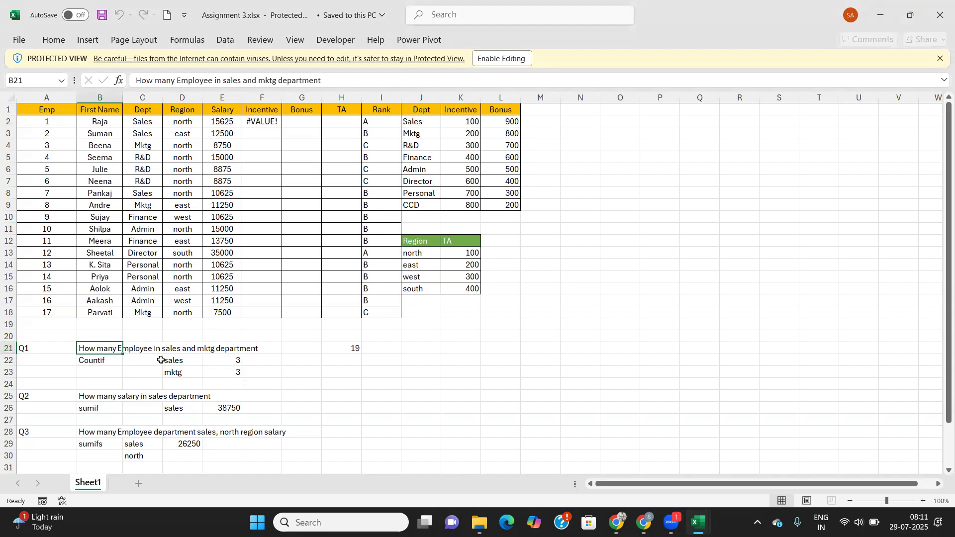
Examine the COUNTIF, SUMIF and SUMIFS formulas answering Q1 to Q3 and read the Q4 and Q5 tasks.
{"action": "left_click", "coordinate": [226, 360]}
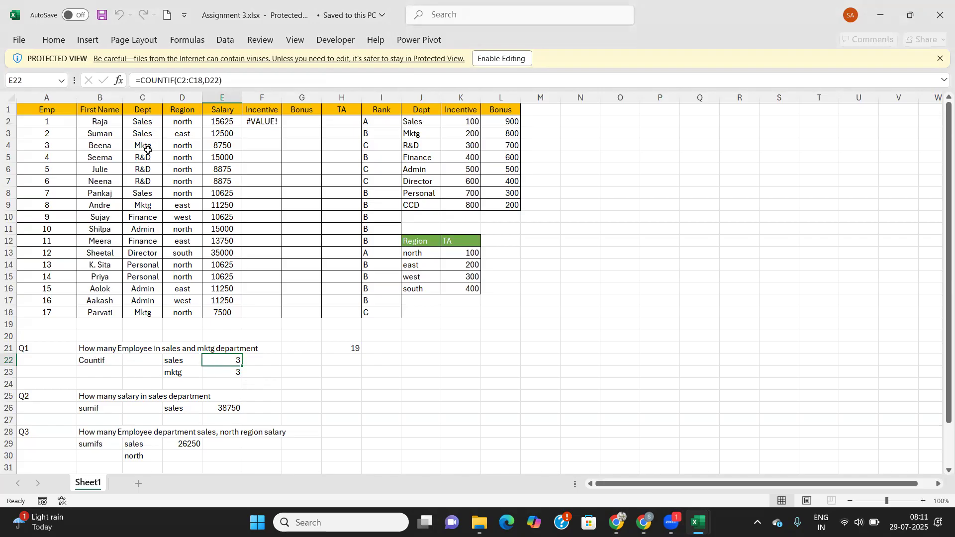
{"action": "left_click", "coordinate": [230, 374]}
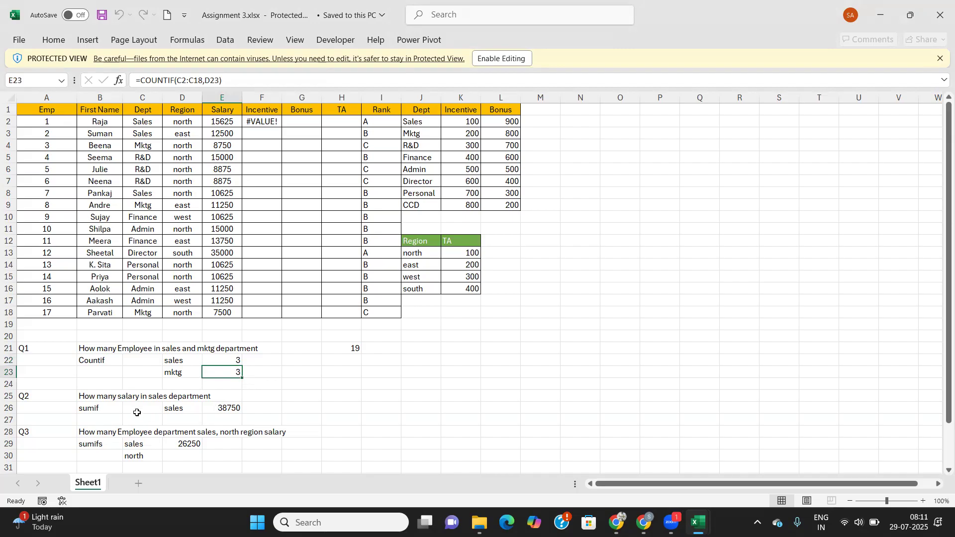
{"action": "left_click", "coordinate": [212, 409]}
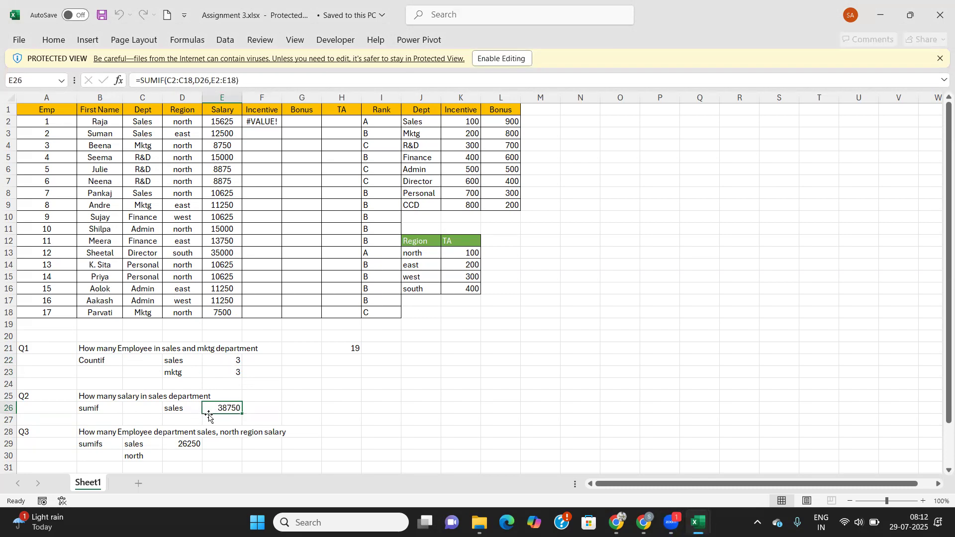
{"action": "scroll", "coordinate": [207, 378], "scroll_direction": "down", "scroll_amount": 2}
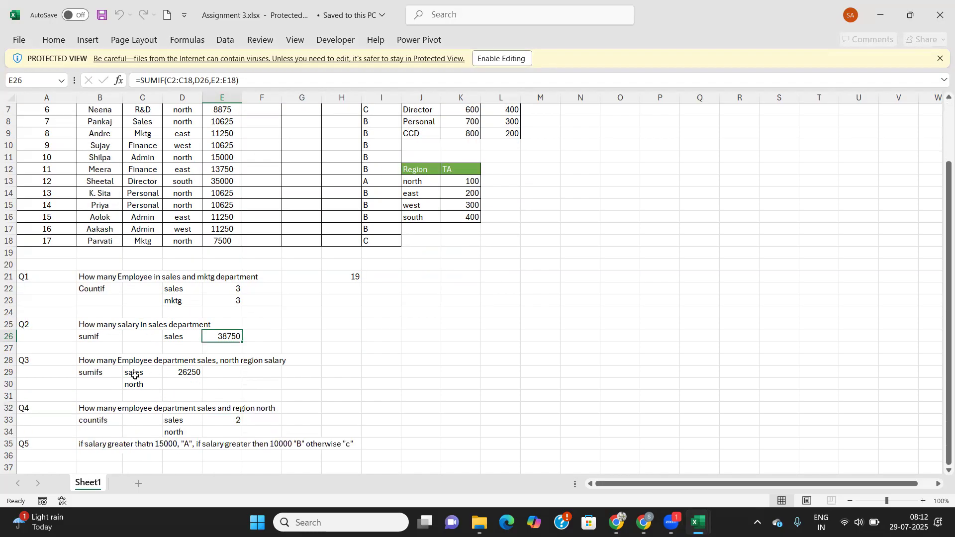
{"action": "left_click", "coordinate": [184, 374]}
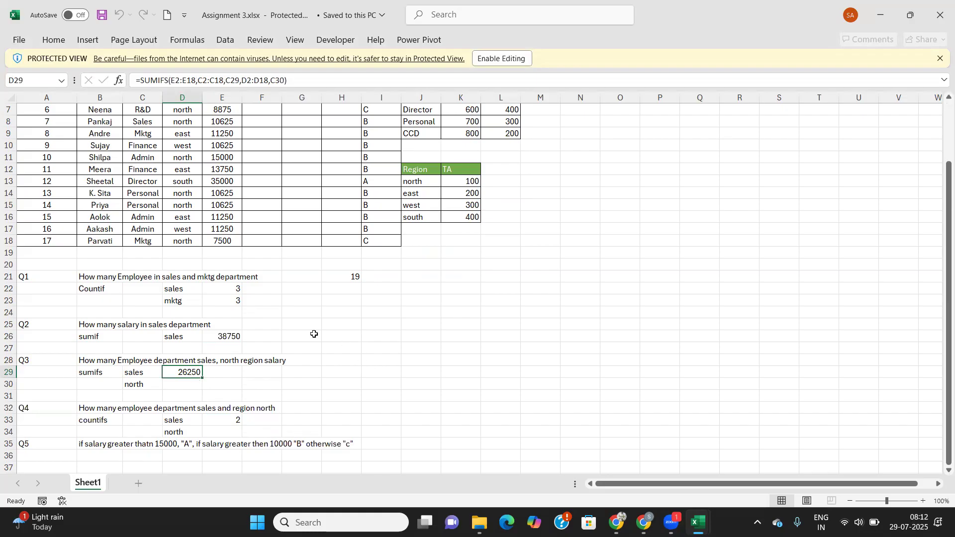
{"action": "scroll", "coordinate": [314, 335], "scroll_direction": "up", "scroll_amount": 1}
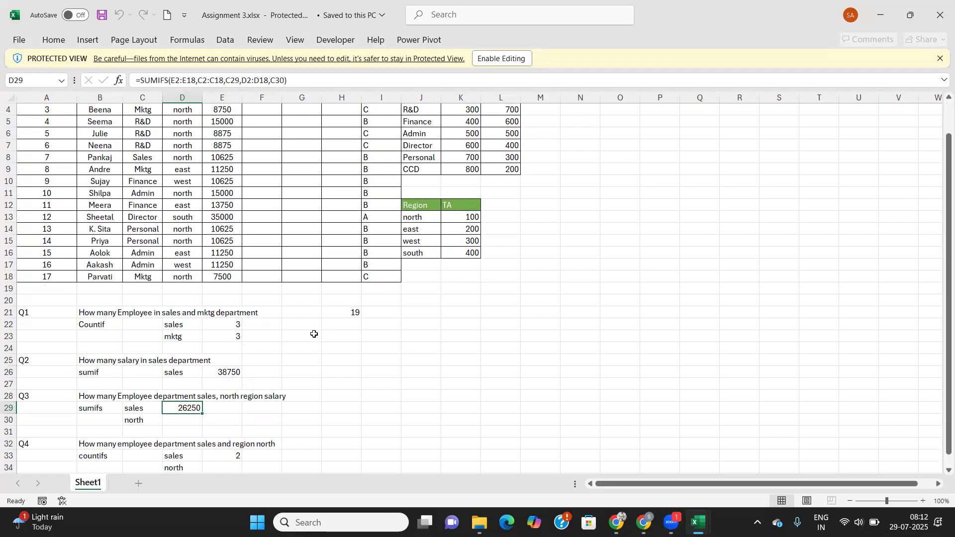
{"action": "scroll", "coordinate": [314, 334], "scroll_direction": "up", "scroll_amount": 1}
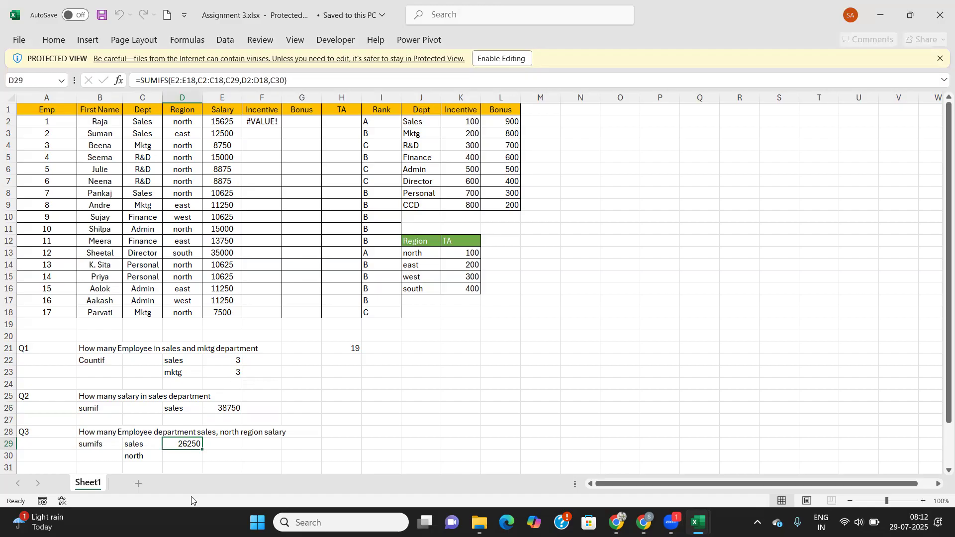
{"action": "scroll", "coordinate": [194, 442], "scroll_direction": "down", "scroll_amount": 2}
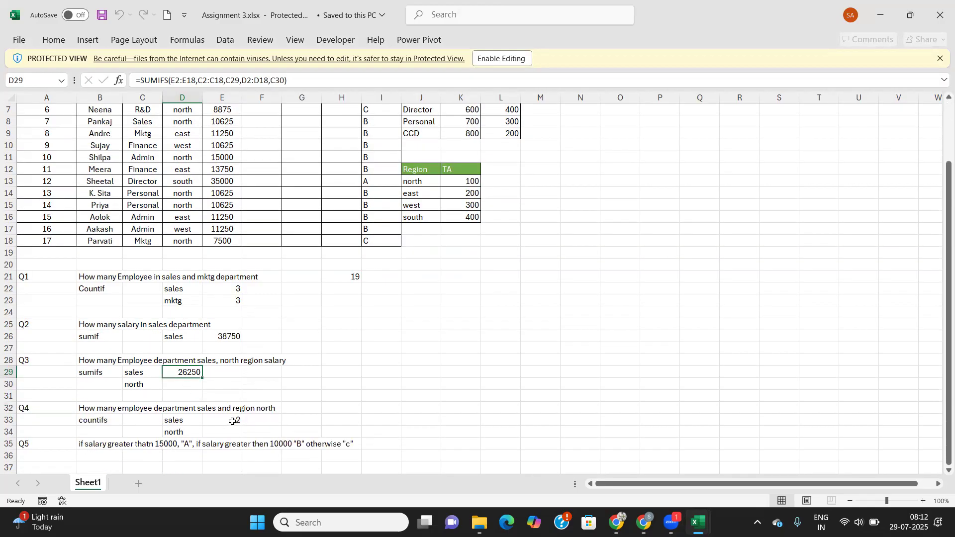
{"action": "scroll", "coordinate": [222, 393], "scroll_direction": "down", "scroll_amount": 2}
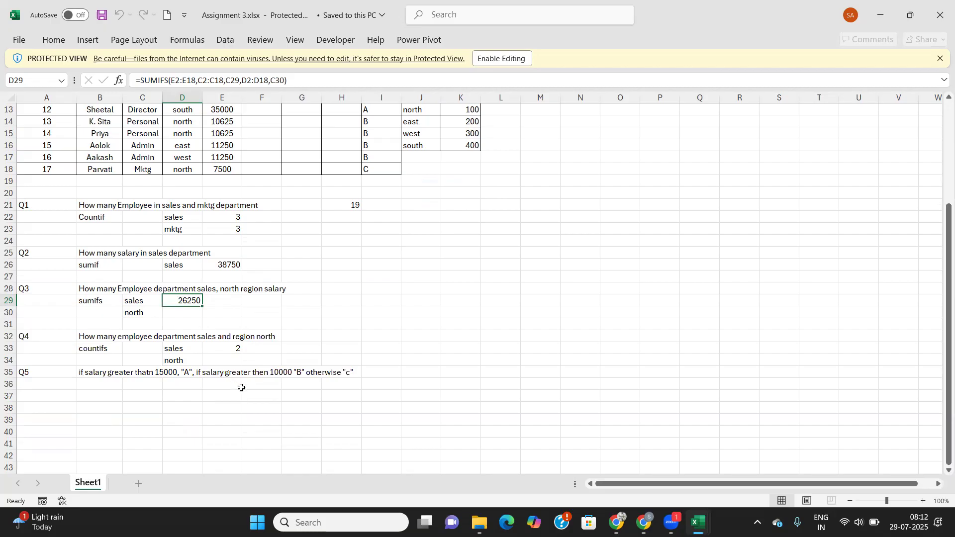
{"action": "scroll", "coordinate": [258, 380], "scroll_direction": "up", "scroll_amount": 3}
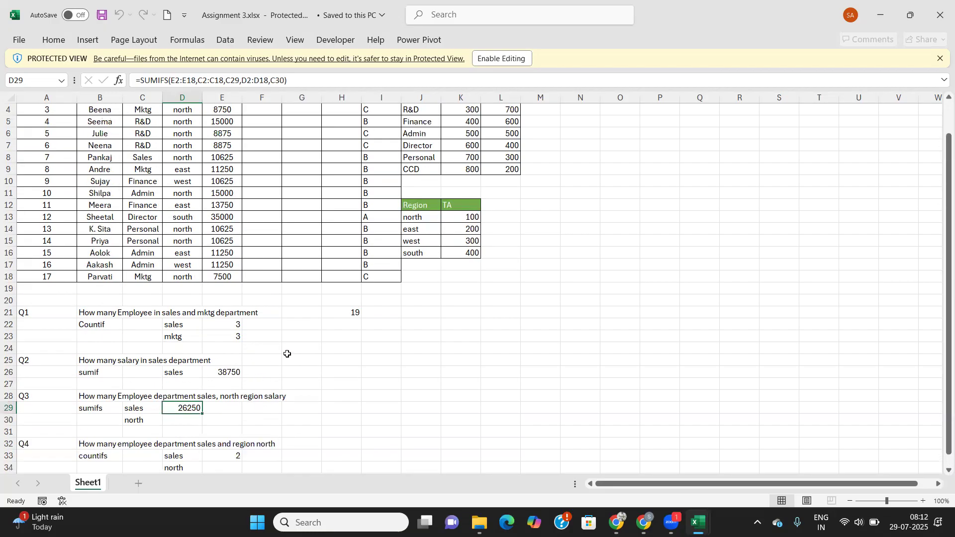
{"action": "scroll", "coordinate": [288, 354], "scroll_direction": "up", "scroll_amount": 1}
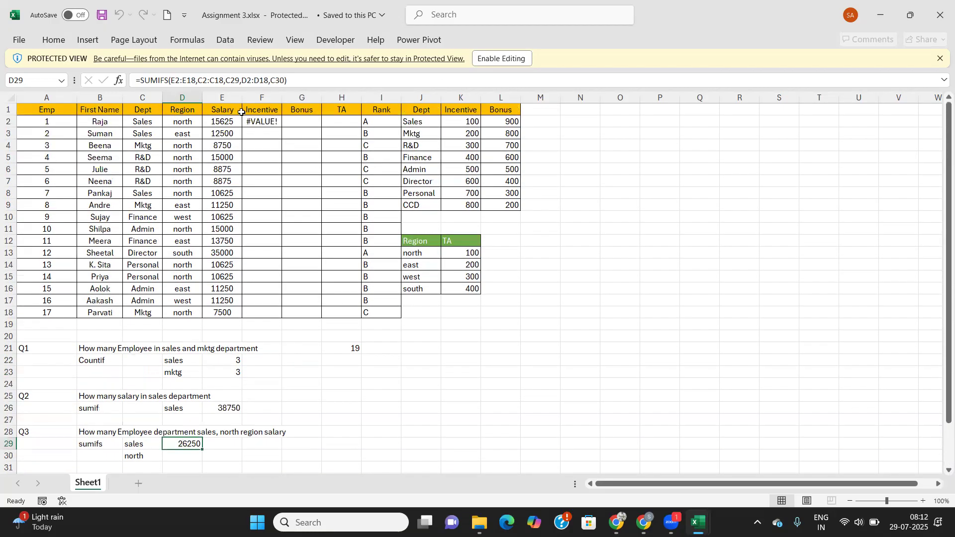
Check the existing Incentive formula in F2 and the adjacent Bonus and TA cells, and enable editing of the protected workbook.
{"action": "left_click", "coordinate": [264, 120]}
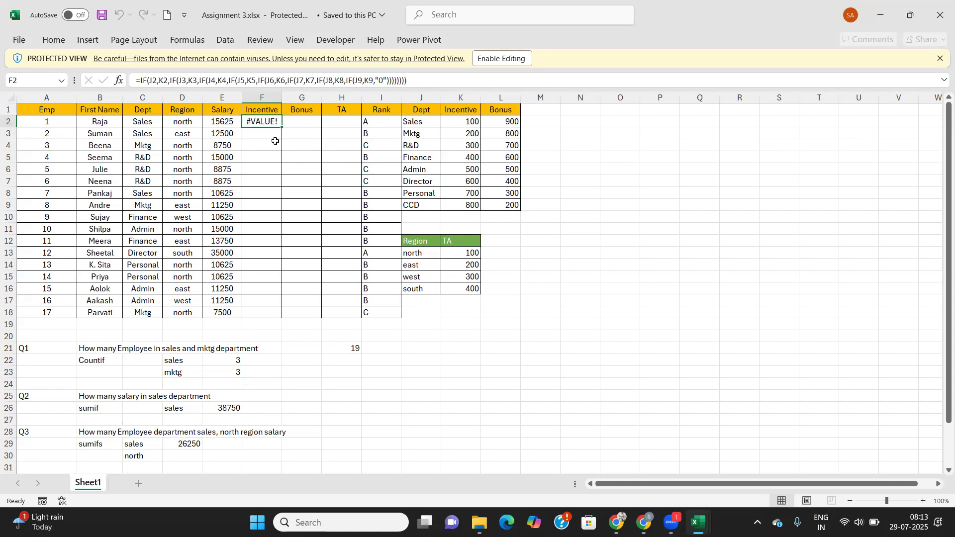
{"action": "left_click", "coordinate": [295, 123]}
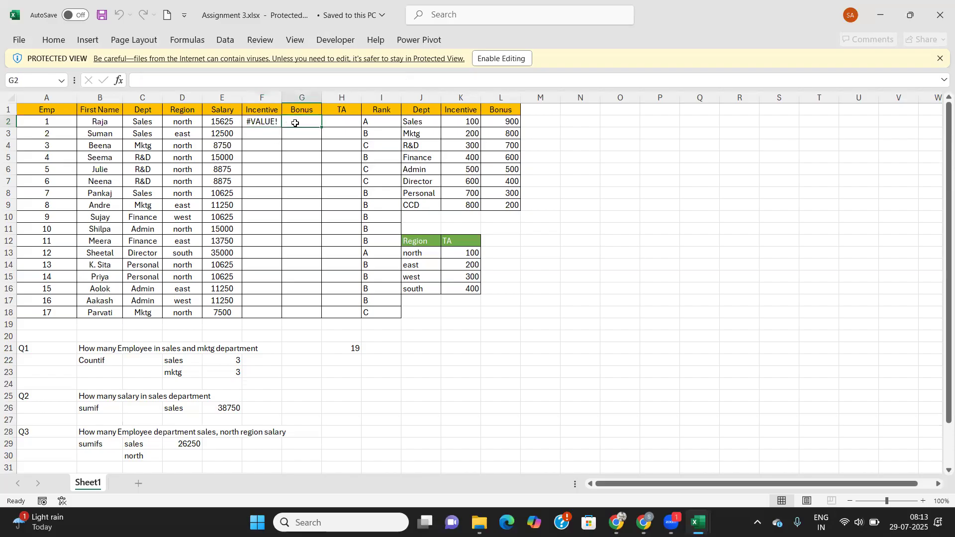
{"action": "left_click", "coordinate": [337, 128]}
{"action": "left_click", "coordinate": [273, 126]}
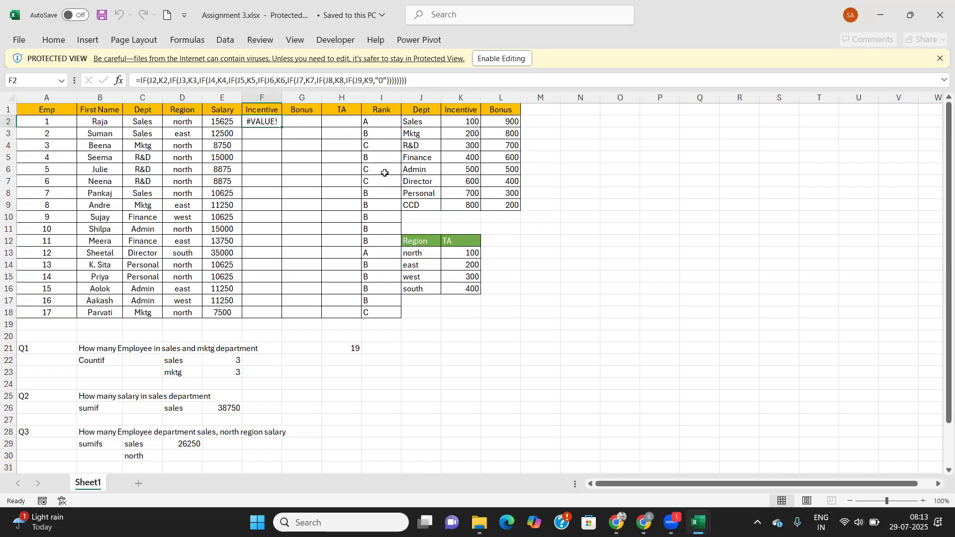
{"action": "left_click", "coordinate": [257, 195]}
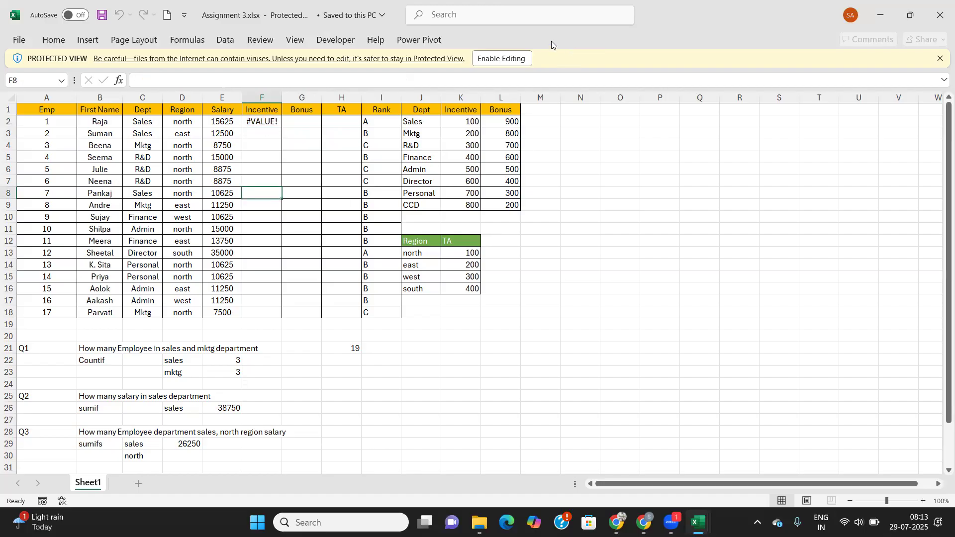
{"action": "left_click", "coordinate": [511, 59]}
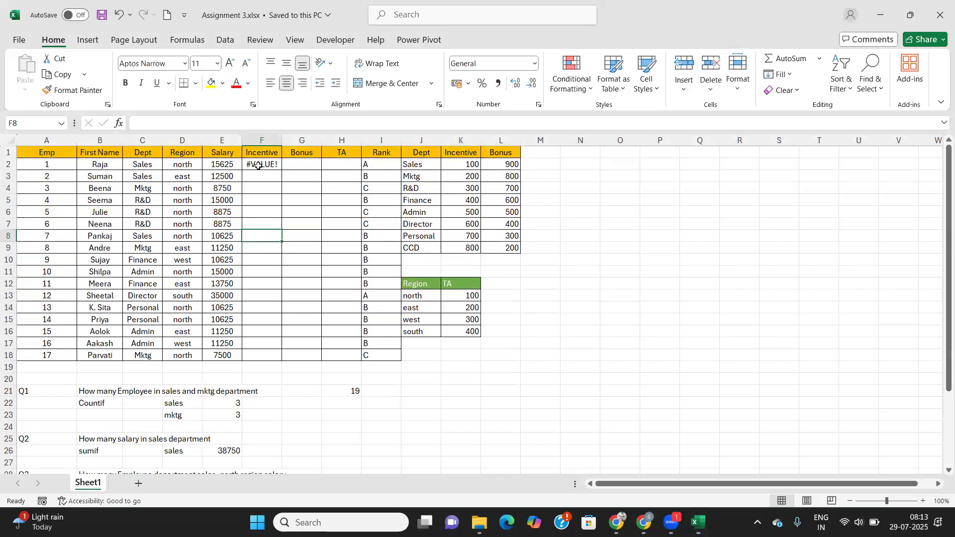
Begin a VLOOKUP formula in Incentive cell F2 with the department in C2 as the lookup value.
{"action": "type", "text": "="}
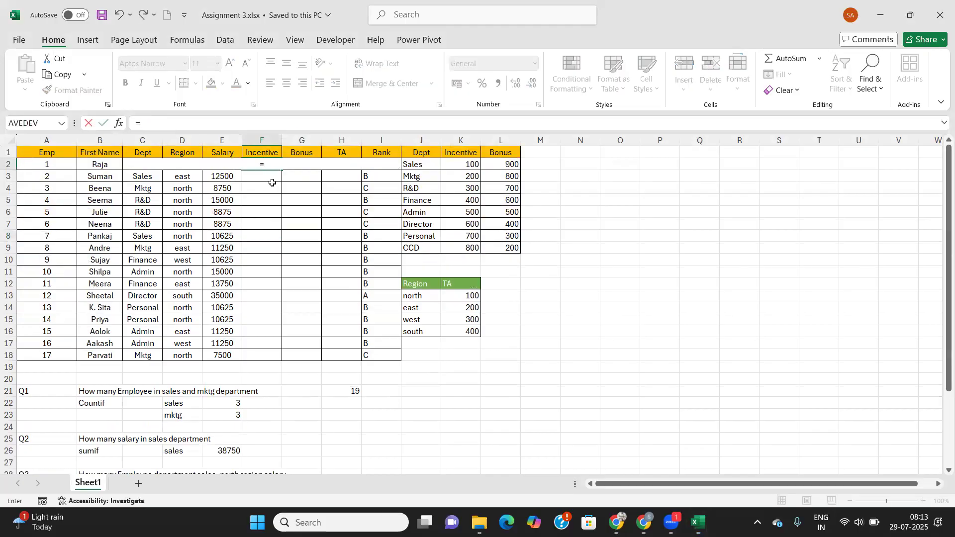
{"action": "type", "text": "vl"}
{"action": "key", "text": "Tab"}
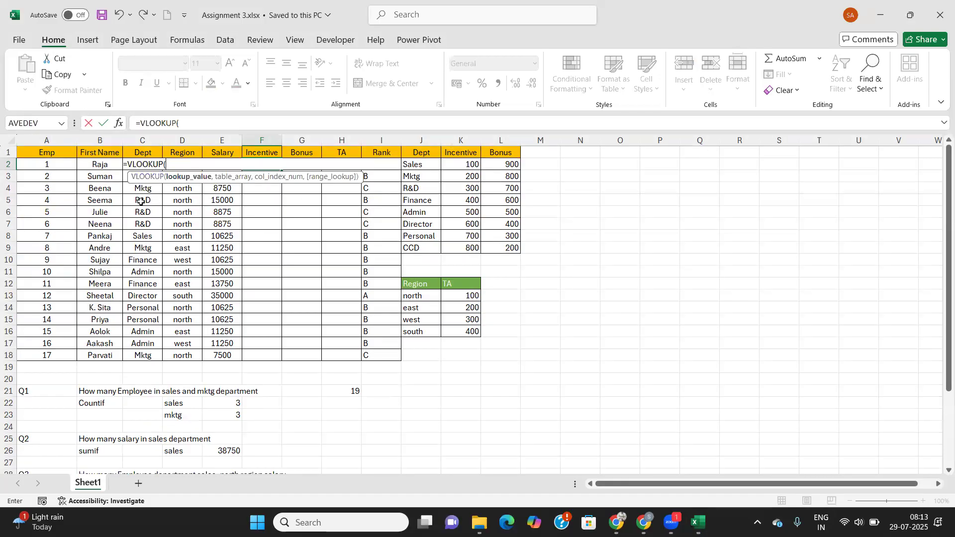
{"action": "key", "text": "Left"}
{"action": "key", "text": "Left"}
{"action": "key", "text": "Left"}
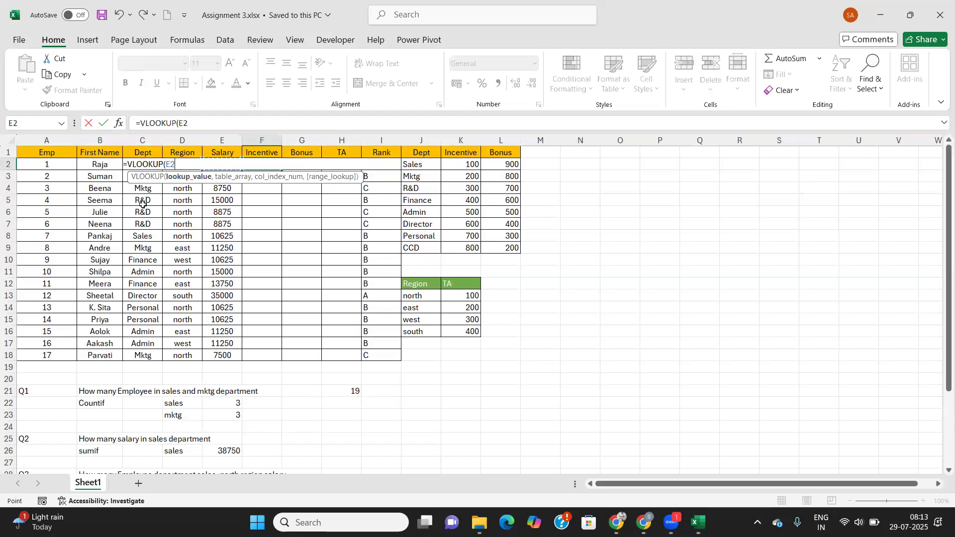
{"action": "type", "text": ","}
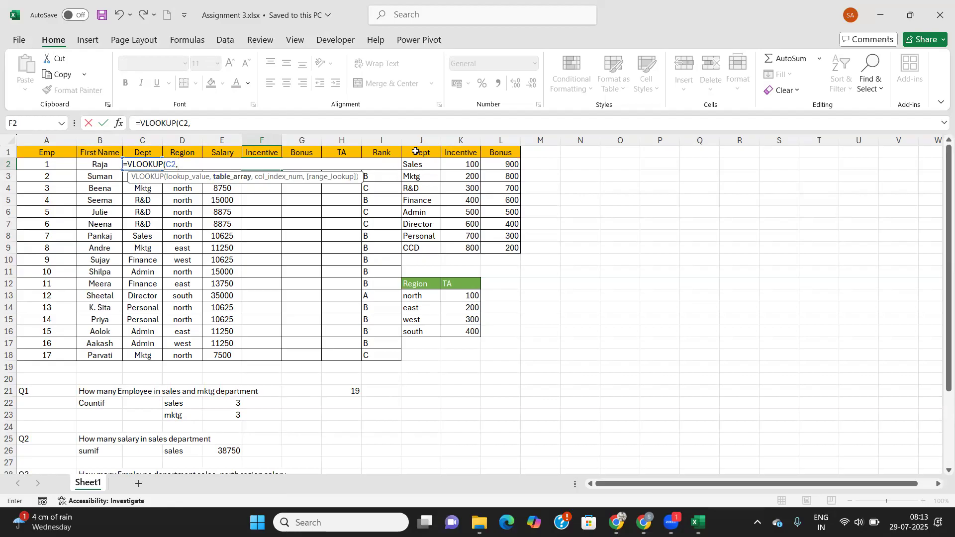
Complete F2's VLOOKUP with table $J$1:$L$9, column 2 and match type 0, and fill it down the Incentive column through row 18.
{"action": "left_click_drag", "start_coordinate": [418, 154], "coordinate": [500, 248]}
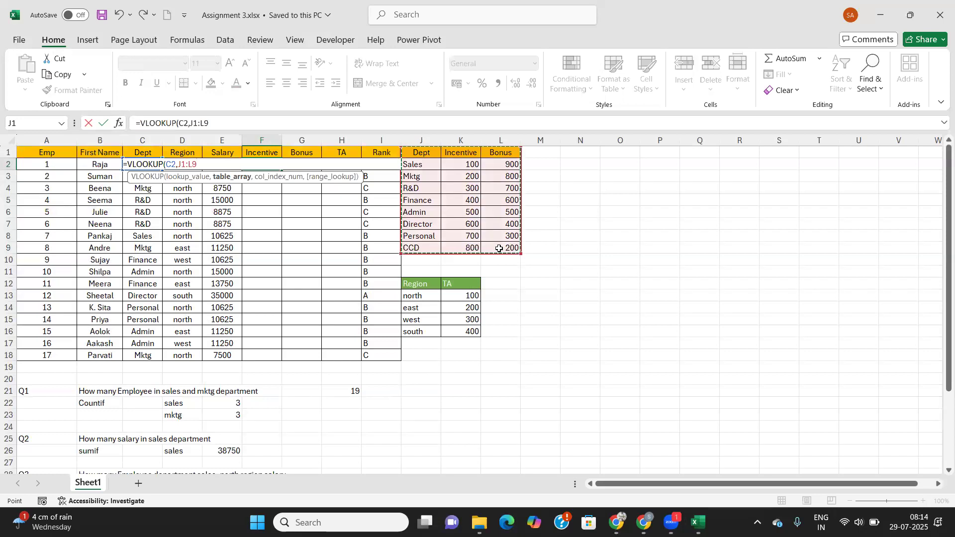
{"action": "key", "text": "F4"}
{"action": "type", "text": ","}
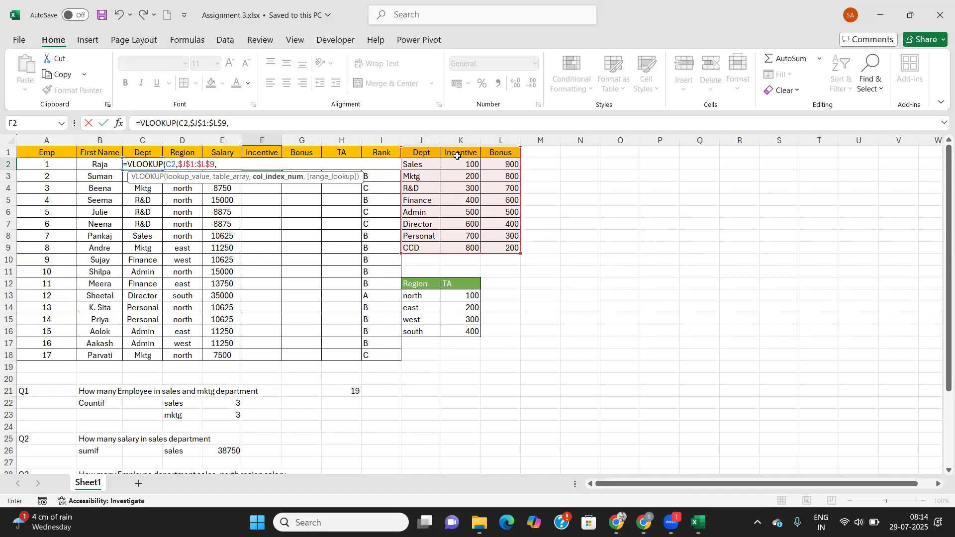
{"action": "type", "text": "2,0)"}
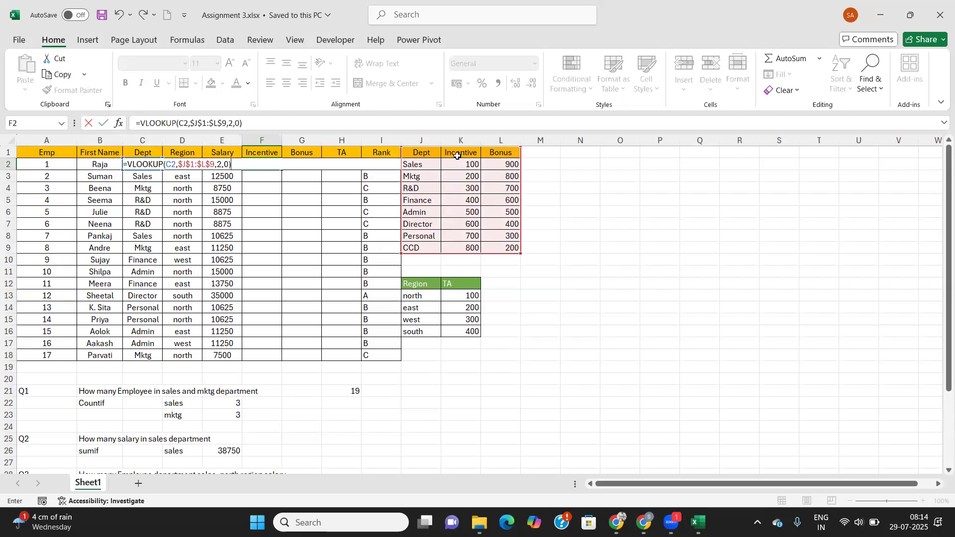
{"action": "key", "text": "Return"}
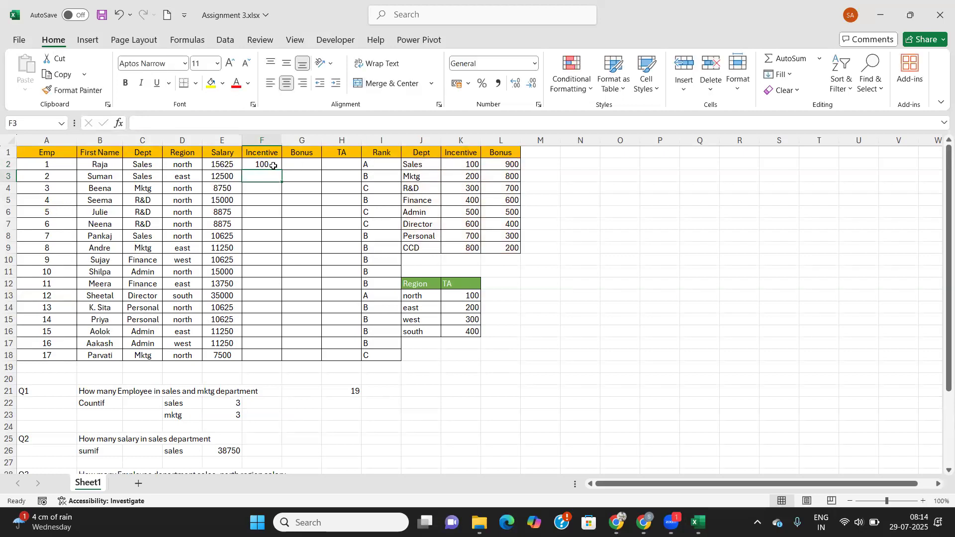
{"action": "left_click", "coordinate": [273, 166]}
{"action": "double_click", "coordinate": [281, 170]}
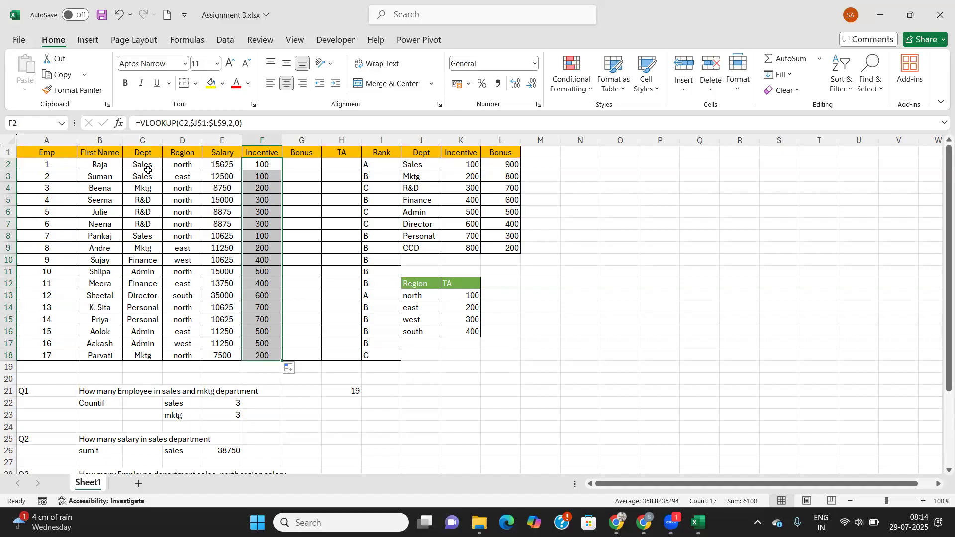
Examine the unfilled Bonus and TA columns and the Region and TA lookup table in J12:K16.
{"action": "left_click", "coordinate": [306, 169]}
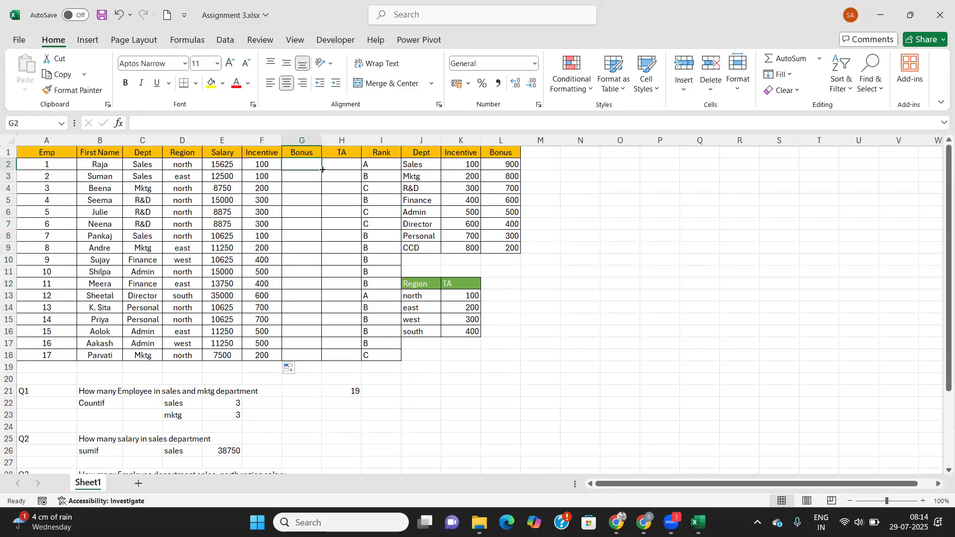
{"action": "left_click", "coordinate": [335, 168]}
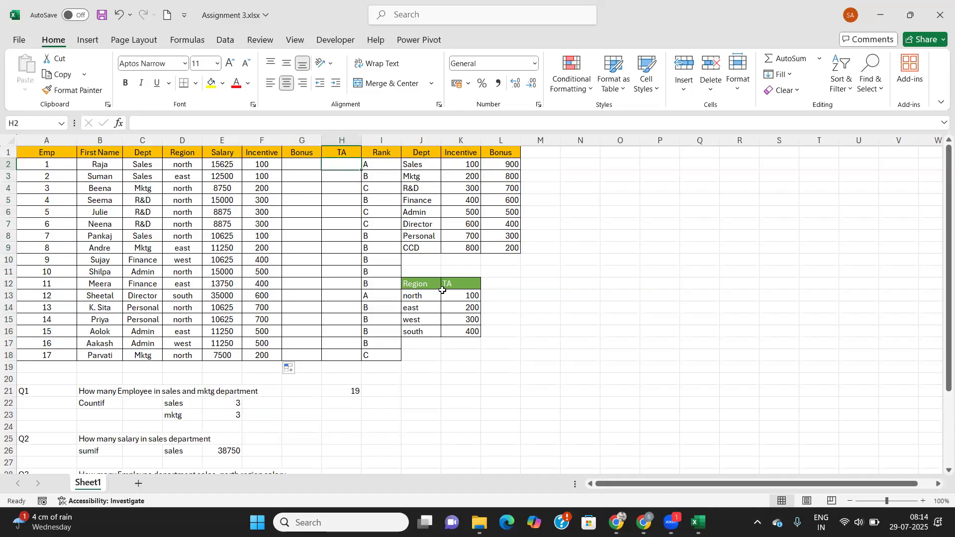
{"action": "left_click_drag", "start_coordinate": [420, 279], "coordinate": [458, 331]}
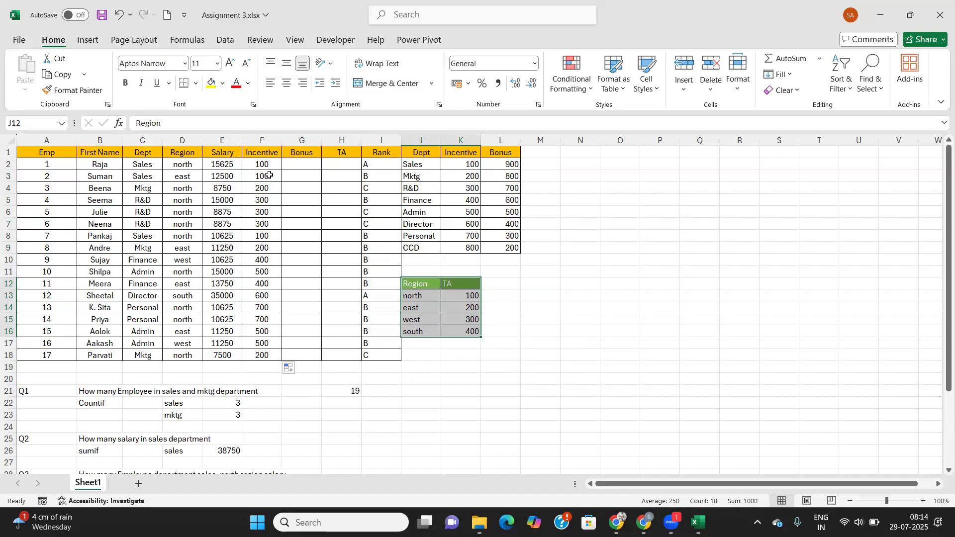
{"action": "left_click", "coordinate": [302, 164]}
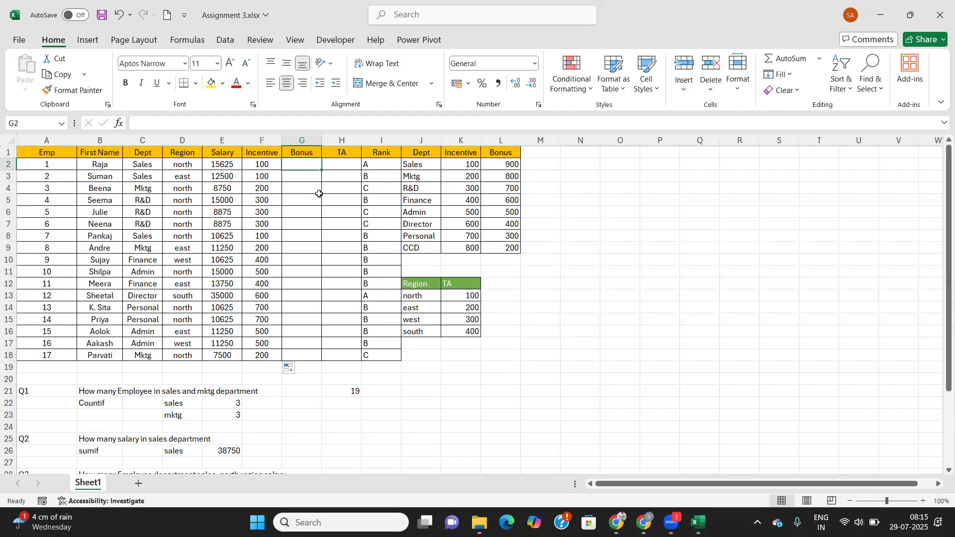
{"action": "key", "text": "Left"}
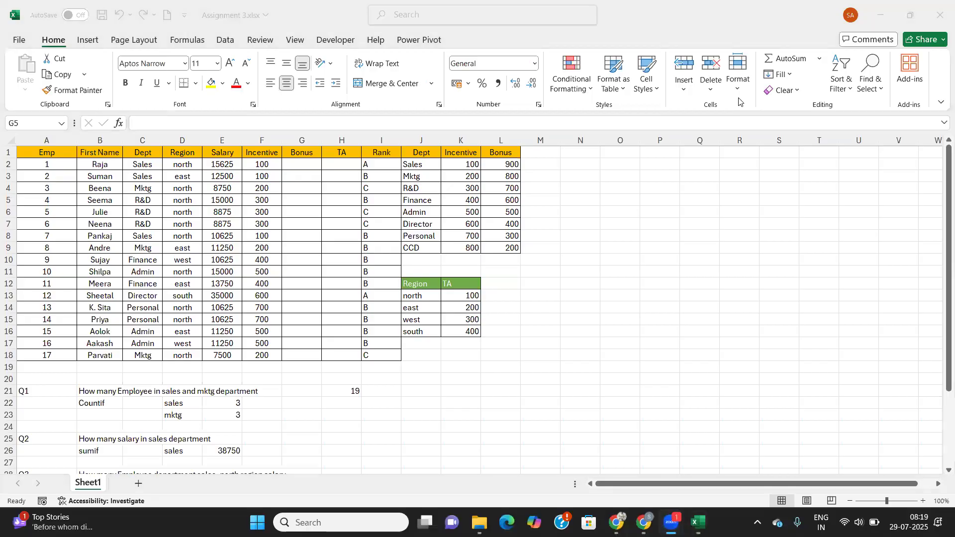
View the lookup examples in class8to9.xlsx and return to the question list in Assignment 3.xlsx.
{"action": "mouse_move", "coordinate": [698, 522]}
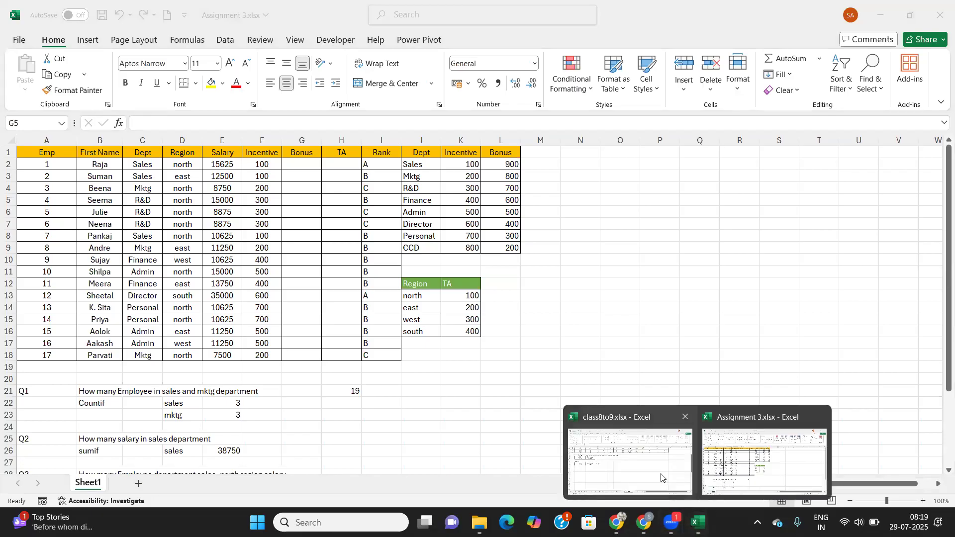
{"action": "left_click", "coordinate": [661, 478]}
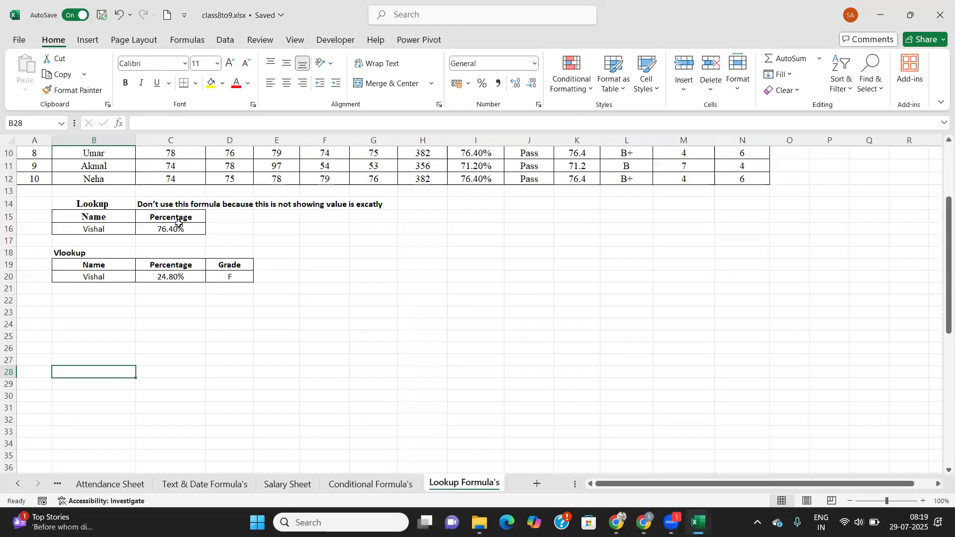
{"action": "left_click", "coordinate": [188, 285]}
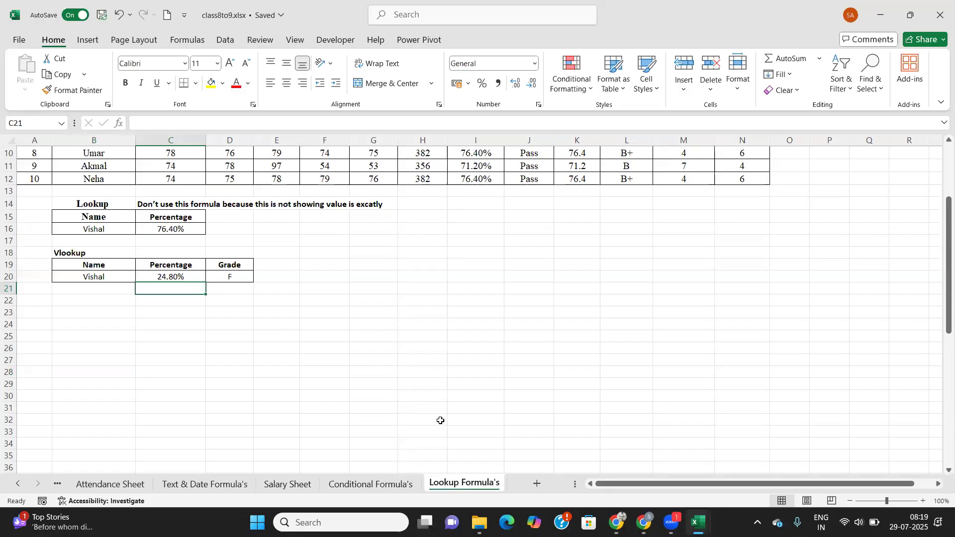
{"action": "mouse_move", "coordinate": [698, 523]}
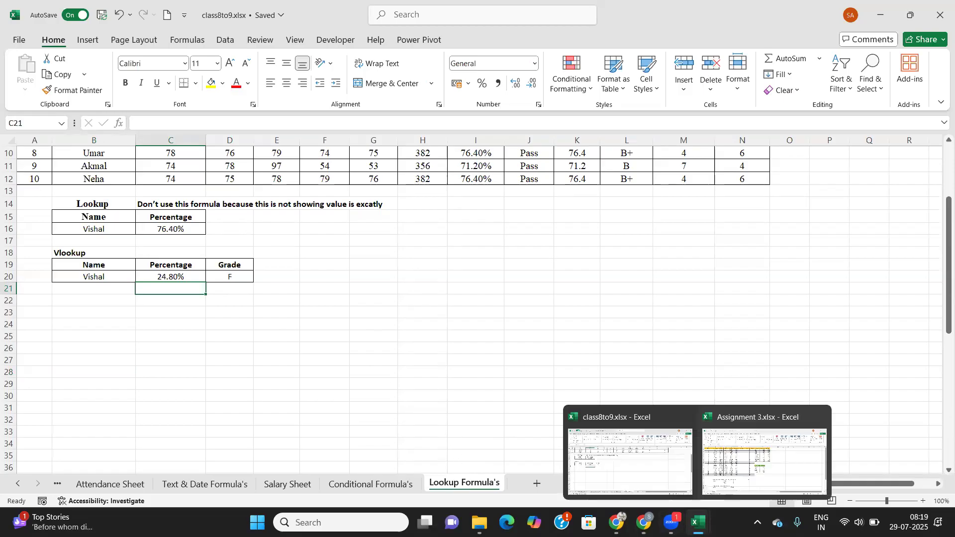
{"action": "left_click", "coordinate": [744, 469]}
{"action": "scroll", "coordinate": [203, 377], "scroll_direction": "down", "scroll_amount": 5}
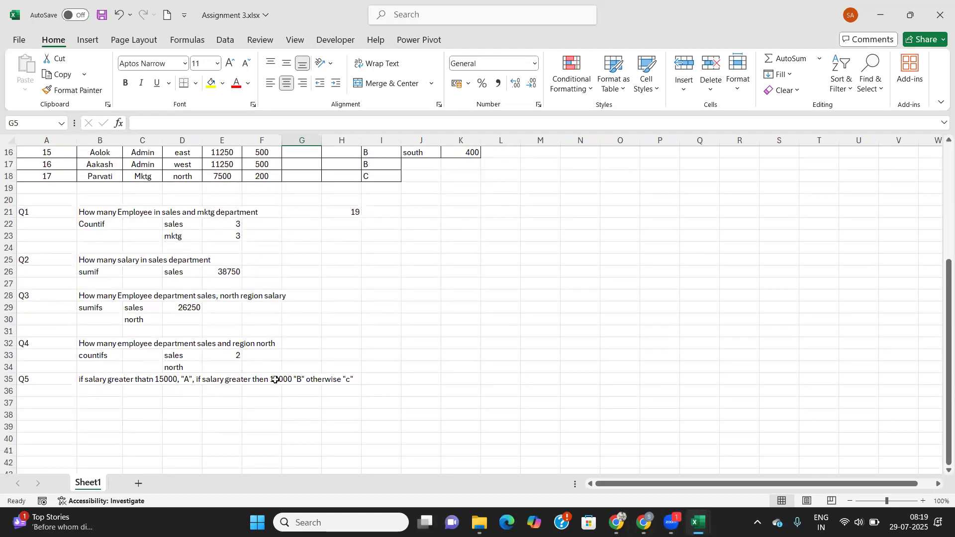
Compare the Rank formula in I2 with the salary condition in Q5 of the question list.
{"action": "scroll", "coordinate": [292, 361], "scroll_direction": "up", "scroll_amount": 5}
{"action": "left_click", "coordinate": [374, 166]}
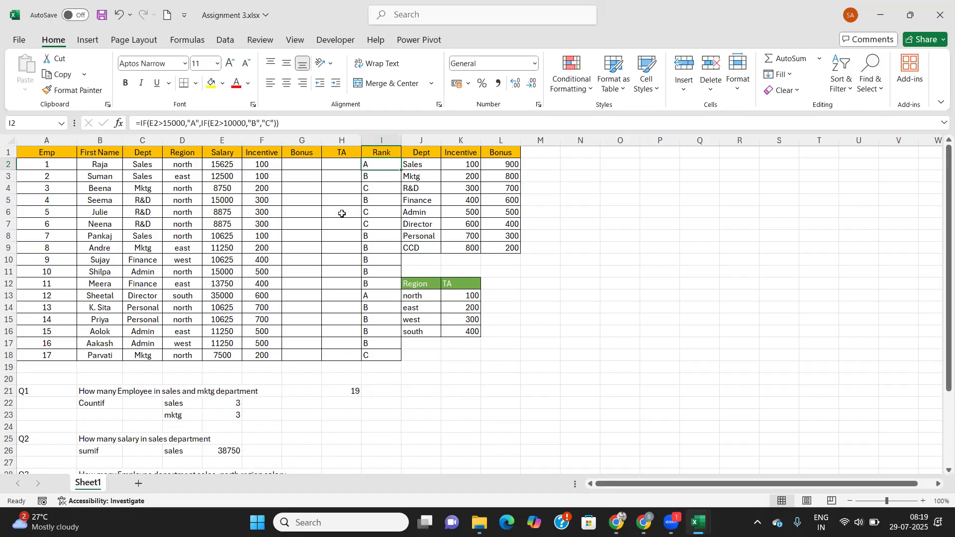
{"action": "scroll", "coordinate": [343, 214], "scroll_direction": "down", "scroll_amount": 5}
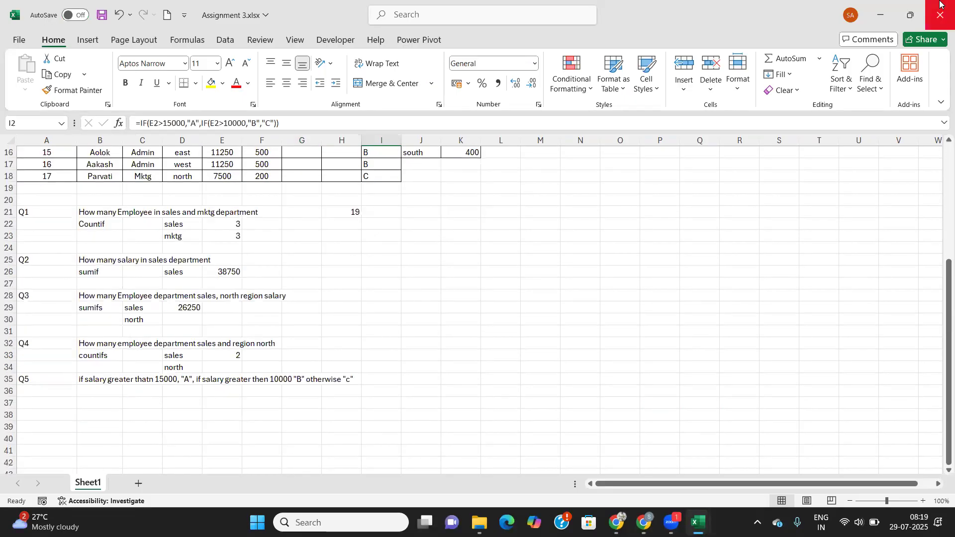
Switch to class8to9.xlsx and examine the Marksheet table with the Lookup and Vlookup examples beneath it.
{"action": "mouse_move", "coordinate": [698, 523]}
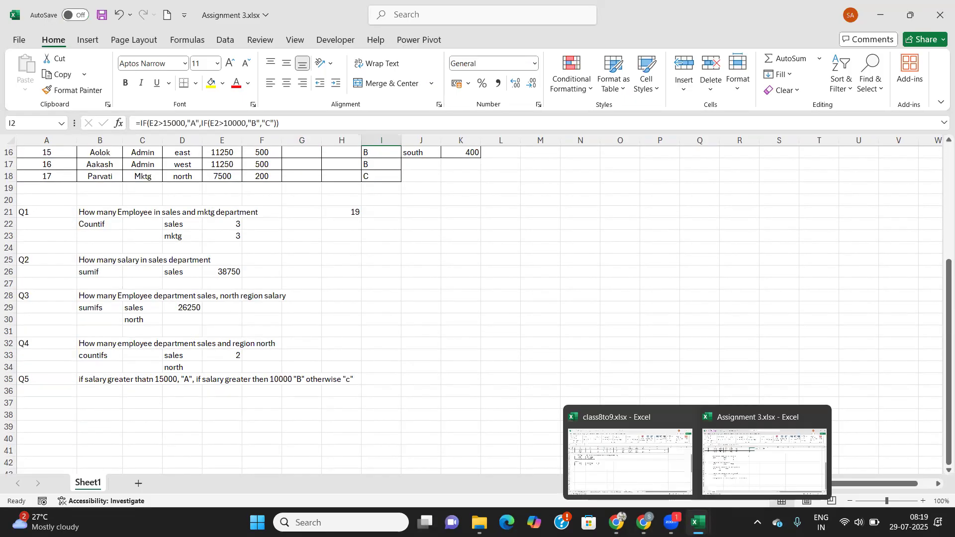
{"action": "left_click", "coordinate": [635, 456]}
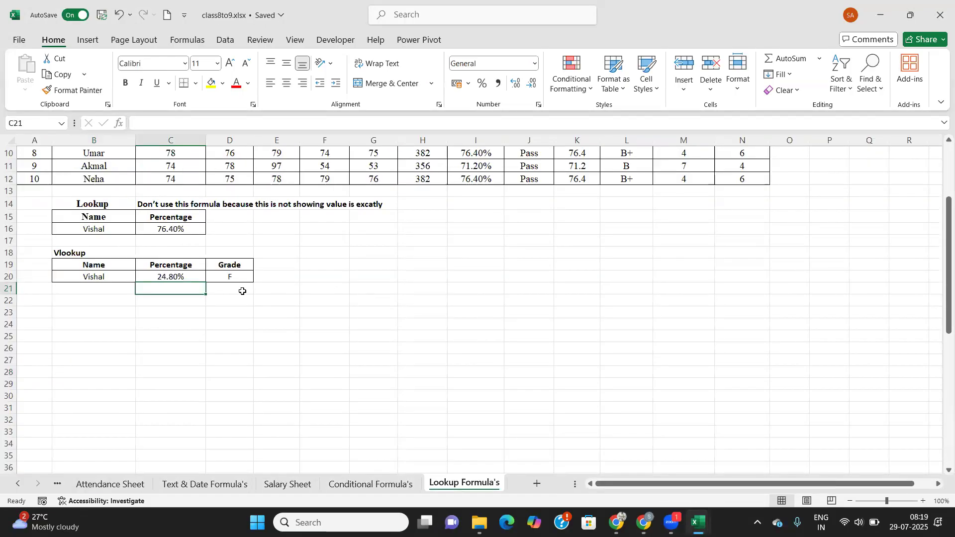
{"action": "scroll", "coordinate": [241, 228], "scroll_direction": "up", "scroll_amount": 3}
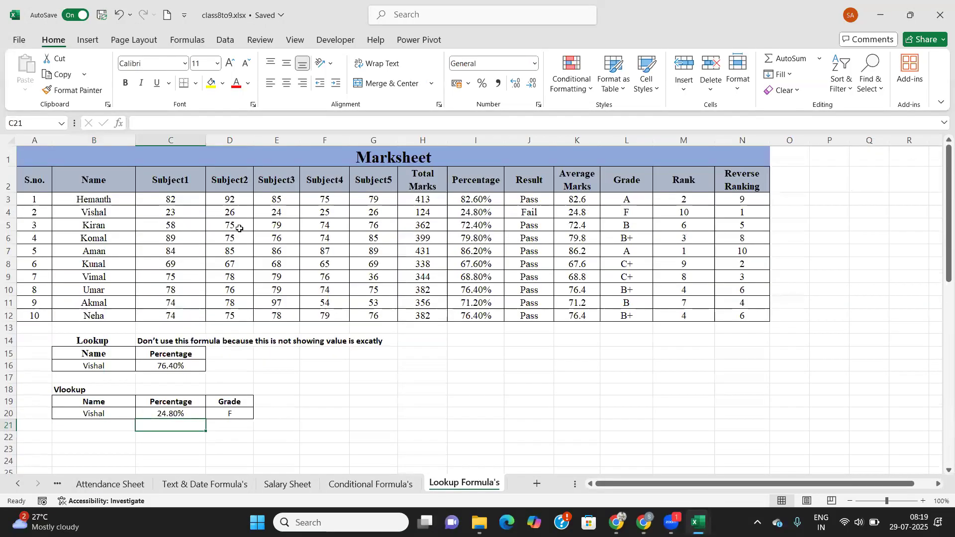
{"action": "scroll", "coordinate": [239, 228], "scroll_direction": "down", "scroll_amount": 2}
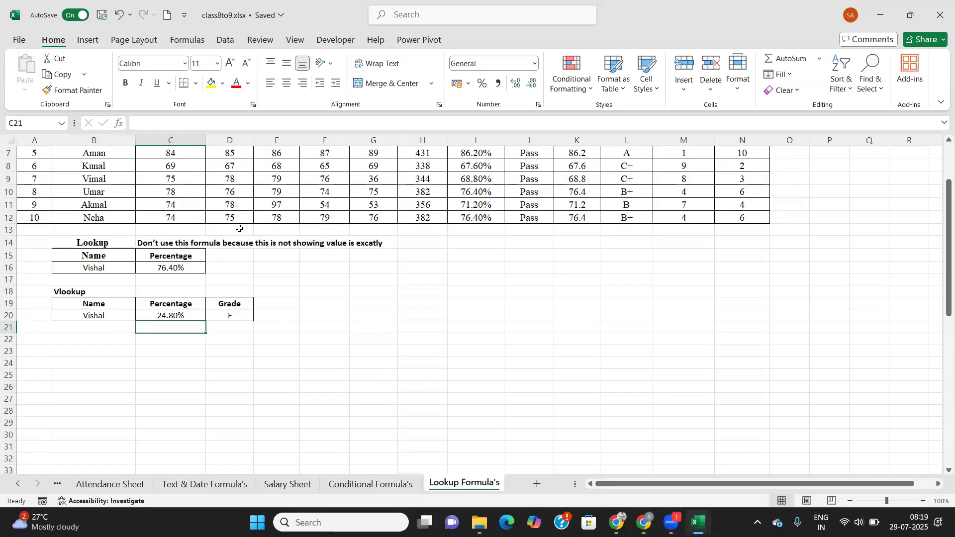
{"action": "scroll", "coordinate": [193, 271], "scroll_direction": "up", "scroll_amount": 2}
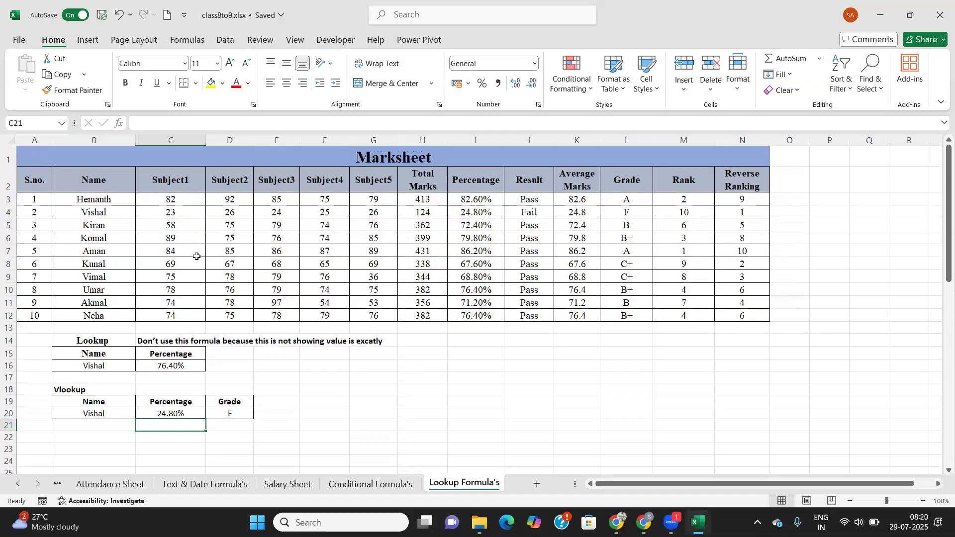
{"action": "scroll", "coordinate": [231, 219], "scroll_direction": "down", "scroll_amount": 2}
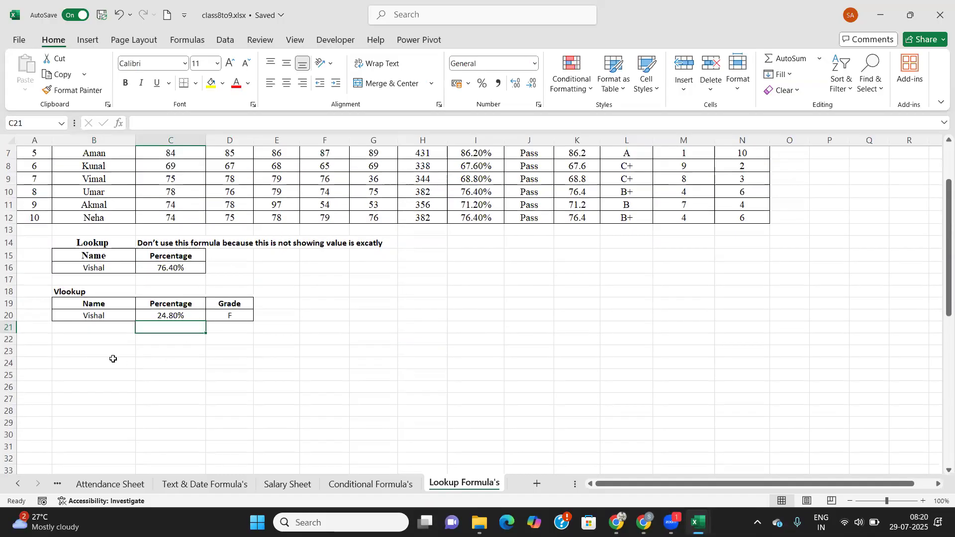
{"action": "left_click", "coordinate": [171, 306]}
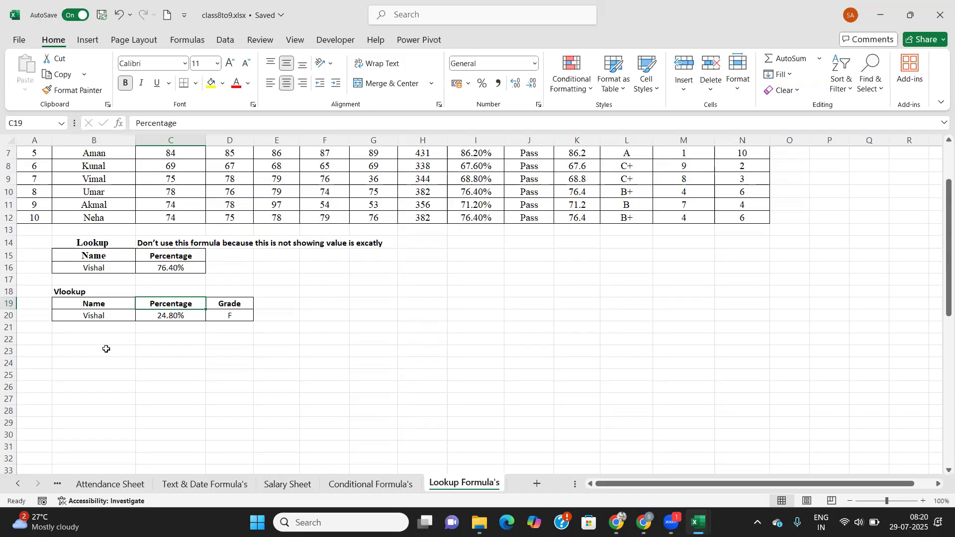
{"action": "left_click", "coordinate": [102, 351]}
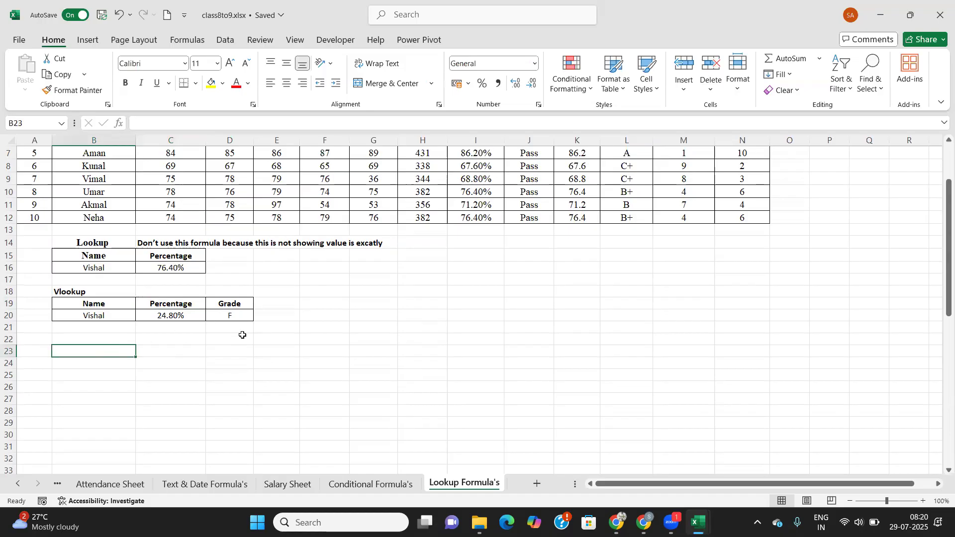
Copy the Marksheet headers and first student row from Name through Reverse Ranking to B23, keeping the source column widths.
{"action": "scroll", "coordinate": [242, 335], "scroll_direction": "up", "scroll_amount": 2}
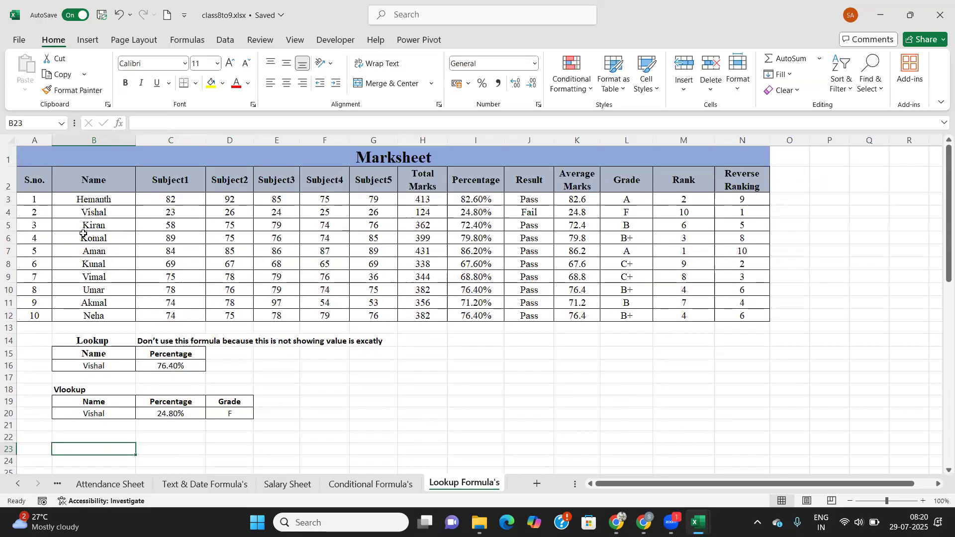
{"action": "left_click", "coordinate": [87, 180]}
{"action": "left_click_drag", "start_coordinate": [126, 200], "coordinate": [738, 205]}
{"action": "key", "text": "ctrl+c"}
{"action": "scroll", "coordinate": [278, 310], "scroll_direction": "down", "scroll_amount": 4}
{"action": "left_click", "coordinate": [98, 260]}
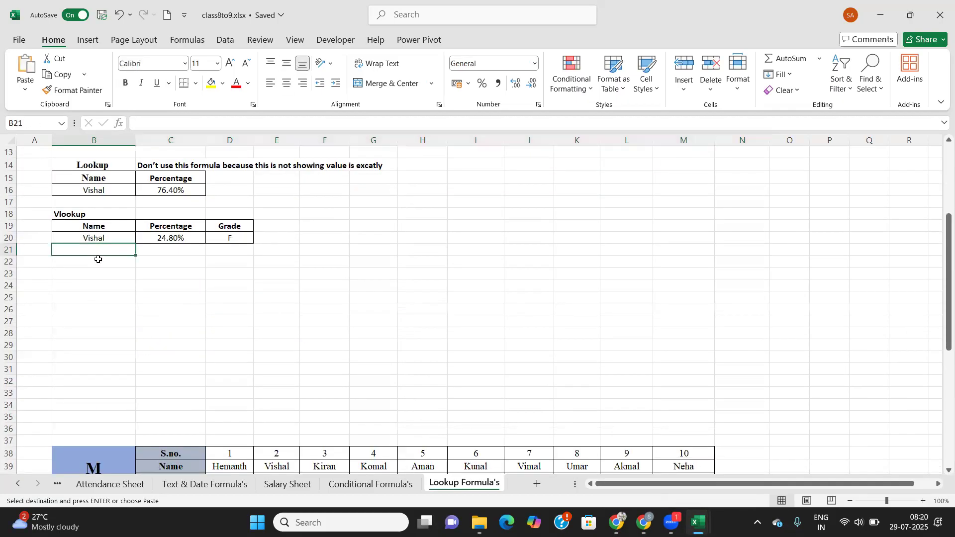
{"action": "left_click", "coordinate": [102, 271]}
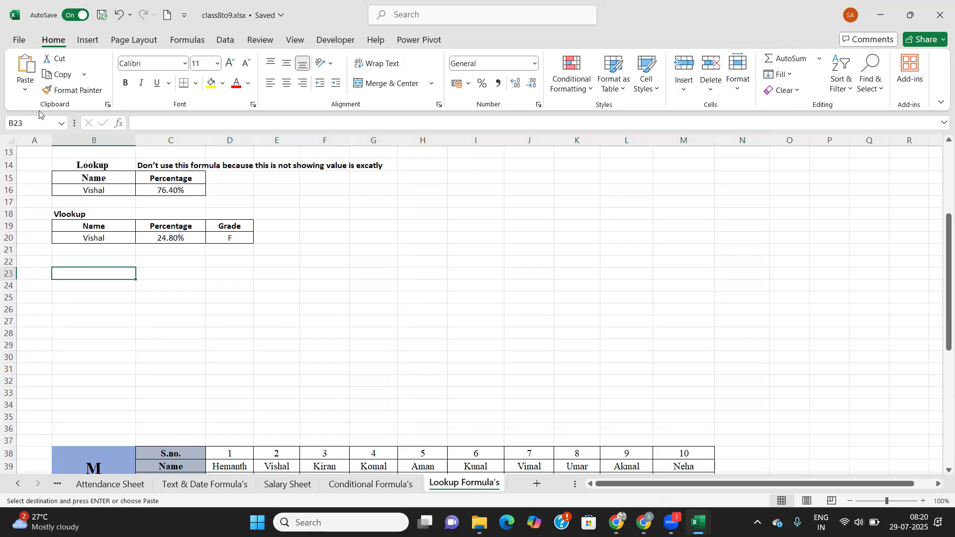
{"action": "left_click", "coordinate": [25, 89]}
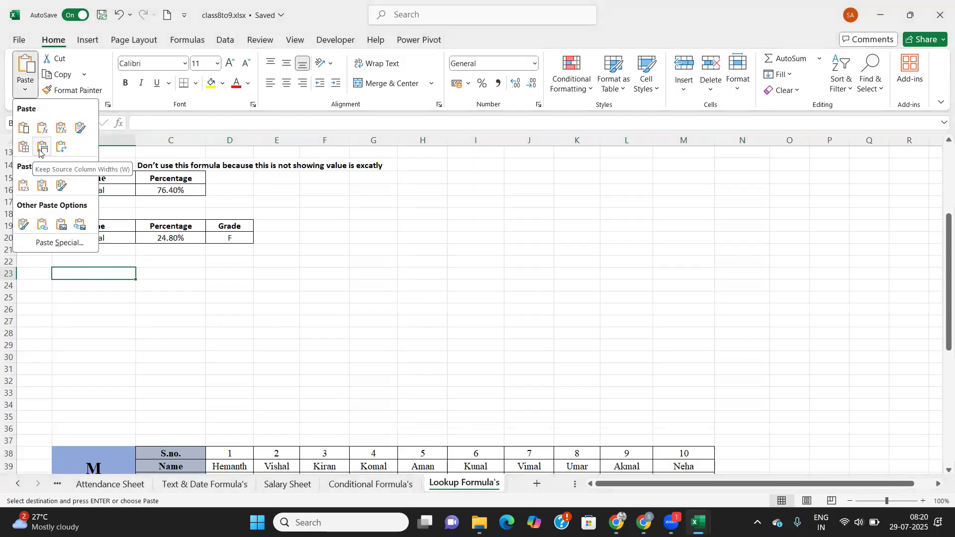
{"action": "left_click", "coordinate": [40, 147]}
{"action": "left_click", "coordinate": [144, 309]}
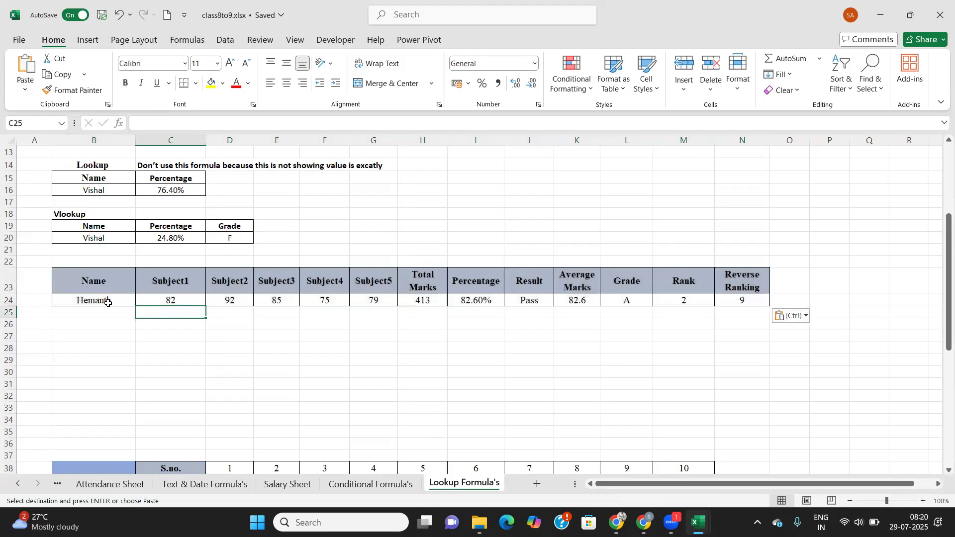
Clear the copied student's values from B24:N24, keeping the headers and borders.
{"action": "left_click_drag", "start_coordinate": [117, 300], "coordinate": [743, 301]}
{"action": "key", "text": "Delete"}
{"action": "left_click", "coordinate": [190, 359]}
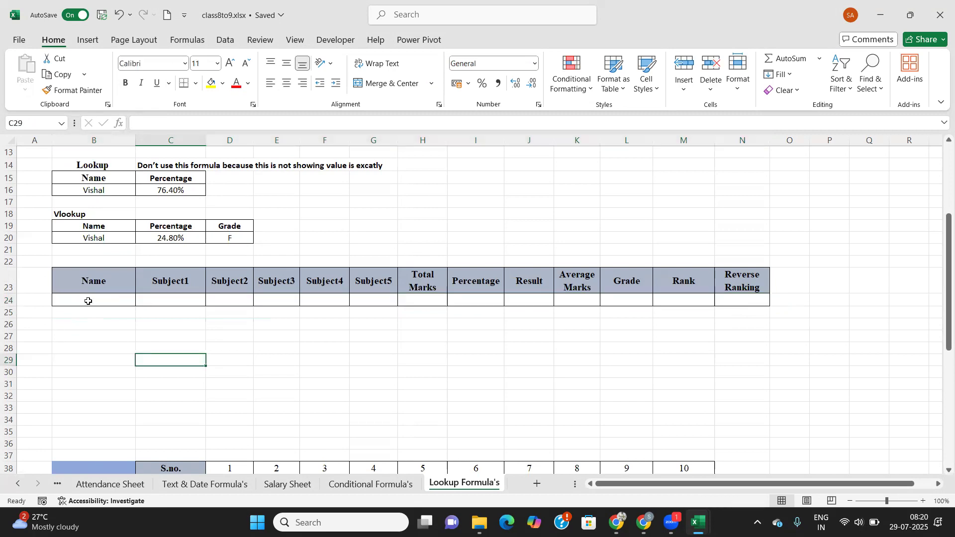
Enter the name of the student with S.no. 4 in the Name cell B24.
{"action": "left_click", "coordinate": [87, 301]}
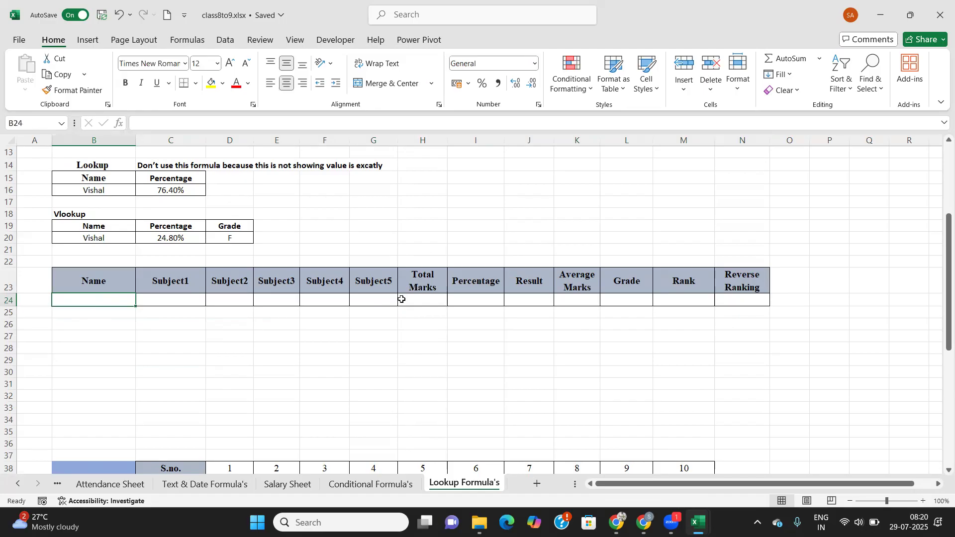
{"action": "left_click", "coordinate": [169, 296]}
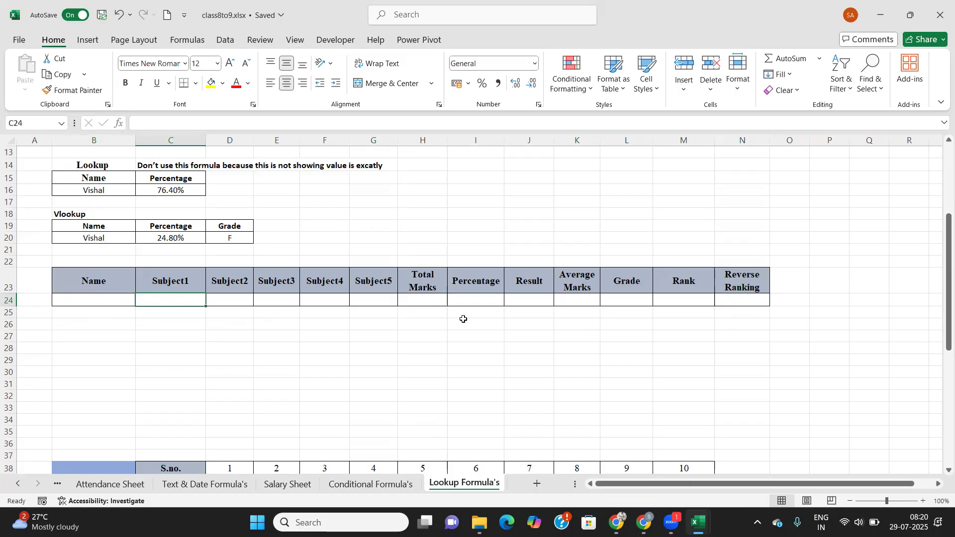
{"action": "left_click", "coordinate": [109, 297]}
{"action": "scroll", "coordinate": [134, 275], "scroll_direction": "up", "scroll_amount": 3}
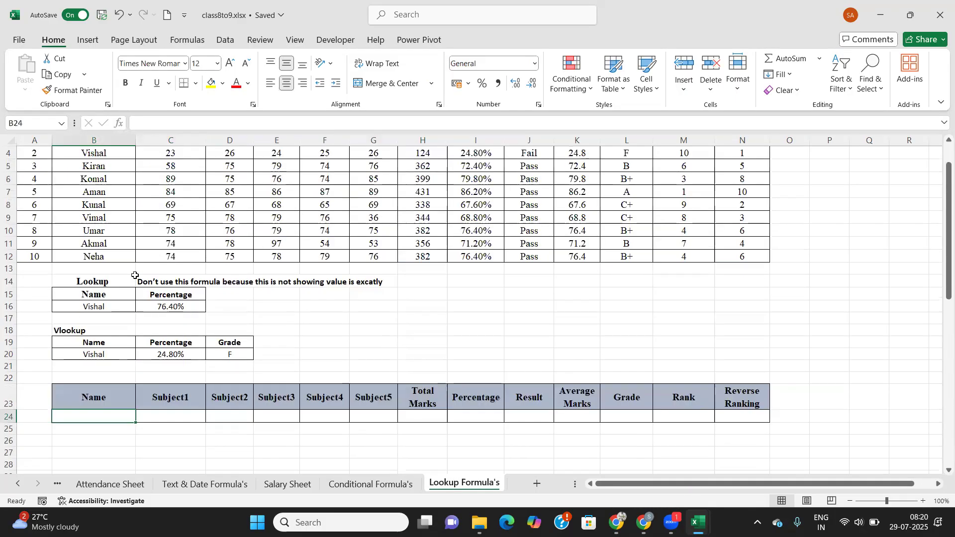
{"action": "type", "text": "Komal"}
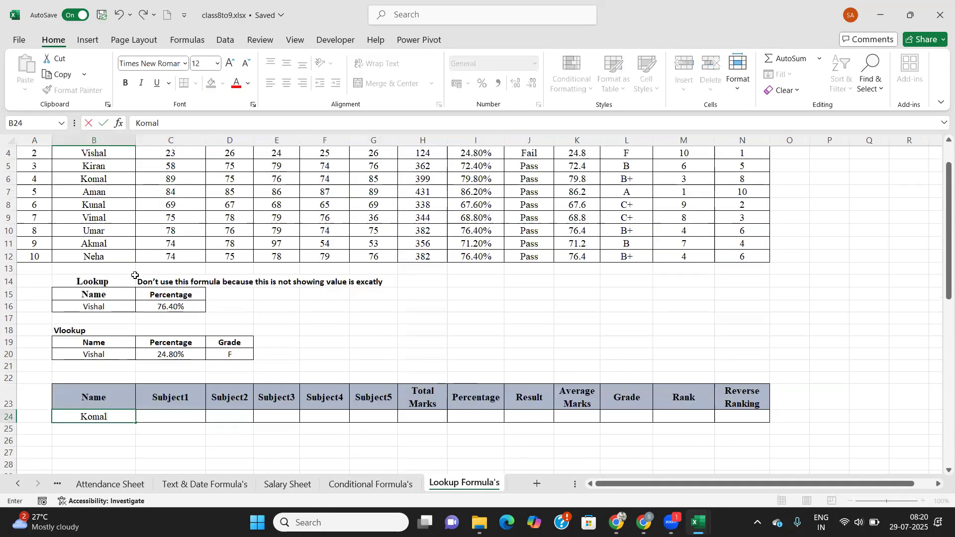
{"action": "key", "text": "Tab"}
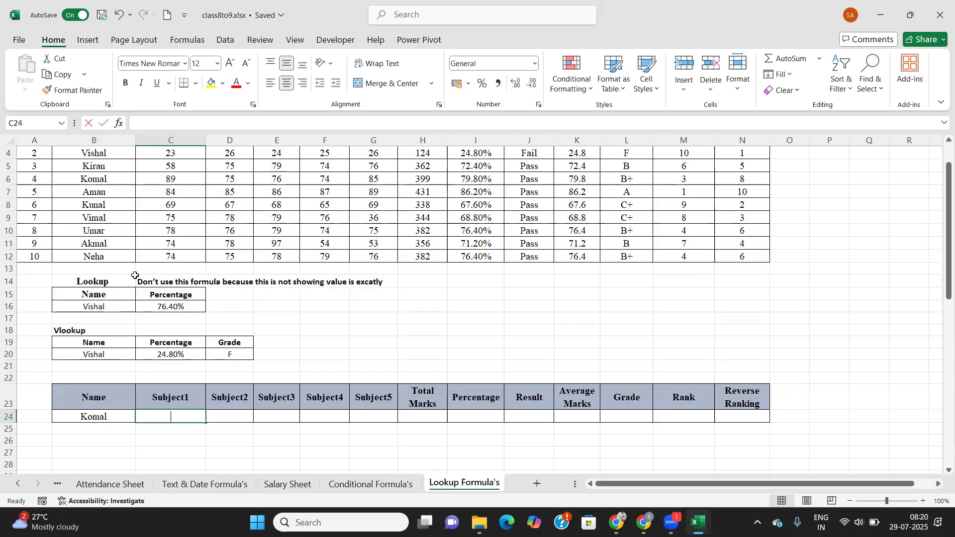
{"action": "type", "text": "=v"}
{"action": "key", "text": "BackSpace"}
{"action": "key", "text": "BackSpace"}
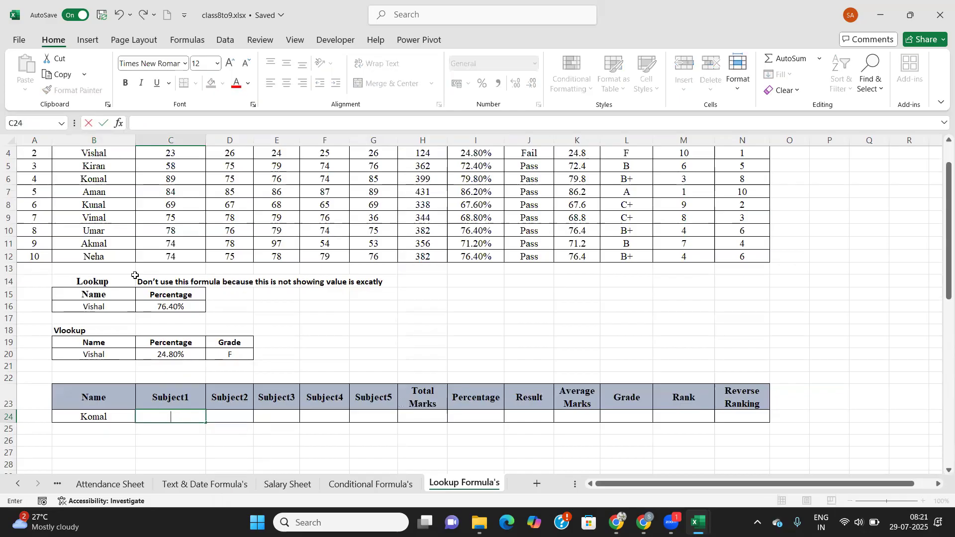
Begin a VLOOKUP formula in Subject1 cell C24 with lookup value B24 and the Marksheet range B2:N12 as table array.
{"action": "type", "text": "=vl"}
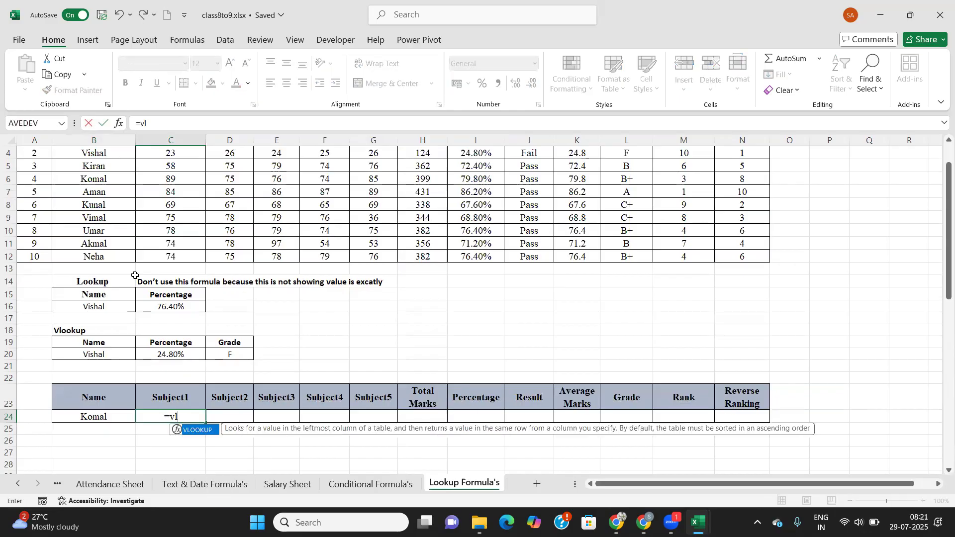
{"action": "key", "text": "Tab"}
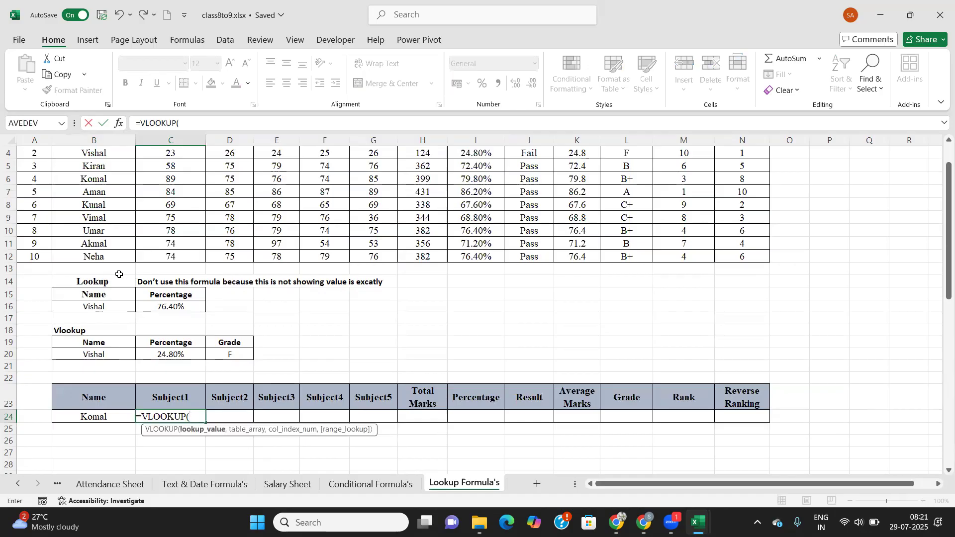
{"action": "left_click", "coordinate": [105, 418]}
{"action": "type", "text": ","}
{"action": "scroll", "coordinate": [170, 346], "scroll_direction": "up", "scroll_amount": 1}
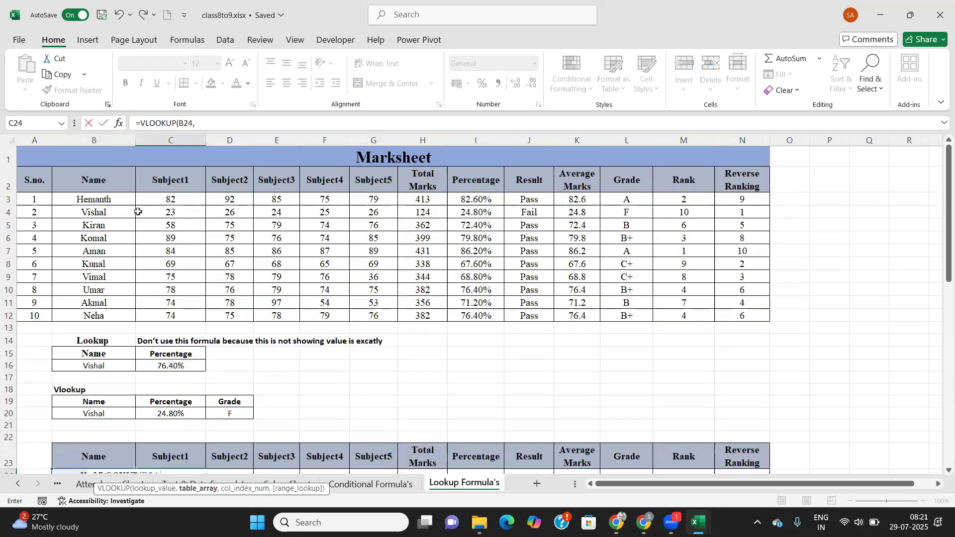
{"action": "left_click_drag", "start_coordinate": [110, 179], "coordinate": [745, 317]}
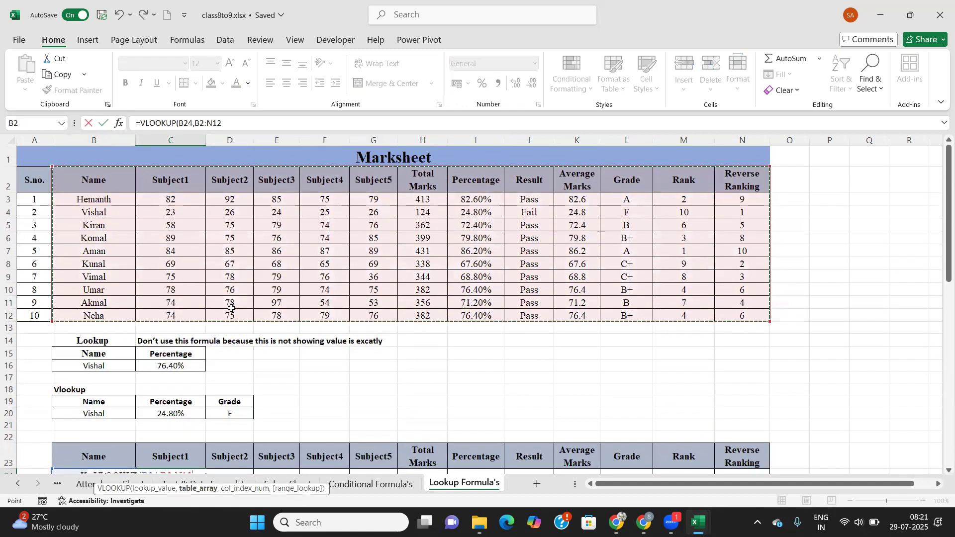
Complete C24's VLOOKUP with column index 2 and match type 0.
{"action": "scroll", "coordinate": [223, 343], "scroll_direction": "down", "scroll_amount": 3}
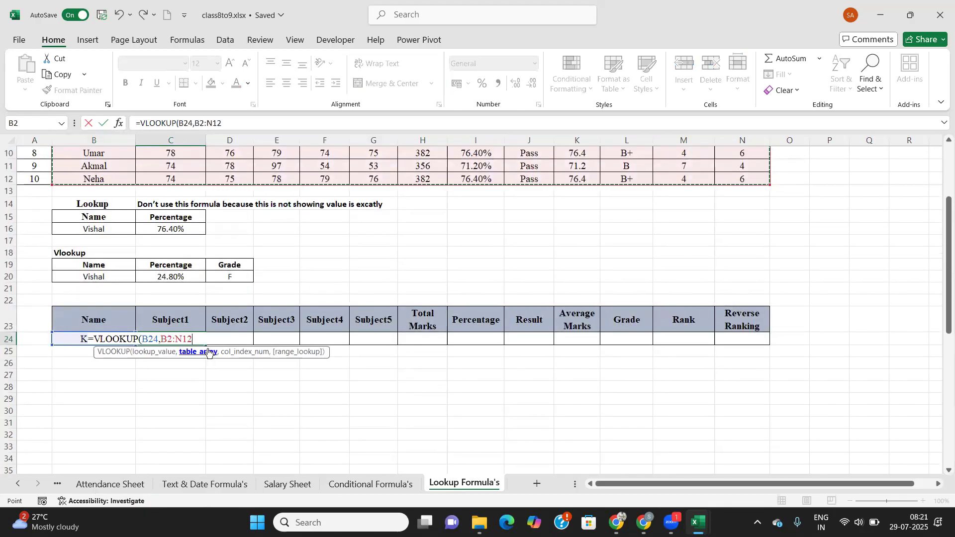
{"action": "type", "text": ","}
{"action": "scroll", "coordinate": [183, 265], "scroll_direction": "up", "scroll_amount": 3}
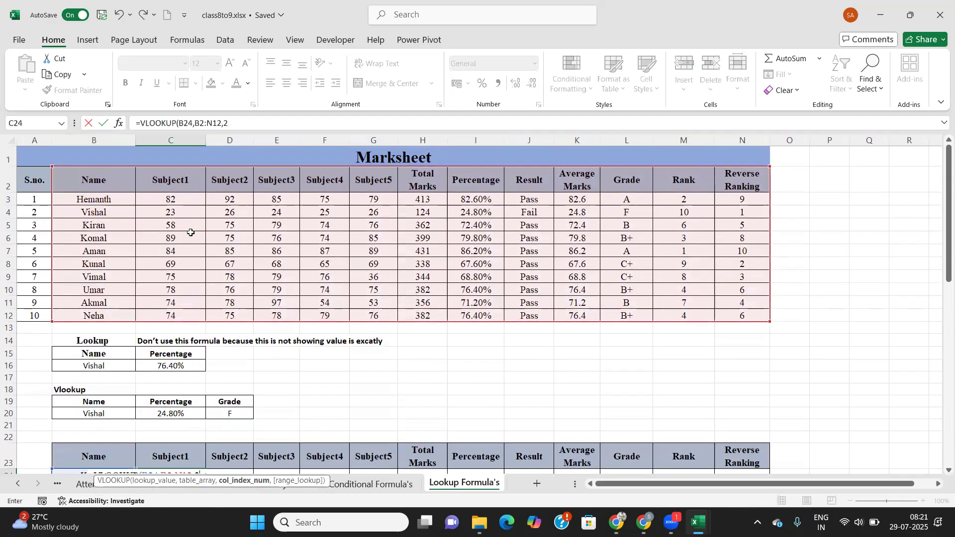
{"action": "scroll", "coordinate": [185, 283], "scroll_direction": "down", "scroll_amount": 2}
{"action": "type", "text": "2,"}
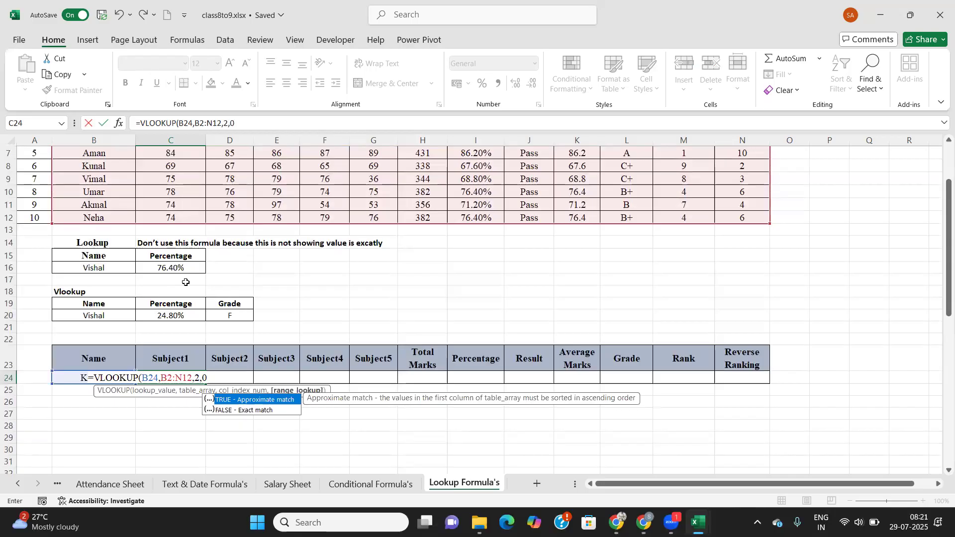
{"action": "type", "text": "0)"}
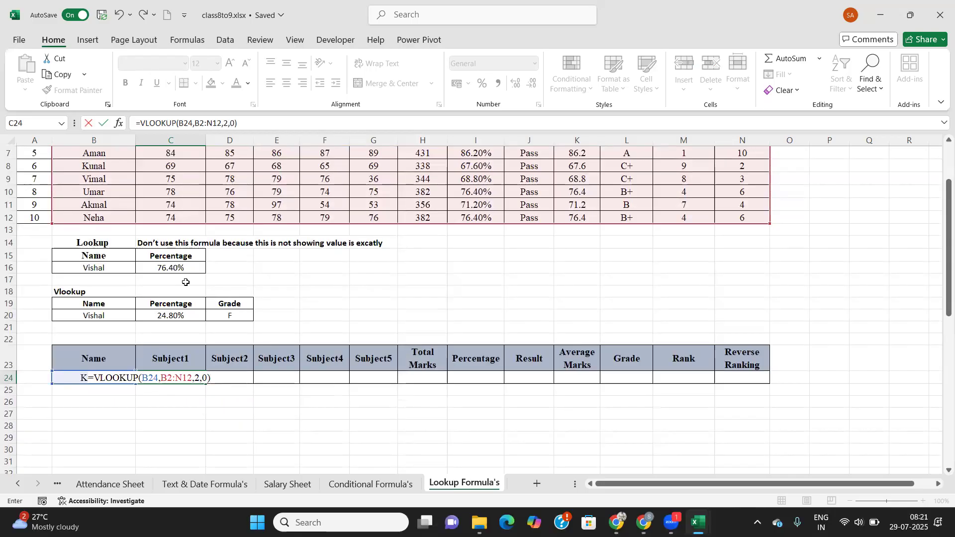
{"action": "key", "text": "Return"}
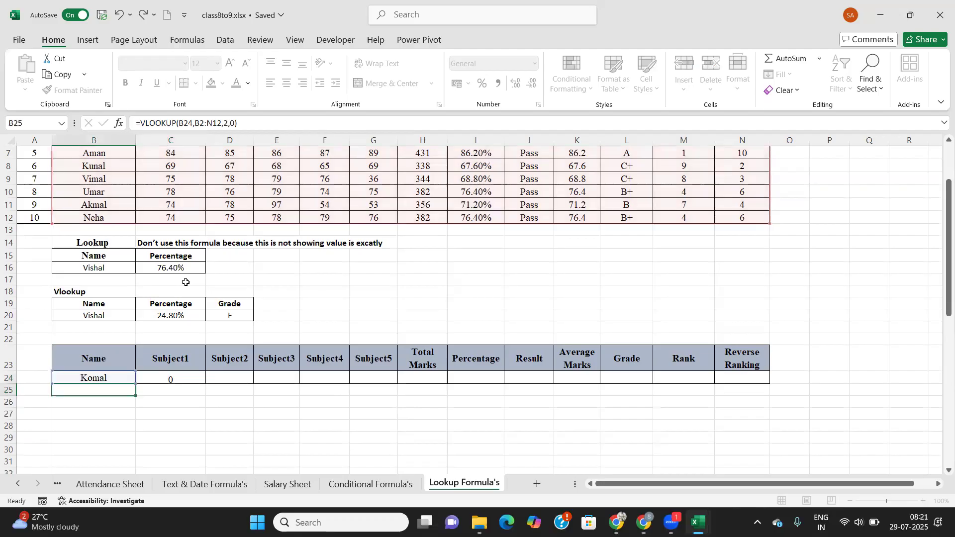
Fill the VLOOKUP formula from C24 across row 24 through the Reverse Ranking column N.
{"action": "scroll", "coordinate": [99, 233], "scroll_direction": "up", "scroll_amount": 2}
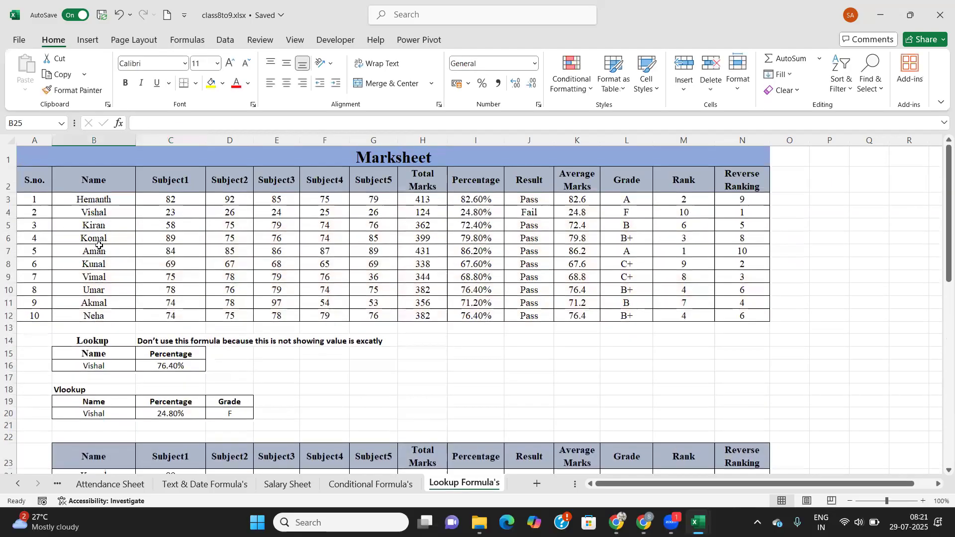
{"action": "scroll", "coordinate": [168, 247], "scroll_direction": "down", "scroll_amount": 2}
{"action": "left_click", "coordinate": [190, 381]}
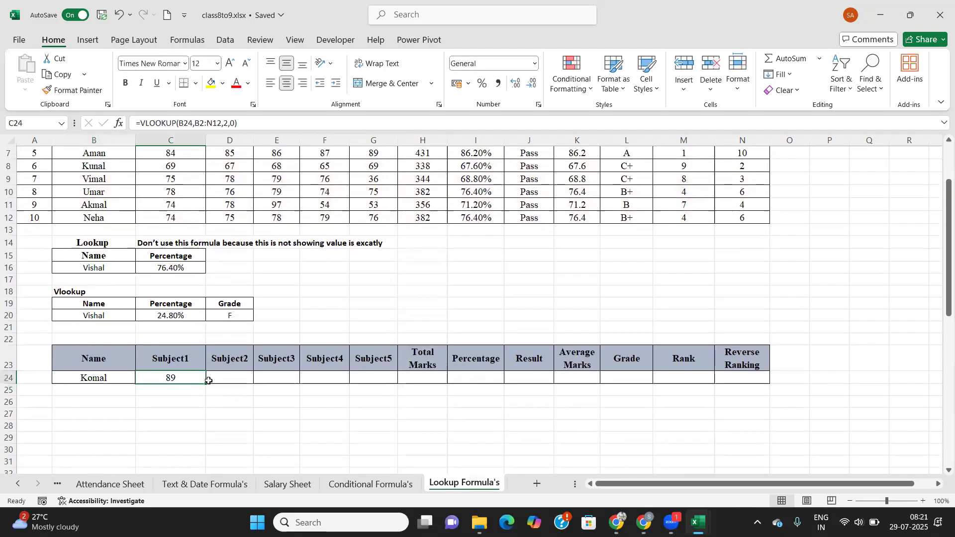
{"action": "left_click_drag", "start_coordinate": [205, 385], "coordinate": [770, 385]}
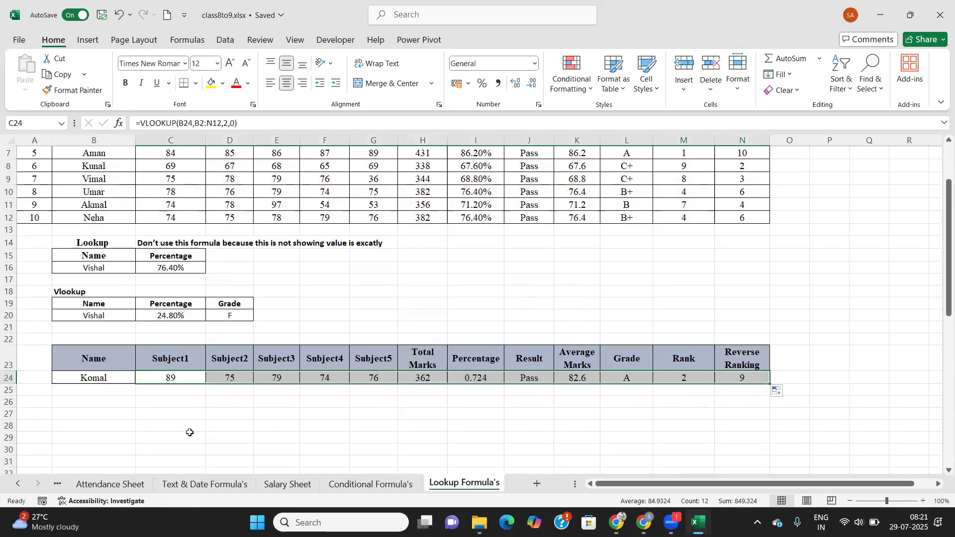
{"action": "scroll", "coordinate": [192, 426], "scroll_direction": "up", "scroll_amount": 1}
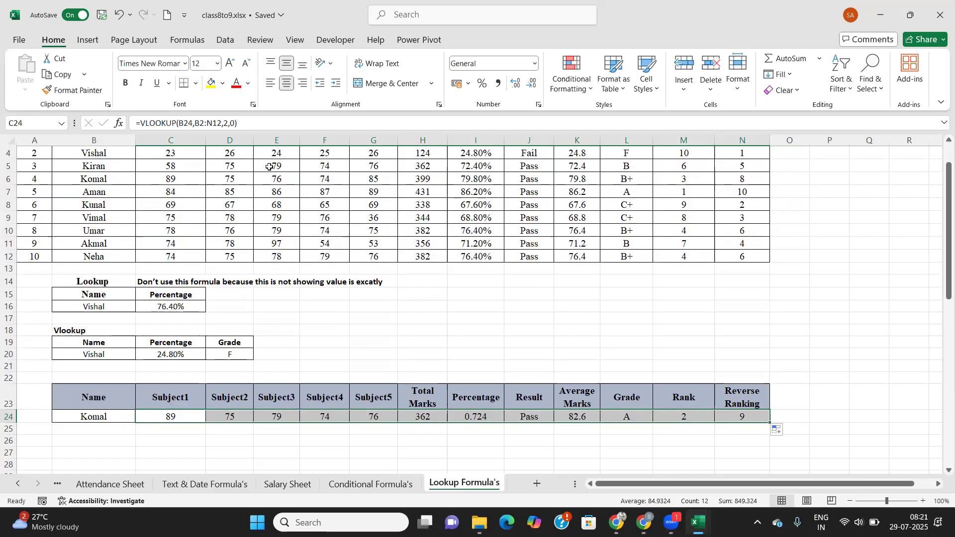
Compare row 24 with the Marksheet row for S.no. 4 and examine the ranges referenced by C24's VLOOKUP formula.
{"action": "left_click", "coordinate": [10, 179]}
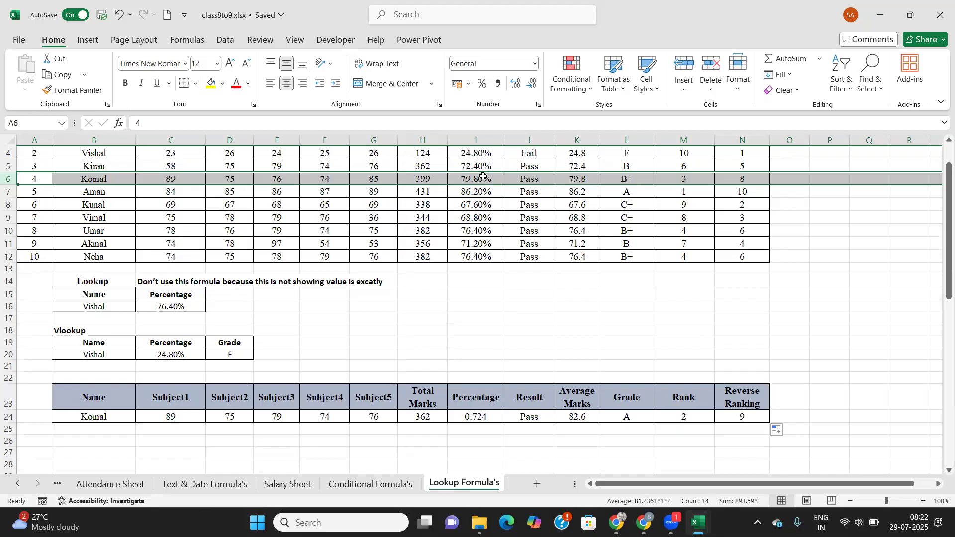
{"action": "left_click", "coordinate": [167, 420]}
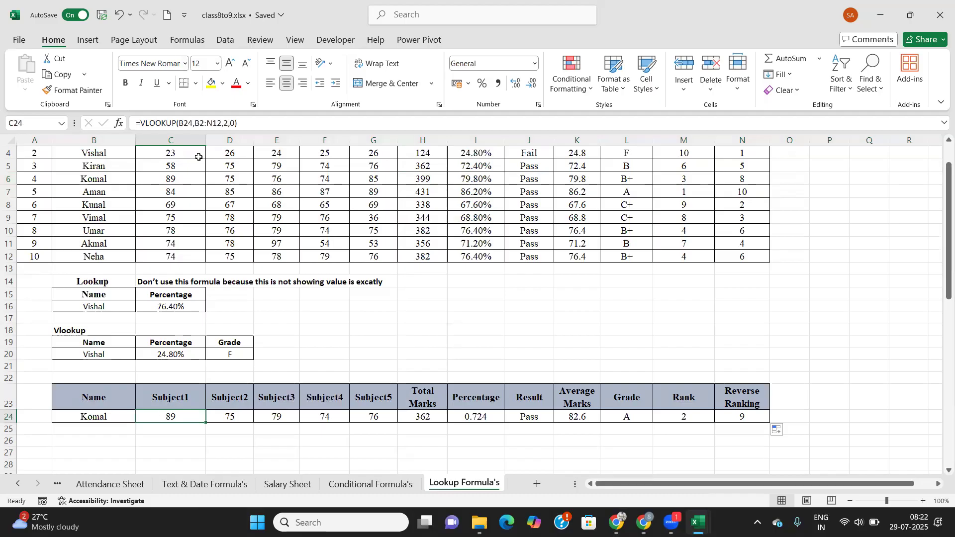
{"action": "double_click", "coordinate": [159, 417]}
{"action": "scroll", "coordinate": [175, 345], "scroll_direction": "up", "scroll_amount": 1}
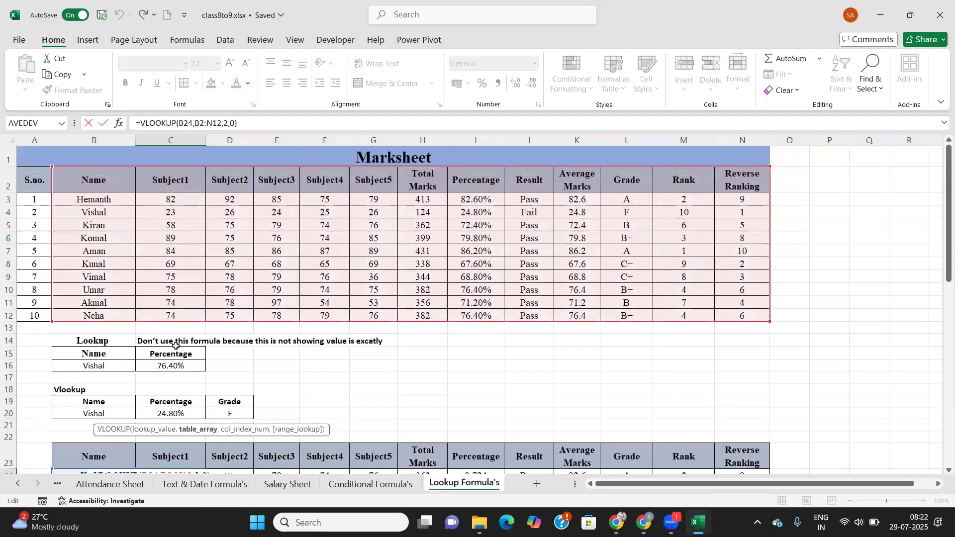
{"action": "scroll", "coordinate": [175, 346], "scroll_direction": "down", "scroll_amount": 1}
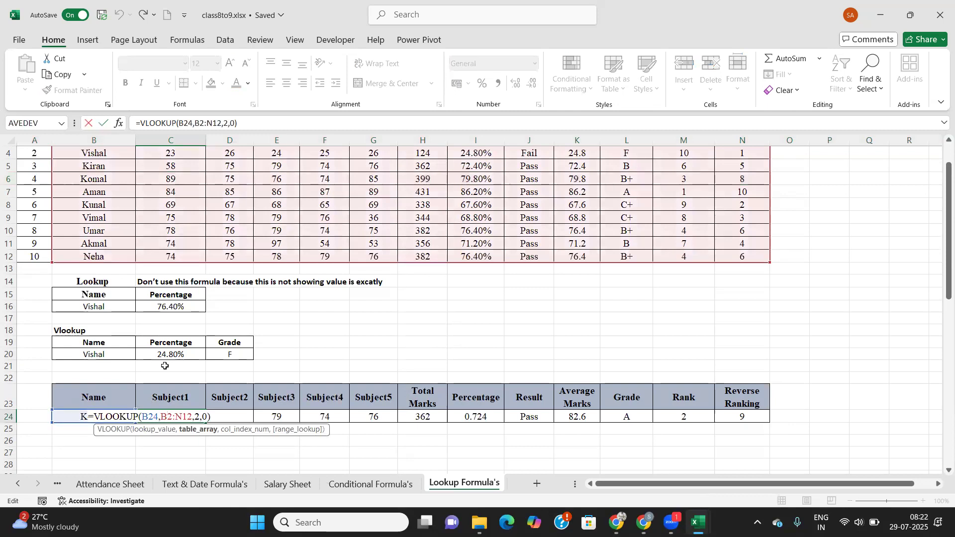
{"action": "scroll", "coordinate": [179, 233], "scroll_direction": "up", "scroll_amount": 1}
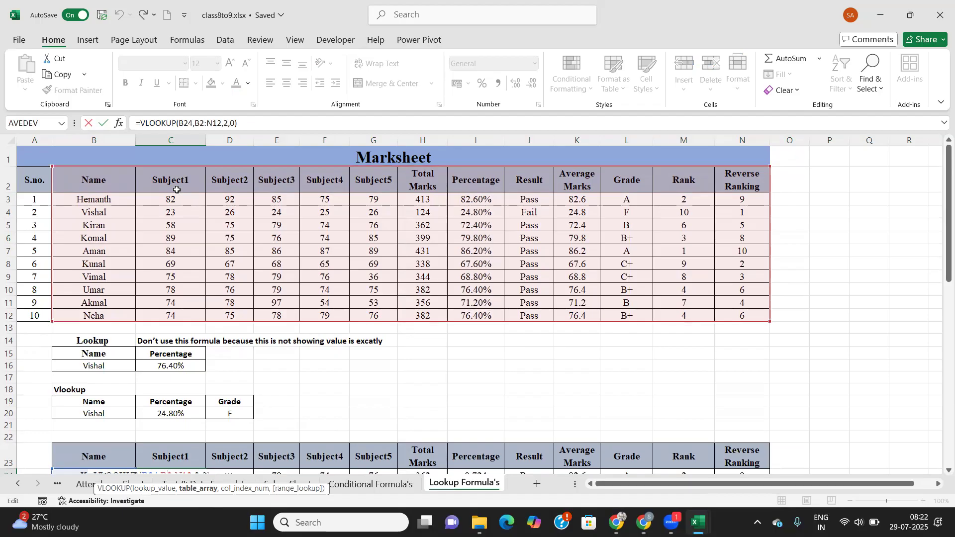
{"action": "scroll", "coordinate": [177, 191], "scroll_direction": "down", "scroll_amount": 1}
{"action": "left_click", "coordinate": [237, 421]}
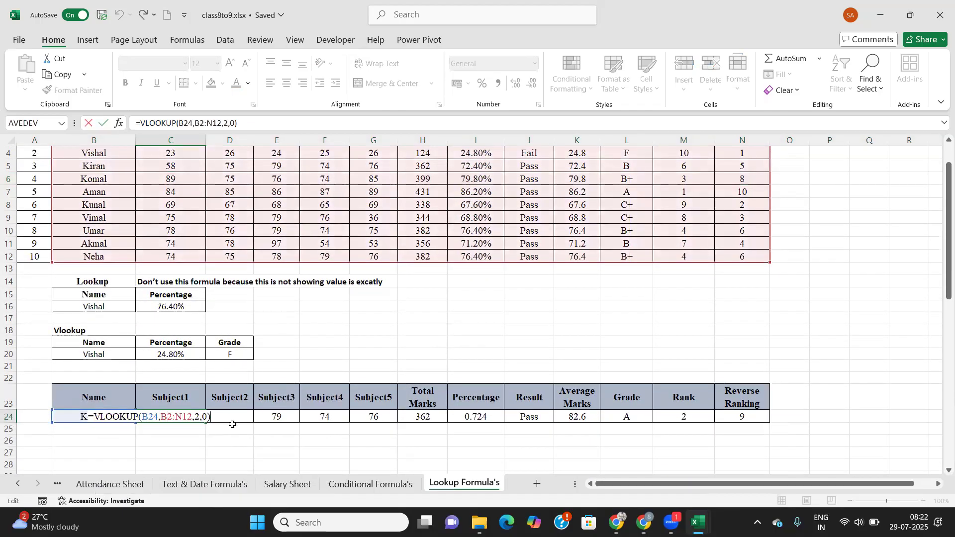
{"action": "left_click", "coordinate": [304, 352]}
Examine which lookup value and table array D24's filled VLOOKUP formula references in the Marksheet.
{"action": "double_click", "coordinate": [233, 419]}
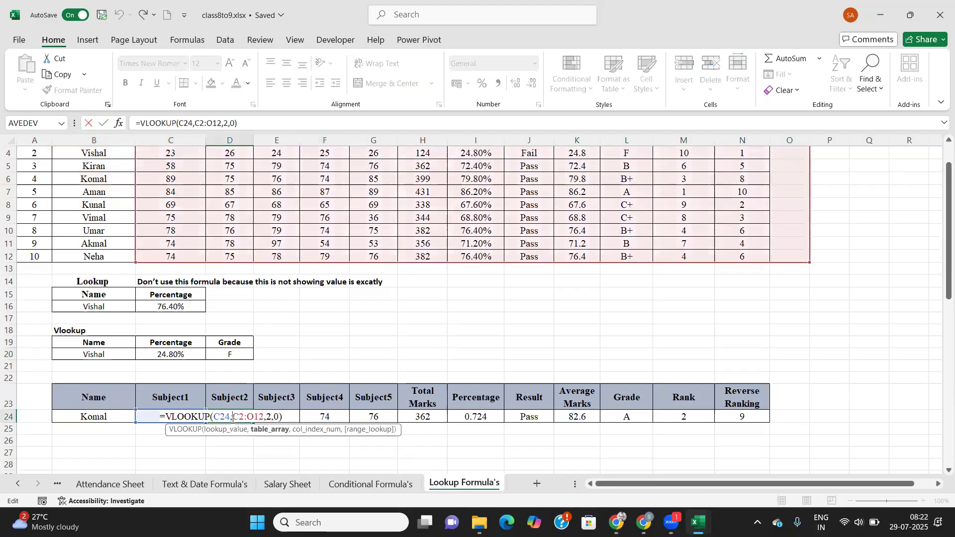
{"action": "scroll", "coordinate": [235, 299], "scroll_direction": "up", "scroll_amount": 1}
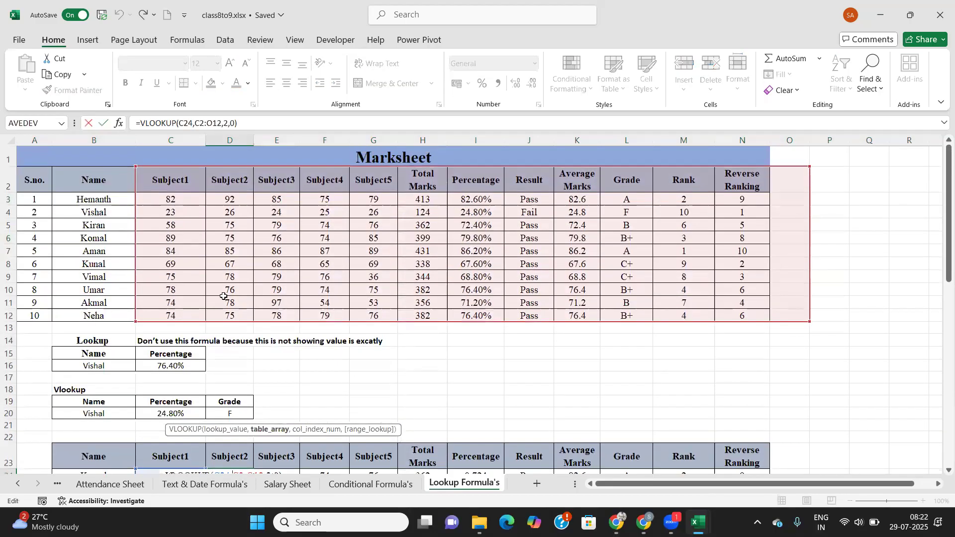
{"action": "scroll", "coordinate": [169, 232], "scroll_direction": "down", "scroll_amount": 1}
{"action": "scroll", "coordinate": [170, 239], "scroll_direction": "up", "scroll_amount": 1}
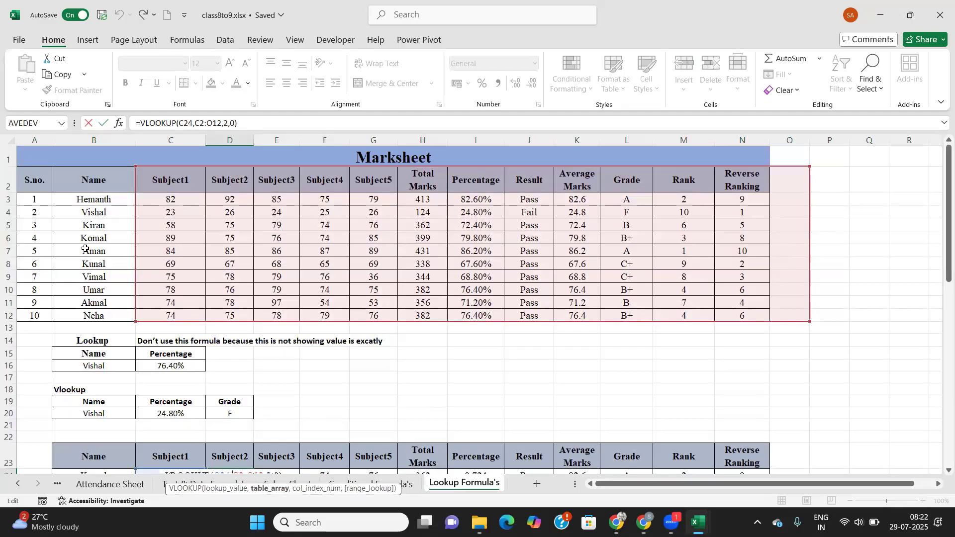
{"action": "scroll", "coordinate": [86, 248], "scroll_direction": "down", "scroll_amount": 1}
{"action": "scroll", "coordinate": [149, 323], "scroll_direction": "up", "scroll_amount": 1}
{"action": "scroll", "coordinate": [224, 398], "scroll_direction": "down", "scroll_amount": 1}
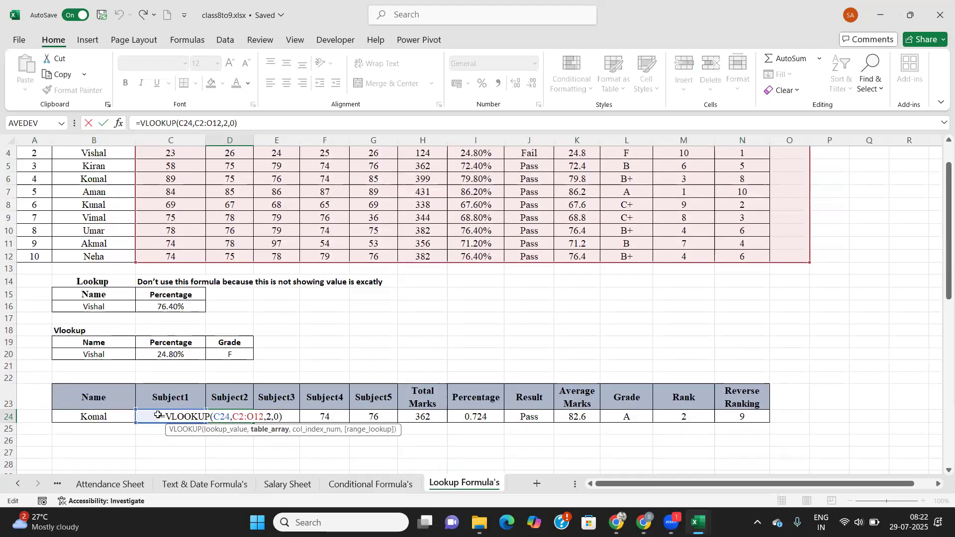
{"action": "scroll", "coordinate": [154, 414], "scroll_direction": "up", "scroll_amount": 1}
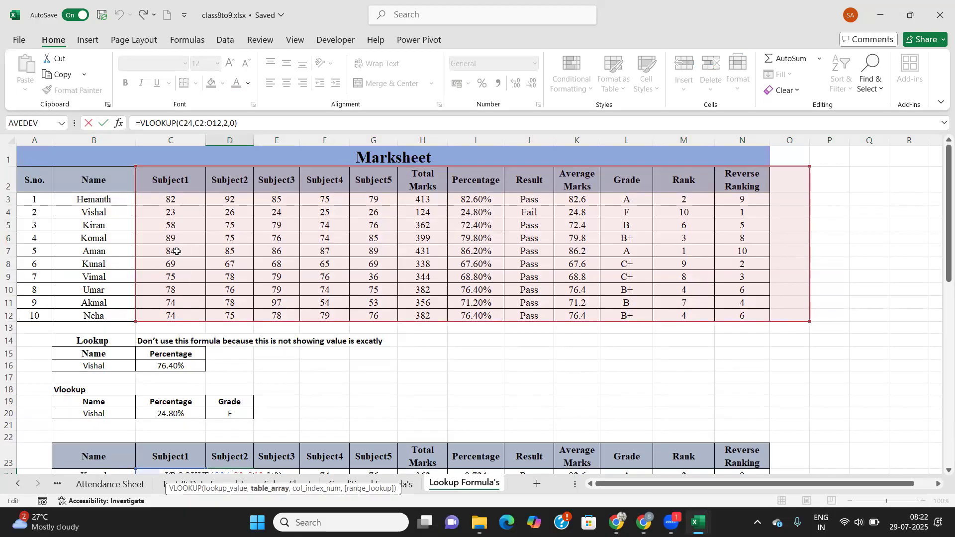
{"action": "scroll", "coordinate": [169, 273], "scroll_direction": "down", "scroll_amount": 1}
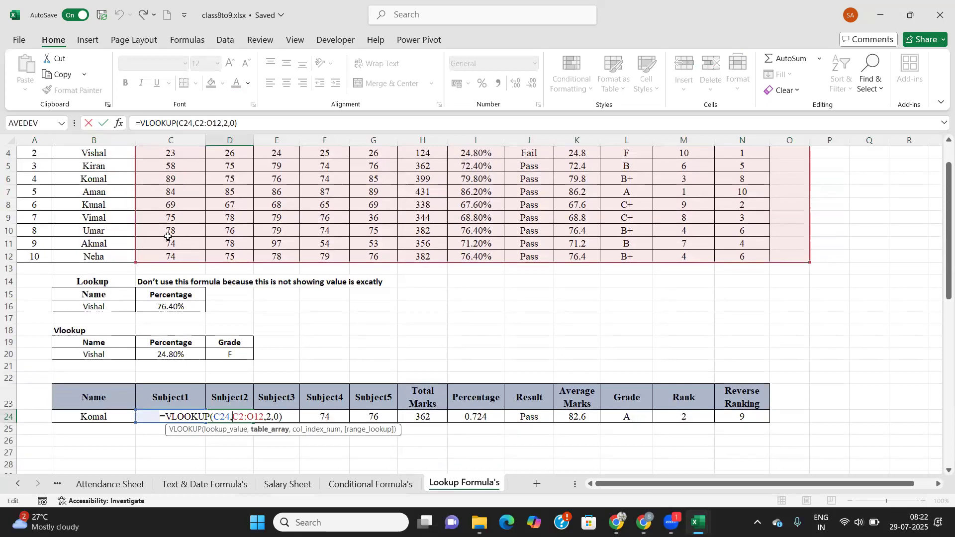
{"action": "scroll", "coordinate": [169, 236], "scroll_direction": "up", "scroll_amount": 1}
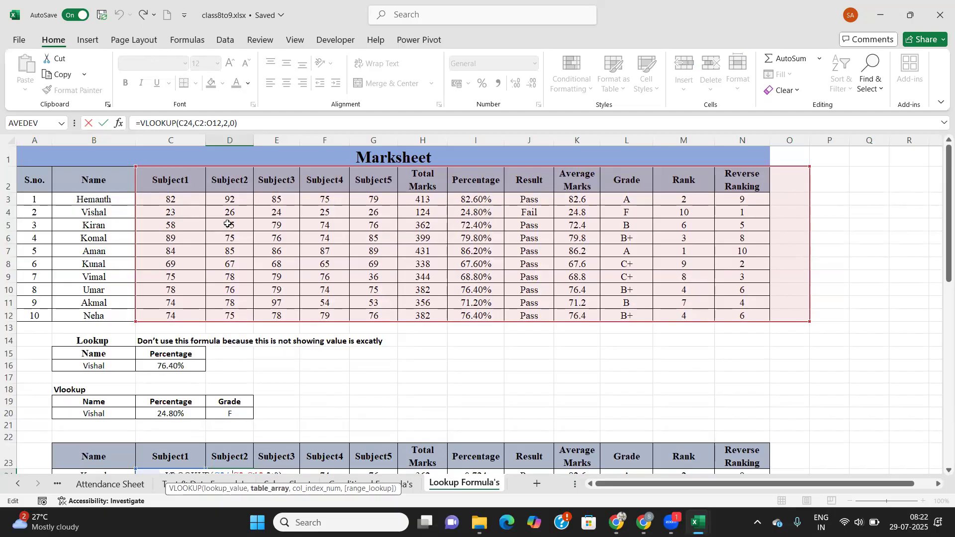
{"action": "scroll", "coordinate": [227, 224], "scroll_direction": "down", "scroll_amount": 2}
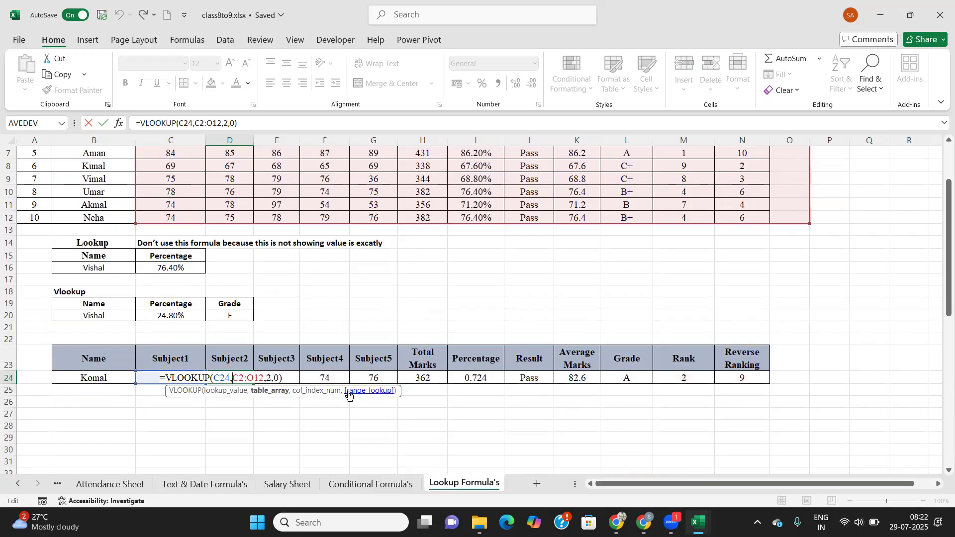
{"action": "key", "text": "ctrl+Return"}
Examine the lookup value and table array referenced by E24's VLOOKUP formula, leaving the formula unedited.
{"action": "double_click", "coordinate": [280, 376]}
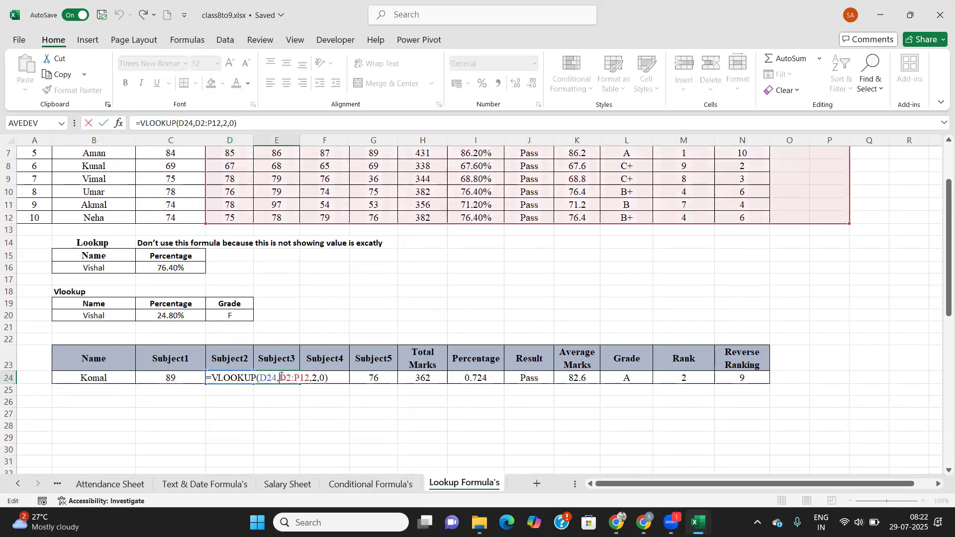
{"action": "scroll", "coordinate": [233, 279], "scroll_direction": "up", "scroll_amount": 2}
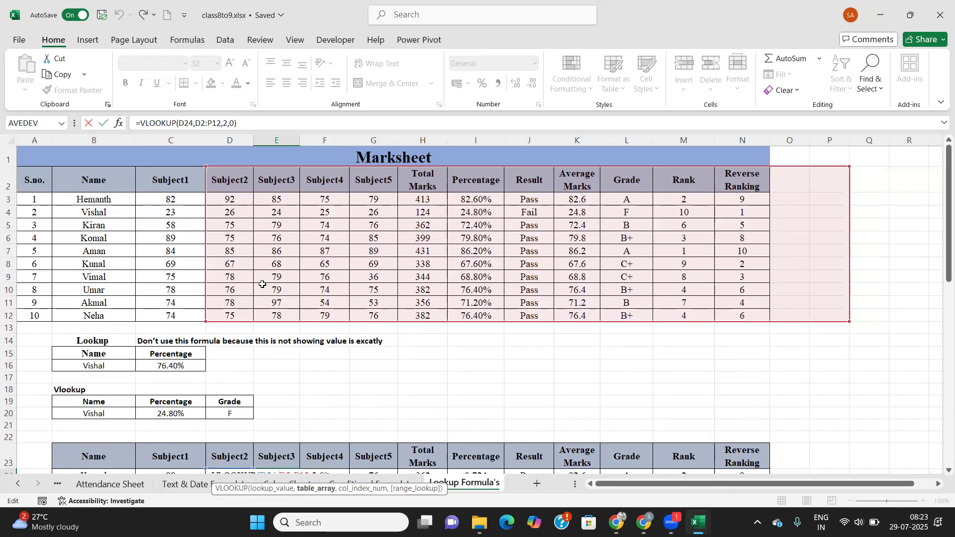
{"action": "scroll", "coordinate": [262, 284], "scroll_direction": "down", "scroll_amount": 1}
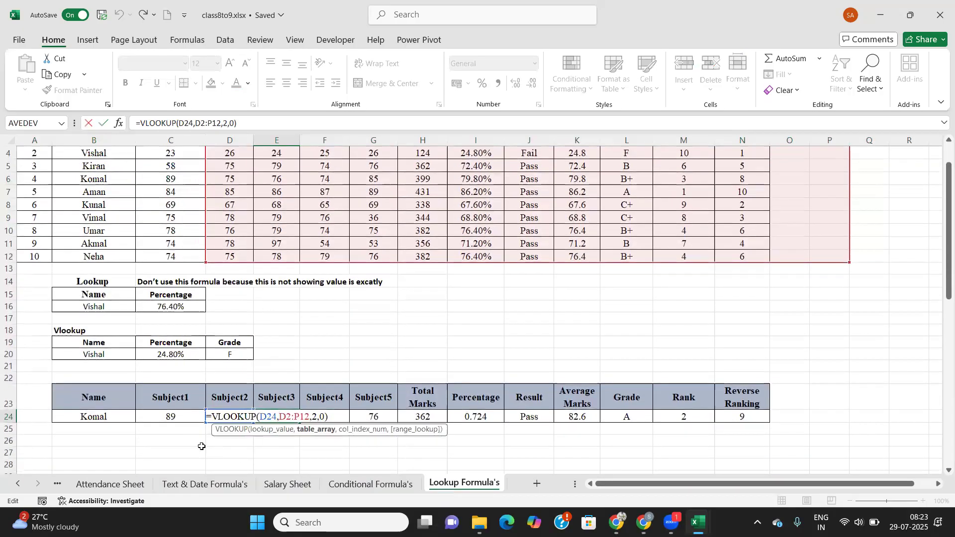
{"action": "left_click", "coordinate": [176, 418]}
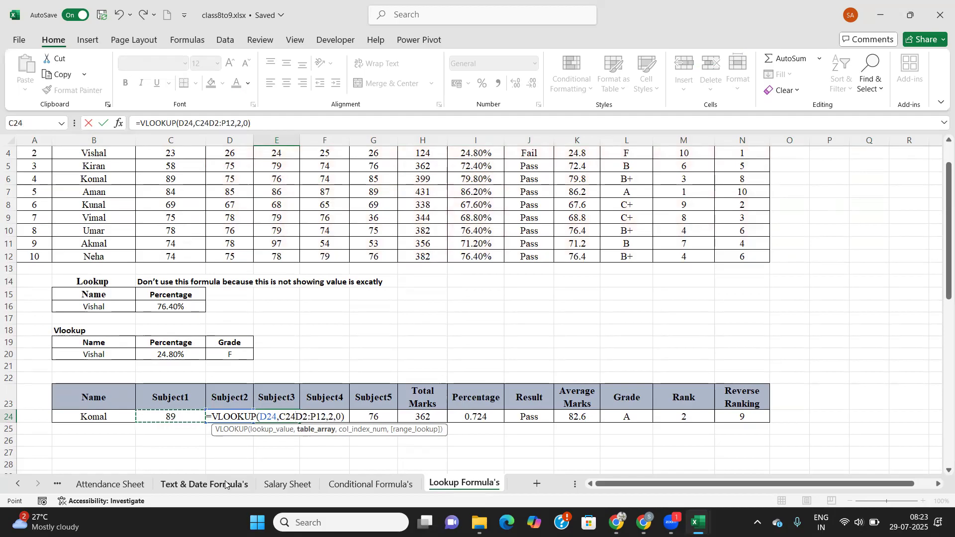
{"action": "key", "text": "Escape"}
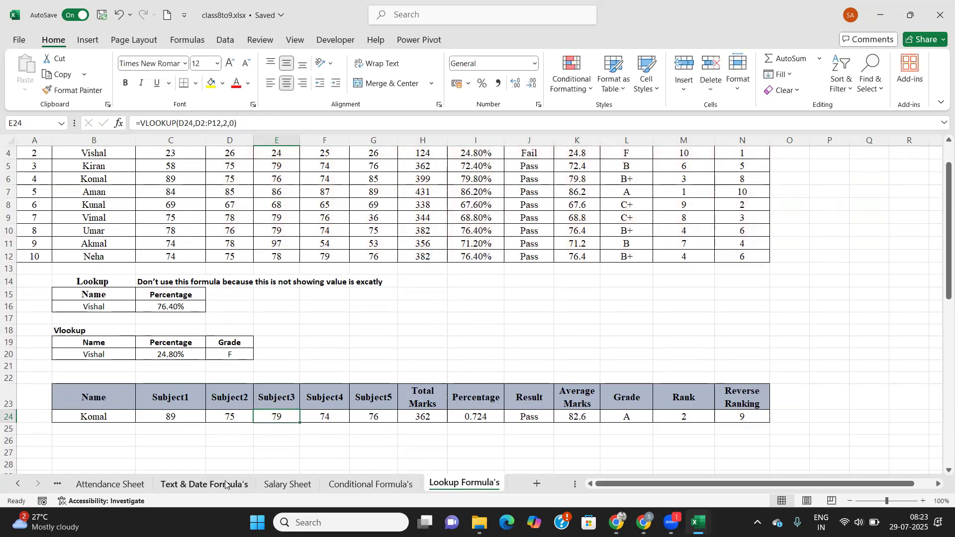
Clear the VLOOKUP formulas from C24:N24, keeping the name in B24.
{"action": "left_click", "coordinate": [176, 417]}
{"action": "left_click_drag", "start_coordinate": [194, 418], "coordinate": [759, 416]}
{"action": "key", "text": "Delete"}
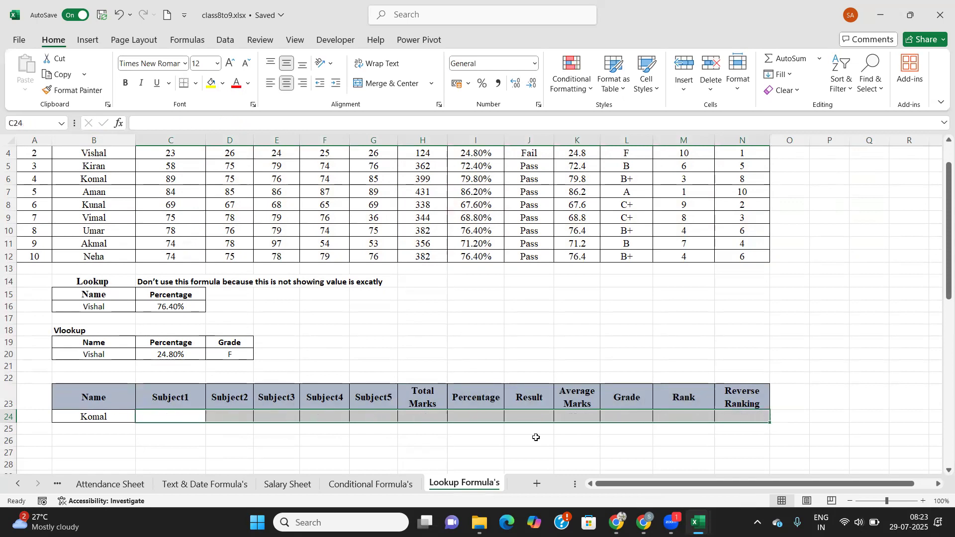
Begin a VLOOKUP in Subject1 cell C24 with absolute lookup value $B$24 and absolute table array $B$2:$N$12.
{"action": "left_click", "coordinate": [161, 418]}
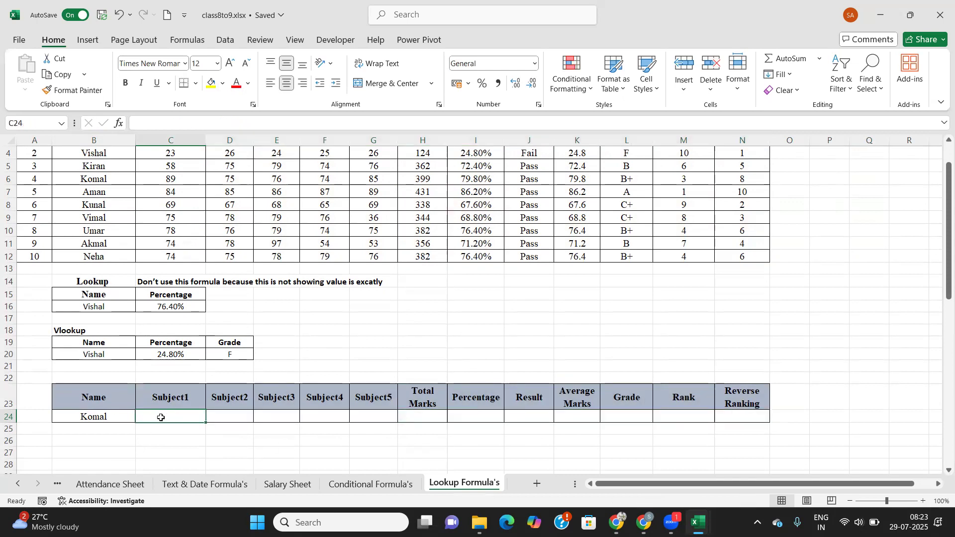
{"action": "type", "text": "=vlo"}
{"action": "key", "text": "Tab"}
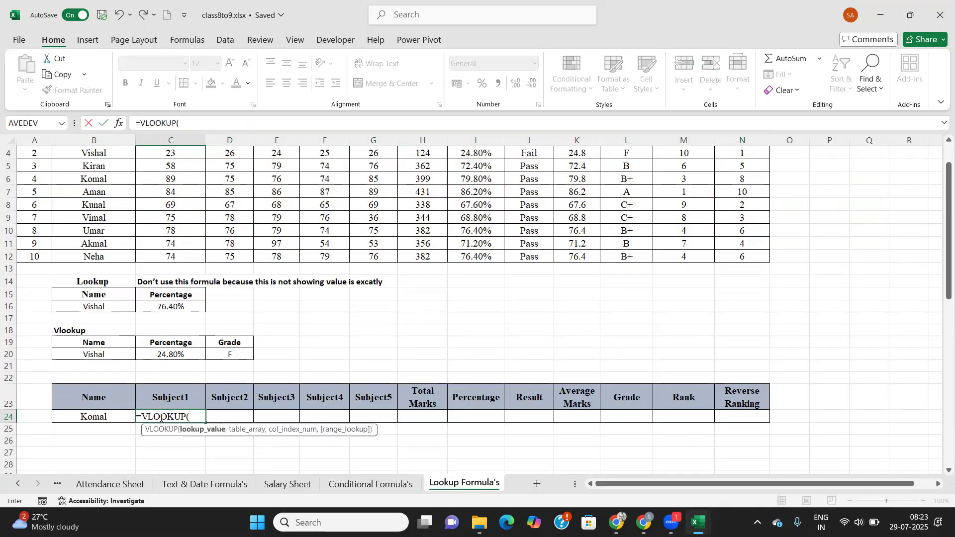
{"action": "left_click", "coordinate": [88, 419]}
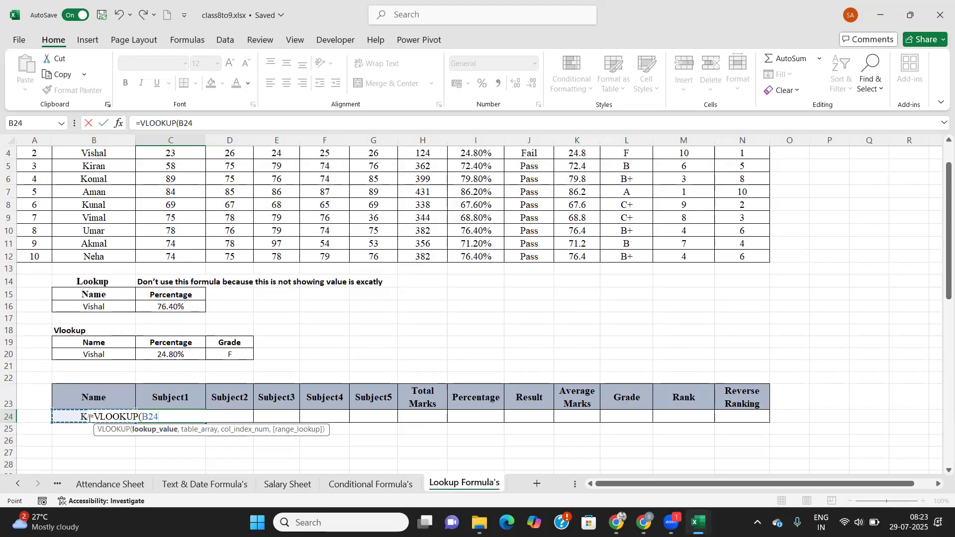
{"action": "key", "text": "F4"}
{"action": "type", "text": ","}
{"action": "scroll", "coordinate": [172, 296], "scroll_direction": "up", "scroll_amount": 1}
{"action": "left_click_drag", "start_coordinate": [101, 178], "coordinate": [750, 316]}
{"action": "scroll", "coordinate": [369, 353], "scroll_direction": "down", "scroll_amount": 4}
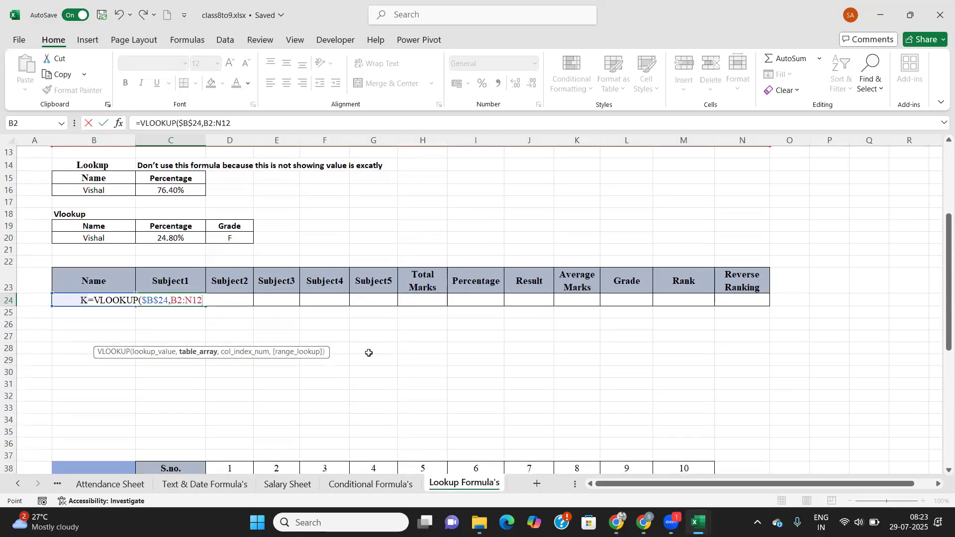
{"action": "key", "text": "F4"}
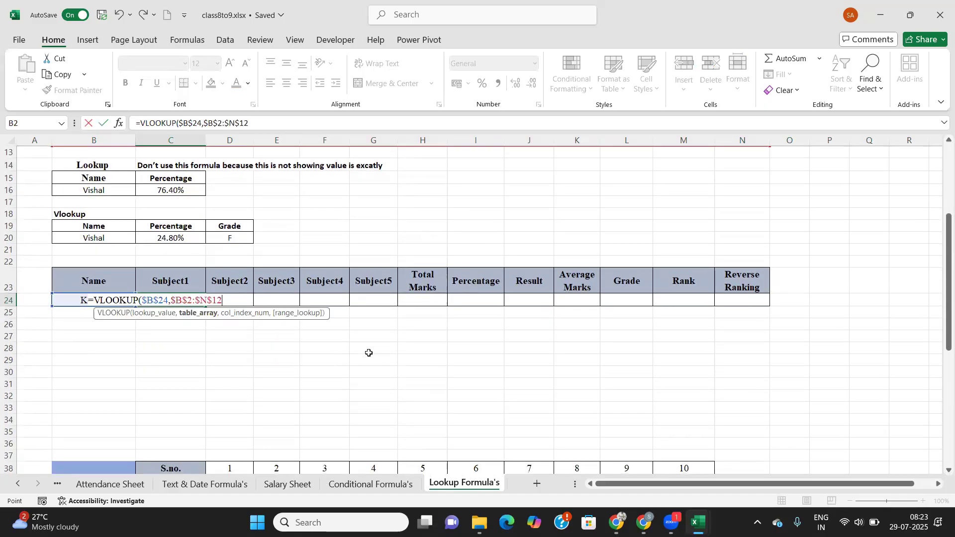
Complete C24's VLOOKUP with column index 2 and exact match type 0.
{"action": "type", "text": ",2"}
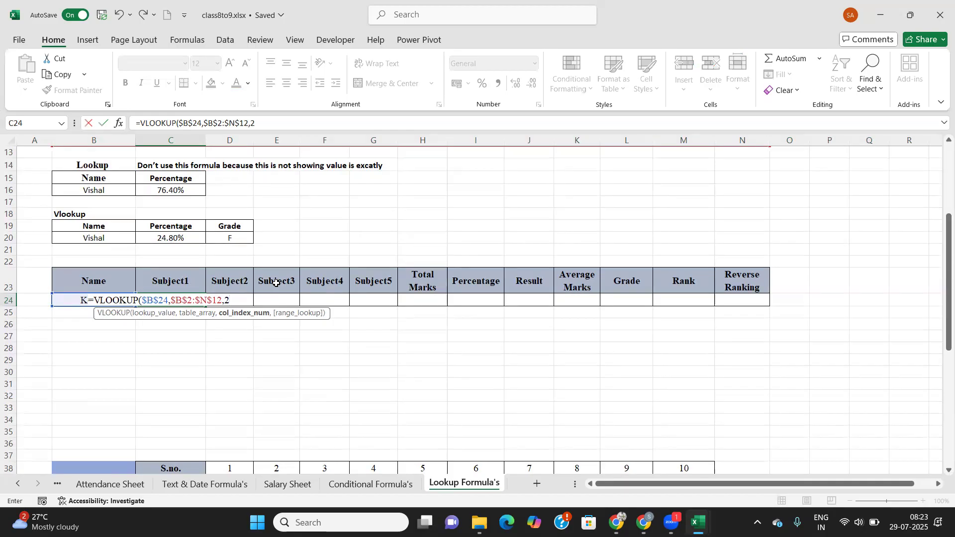
{"action": "type", "text": ","}
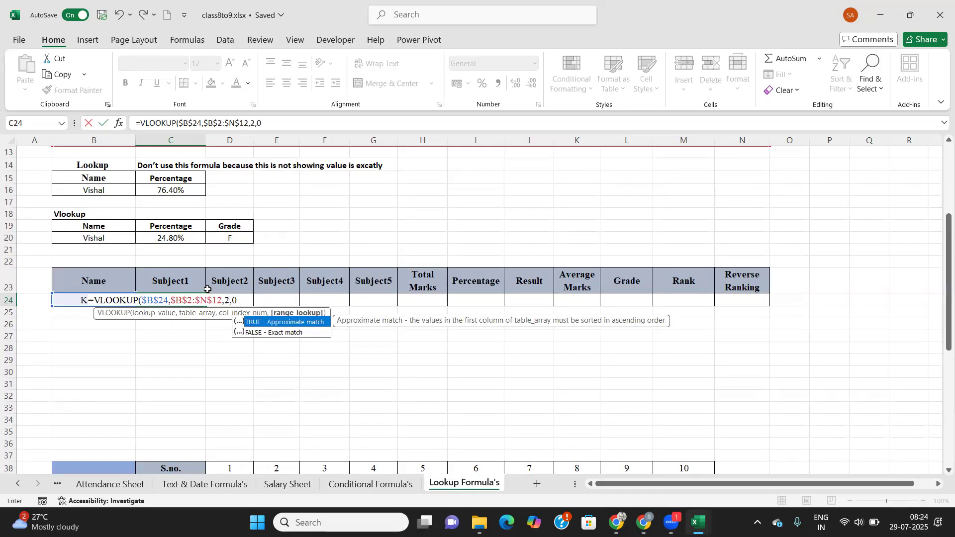
{"action": "type", "text": "0)"}
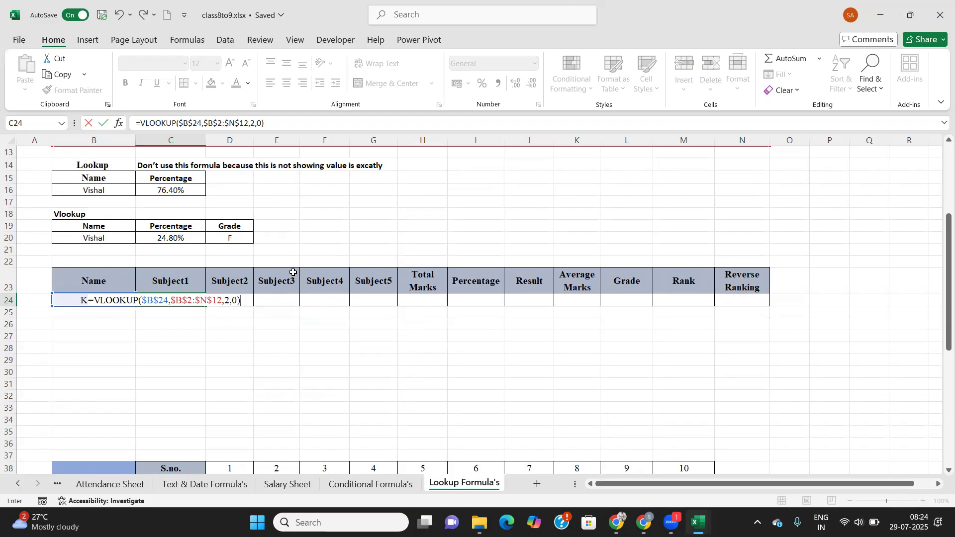
{"action": "key", "text": "Return"}
Try filling C24's absolute-reference VLOOKUP across row 24 to Reverse Ranking, compare it with the Marksheet, and undo the fill.
{"action": "left_click", "coordinate": [176, 300]}
{"action": "left_click_drag", "start_coordinate": [202, 302], "coordinate": [759, 313]}
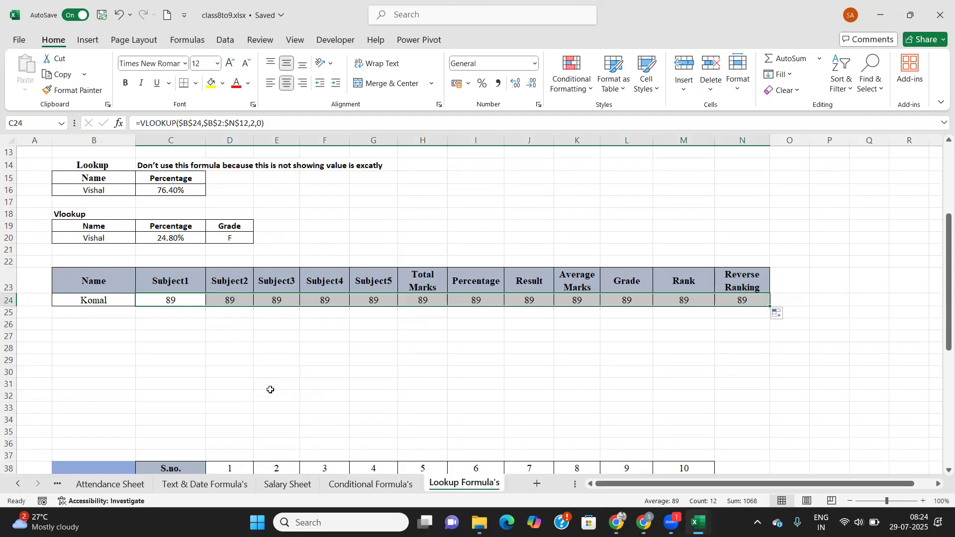
{"action": "scroll", "coordinate": [112, 311], "scroll_direction": "up", "scroll_amount": 2}
{"action": "scroll", "coordinate": [183, 320], "scroll_direction": "down", "scroll_amount": 2}
{"action": "scroll", "coordinate": [262, 302], "scroll_direction": "up", "scroll_amount": 4}
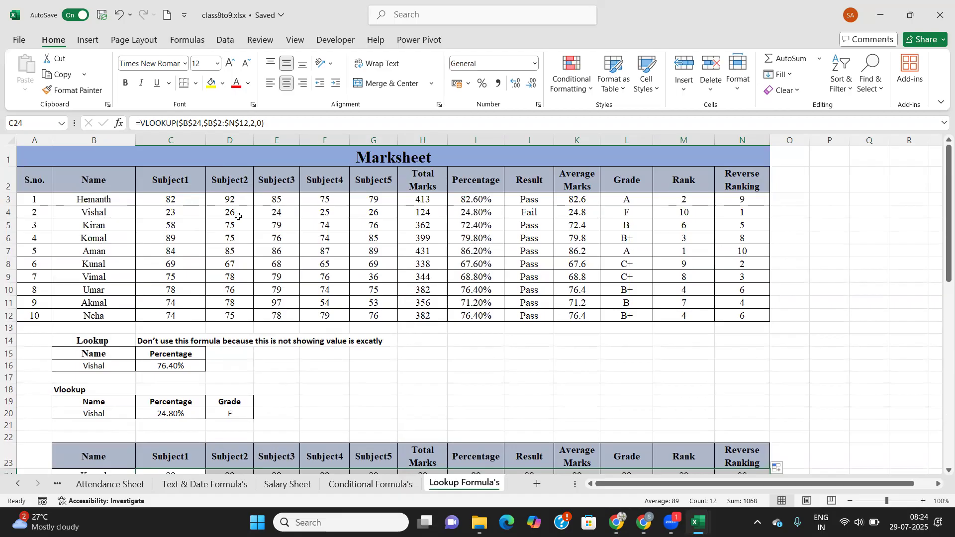
{"action": "scroll", "coordinate": [237, 215], "scroll_direction": "down", "scroll_amount": 3}
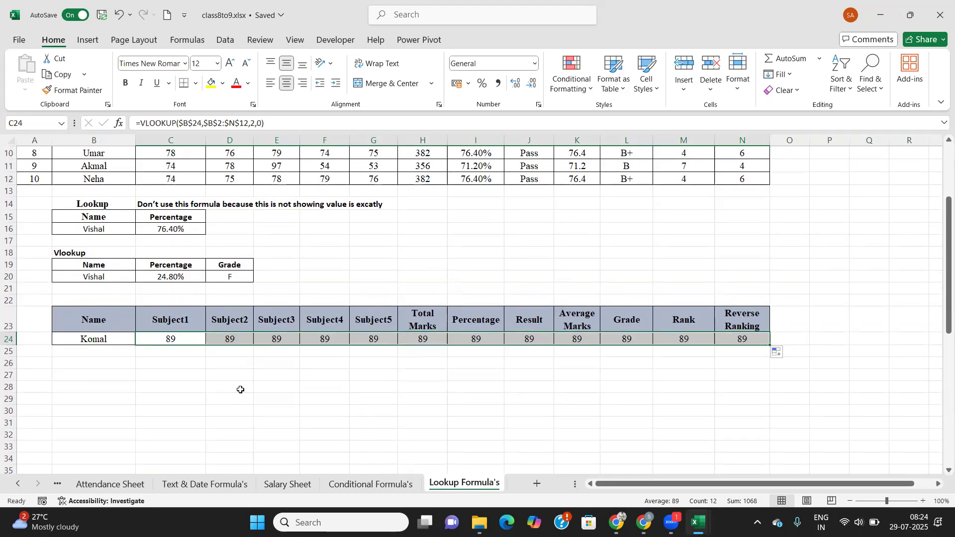
{"action": "key", "text": "ctrl+z"}
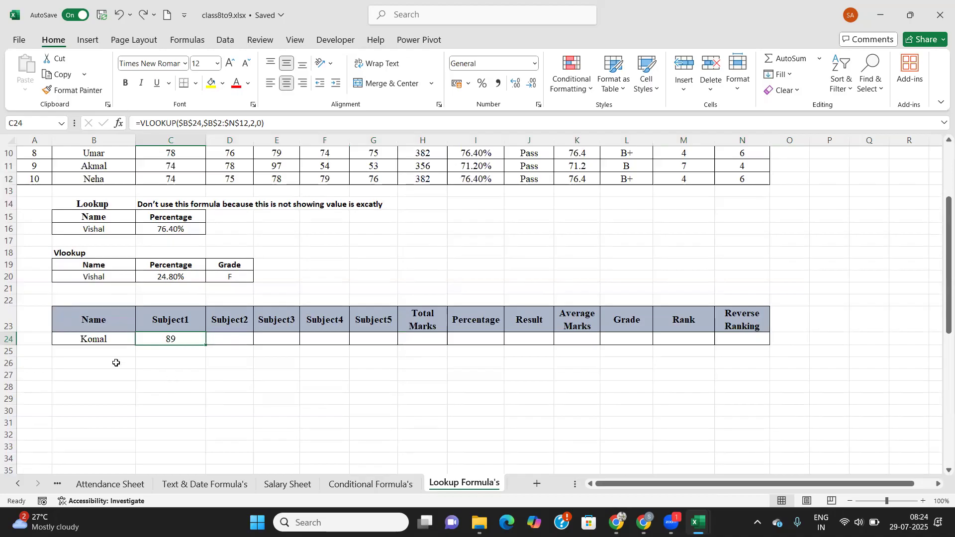
Label the lookup table by entering "vlookup+match" in cell B22 above its header row.
{"action": "left_click", "coordinate": [79, 301]}
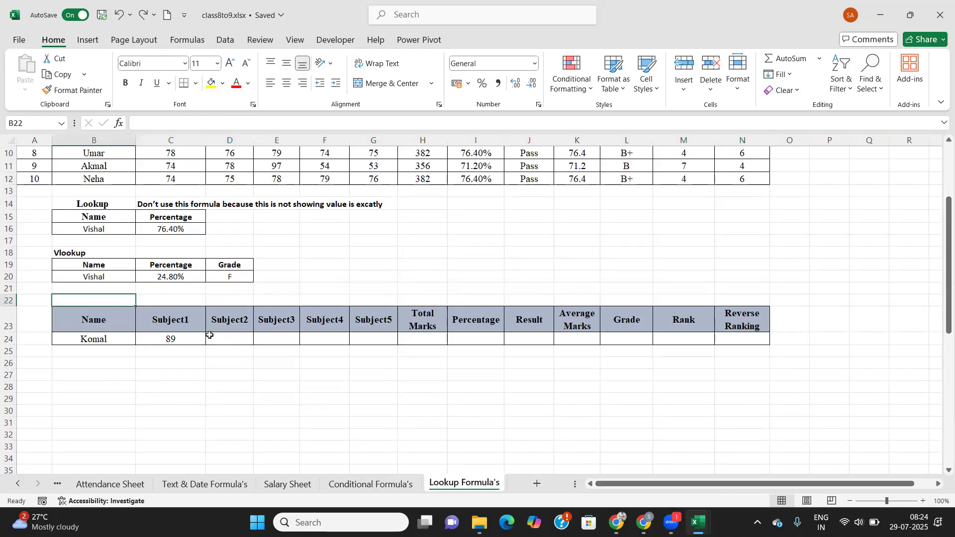
{"action": "type", "text": "vlookup+matcg"}
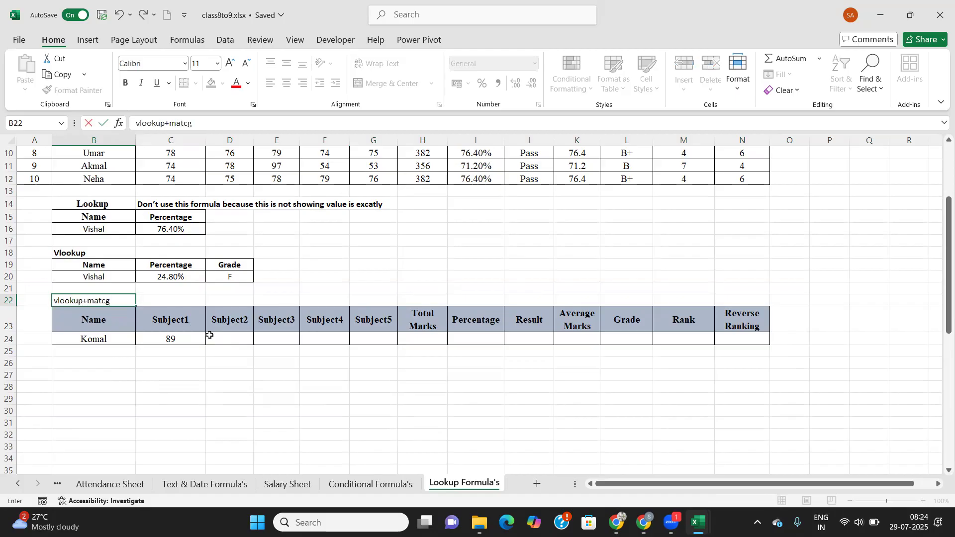
{"action": "key", "text": "BackSpace"}
{"action": "type", "text": "h"}
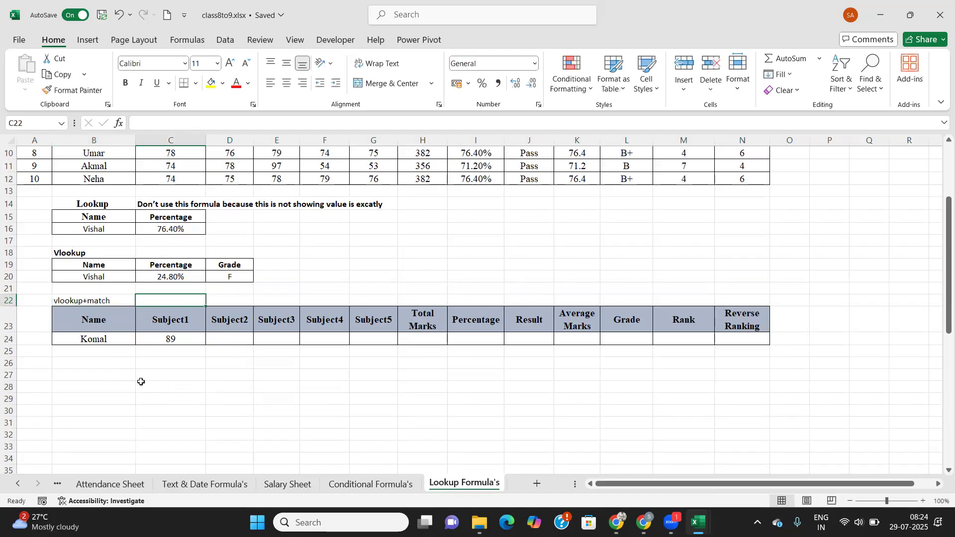
Make the "vlookup+match" label in cell B22 bold.
{"action": "key", "text": "ctrl+Return"}
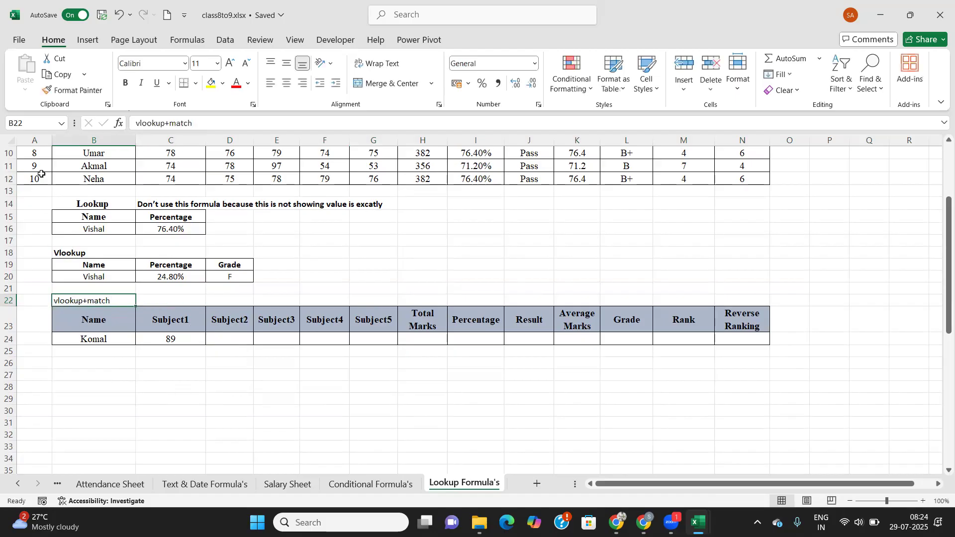
{"action": "left_click", "coordinate": [125, 83]}
{"action": "left_click", "coordinate": [111, 376]}
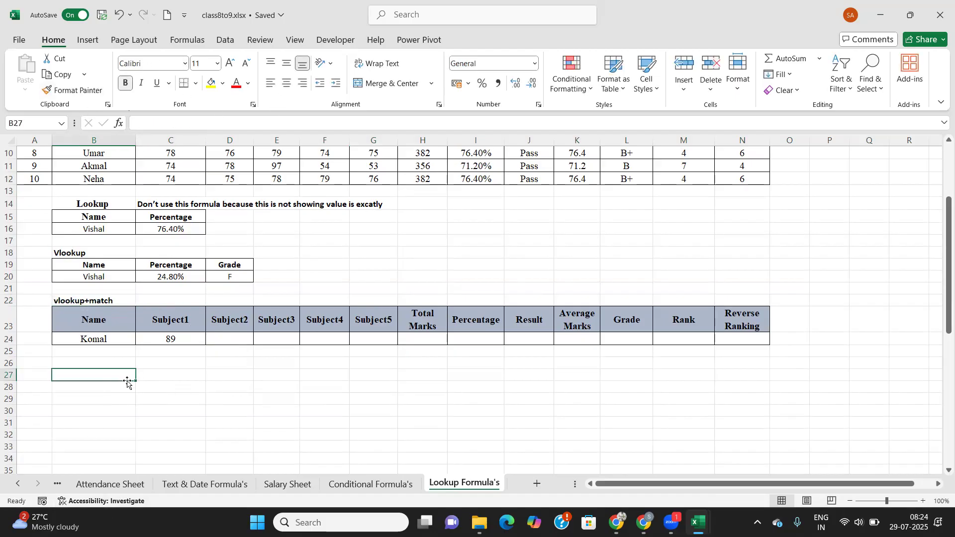
Label a MATCH example by entering "Match" in cell L16 and the lookup header "Result" in cell M15.
{"action": "left_click", "coordinate": [628, 228]}
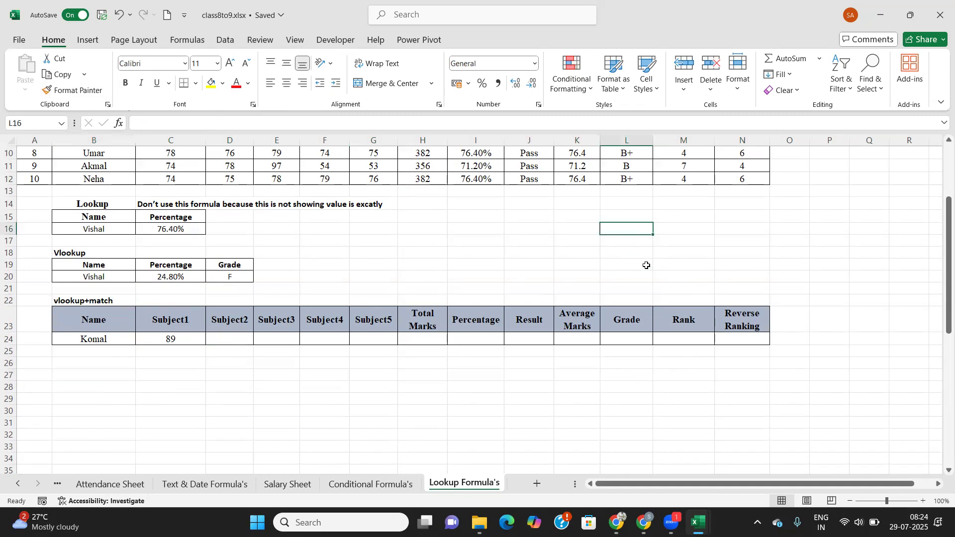
{"action": "type", "text": "Mat"}
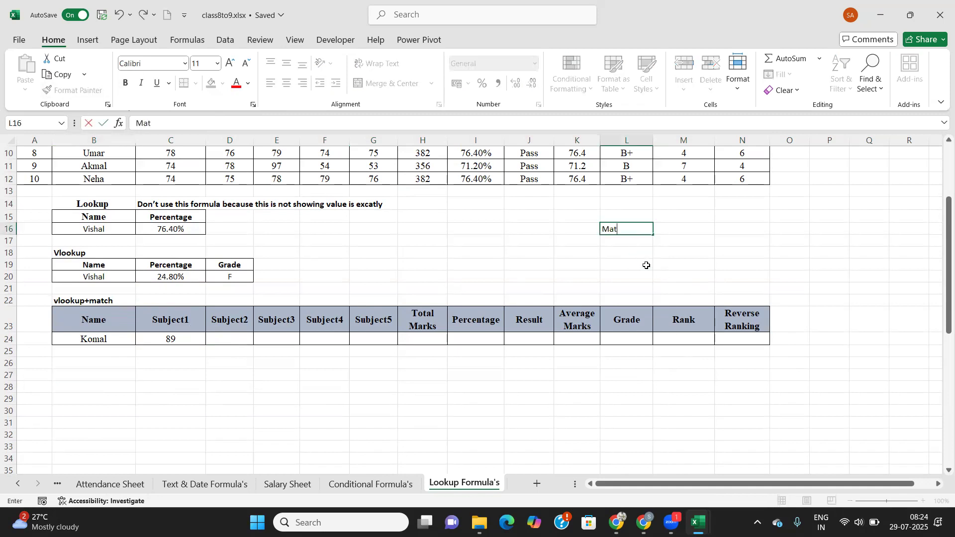
{"action": "type", "text": "ch"}
{"action": "key", "text": "Tab"}
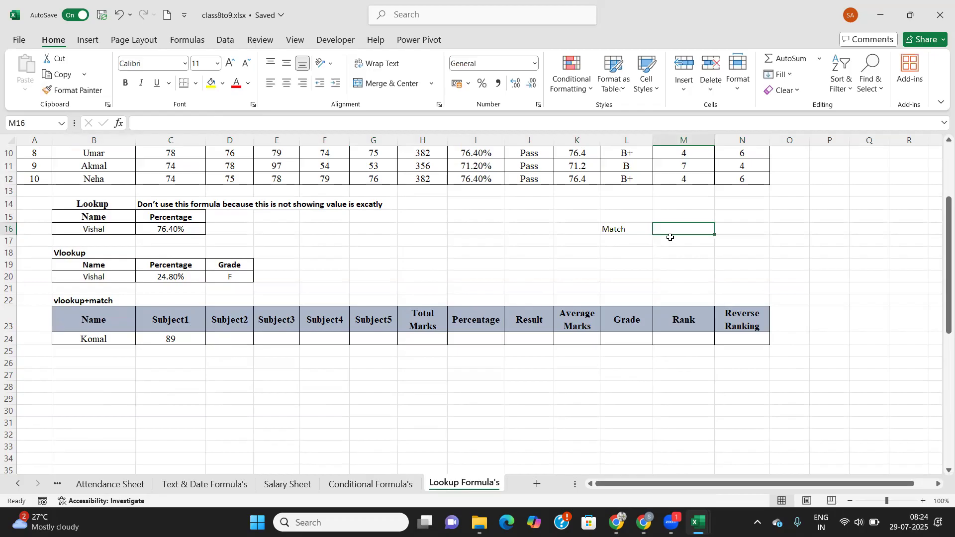
{"action": "left_click", "coordinate": [666, 213]}
{"action": "scroll", "coordinate": [650, 267], "scroll_direction": "up", "scroll_amount": 3}
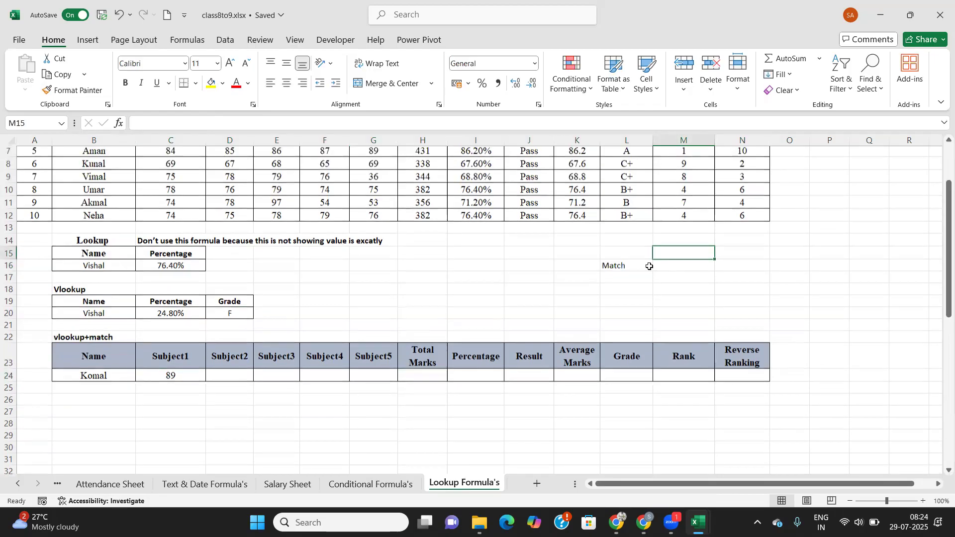
{"action": "scroll", "coordinate": [650, 267], "scroll_direction": "down", "scroll_amount": 2}
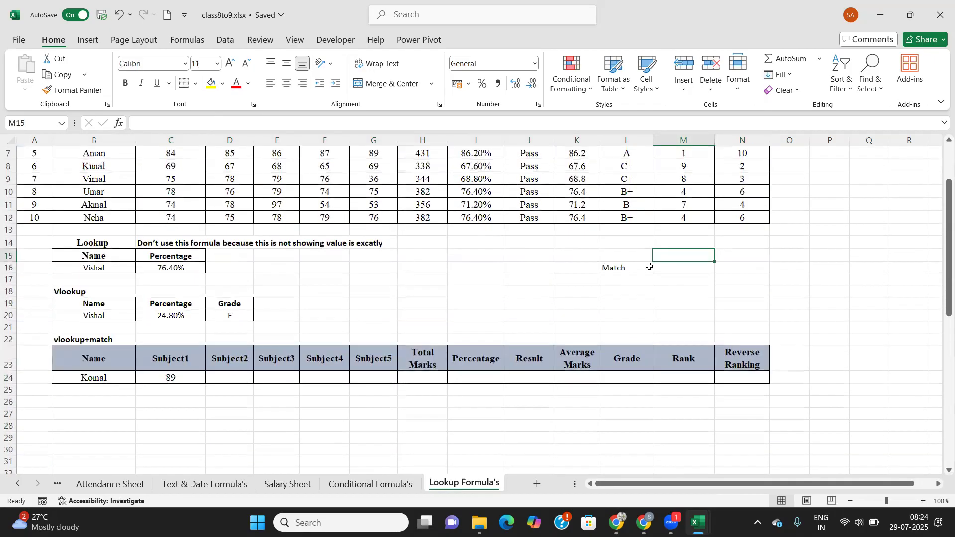
{"action": "type", "text": "Result"}
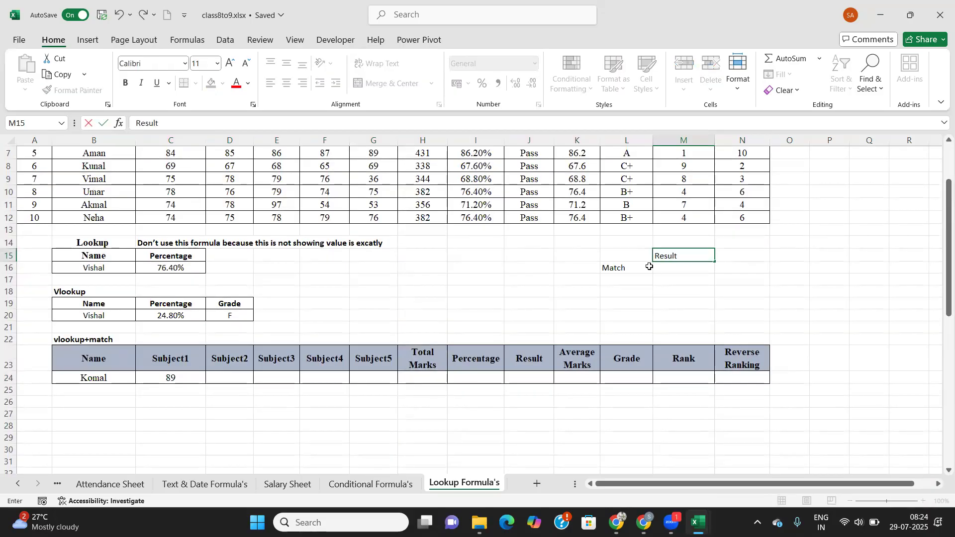
{"action": "key", "text": "Return"}
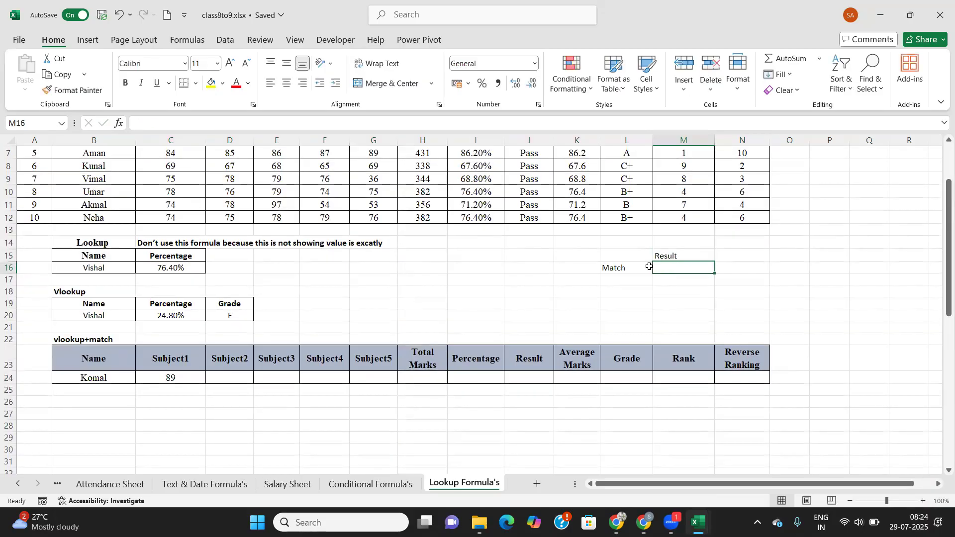
Begin a MATCH formula in cell M16 with lookup value M15 and the Marksheet header row B2:N2 as lookup array.
{"action": "type", "text": "="}
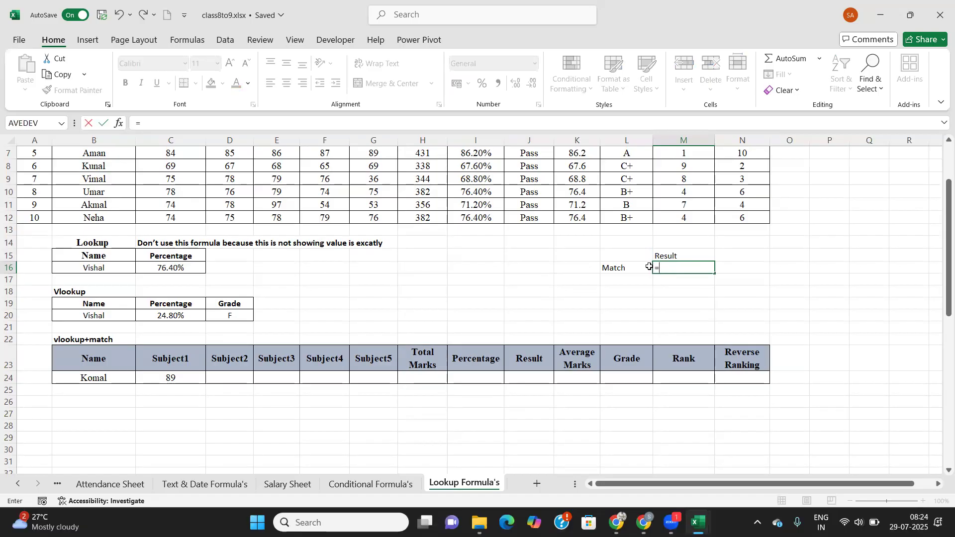
{"action": "type", "text": "matc"}
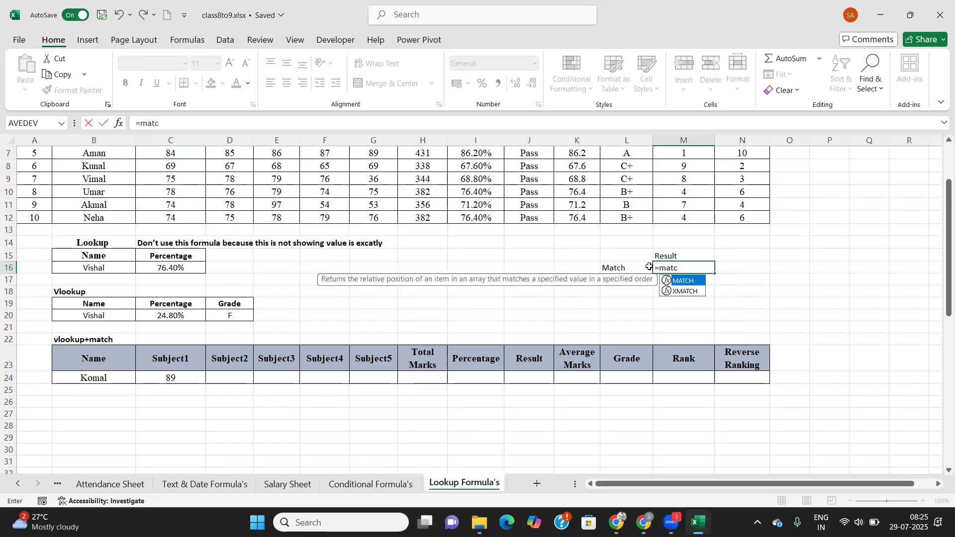
{"action": "key", "text": "Tab"}
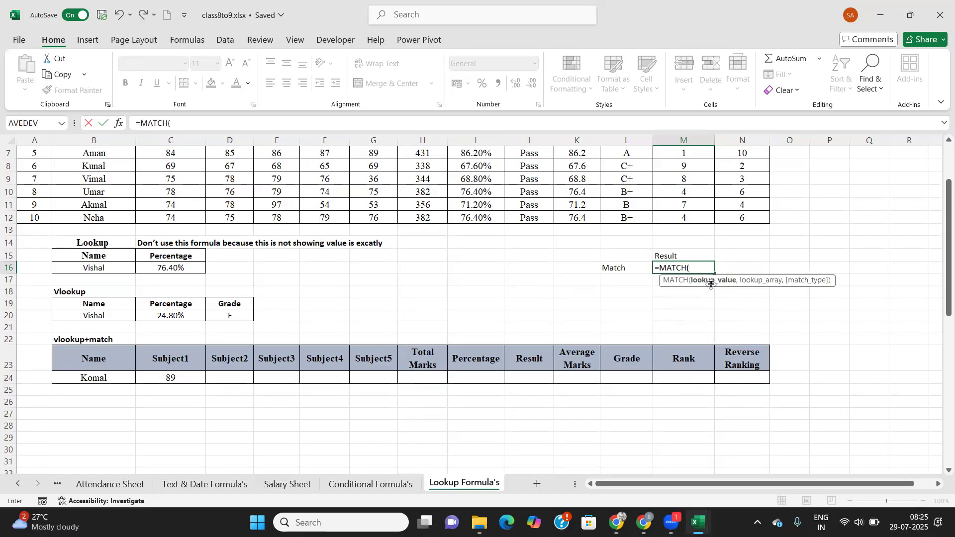
{"action": "left_click", "coordinate": [692, 257]}
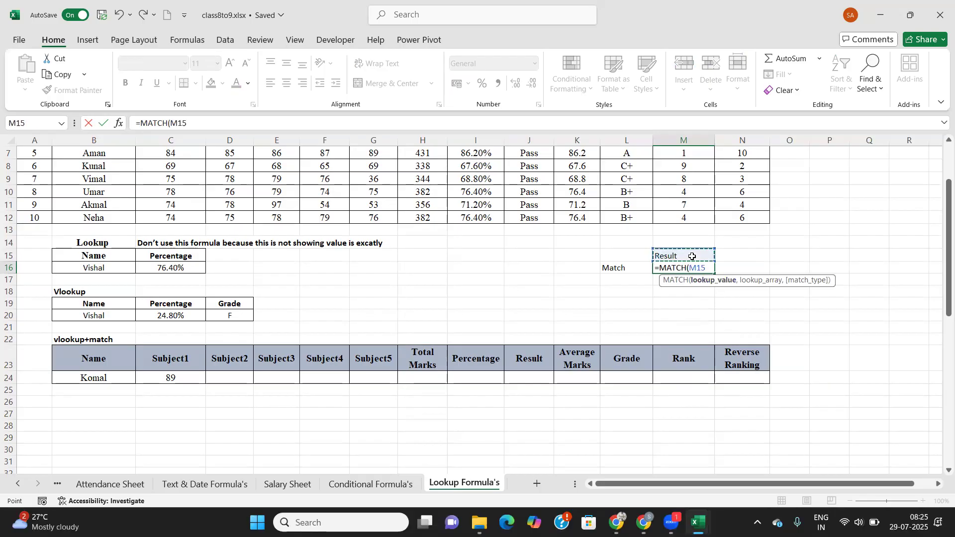
{"action": "type", "text": ","}
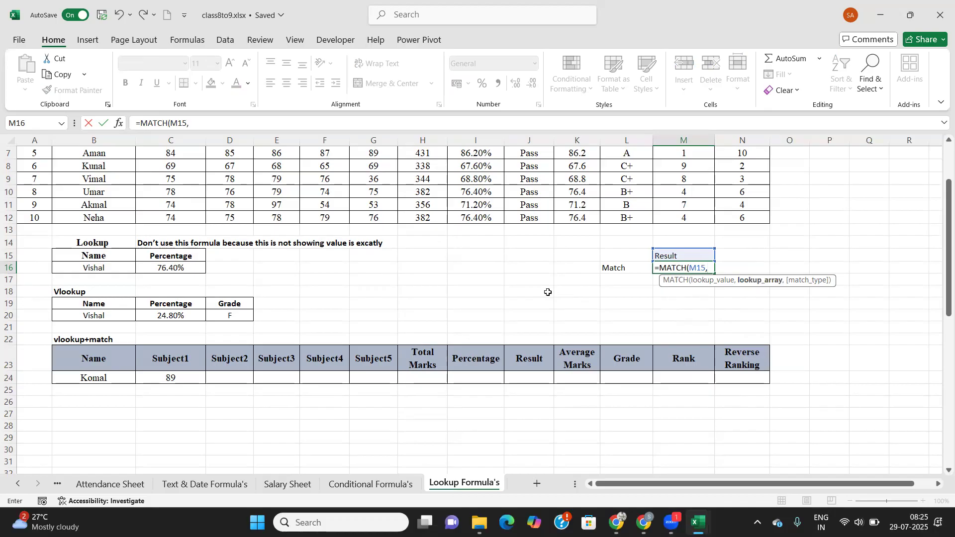
{"action": "scroll", "coordinate": [548, 293], "scroll_direction": "up", "scroll_amount": 2}
{"action": "left_click", "coordinate": [107, 176]}
{"action": "left_click_drag", "start_coordinate": [107, 176], "coordinate": [731, 176]}
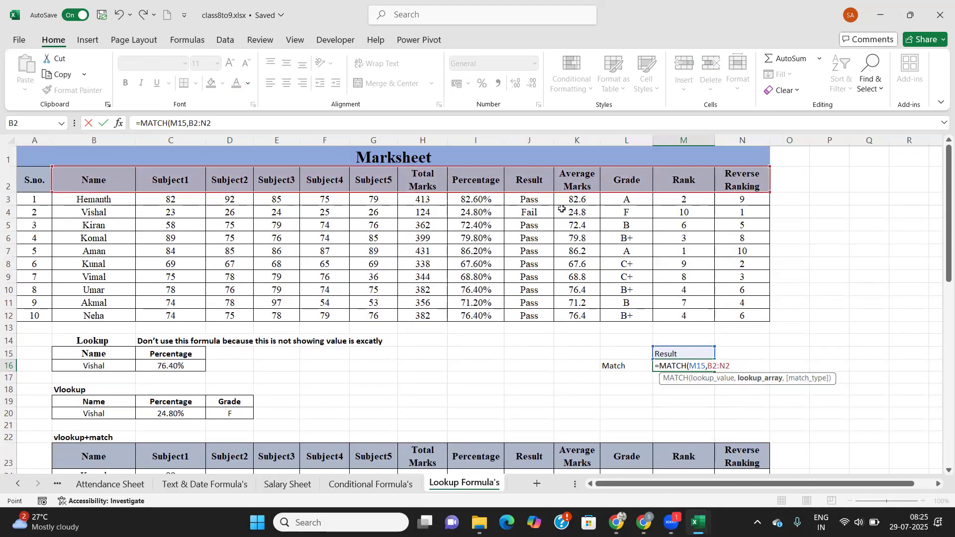
Complete M16's MATCH with exact match type 0 and check its result against the Marksheet header row.
{"action": "scroll", "coordinate": [562, 209], "scroll_direction": "down", "scroll_amount": 1}
{"action": "type", "text": ","}
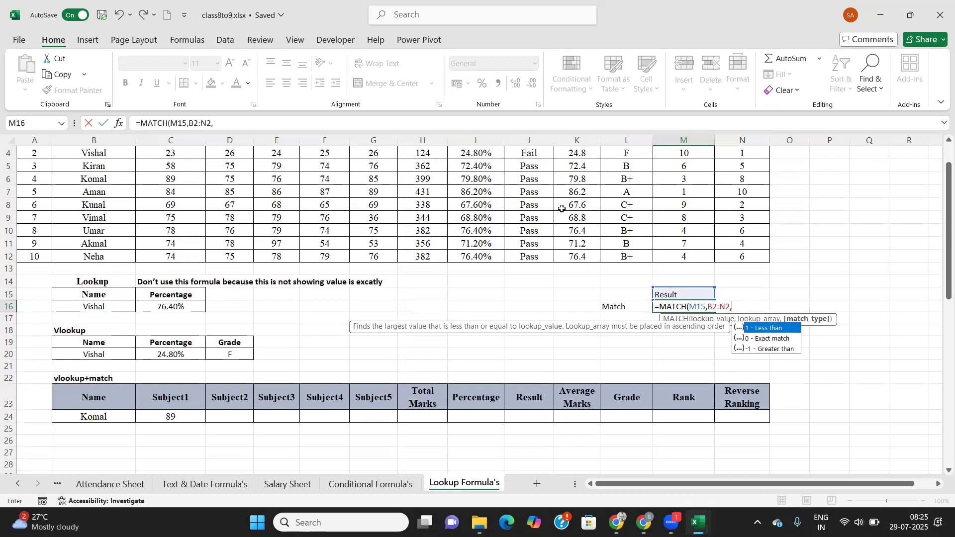
{"action": "type", "text": "0"}
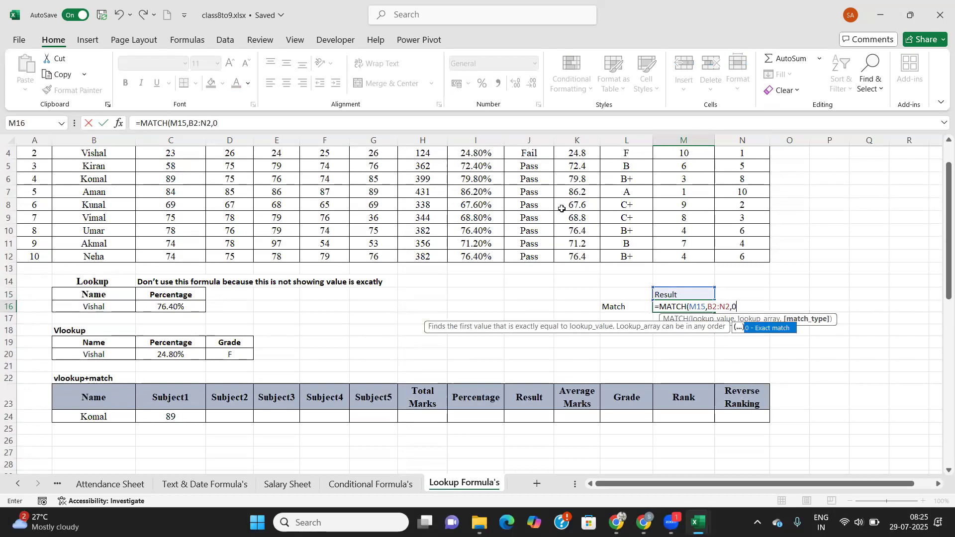
{"action": "type", "text": ")"}
{"action": "key", "text": "Return"}
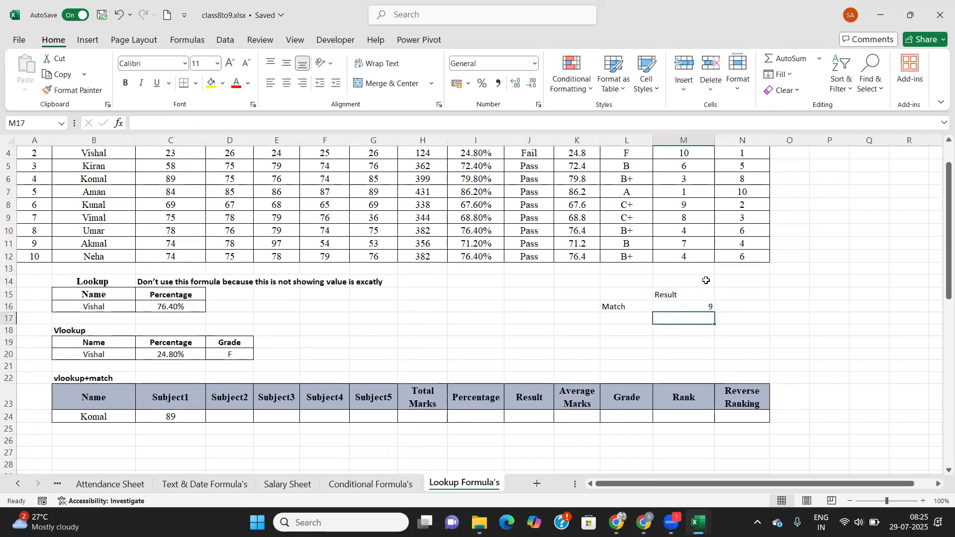
{"action": "left_click", "coordinate": [714, 305]}
{"action": "scroll", "coordinate": [714, 305], "scroll_direction": "up", "scroll_amount": 1}
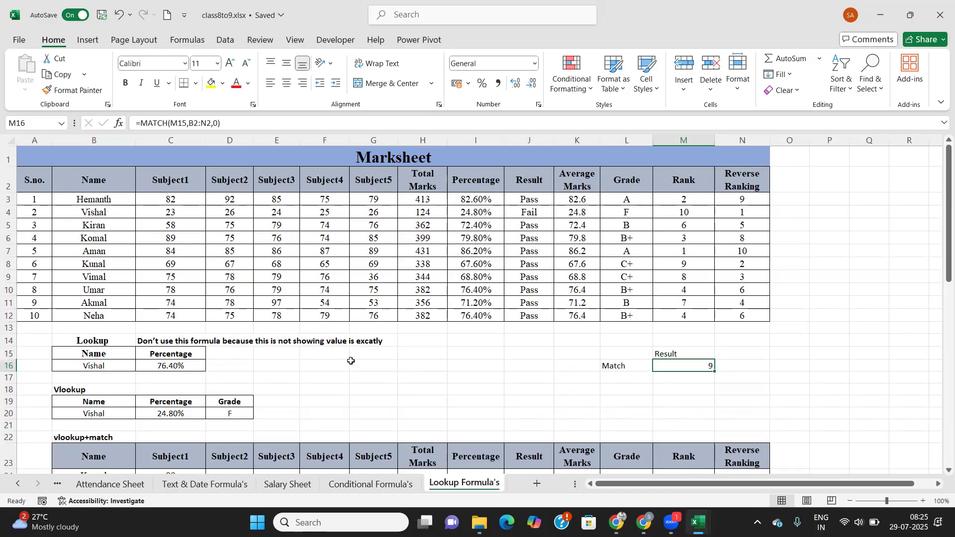
{"action": "scroll", "coordinate": [338, 346], "scroll_direction": "down", "scroll_amount": 1}
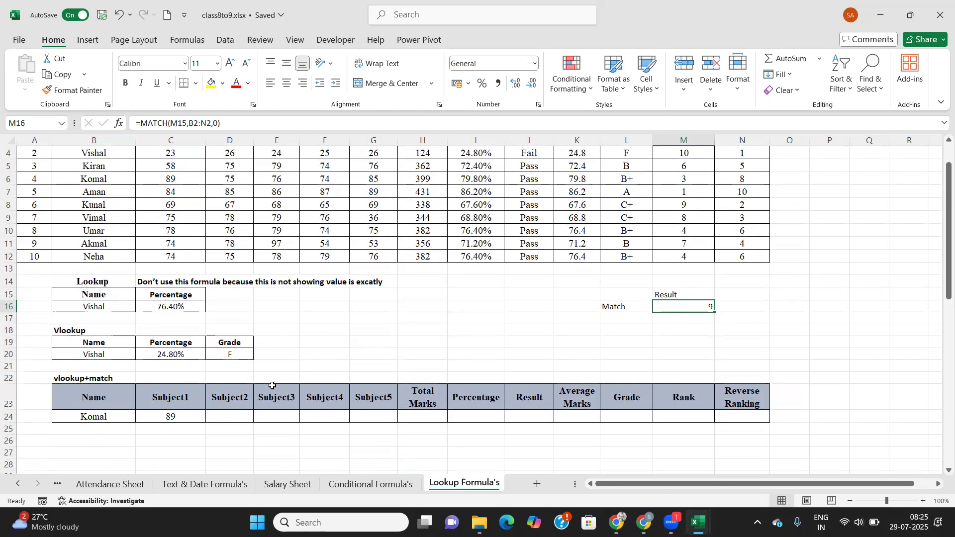
Replace the formula in Subject1 cell C24 with a new VLOOKUP using absolute lookup value $B$24.
{"action": "left_click", "coordinate": [169, 419]}
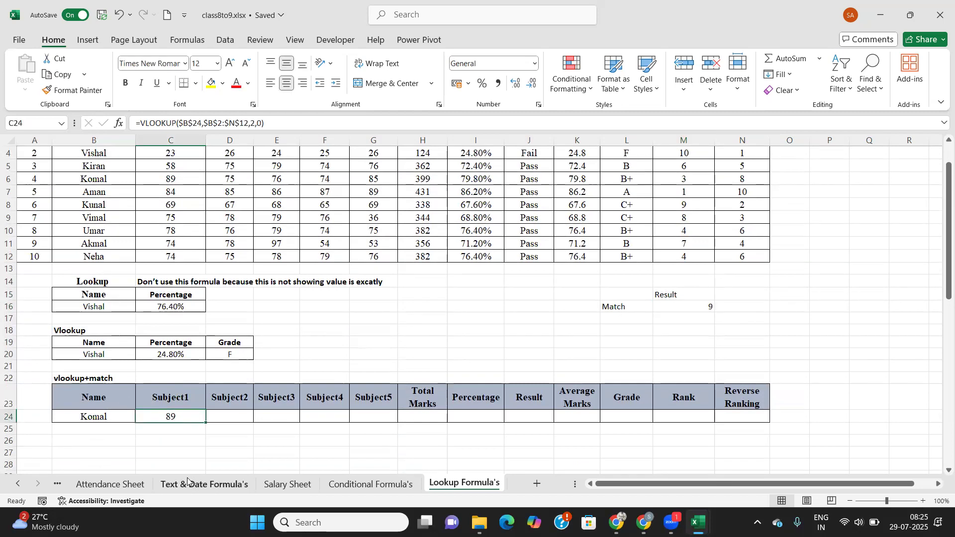
{"action": "type", "text": "="}
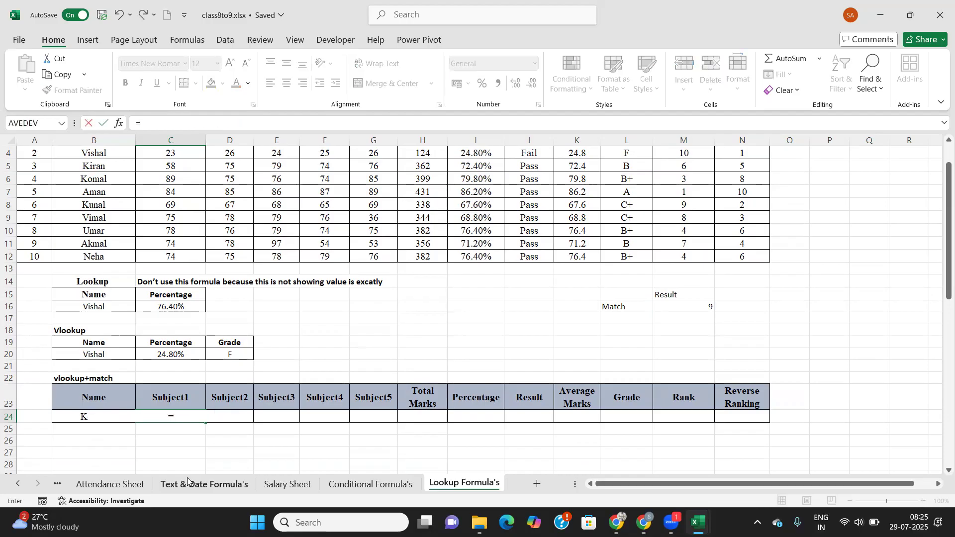
{"action": "type", "text": "vl"}
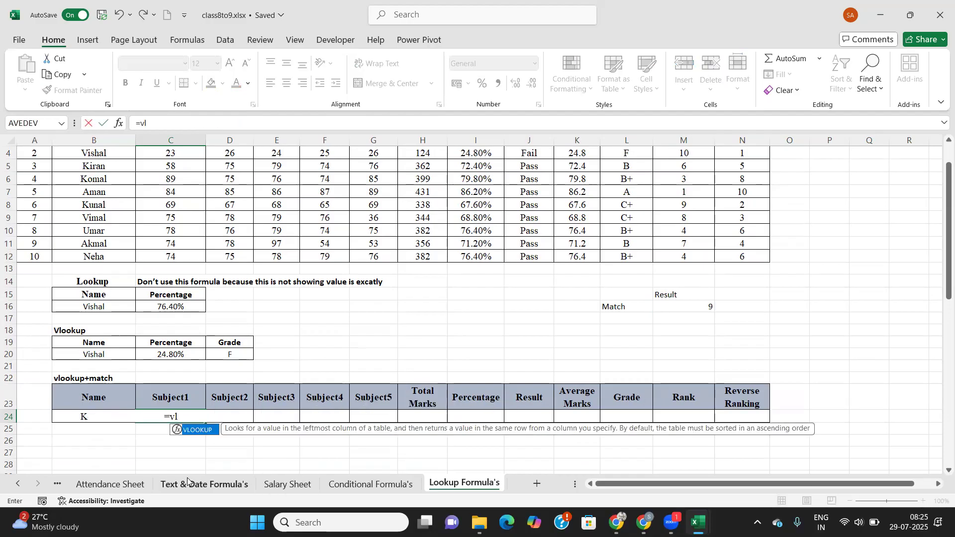
{"action": "key", "text": "Tab"}
{"action": "key", "text": "Left"}
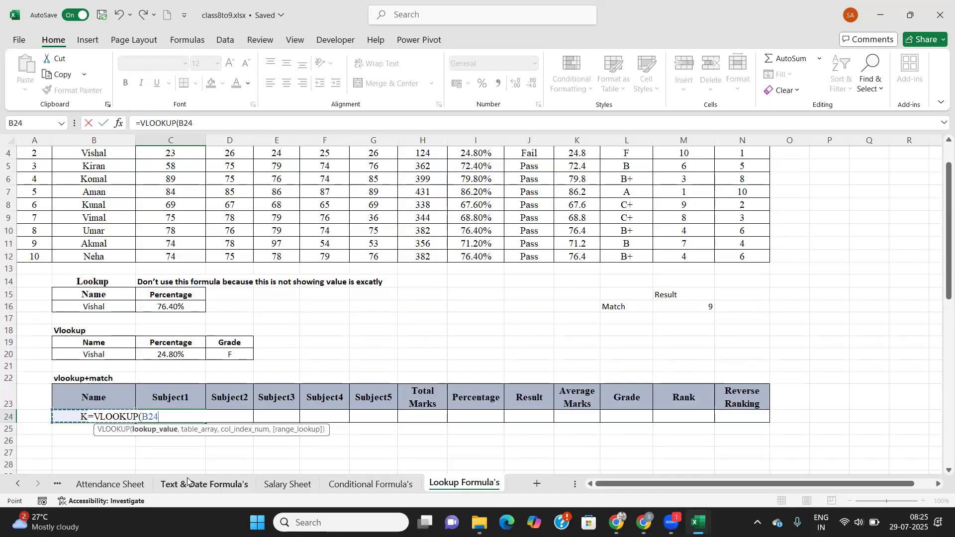
{"action": "key", "text": "F4"}
{"action": "type", "text": ","}
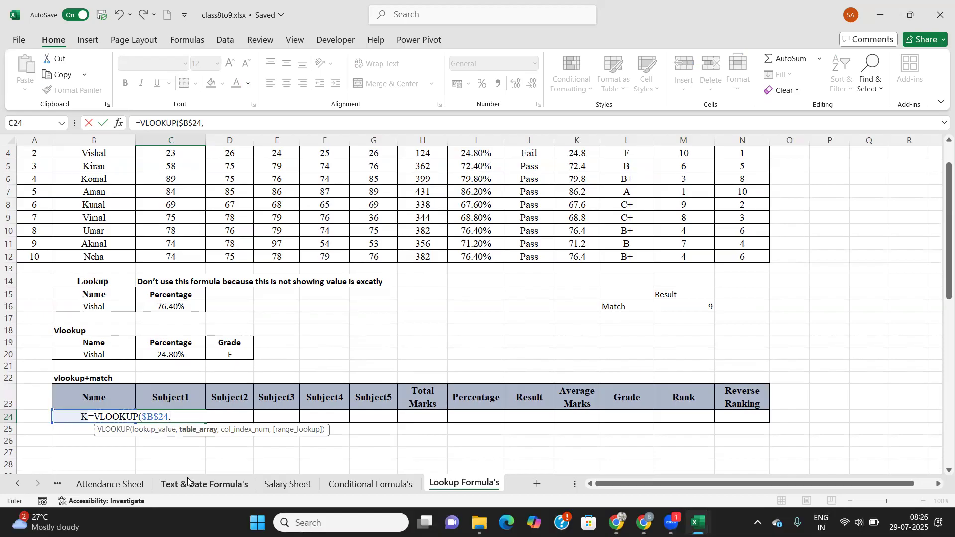
Add the Marksheet range as the absolute table array $B$2:$N$12 in C24's VLOOKUP.
{"action": "scroll", "coordinate": [99, 179], "scroll_direction": "up", "scroll_amount": 1}
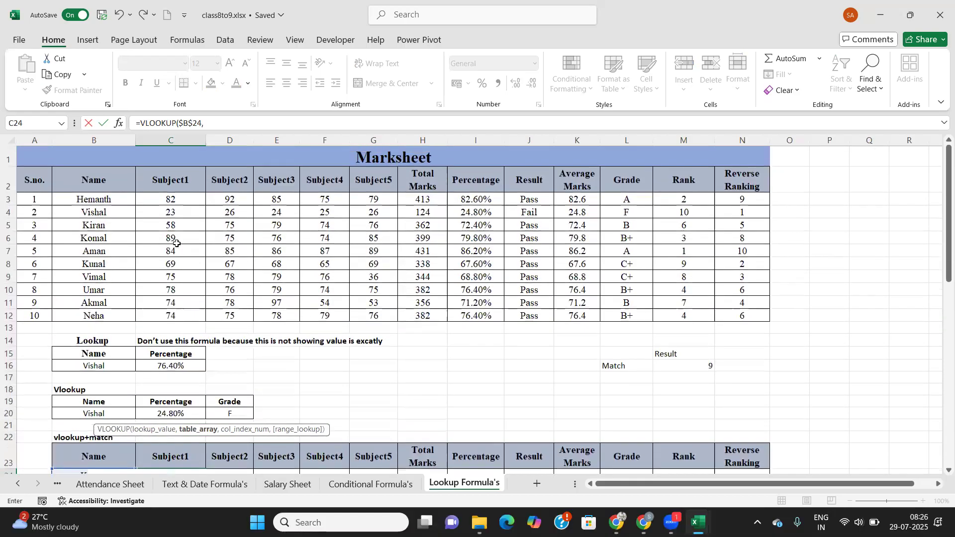
{"action": "left_click_drag", "start_coordinate": [98, 180], "coordinate": [734, 315]}
{"action": "scroll", "coordinate": [489, 311], "scroll_direction": "down", "scroll_amount": 3}
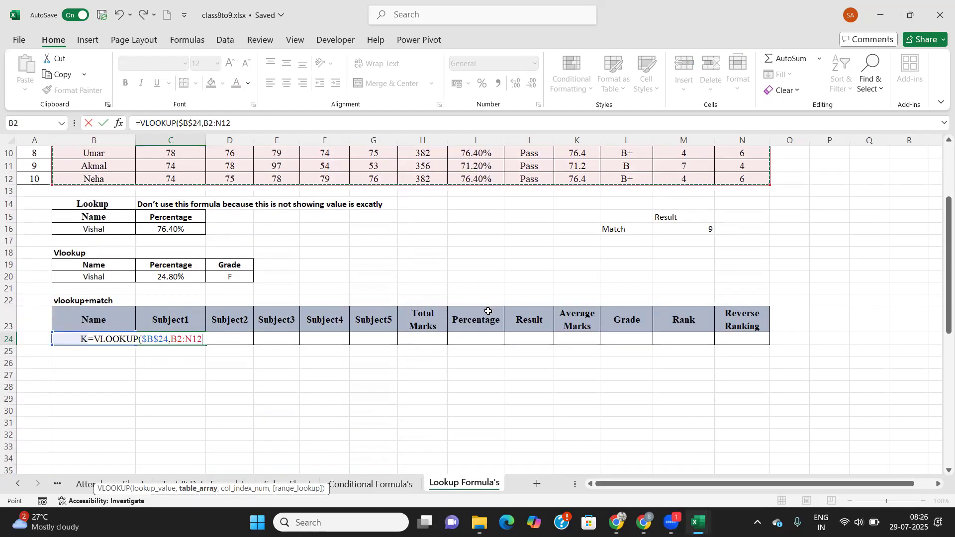
{"action": "key", "text": "F4"}
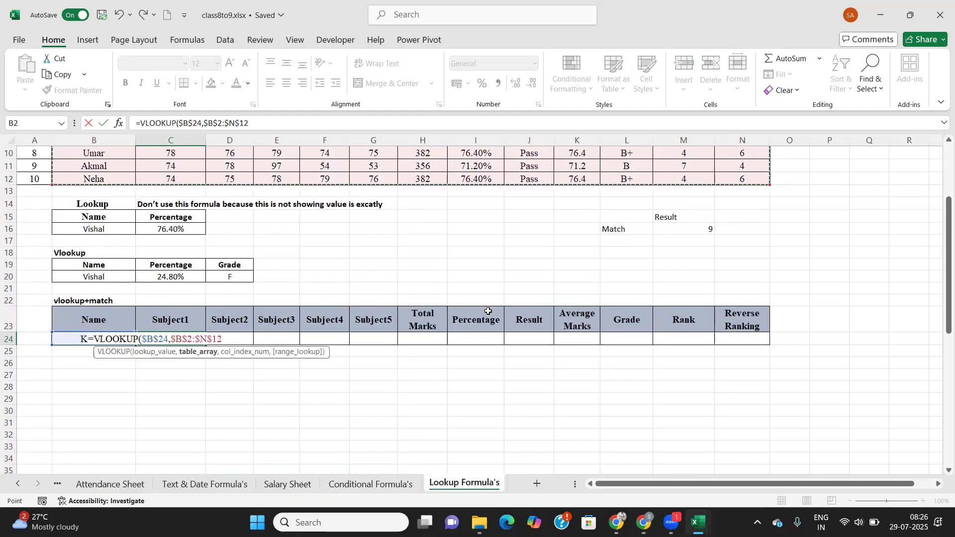
{"action": "type", "text": ","}
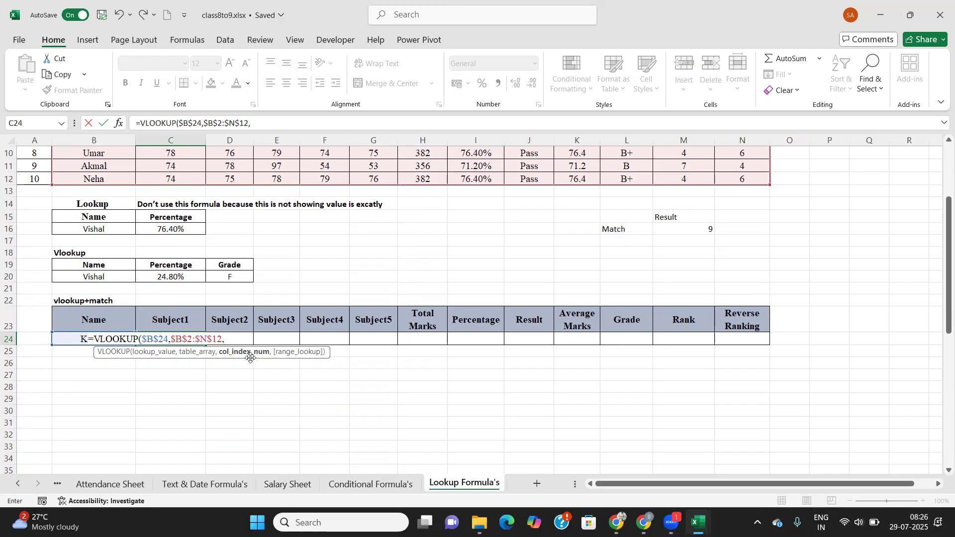
Nest a MATCH as the column index in C24's VLOOKUP, using the Subject1 header C23 as lookup value.
{"action": "type", "text": "matc"}
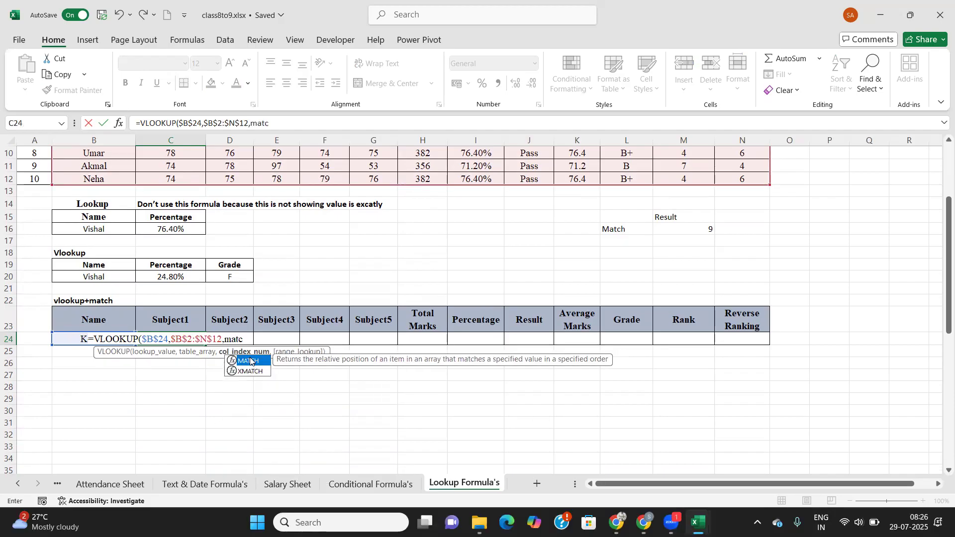
{"action": "key", "text": "Tab"}
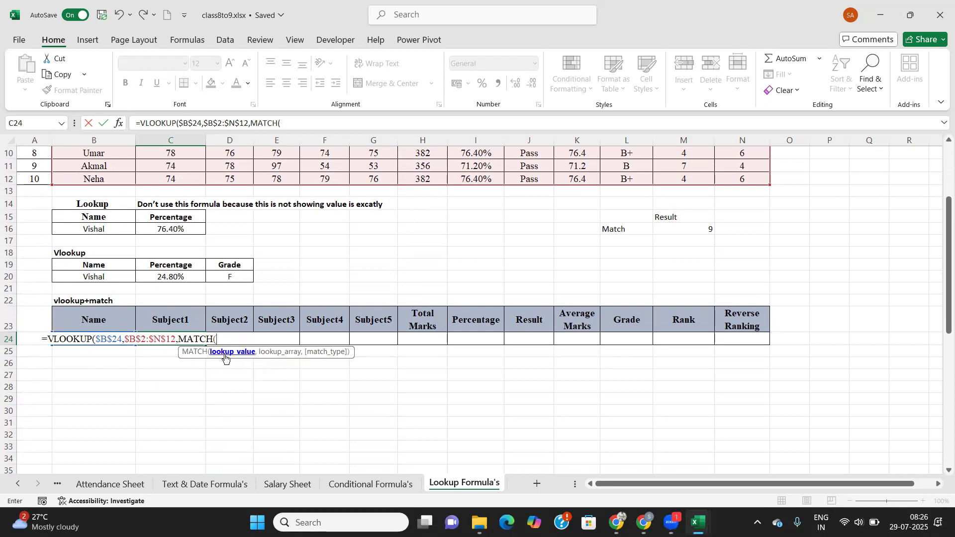
{"action": "left_click", "coordinate": [174, 319]}
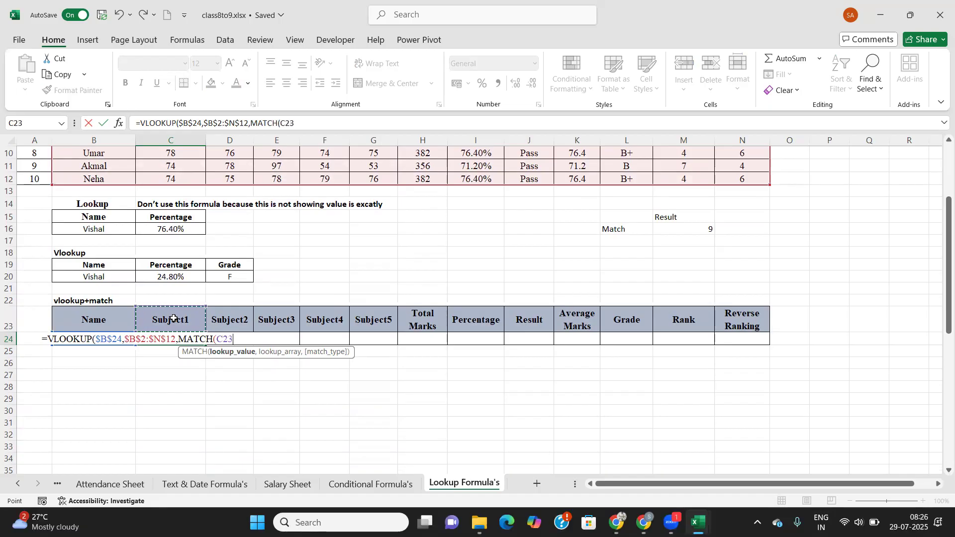
{"action": "type", "text": ","}
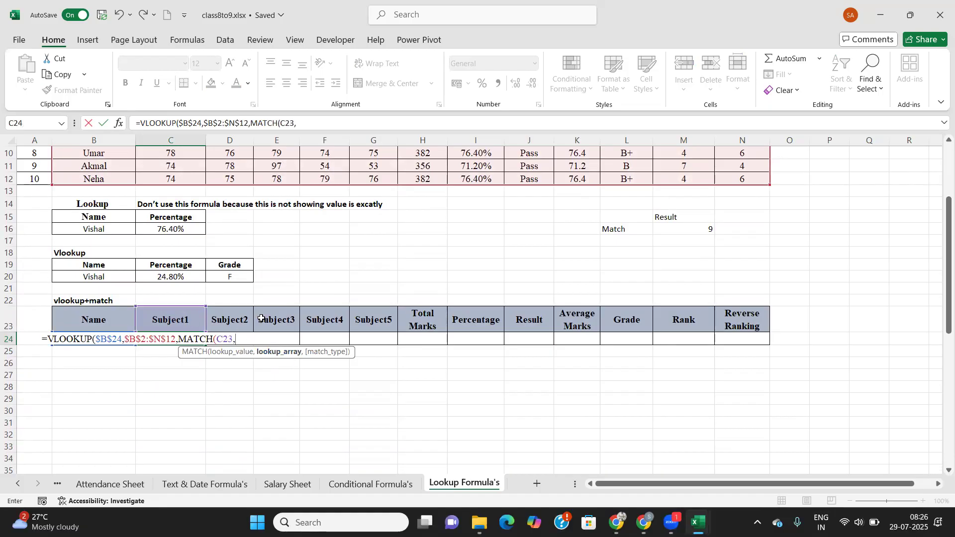
Add the Marksheet header row as the nested MATCH's absolute lookup array $B$2:$N$2.
{"action": "scroll", "coordinate": [187, 227], "scroll_direction": "up", "scroll_amount": 3}
{"action": "left_click_drag", "start_coordinate": [63, 172], "coordinate": [731, 180]}
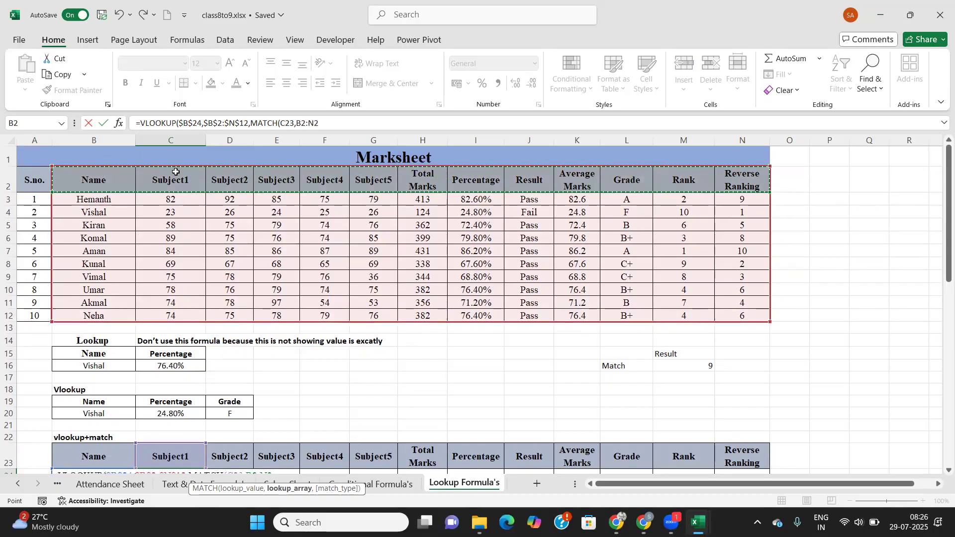
{"action": "scroll", "coordinate": [339, 264], "scroll_direction": "down", "scroll_amount": 4}
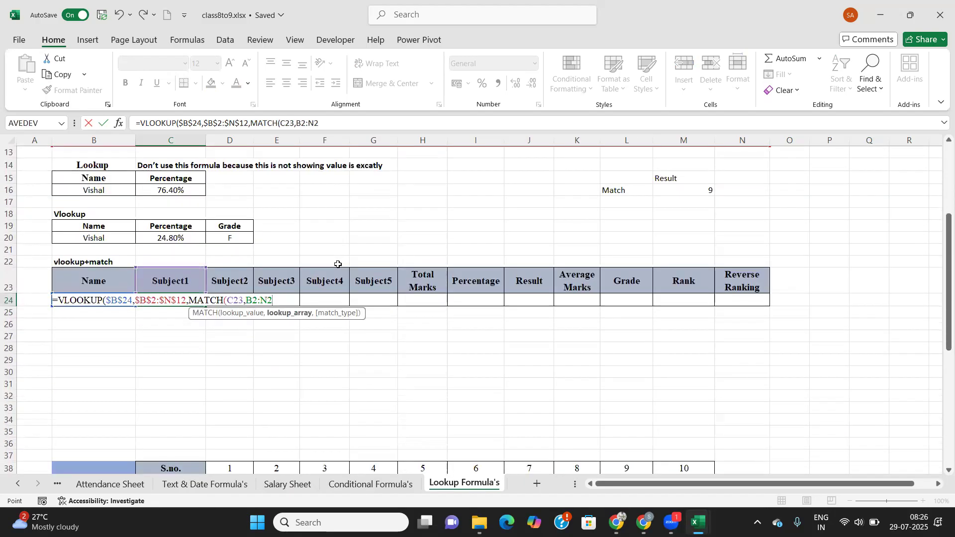
{"action": "scroll", "coordinate": [339, 264], "scroll_direction": "up", "scroll_amount": 4}
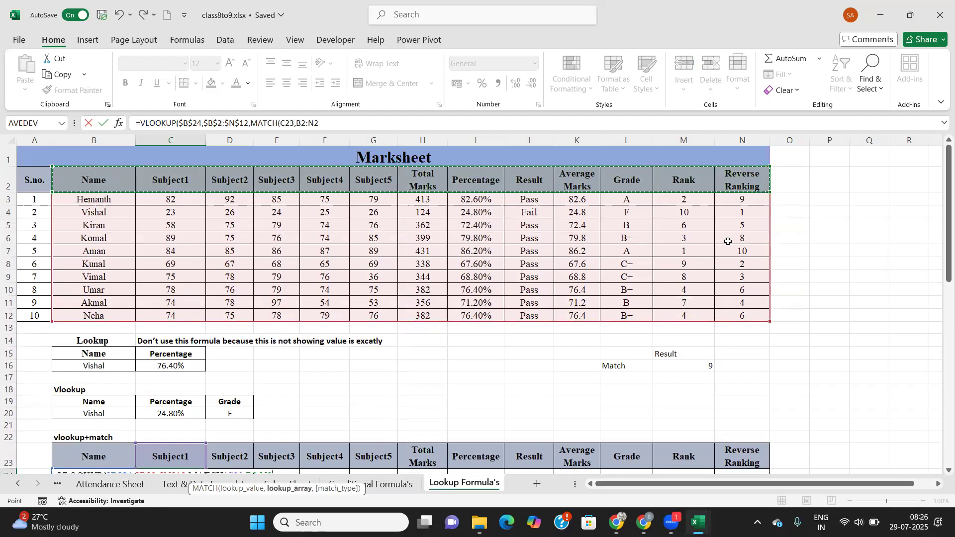
{"action": "scroll", "coordinate": [686, 246], "scroll_direction": "down", "scroll_amount": 2}
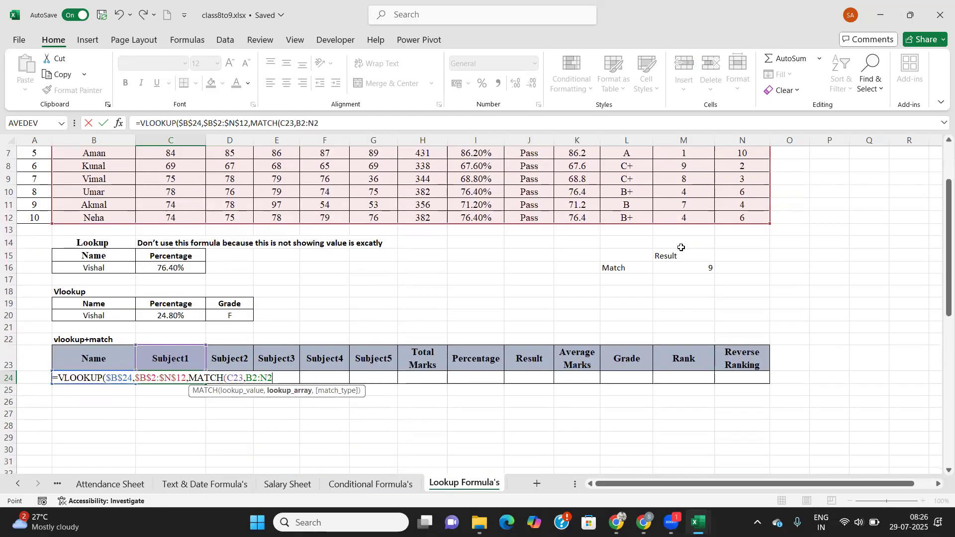
{"action": "key", "text": "F4"}
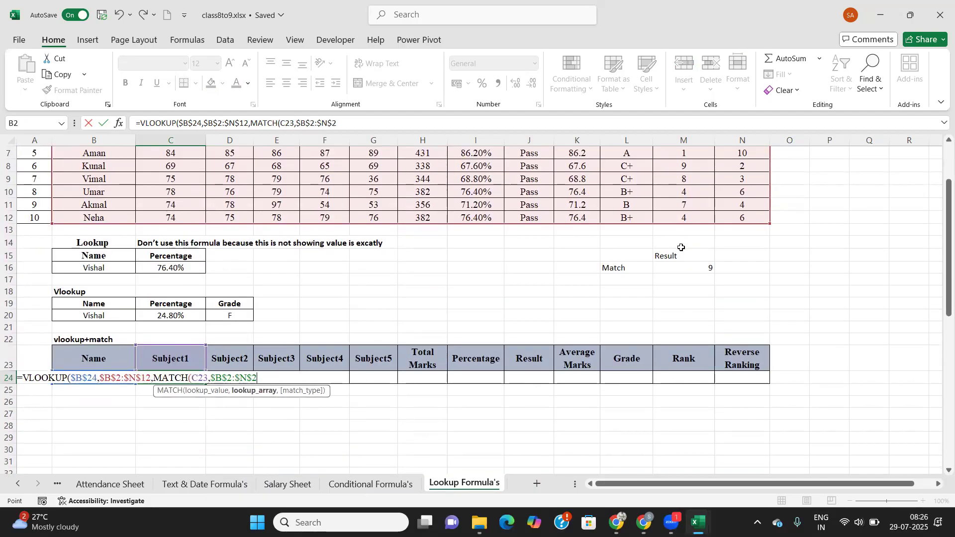
{"action": "type", "text": ","}
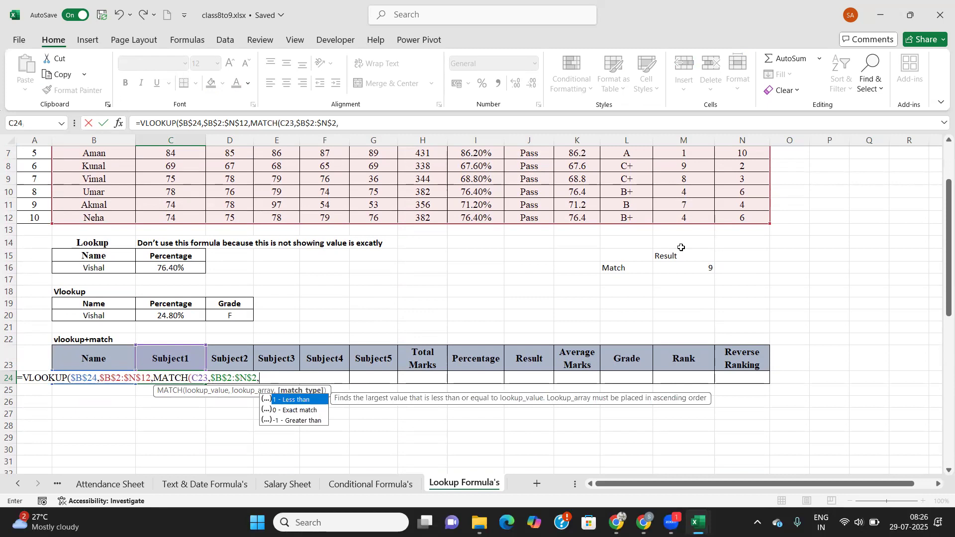
Complete C24's formula with match type 0 for the nested MATCH and range lookup 0 for the VLOOKUP.
{"action": "type", "text": "0"}
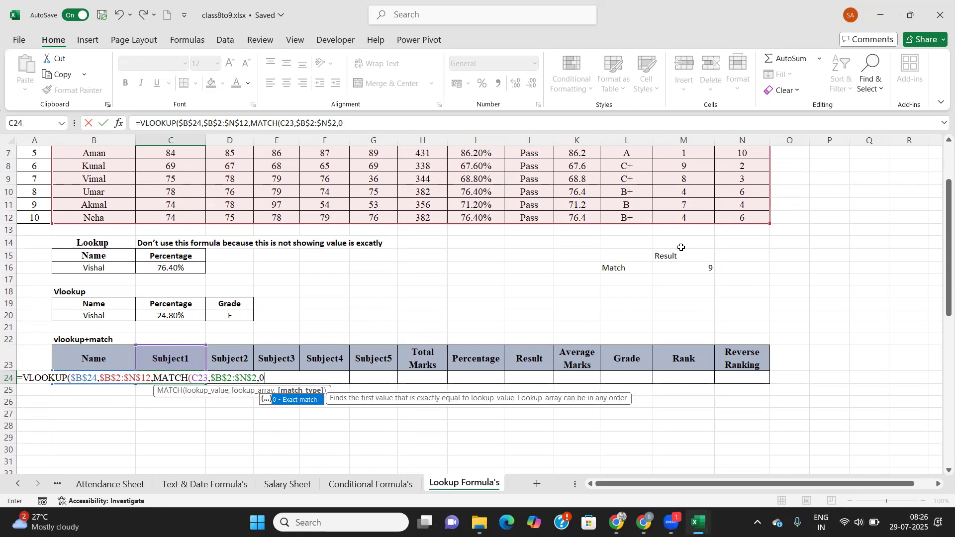
{"action": "type", "text": ")"}
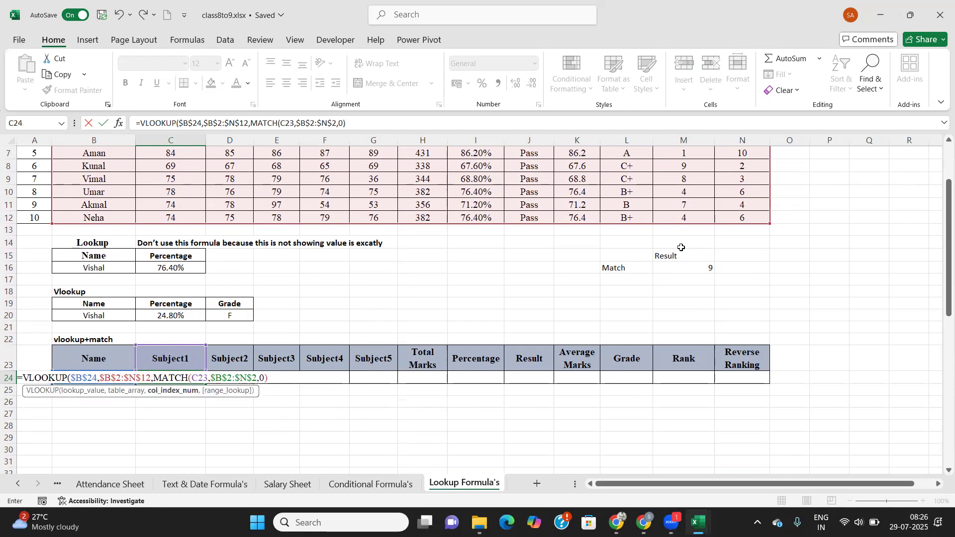
{"action": "type", "text": ","}
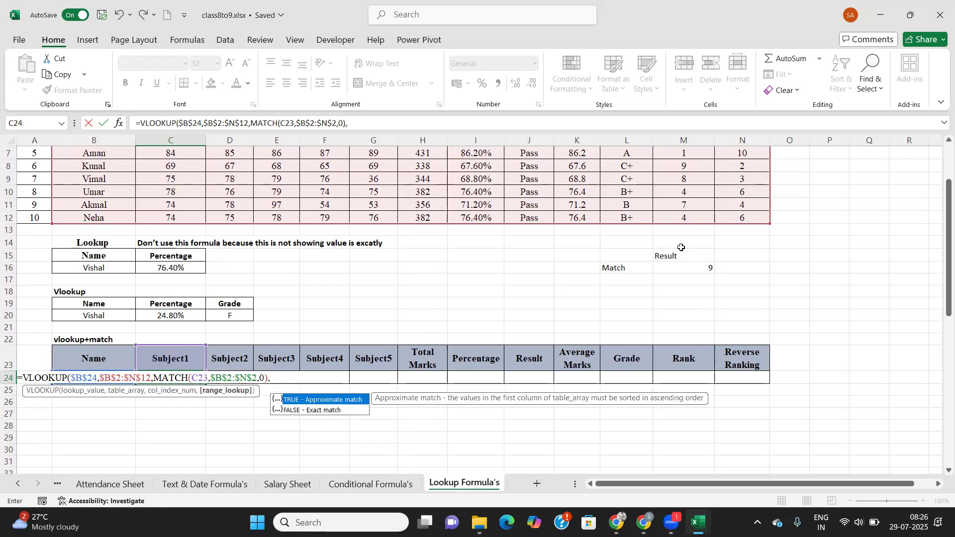
{"action": "type", "text": "0"}
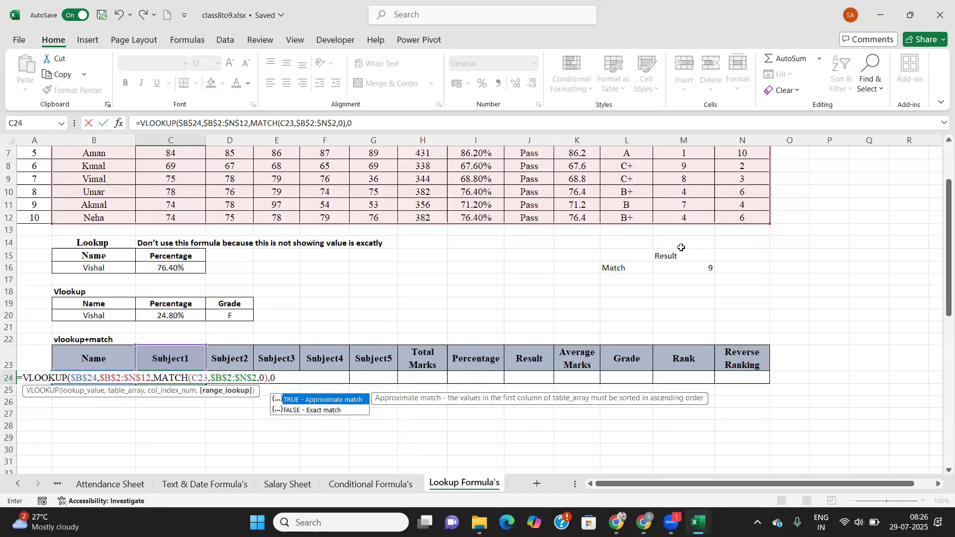
{"action": "type", "text": ")"}
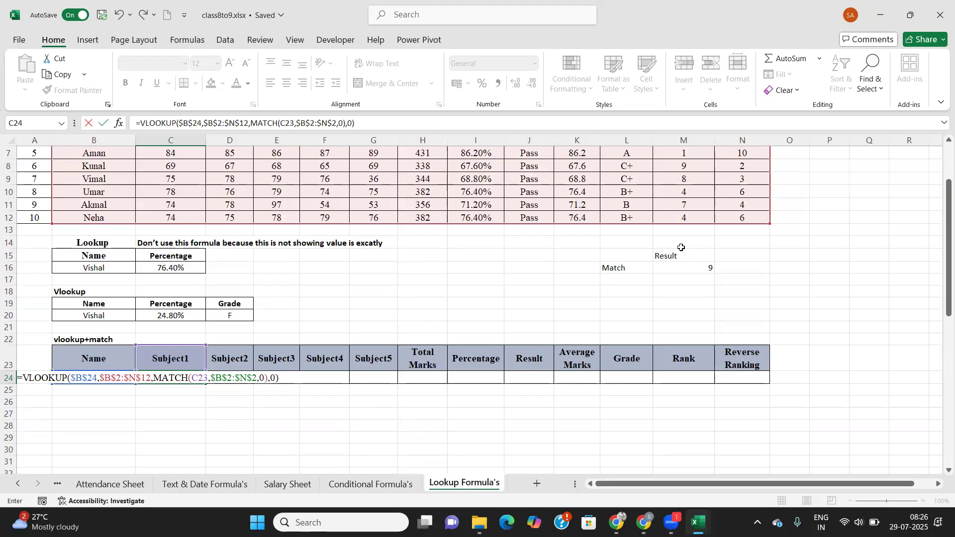
{"action": "key", "text": "Return"}
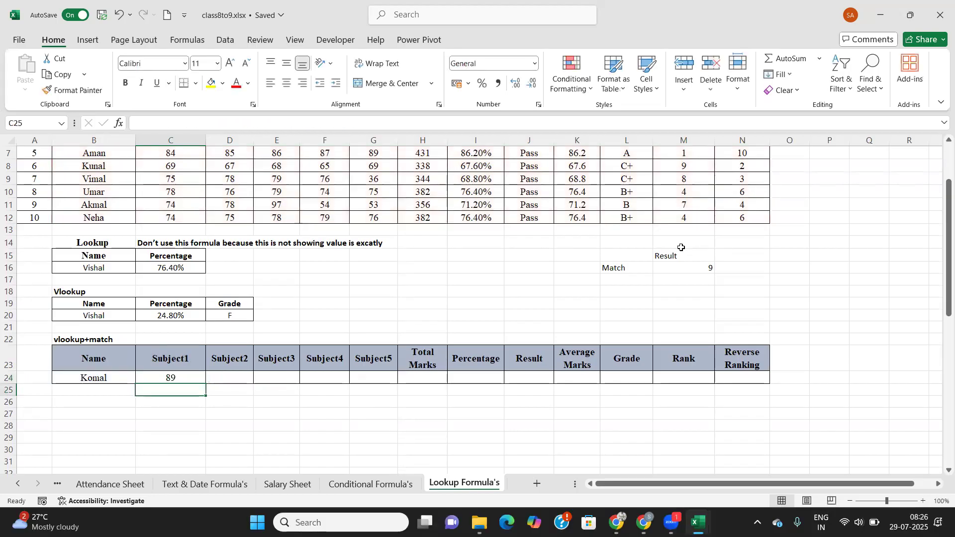
Fill C24's formula across row 24 to Reverse Ranking in N24 and compare the row with the student's Marksheet row.
{"action": "left_click", "coordinate": [195, 377]}
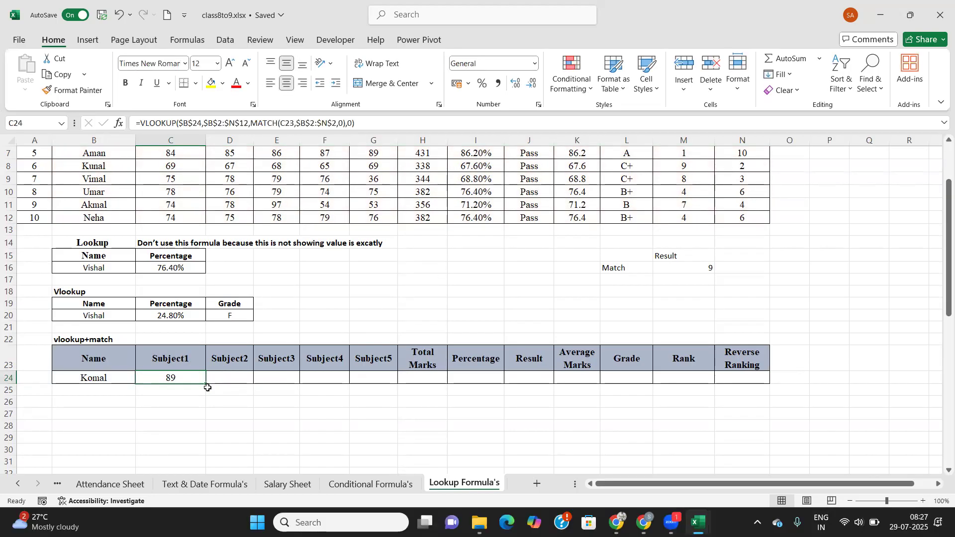
{"action": "left_click_drag", "start_coordinate": [205, 383], "coordinate": [746, 393]}
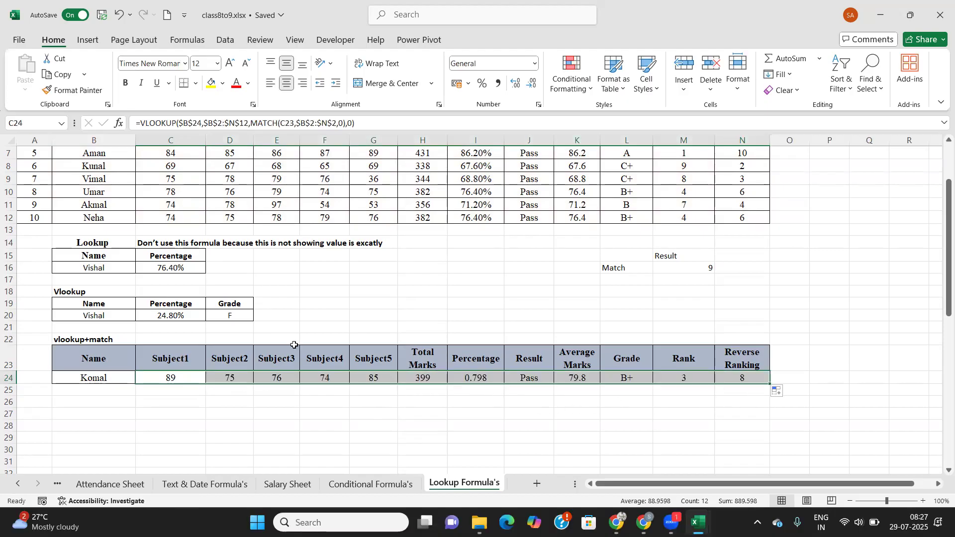
{"action": "scroll", "coordinate": [69, 226], "scroll_direction": "up", "scroll_amount": 1}
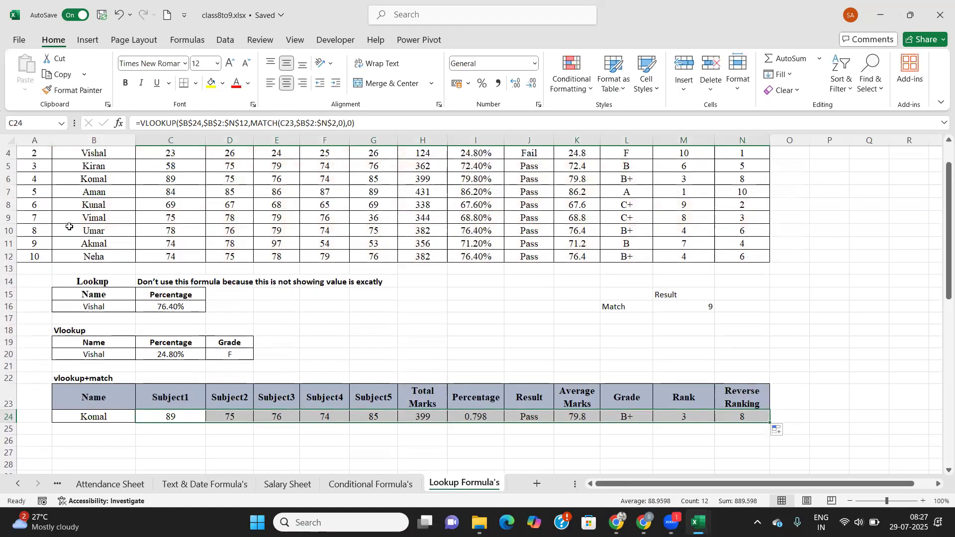
{"action": "left_click", "coordinate": [8, 179]}
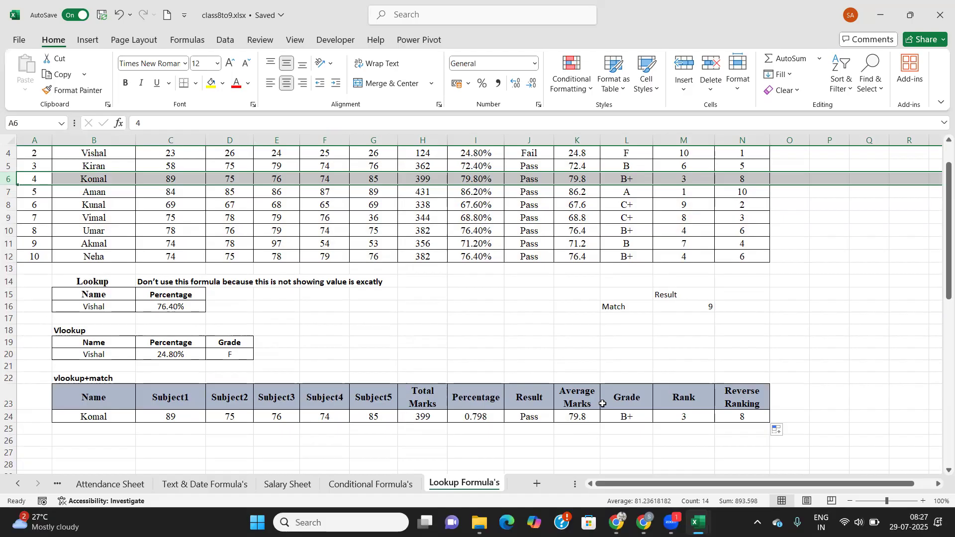
{"action": "left_click", "coordinate": [181, 433]}
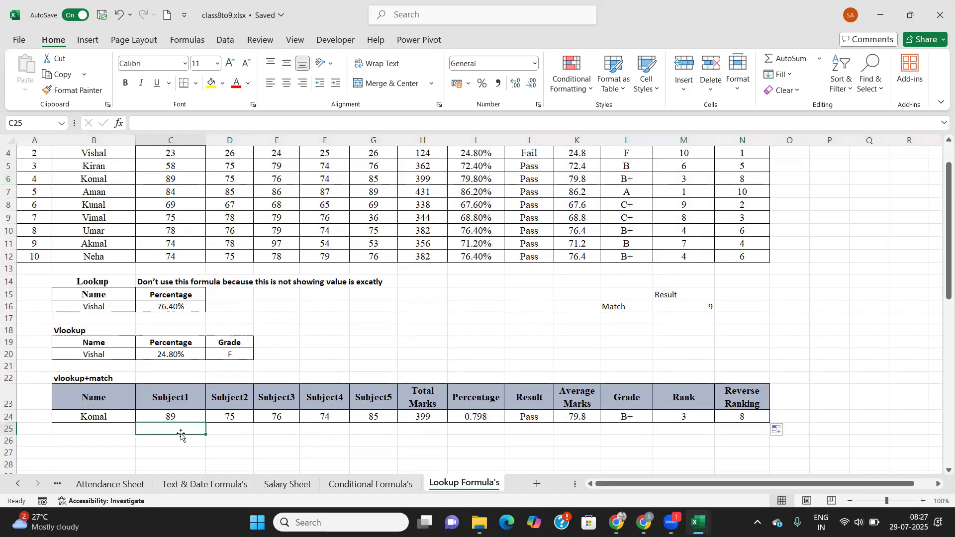
{"action": "left_click", "coordinate": [182, 418]}
Change the sample MATCH lookup value in cell M15 to Grade.
{"action": "left_click", "coordinate": [690, 304]}
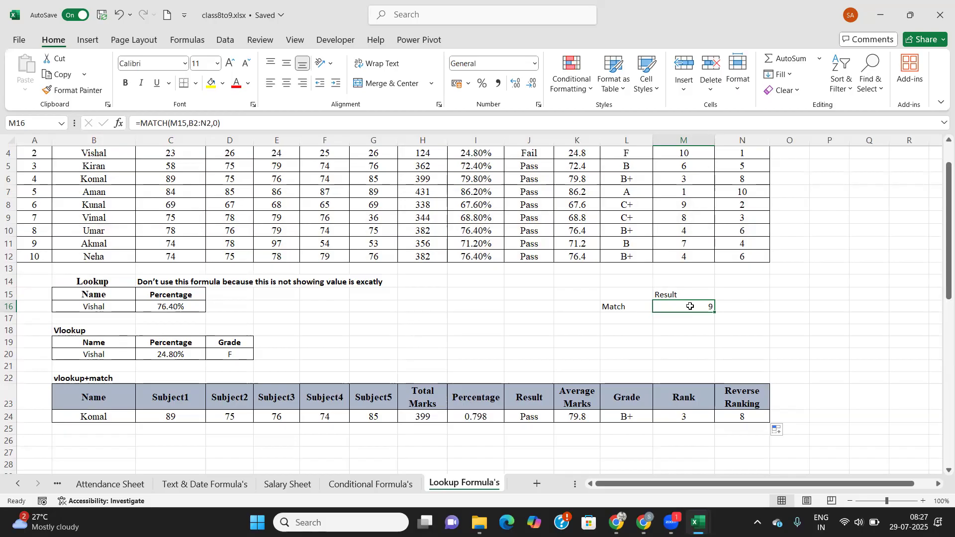
{"action": "left_click", "coordinate": [689, 296]}
{"action": "scroll", "coordinate": [676, 327], "scroll_direction": "up", "scroll_amount": 1}
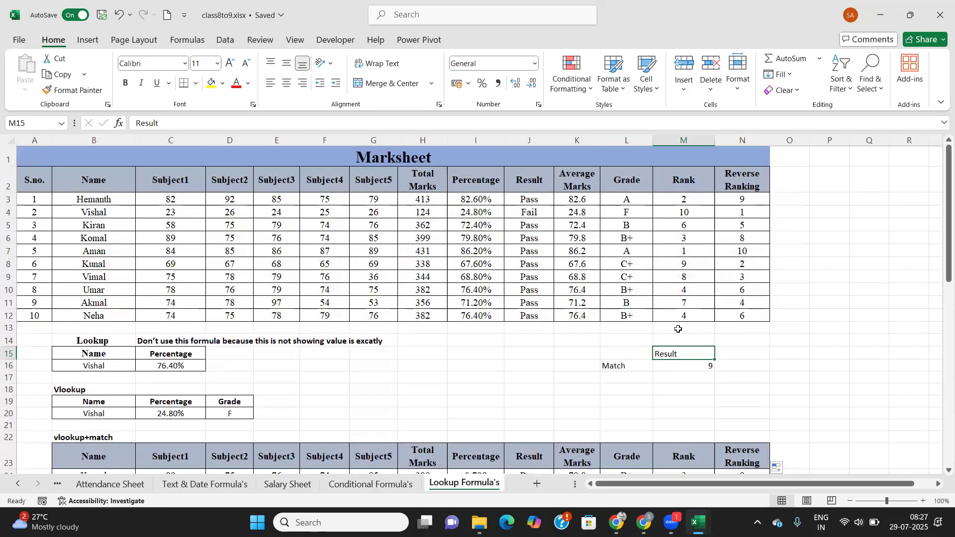
{"action": "type", "text": "Grade"}
{"action": "key", "text": "Tab"}
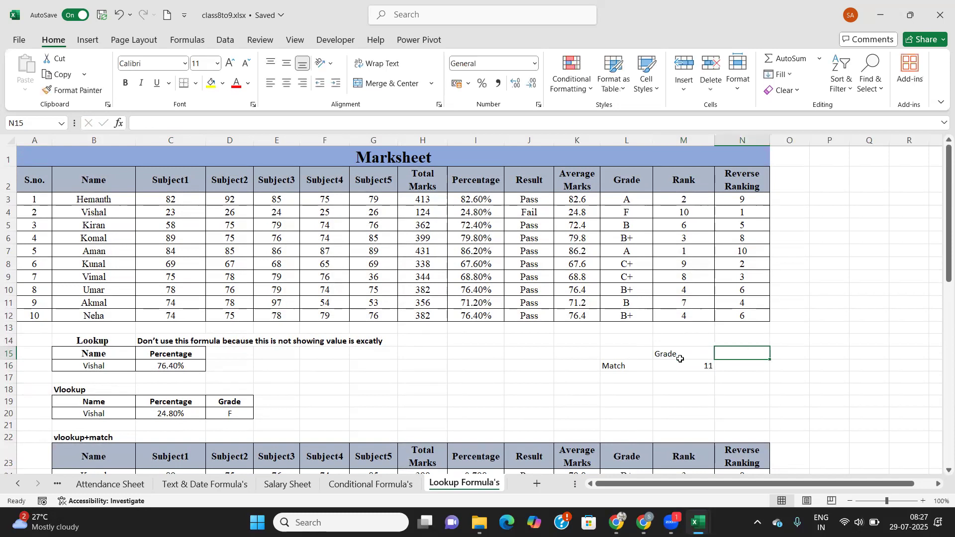
Replace the formula in M16 with a new MATCH that uses M15 as its lookup value.
{"action": "left_click", "coordinate": [680, 364]}
{"action": "type", "text": "="}
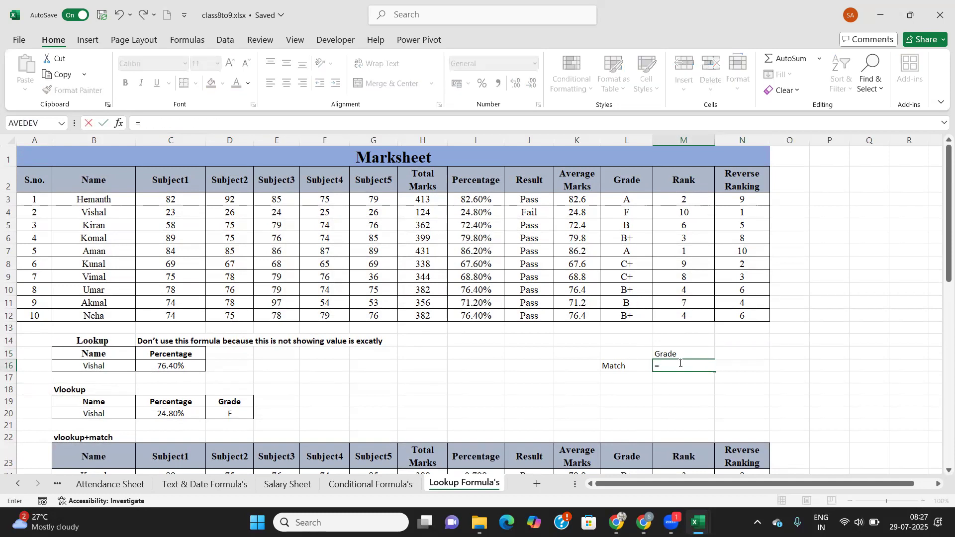
{"action": "type", "text": "matc"}
{"action": "key", "text": "Tab"}
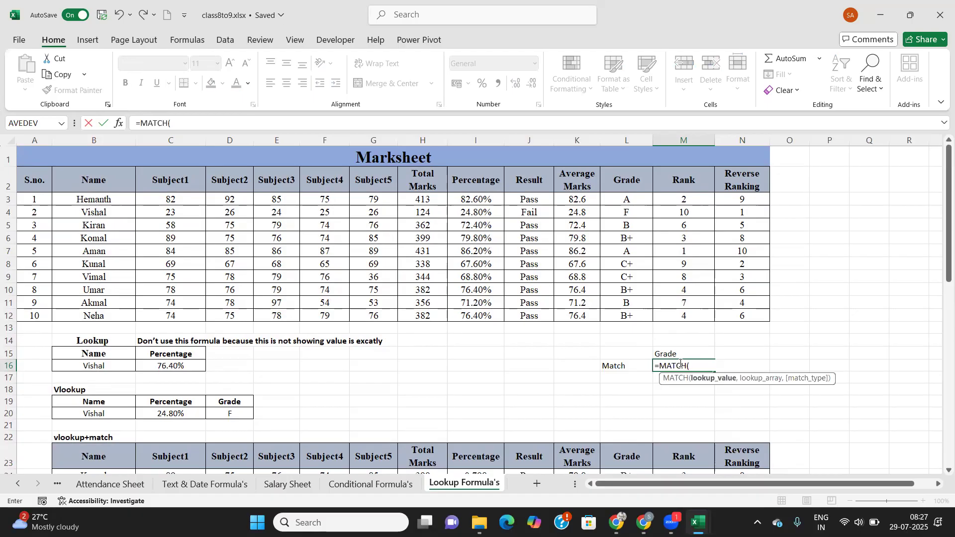
{"action": "left_click", "coordinate": [679, 355]}
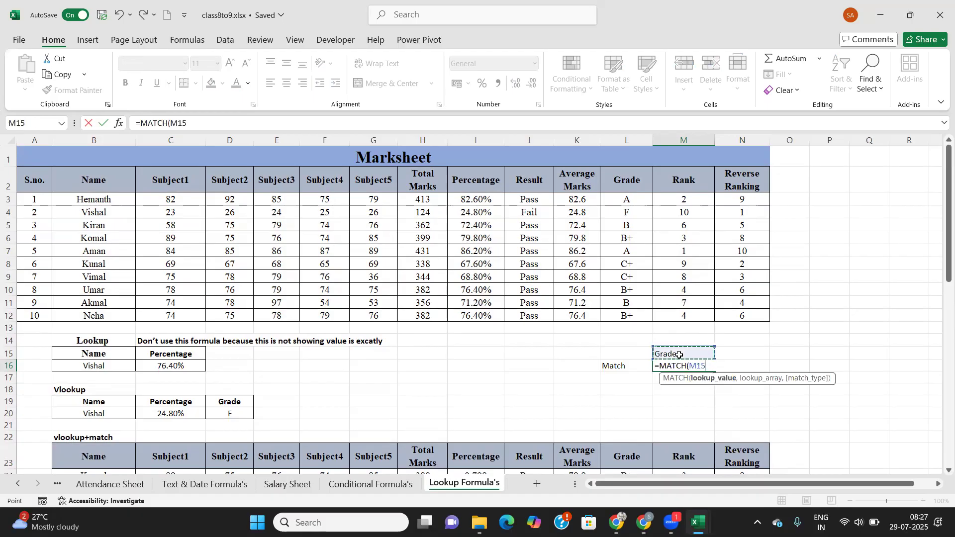
{"action": "type", "text": ","}
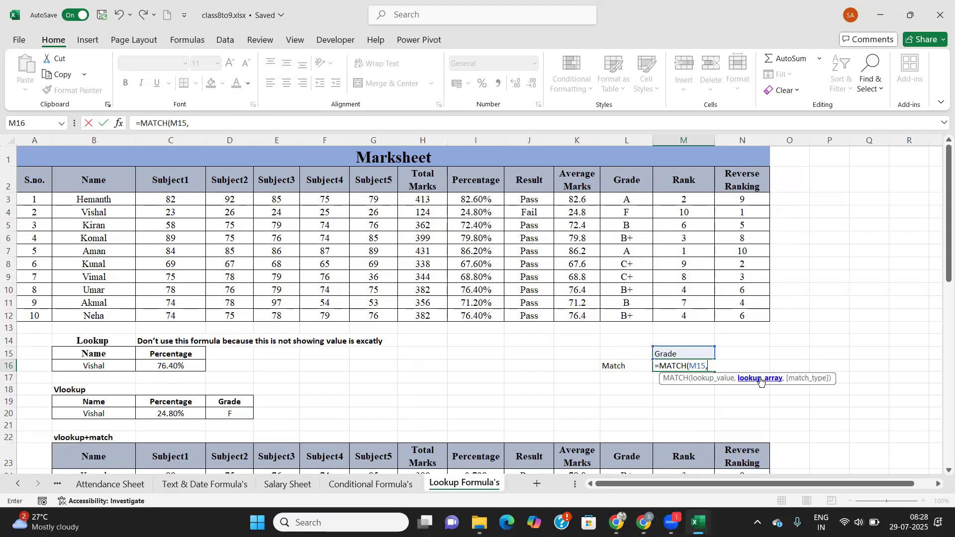
Complete M16's MATCH with the Marksheet header row B2:N2 as lookup array and exact match type 0.
{"action": "left_click_drag", "start_coordinate": [67, 174], "coordinate": [169, 179]}
{"action": "left_click_drag", "start_coordinate": [282, 178], "coordinate": [739, 178]}
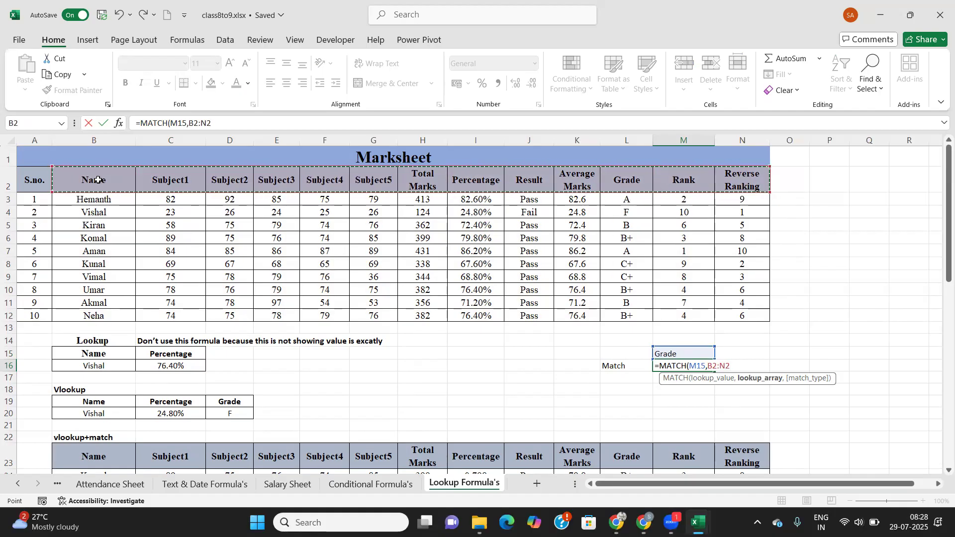
{"action": "type", "text": ","}
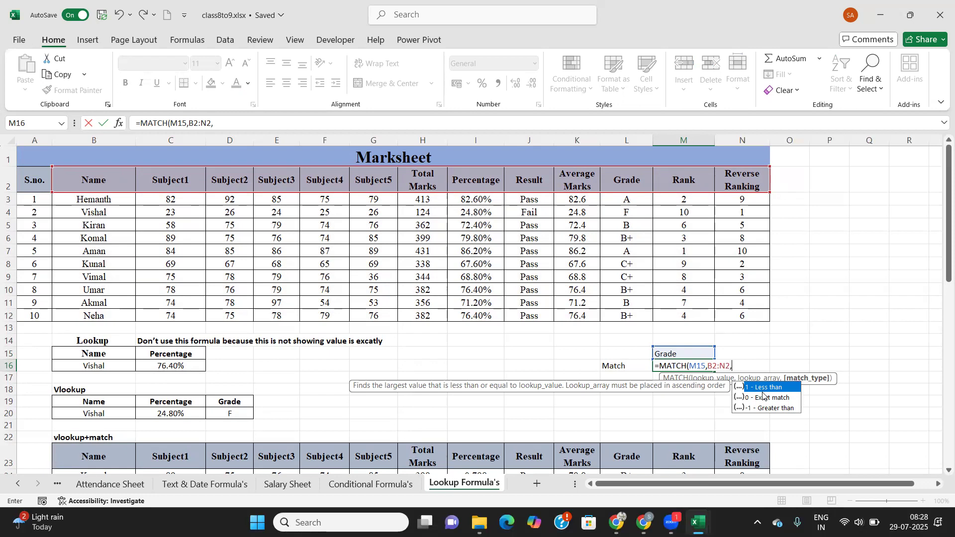
{"action": "type", "text": "0"}
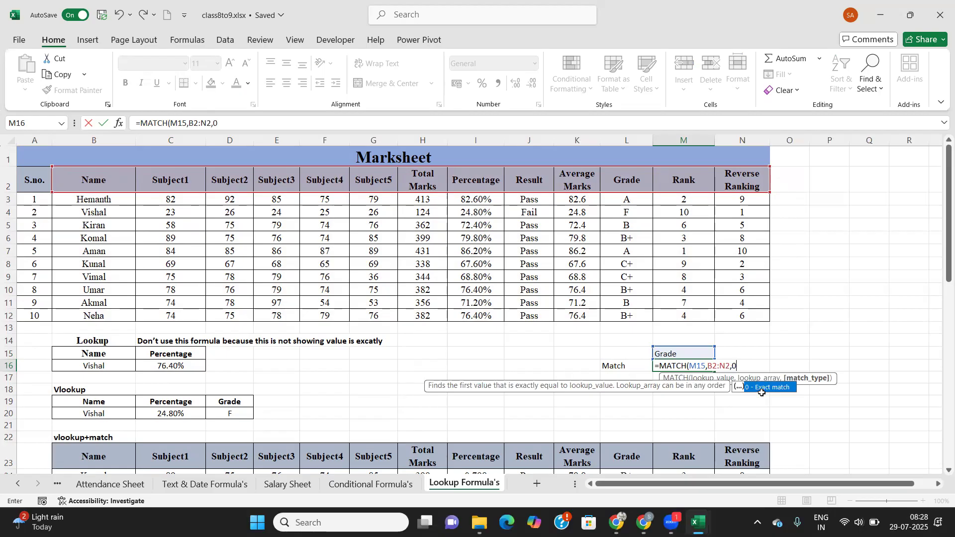
{"action": "type", "text": ")"}
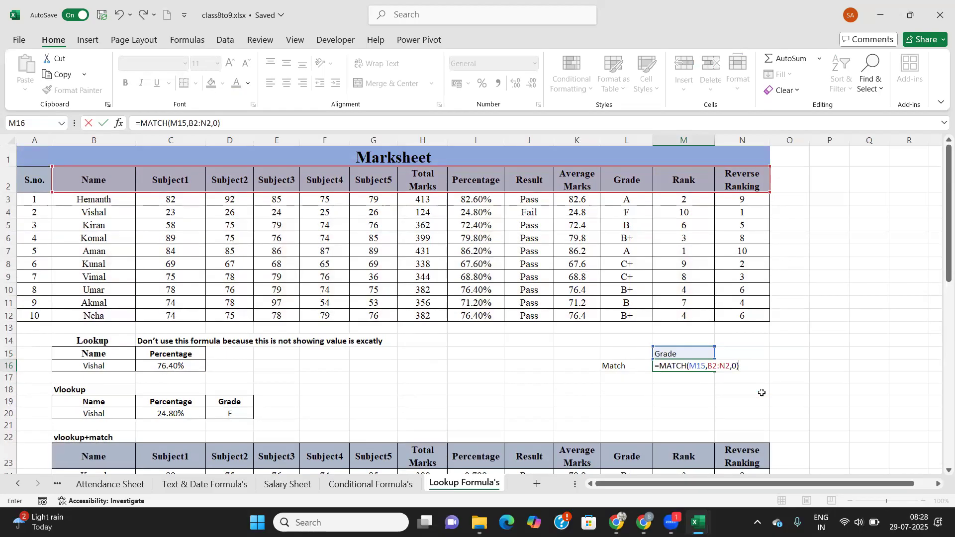
{"action": "key", "text": "Return"}
Check M16's MATCH result against lookup value M15 and the position of Grade in Marksheet headers B2:N2.
{"action": "left_click", "coordinate": [709, 365]}
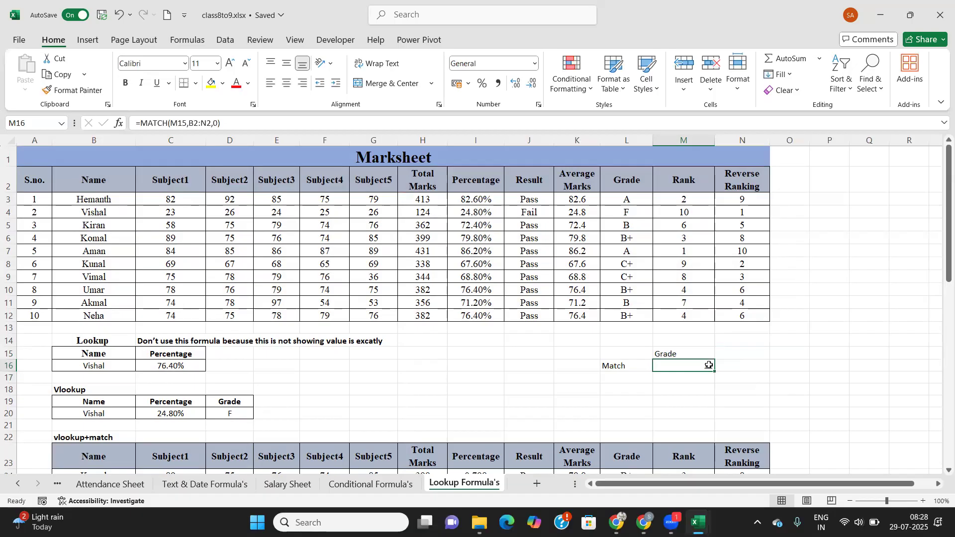
{"action": "left_click", "coordinate": [685, 353]}
{"action": "left_click", "coordinate": [687, 366]}
{"action": "left_click_drag", "start_coordinate": [67, 176], "coordinate": [741, 181]}
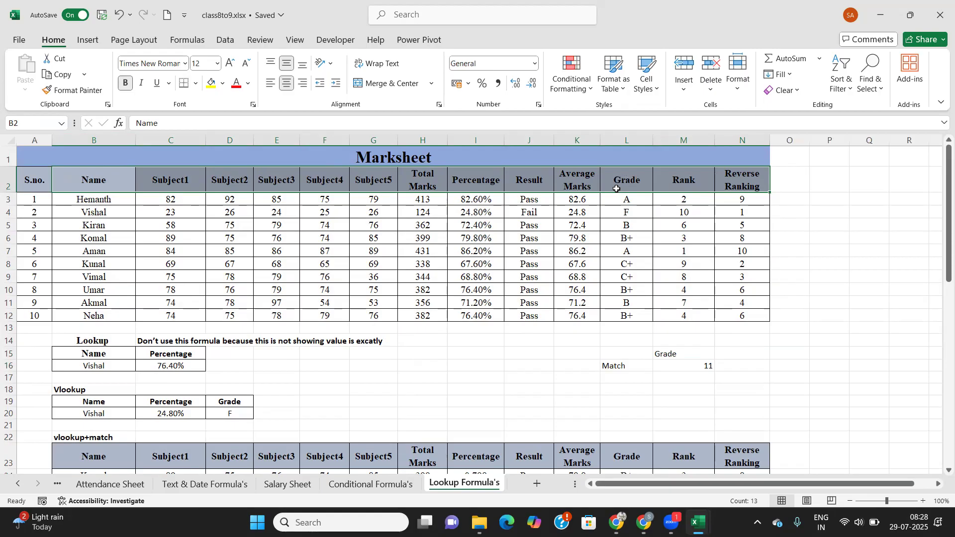
{"action": "left_click", "coordinate": [691, 366]}
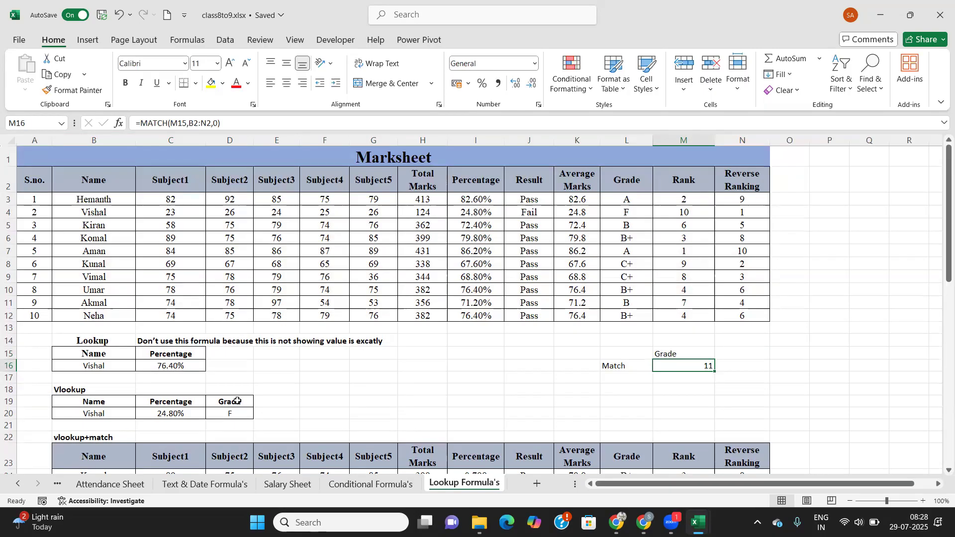
Examine the VLOOKUP formula with nested MATCH in cell C24 of the vlookup+match table.
{"action": "scroll", "coordinate": [237, 401], "scroll_direction": "down", "scroll_amount": 1}
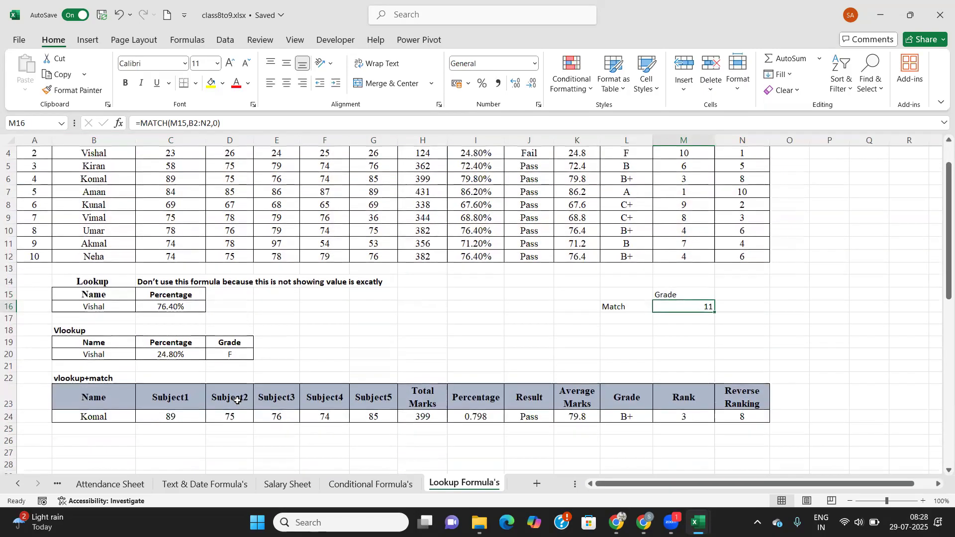
{"action": "left_click", "coordinate": [175, 413]}
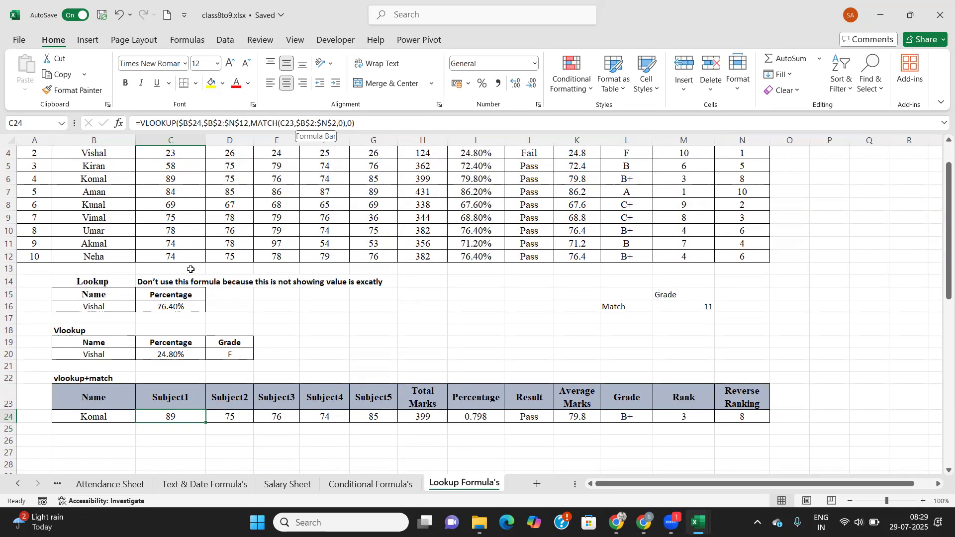
{"action": "scroll", "coordinate": [214, 343], "scroll_direction": "down", "scroll_amount": 11}
{"action": "scroll", "coordinate": [214, 343], "scroll_direction": "up", "scroll_amount": 12}
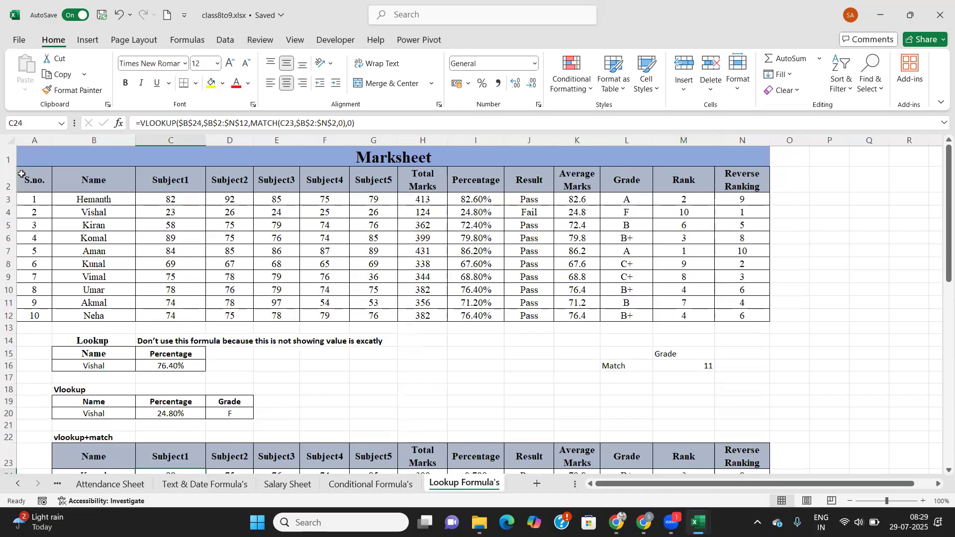
Preview a transposed paste of the Marksheet table A1:N12 at cell B60.
{"action": "left_click_drag", "start_coordinate": [28, 158], "coordinate": [636, 314]}
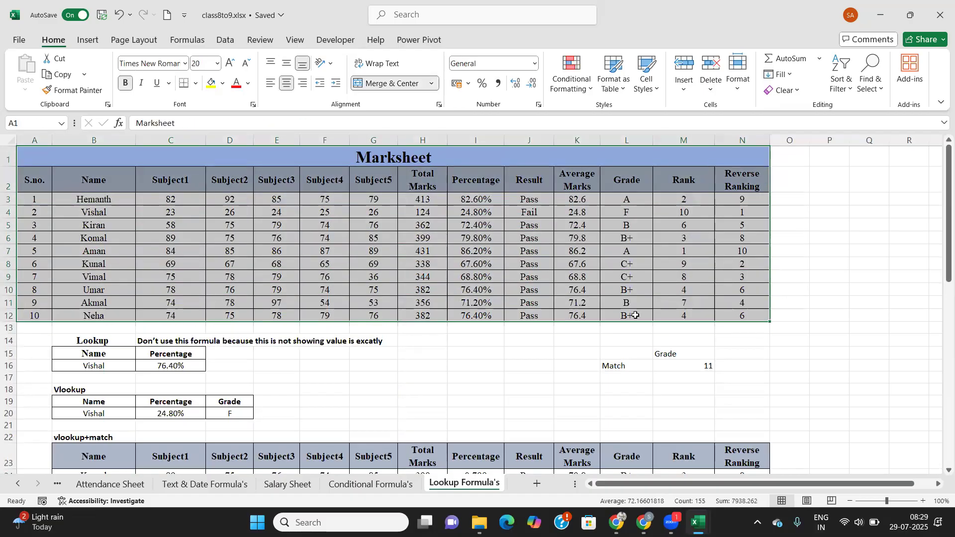
{"action": "key", "text": "ctrl+c"}
{"action": "scroll", "coordinate": [231, 288], "scroll_direction": "down", "scroll_amount": 11}
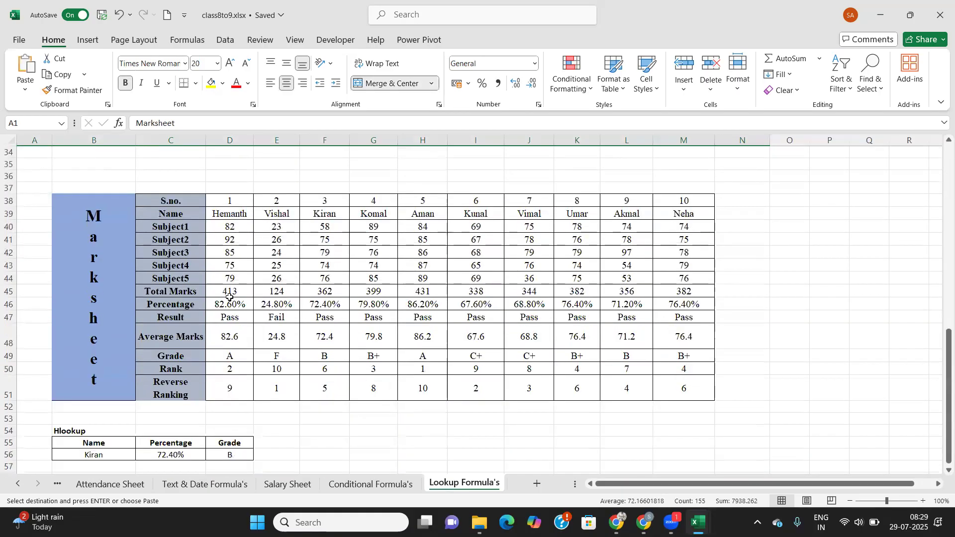
{"action": "scroll", "coordinate": [229, 297], "scroll_direction": "down", "scroll_amount": 7}
{"action": "left_click", "coordinate": [88, 211]}
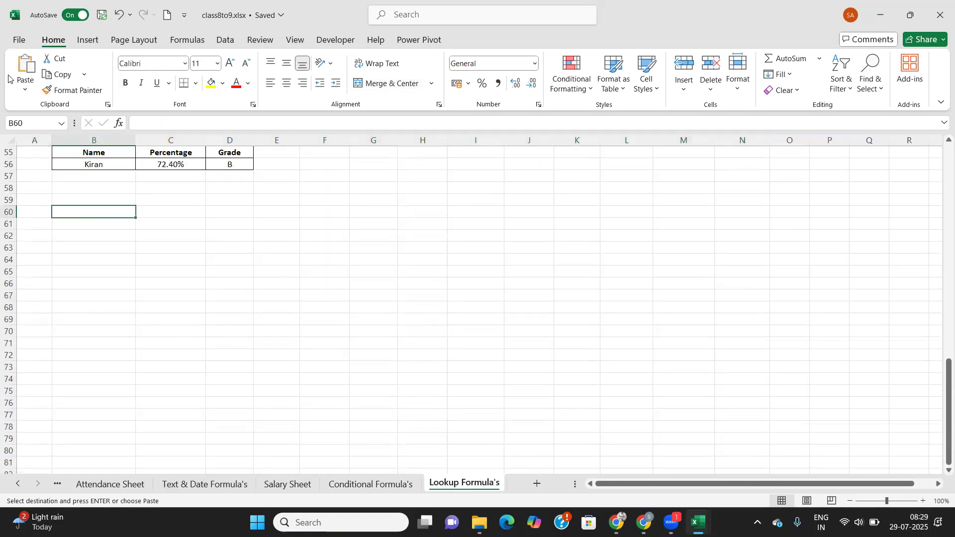
{"action": "left_click", "coordinate": [25, 91]}
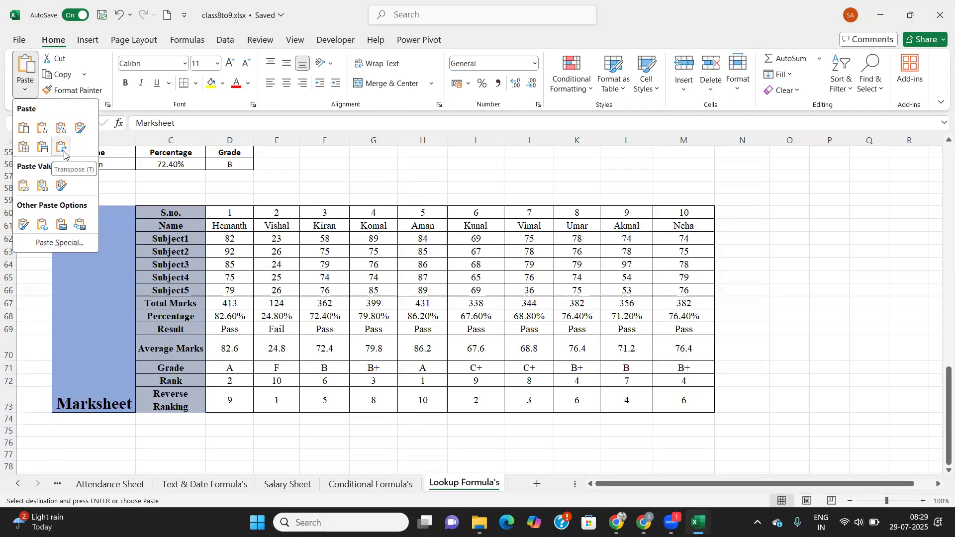
{"action": "key", "text": "Escape"}
{"action": "scroll", "coordinate": [193, 273], "scroll_direction": "up", "scroll_amount": 2}
{"action": "scroll", "coordinate": [194, 273], "scroll_direction": "up", "scroll_amount": 16}
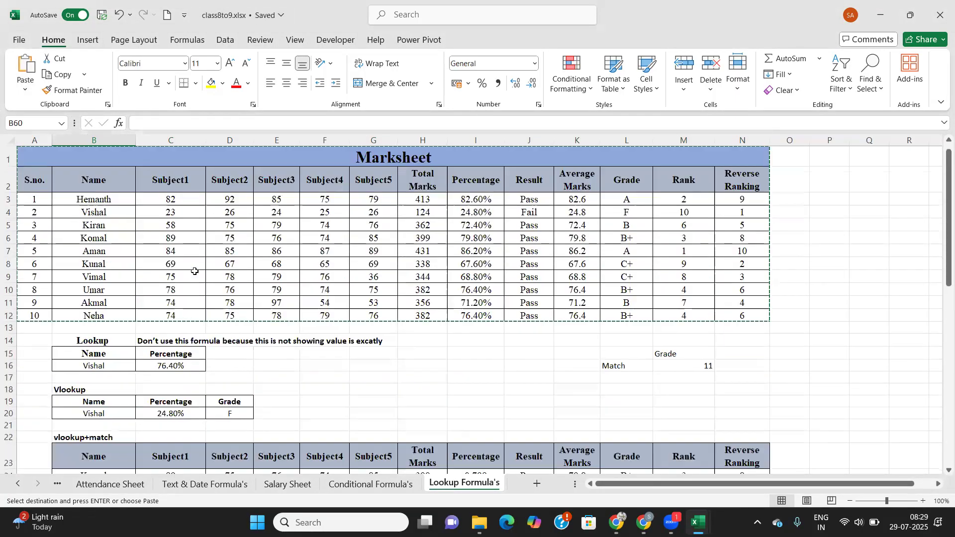
{"action": "key", "text": "Escape"}
Copy the vlookup+match block B22:N24 with its heading and paste it starting at cell B27.
{"action": "scroll", "coordinate": [195, 271], "scroll_direction": "up", "scroll_amount": 14}
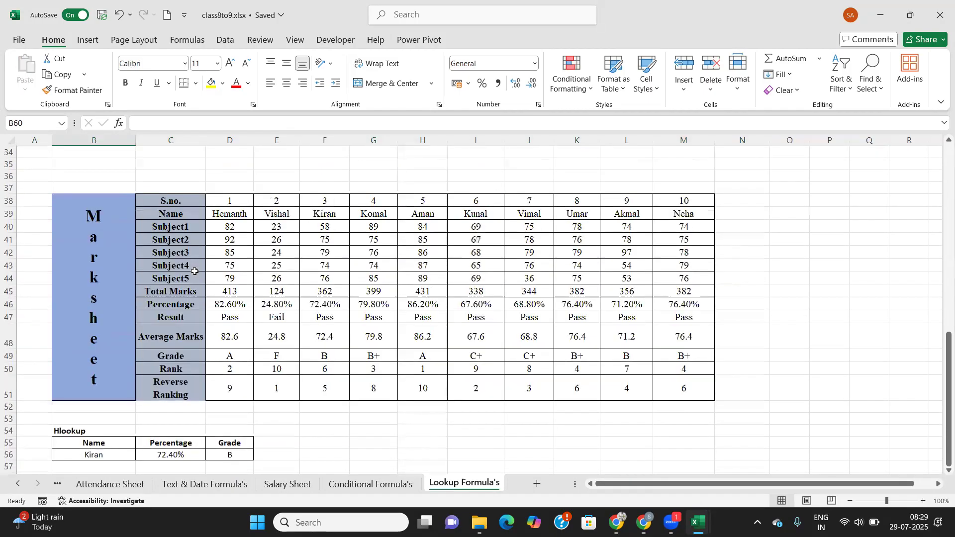
{"action": "scroll", "coordinate": [194, 271], "scroll_direction": "up", "scroll_amount": 2}
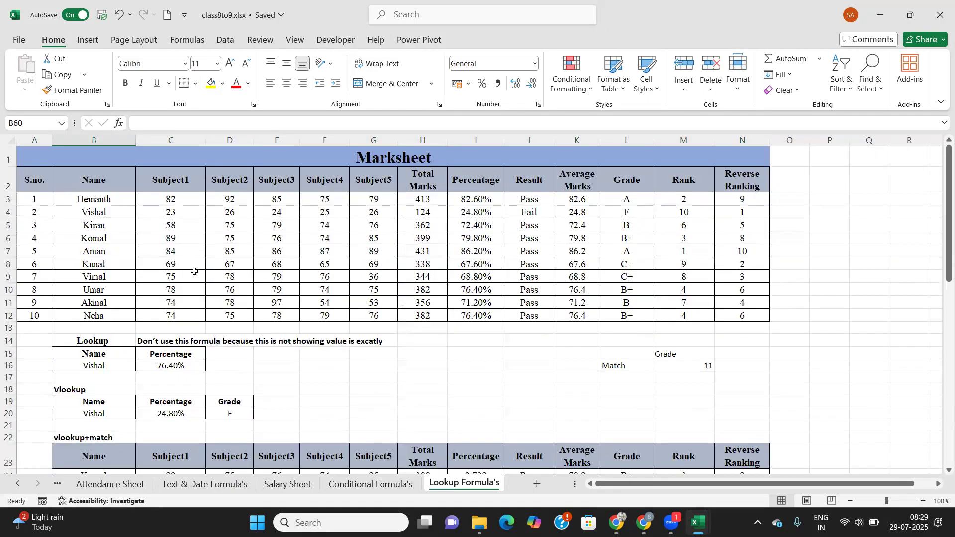
{"action": "scroll", "coordinate": [195, 271], "scroll_direction": "down", "scroll_amount": 2}
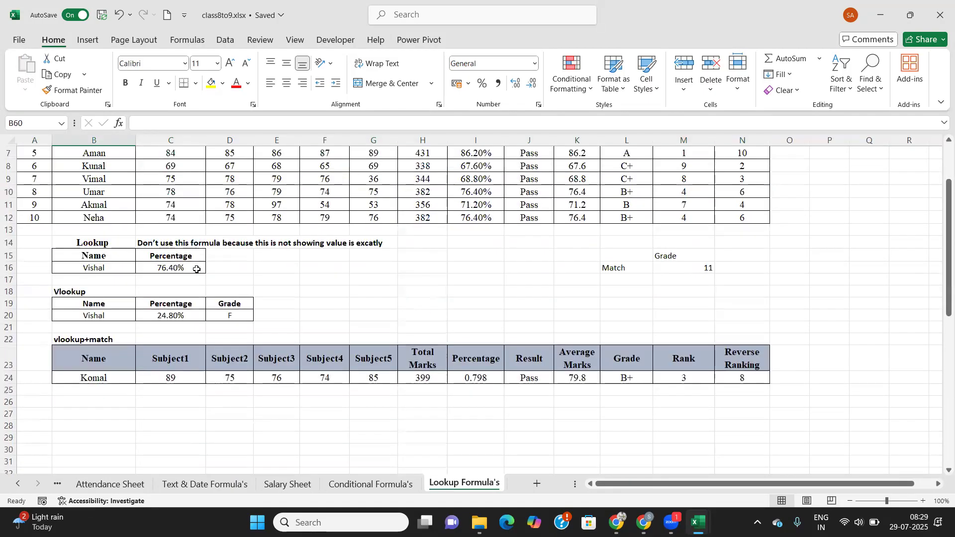
{"action": "left_click", "coordinate": [189, 379]}
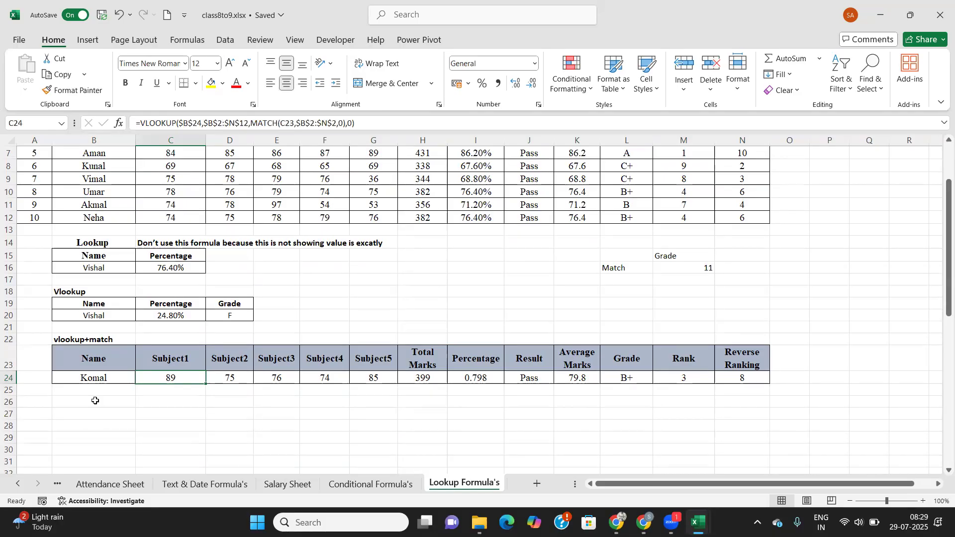
{"action": "left_click_drag", "start_coordinate": [92, 341], "coordinate": [743, 381]}
{"action": "key", "text": "ctrl+c"}
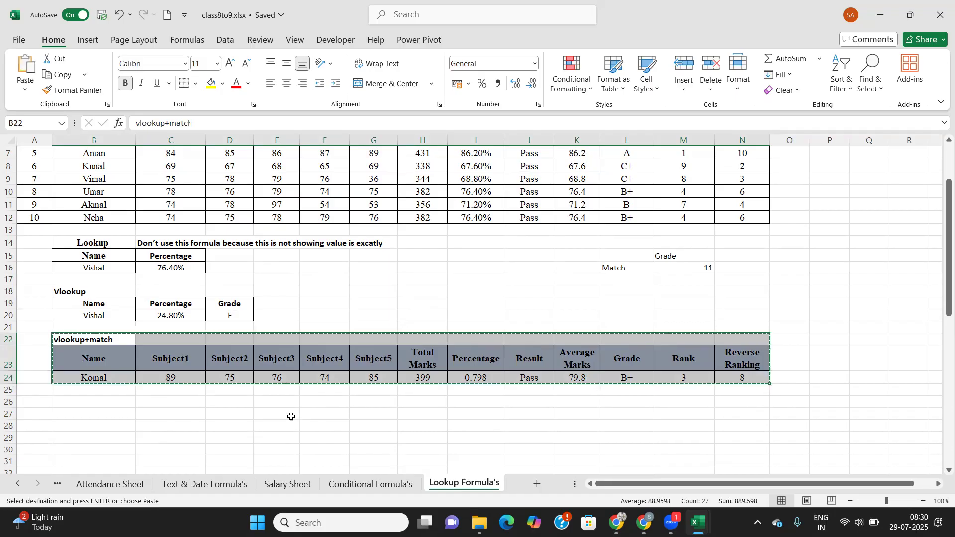
{"action": "left_click", "coordinate": [128, 413]}
{"action": "key", "text": "ctrl+v"}
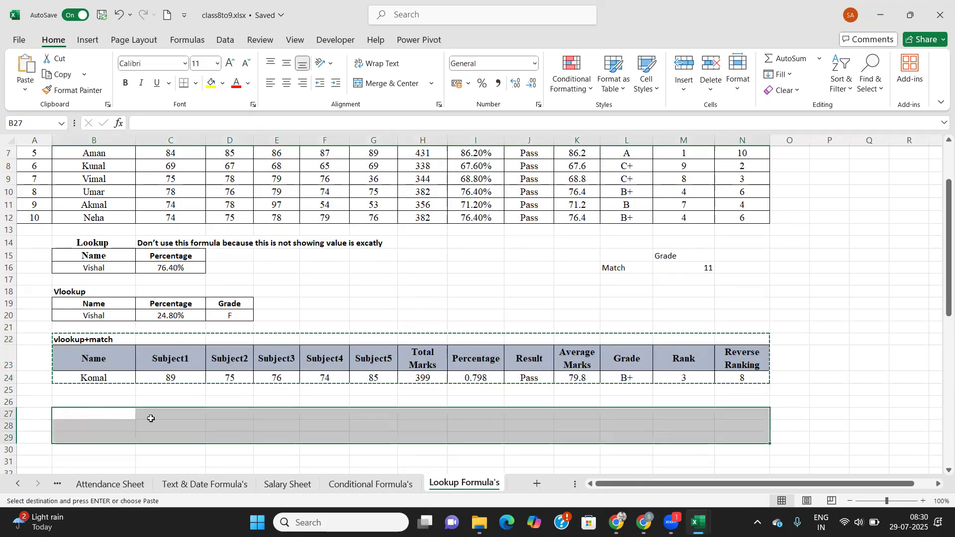
Clear the copied formulas in C29:N29 and retitle the pasted block in B27 as Index+Match.
{"action": "left_click_drag", "start_coordinate": [180, 454], "coordinate": [729, 445]}
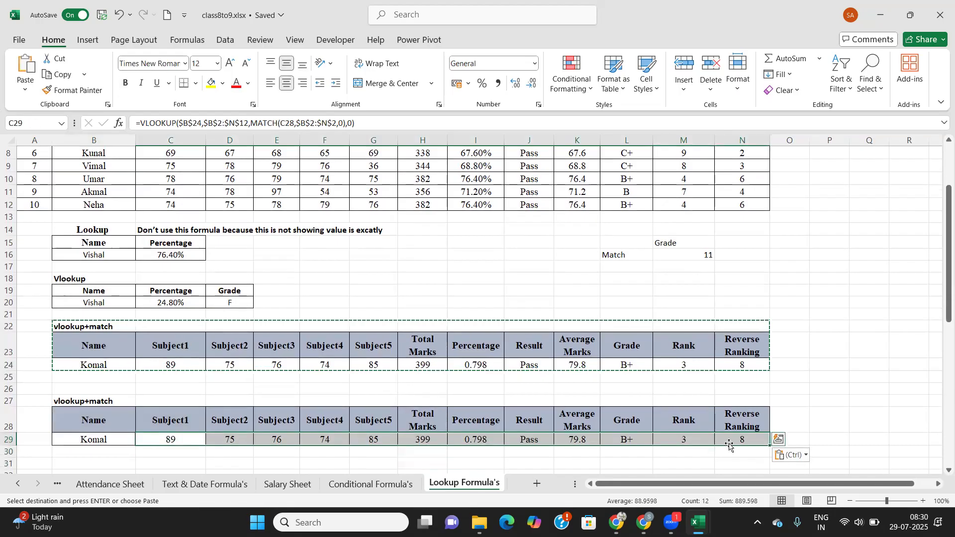
{"action": "key", "text": "Delete"}
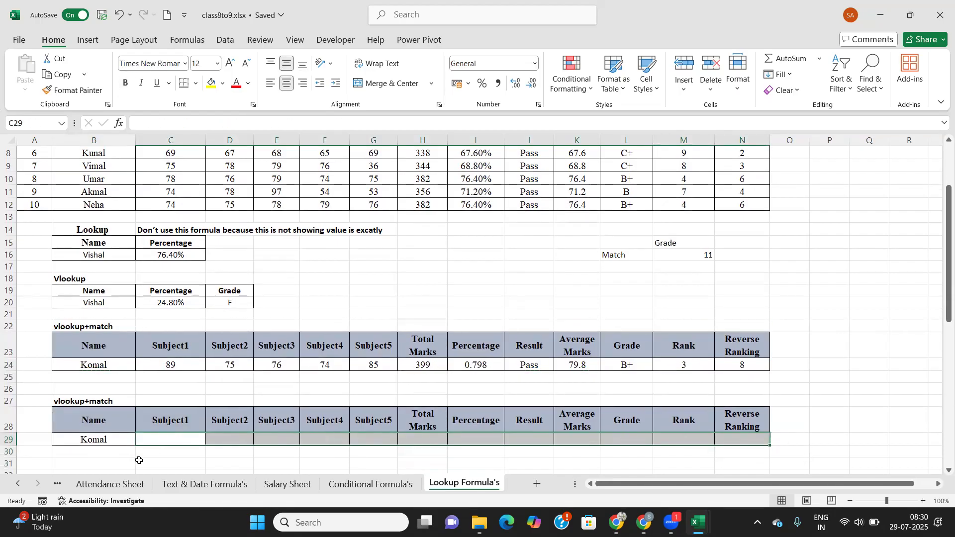
{"action": "left_click", "coordinate": [103, 405]}
{"action": "type", "text": "I"}
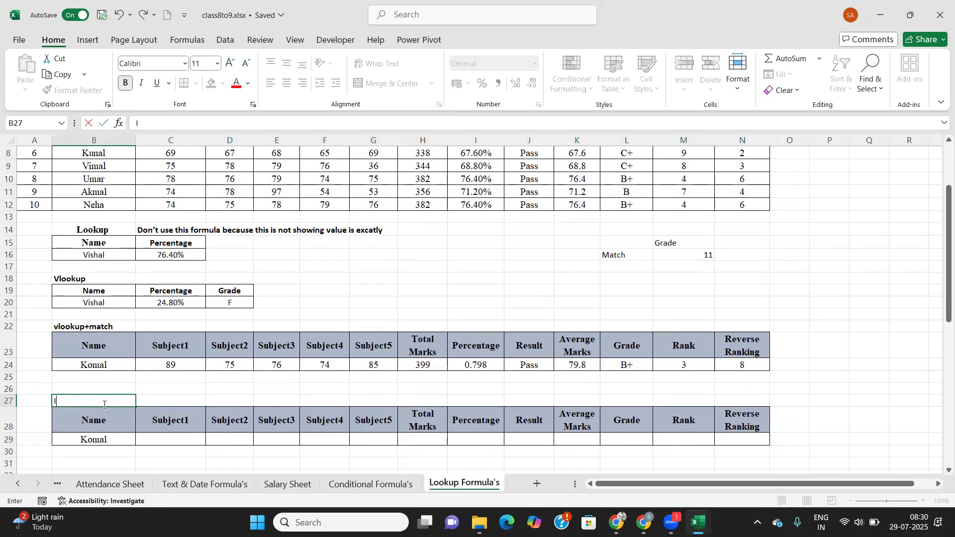
{"action": "type", "text": "ndex+Match"}
{"action": "key", "text": "Tab"}
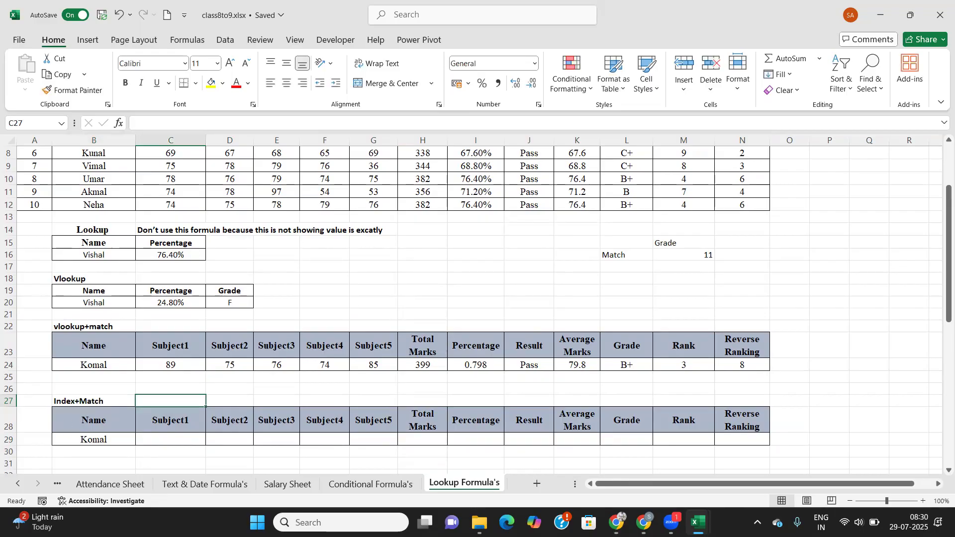
Label cell L18 as Index and cell O17 as Matrix.
{"action": "left_click", "coordinate": [639, 277]}
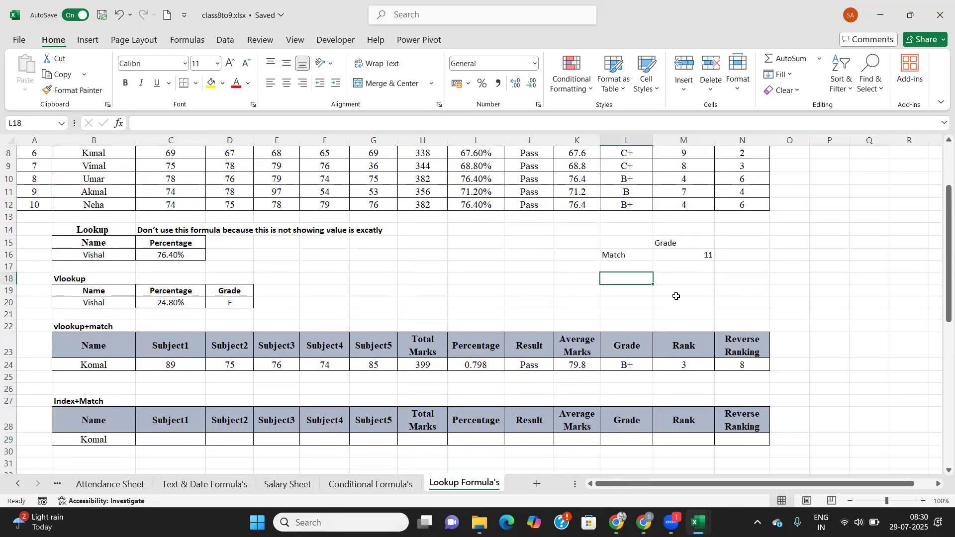
{"action": "type", "text": "Index"}
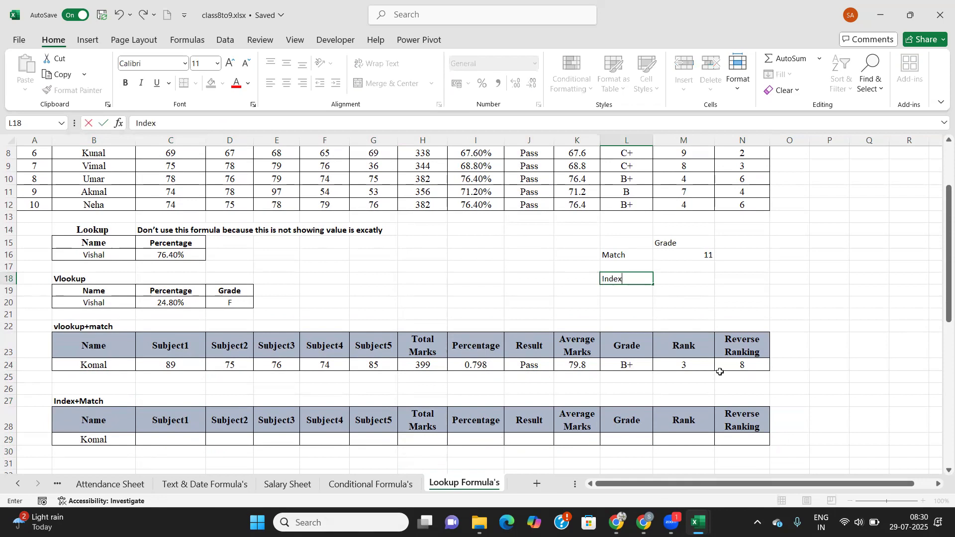
{"action": "key", "text": "Tab"}
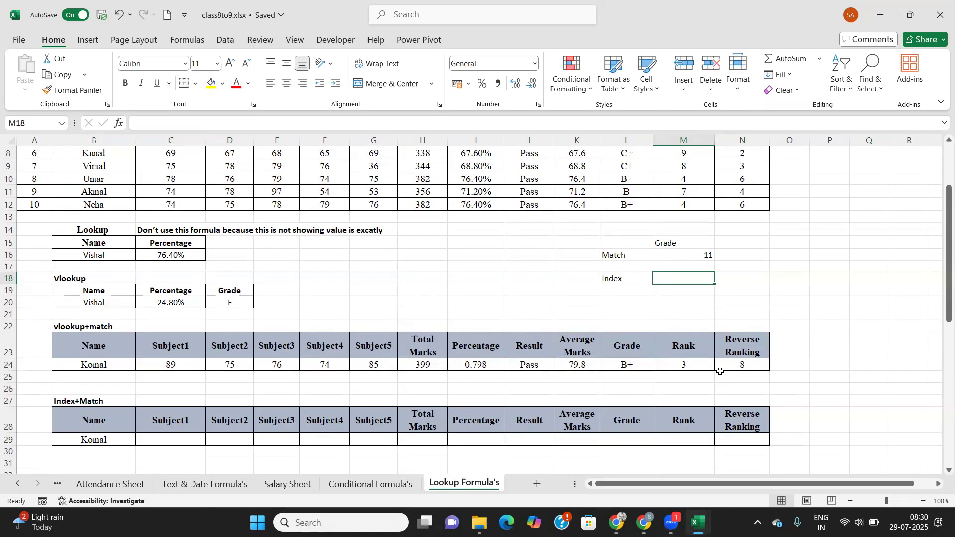
{"action": "left_click", "coordinate": [799, 269]}
{"action": "type", "text": "Ma"}
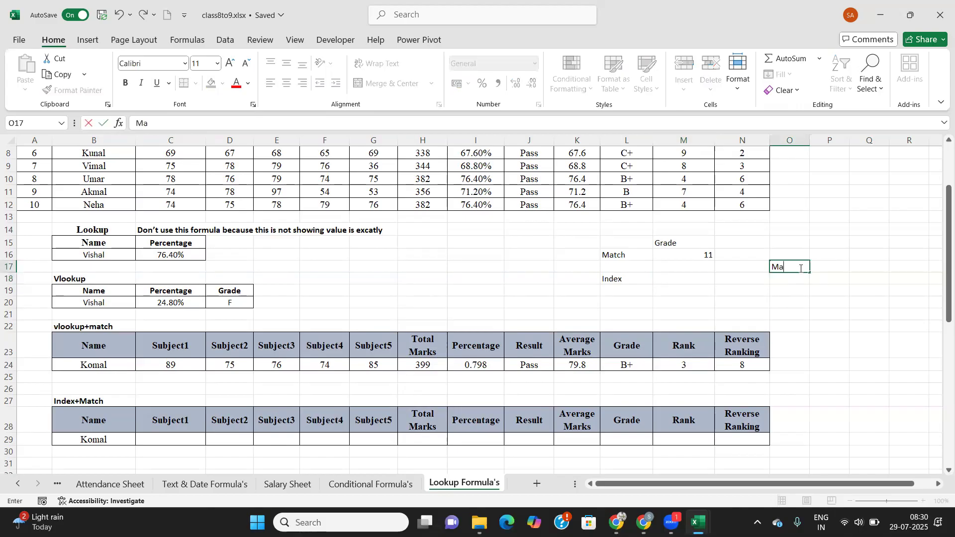
{"action": "type", "text": "trix"}
{"action": "key", "text": "Tab"}
{"action": "left_click", "coordinate": [789, 272]}
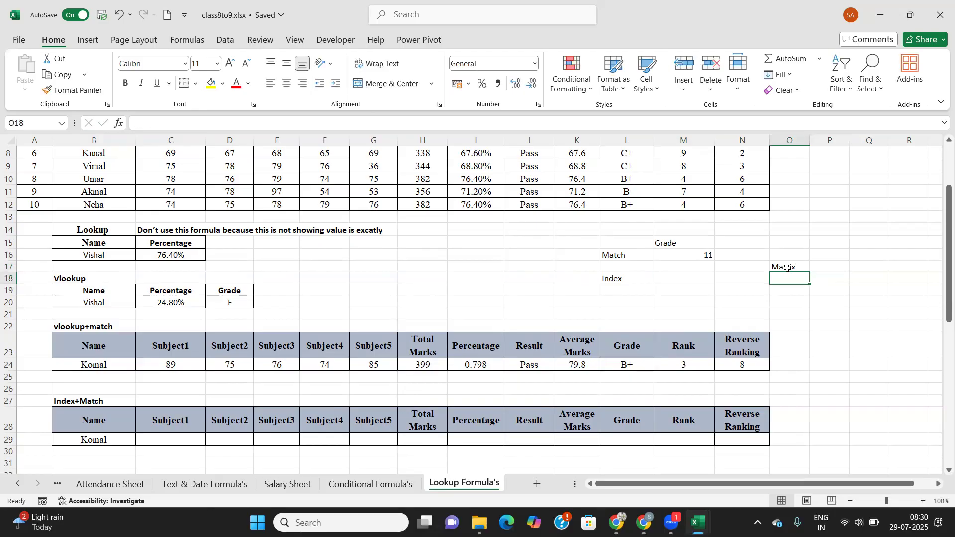
Review the student names and subject marks in B3:G12 as a row-and-column matrix.
{"action": "left_click", "coordinate": [696, 280]}
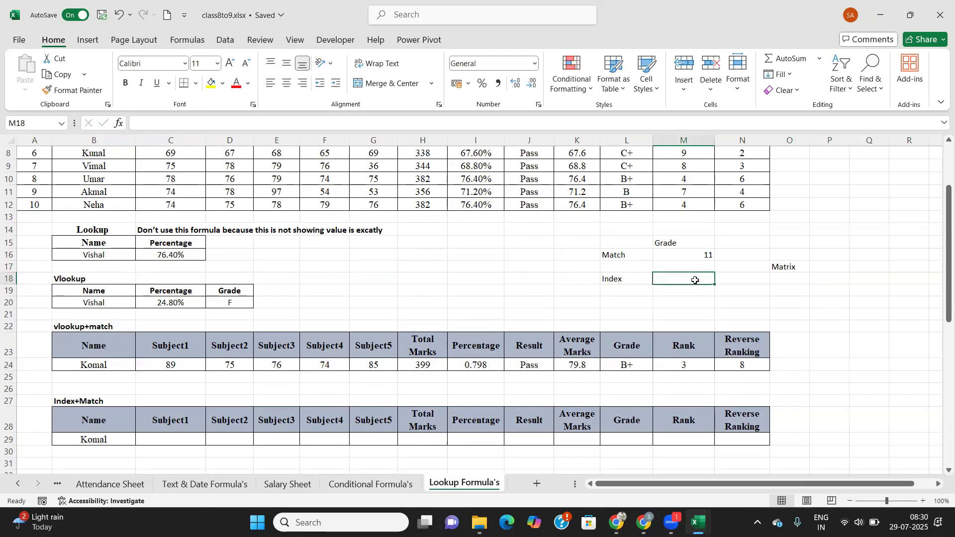
{"action": "left_click", "coordinate": [792, 269]}
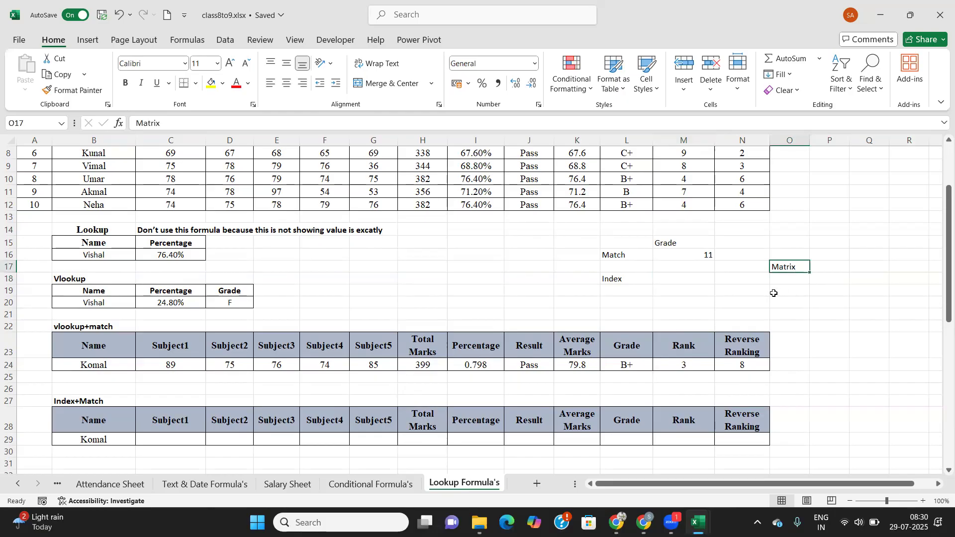
{"action": "scroll", "coordinate": [502, 301], "scroll_direction": "up", "scroll_amount": 2}
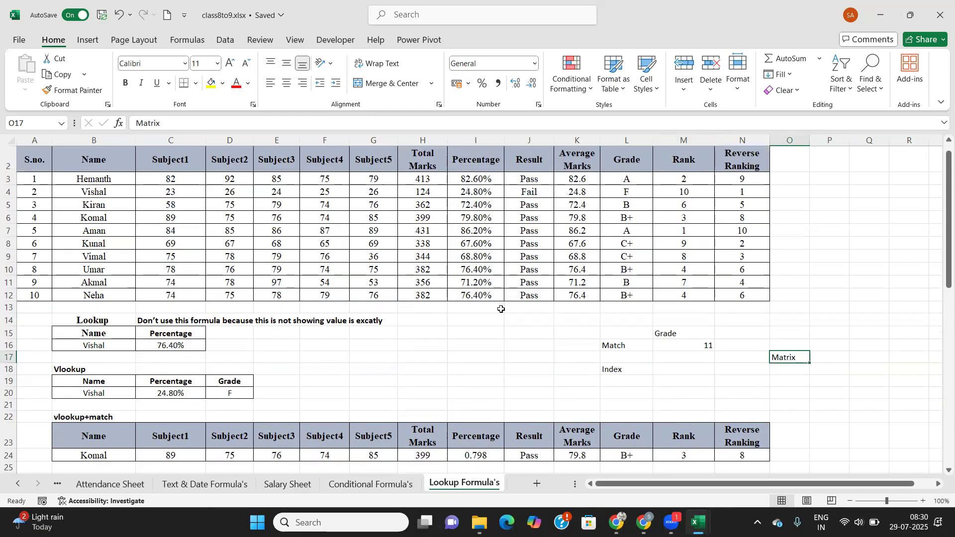
{"action": "left_click_drag", "start_coordinate": [85, 178], "coordinate": [378, 297]}
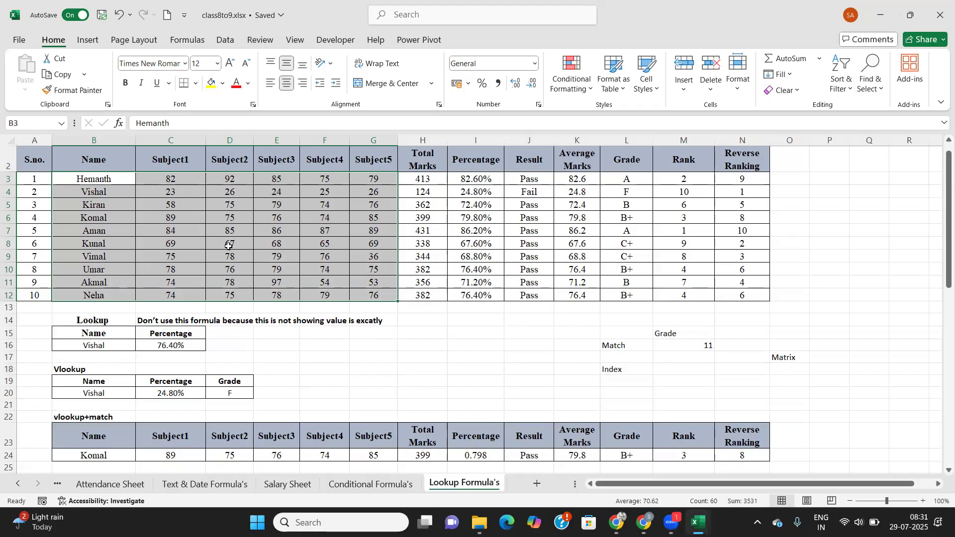
Enter an INDEX formula in M18 using array B2:N12, row number 5 and column number 5.
{"action": "left_click", "coordinate": [666, 368]}
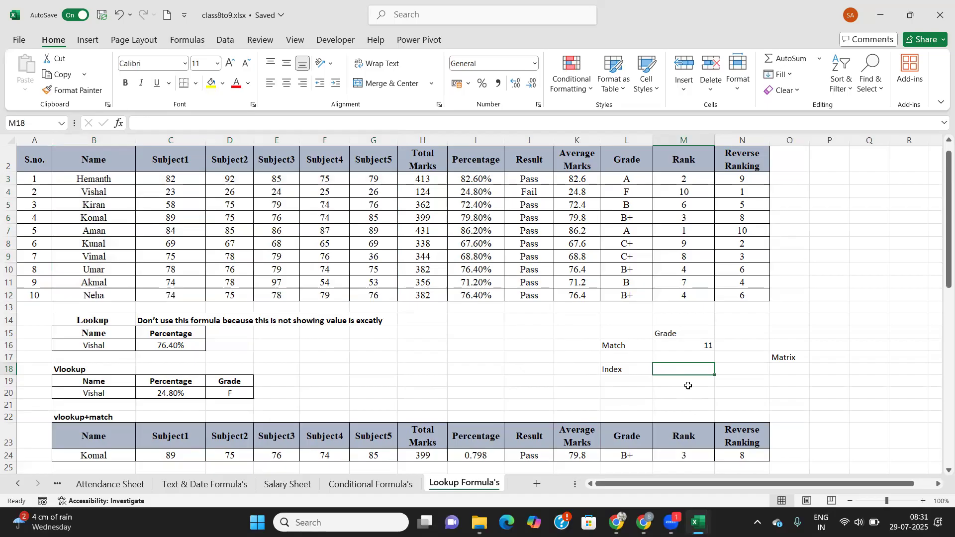
{"action": "type", "text": "=inde"}
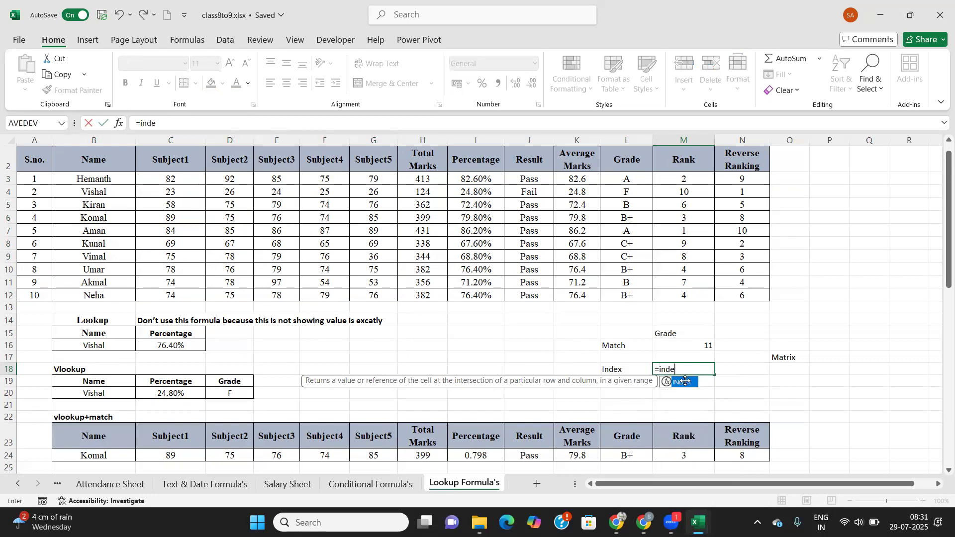
{"action": "double_click", "coordinate": [686, 382]}
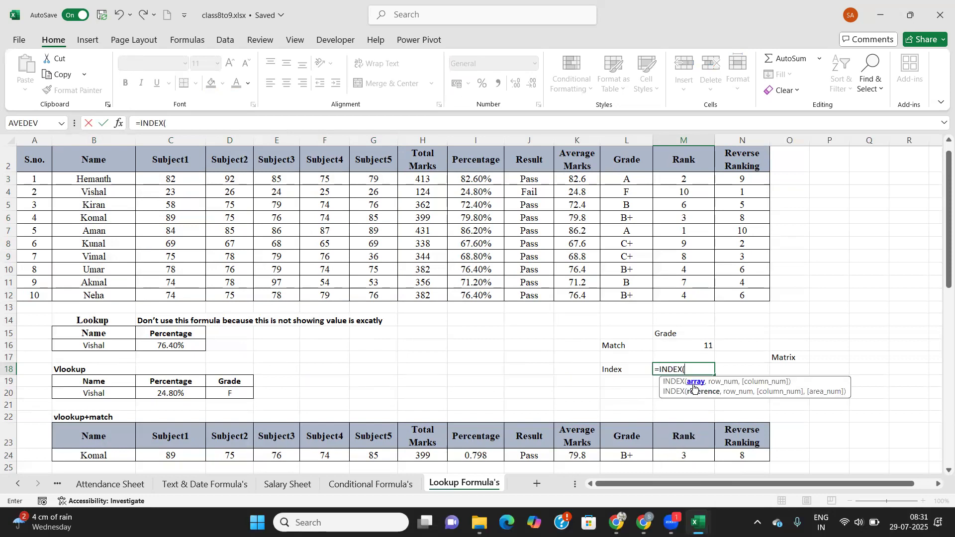
{"action": "left_click_drag", "start_coordinate": [88, 155], "coordinate": [740, 295]}
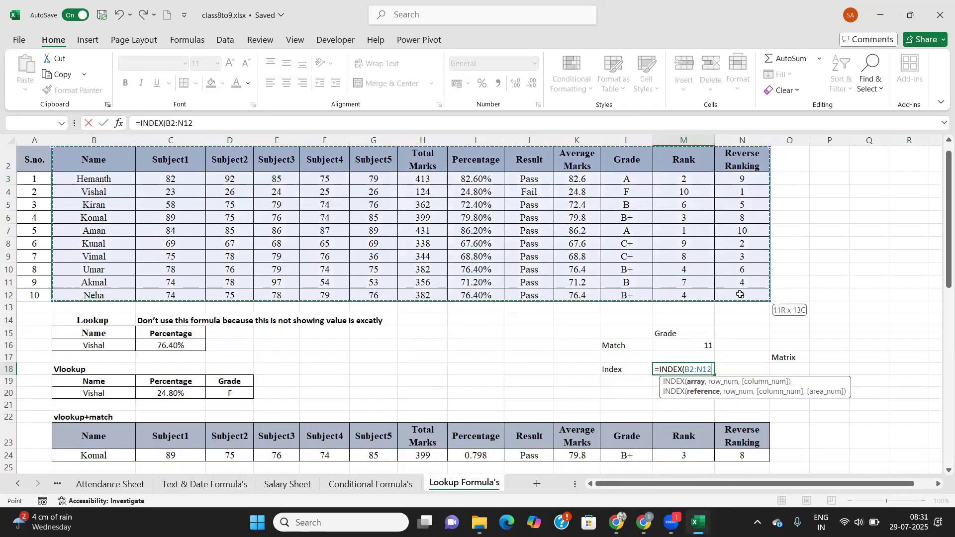
{"action": "type", "text": ","}
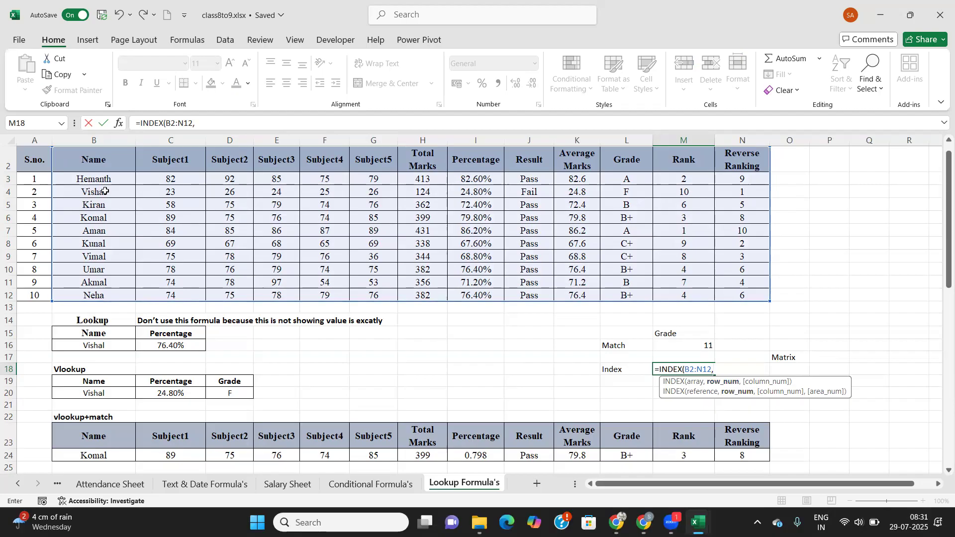
{"action": "type", "text": "5,"}
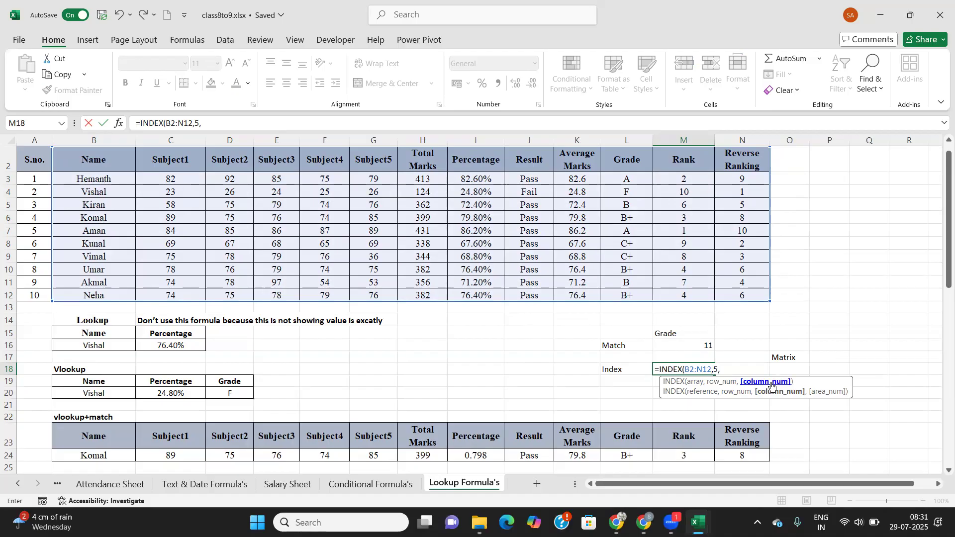
{"action": "type", "text": "5)"}
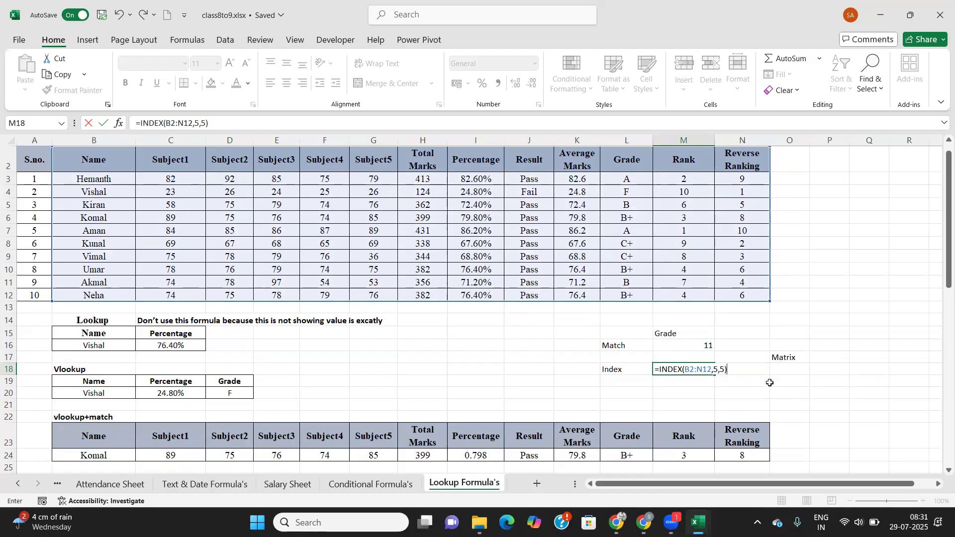
{"action": "key", "text": "Return"}
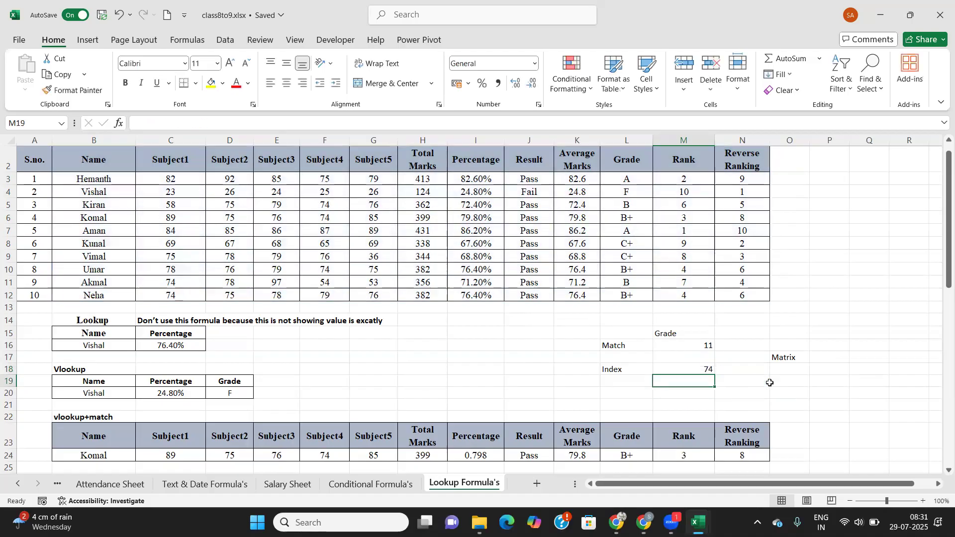
Check M18's INDEX result against the fifth row and fifth column of the Marksheet range B2:N12.
{"action": "left_click", "coordinate": [684, 368]}
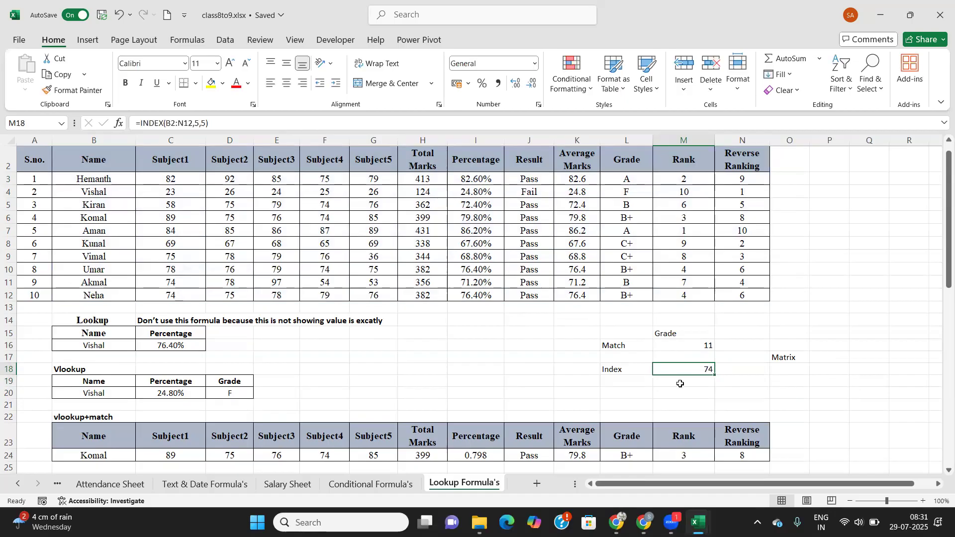
{"action": "left_click_drag", "start_coordinate": [104, 156], "coordinate": [738, 296]}
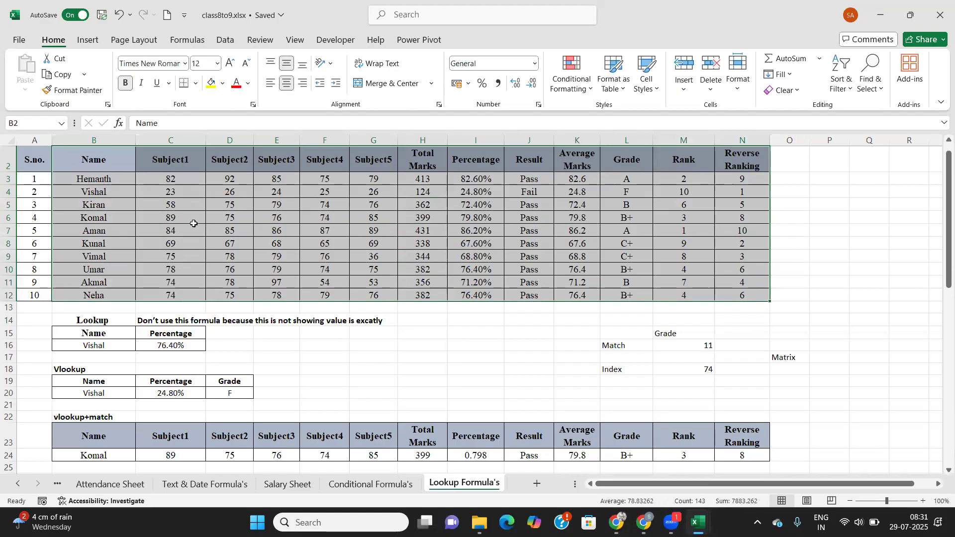
{"action": "left_click", "coordinate": [329, 218]}
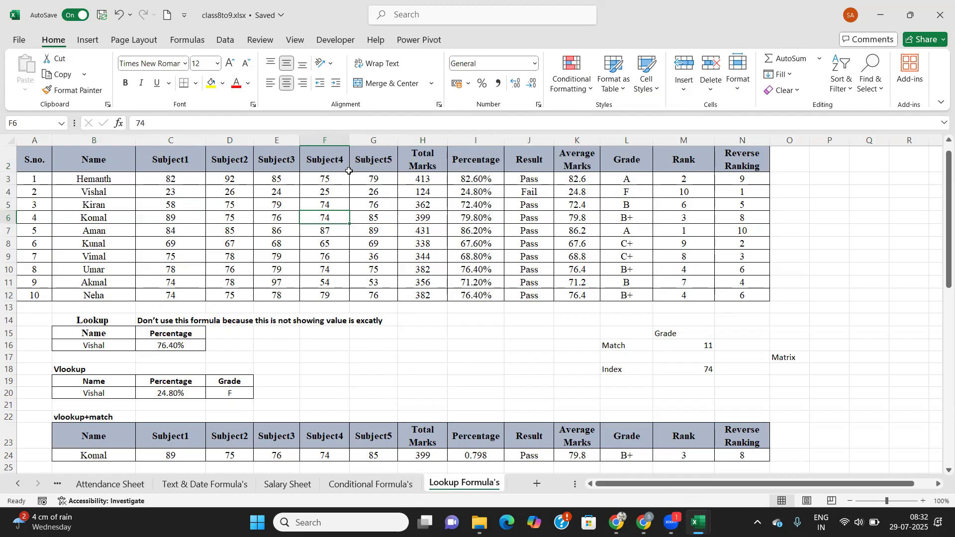
Select the empty Subject1 cell C29 in the Index+Match table.
{"action": "scroll", "coordinate": [333, 208], "scroll_direction": "down", "scroll_amount": 4}
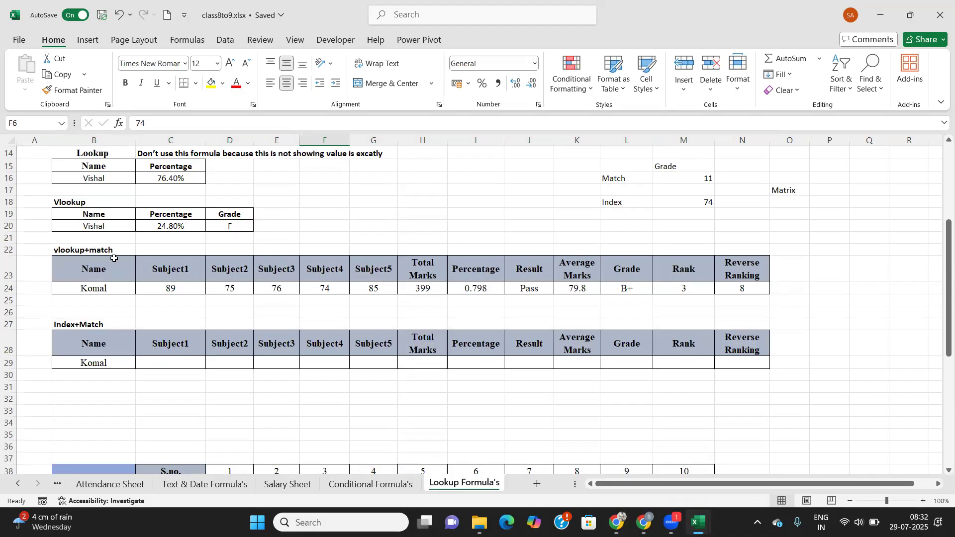
{"action": "left_click", "coordinate": [176, 362]}
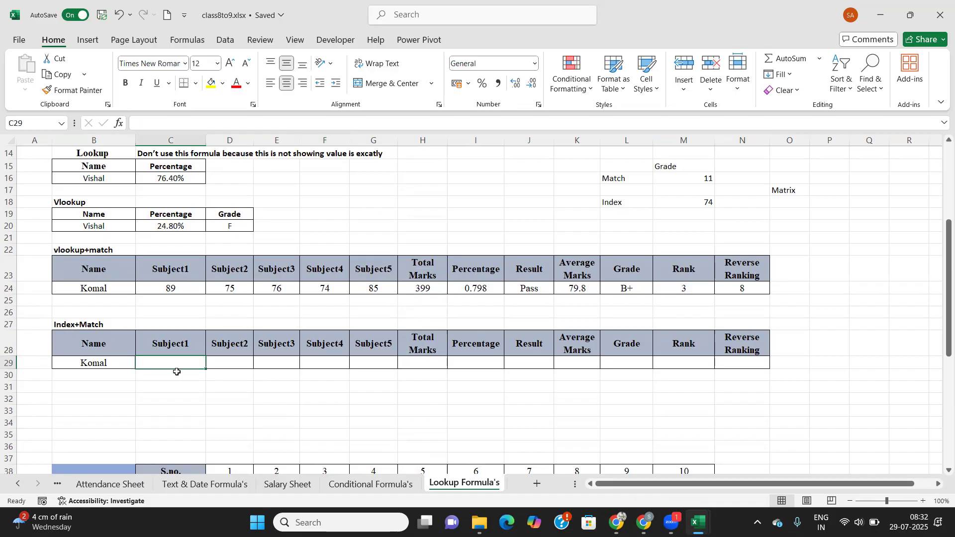
Start an INDEX formula in C29 under Index+Match, with the marksheet range $B$2:$N$12 as the absolute array.
{"action": "type", "text": "=inde"}
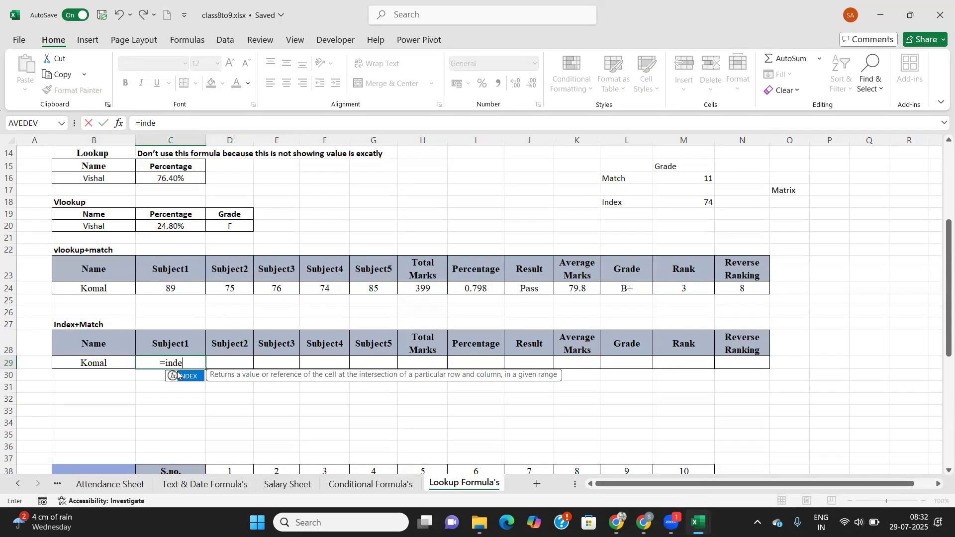
{"action": "key", "text": "Tab"}
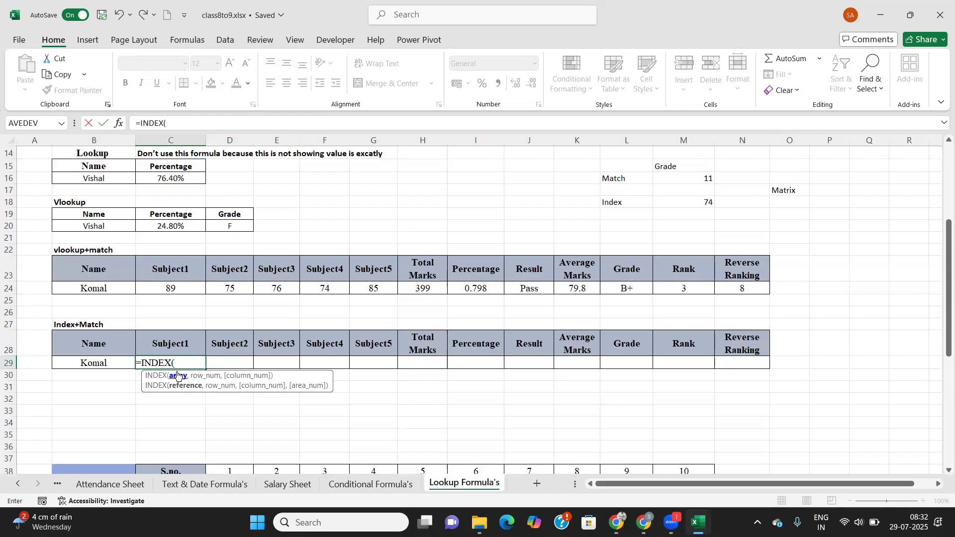
{"action": "scroll", "coordinate": [135, 333], "scroll_direction": "up", "scroll_amount": 4}
{"action": "left_click_drag", "start_coordinate": [131, 182], "coordinate": [747, 316]}
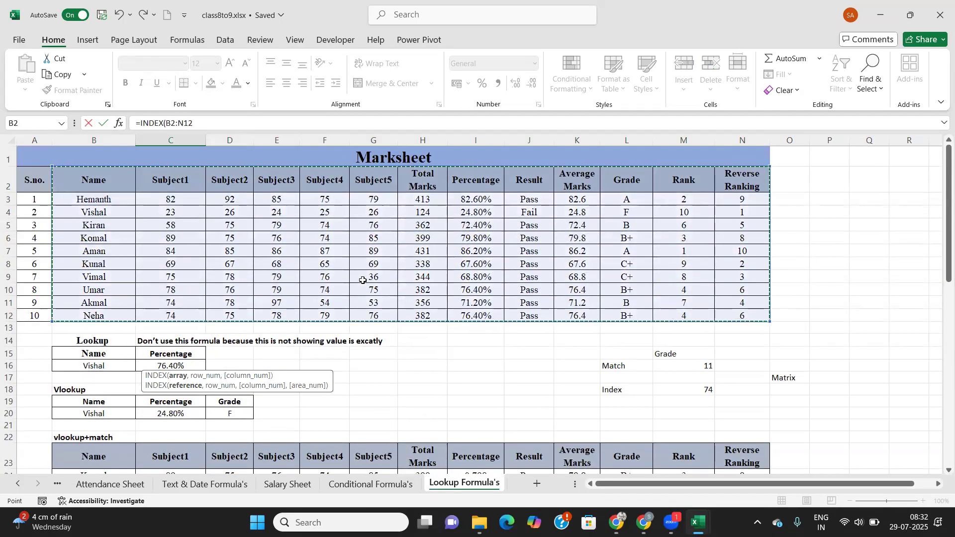
{"action": "scroll", "coordinate": [335, 278], "scroll_direction": "down", "scroll_amount": 3}
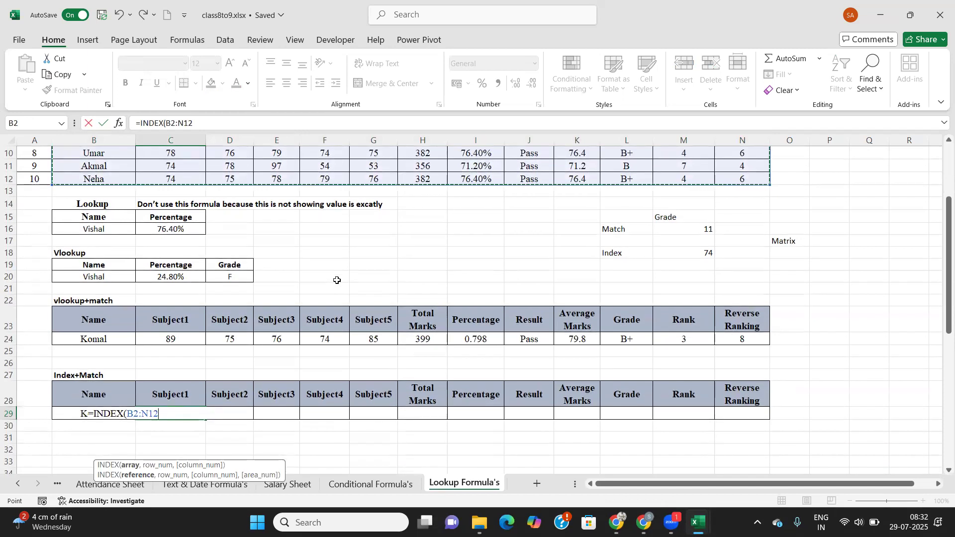
{"action": "key", "text": "F4"}
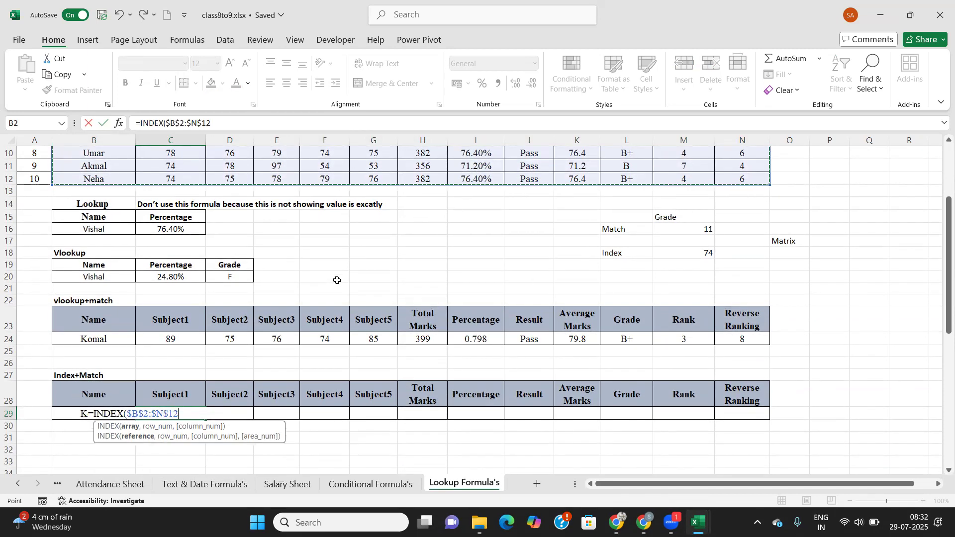
{"action": "type", "text": ","}
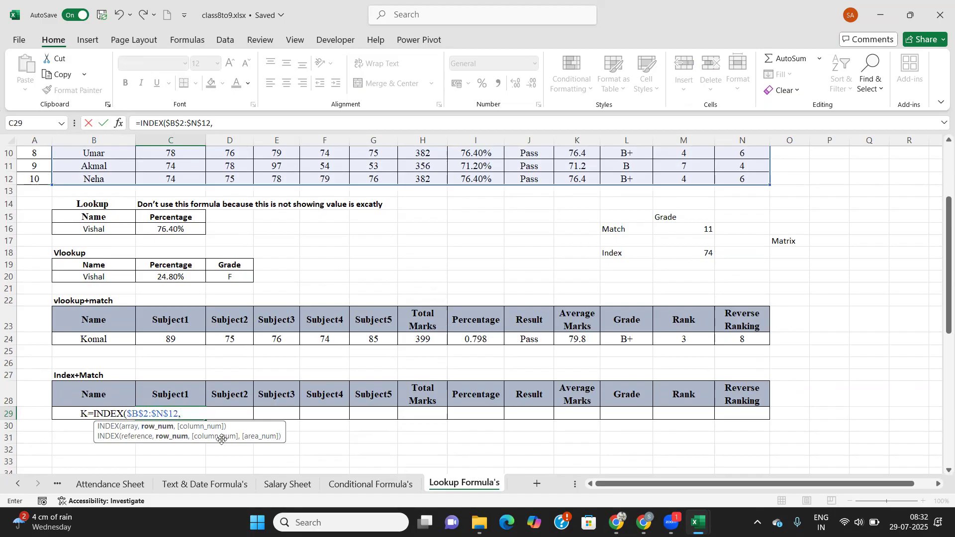
Add MATCH($B$29,$B$2:$B$12,0) as the row number argument of the INDEX formula.
{"action": "type", "text": "MATCH("}
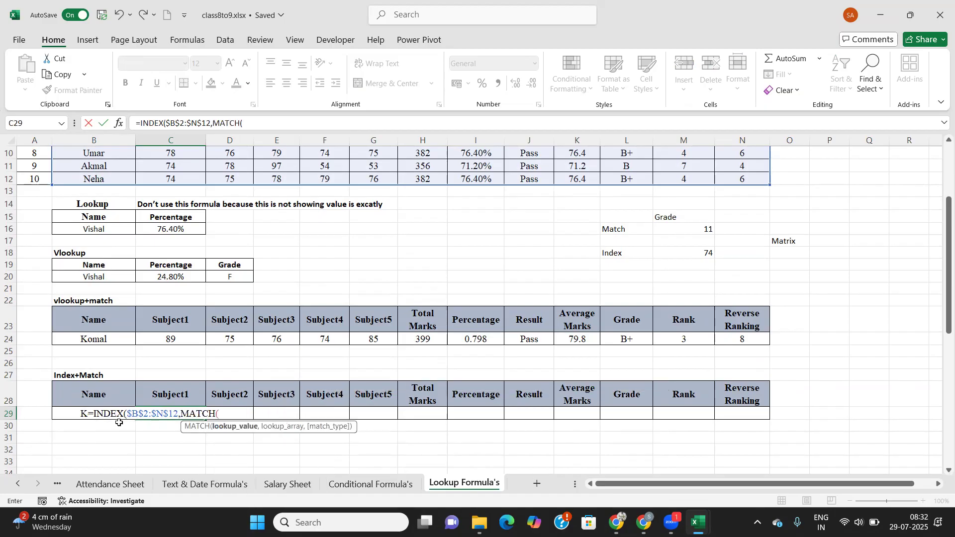
{"action": "left_click", "coordinate": [69, 414]}
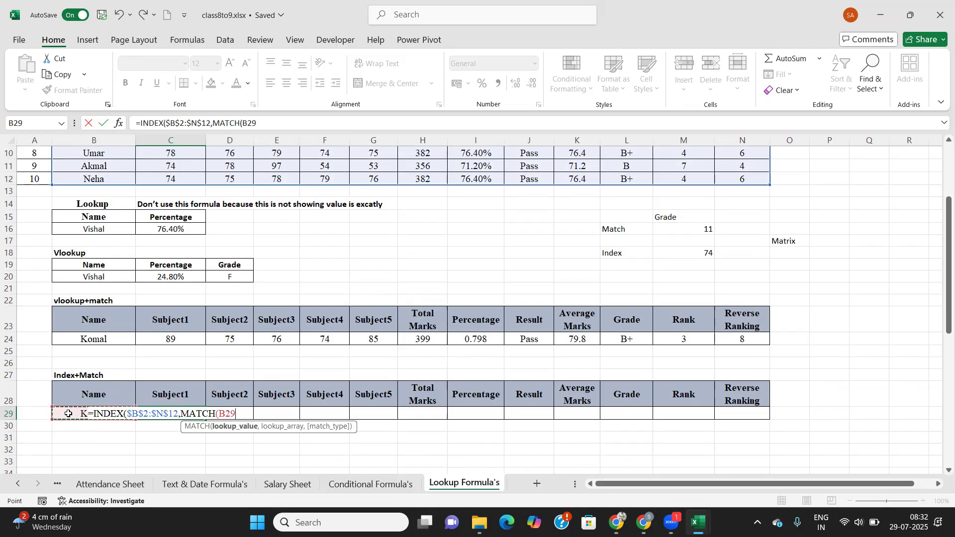
{"action": "key", "text": "F4"}
{"action": "type", "text": ","}
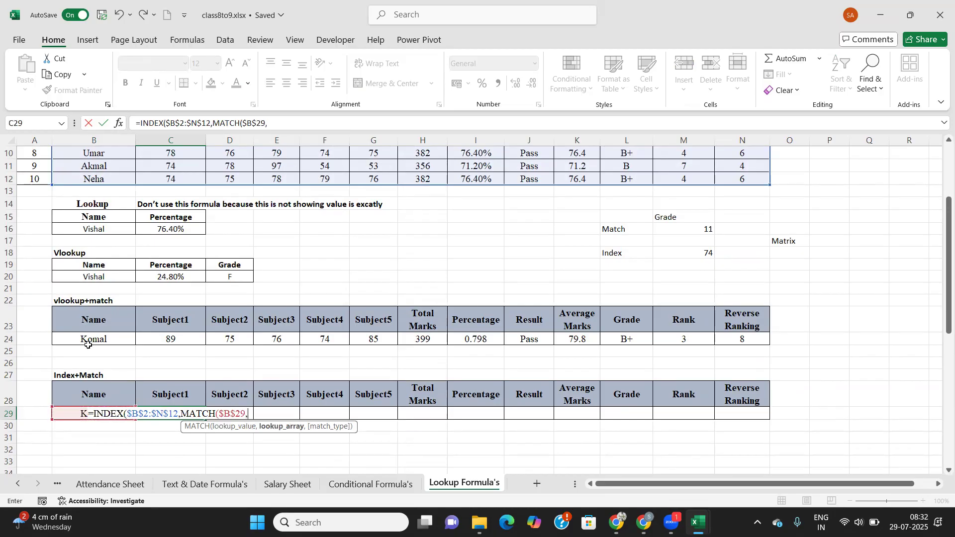
{"action": "scroll", "coordinate": [97, 326], "scroll_direction": "up", "scroll_amount": 4}
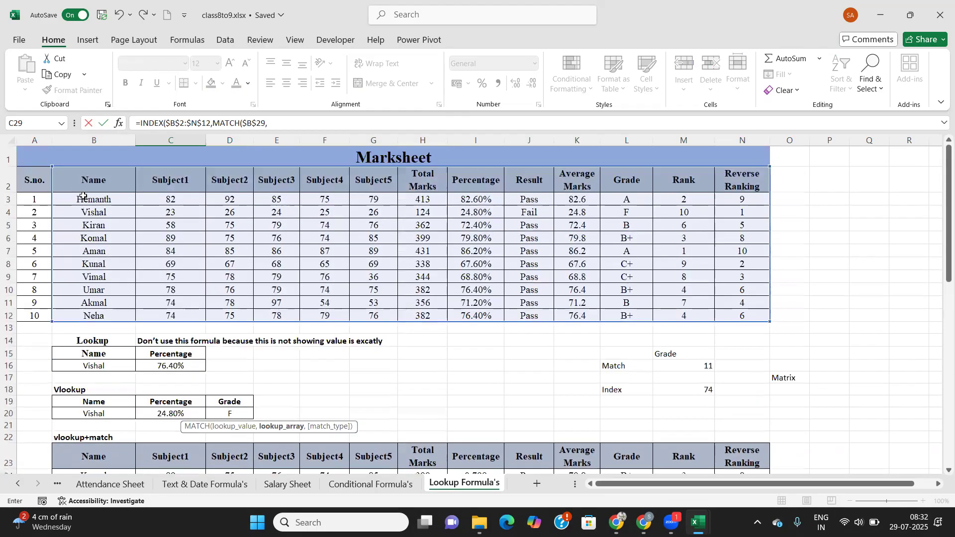
{"action": "left_click_drag", "start_coordinate": [81, 177], "coordinate": [90, 317]}
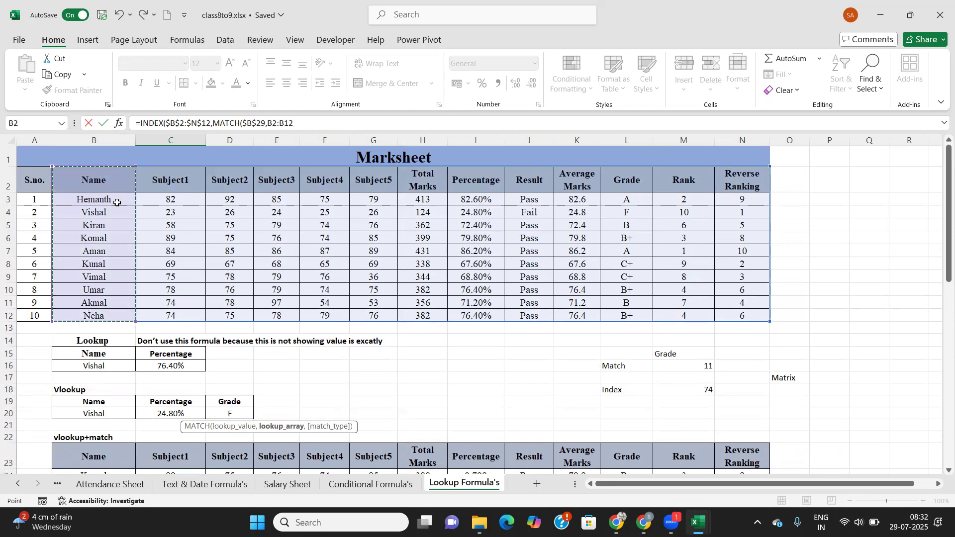
{"action": "scroll", "coordinate": [112, 218], "scroll_direction": "down", "scroll_amount": 2}
{"action": "scroll", "coordinate": [112, 217], "scroll_direction": "down", "scroll_amount": 2}
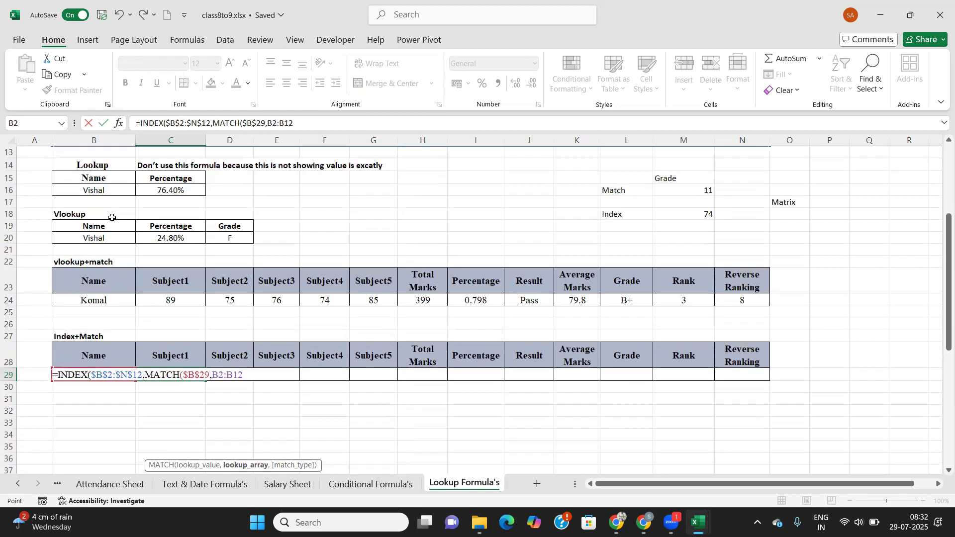
{"action": "key", "text": "F4"}
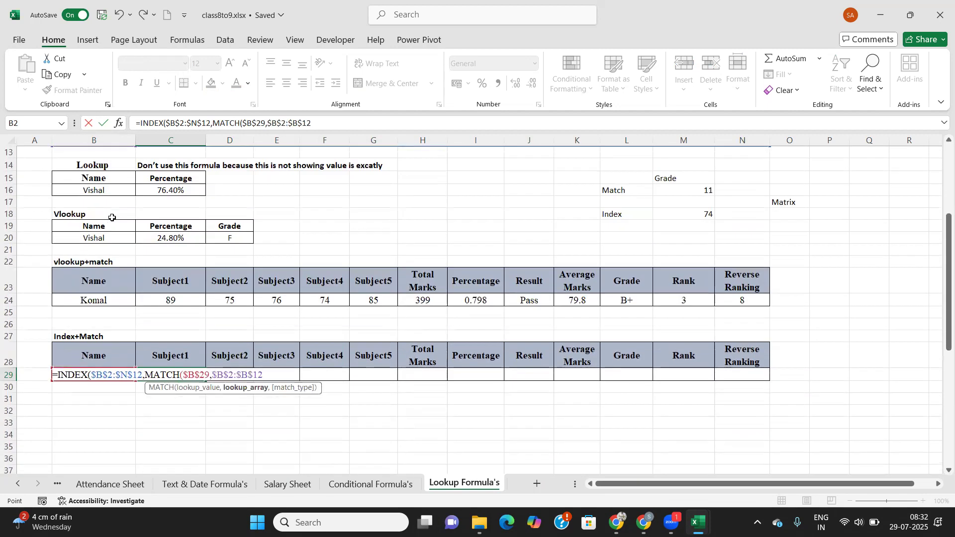
{"action": "type", "text": ","}
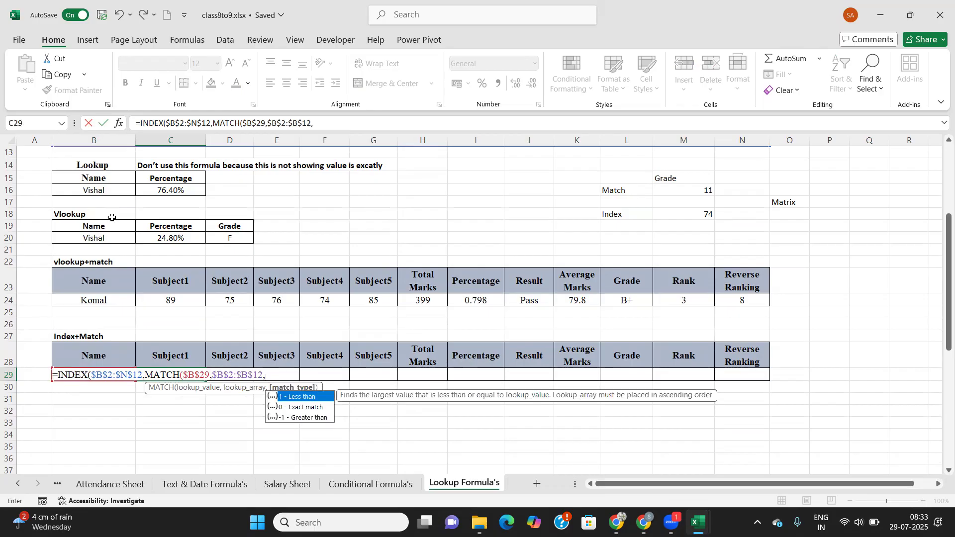
{"action": "type", "text": "0)"}
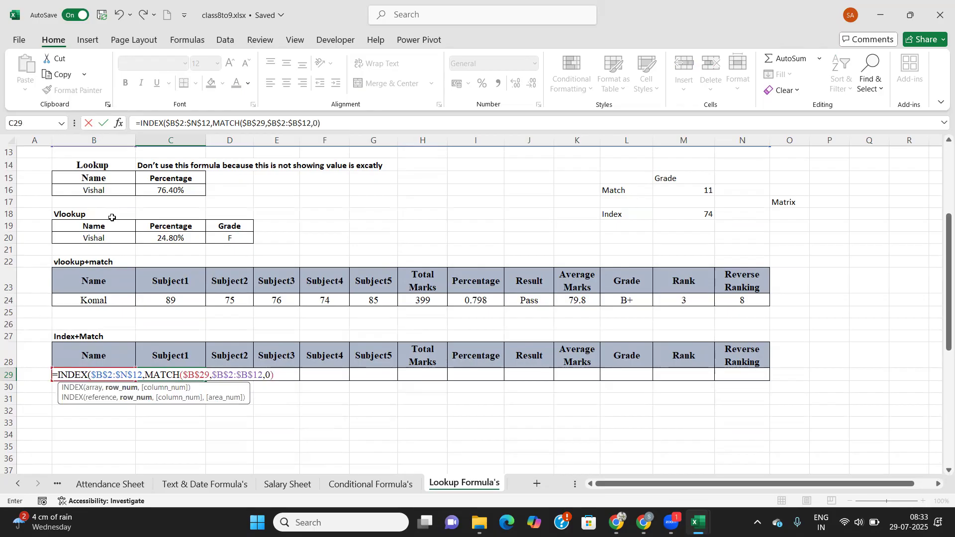
{"action": "type", "text": ","}
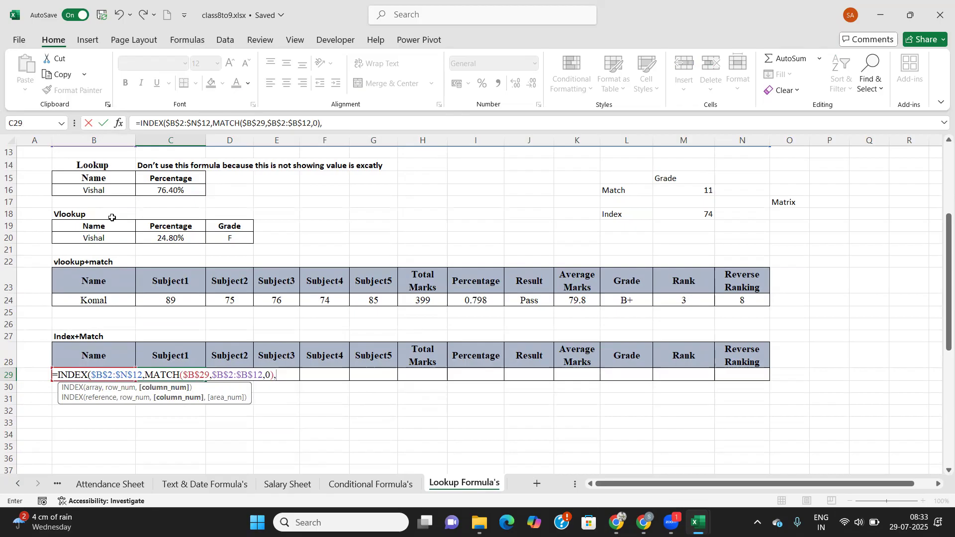
Add MATCH(C28,$B$2:$N$2,0) as the column number argument and complete the INDEX formula in C29.
{"action": "type", "text": "matc"}
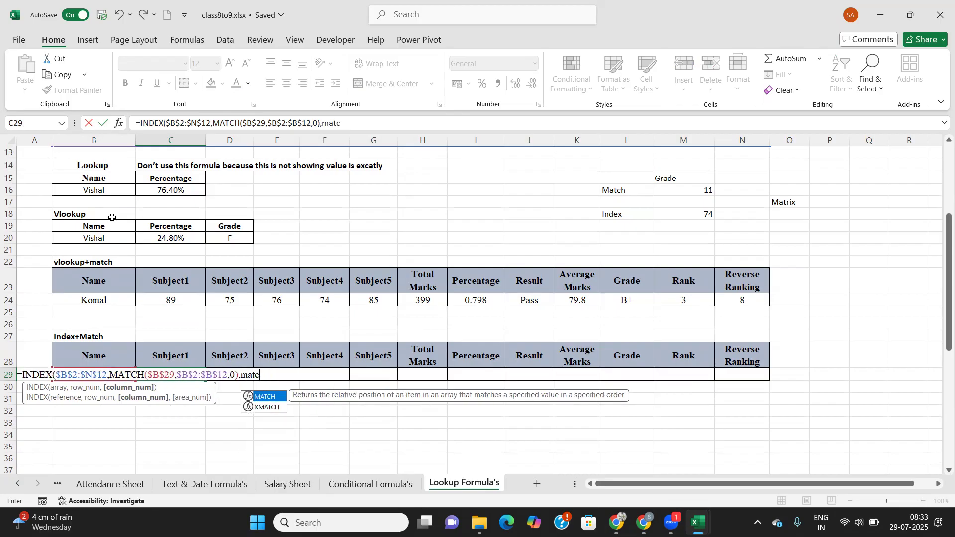
{"action": "key", "text": "Tab"}
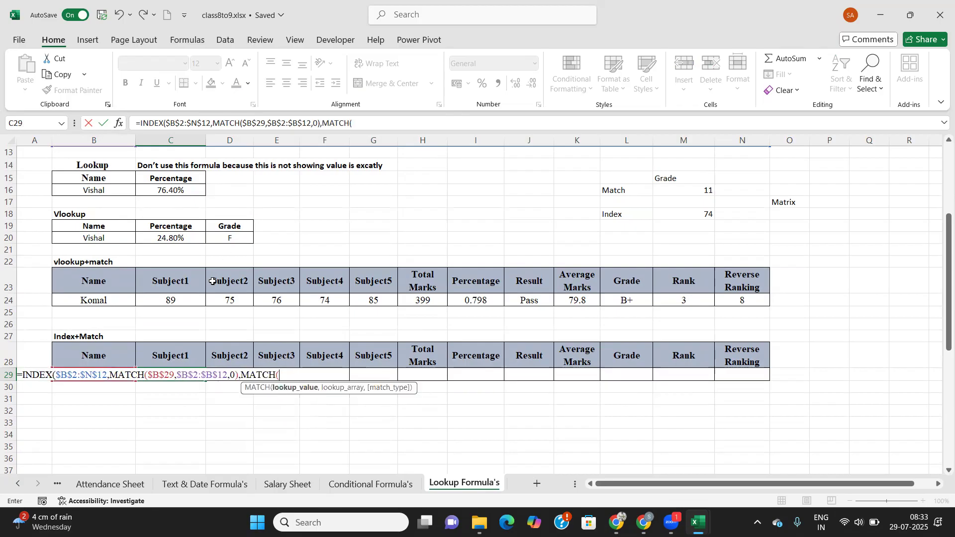
{"action": "left_click", "coordinate": [167, 354]}
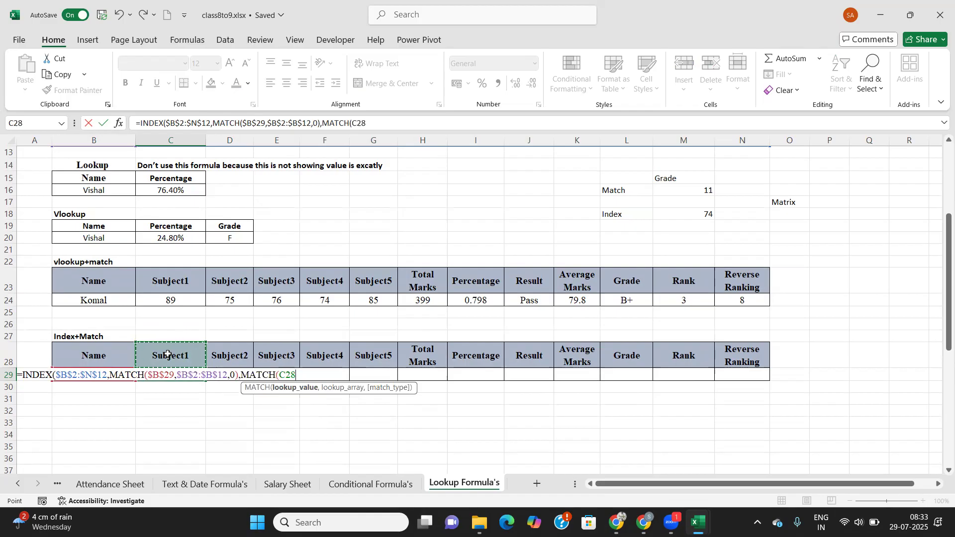
{"action": "type", "text": ","}
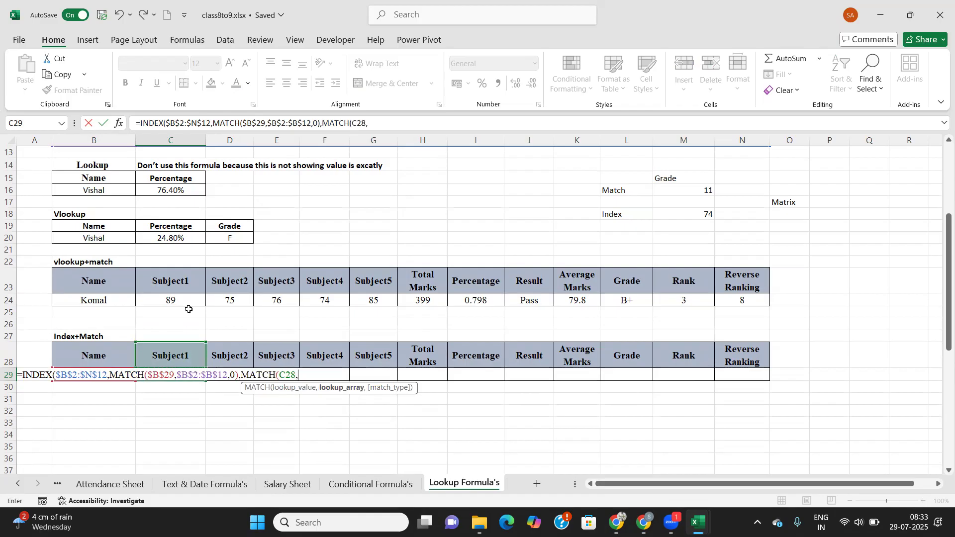
{"action": "scroll", "coordinate": [187, 306], "scroll_direction": "up", "scroll_amount": 4}
{"action": "left_click_drag", "start_coordinate": [82, 180], "coordinate": [743, 183]}
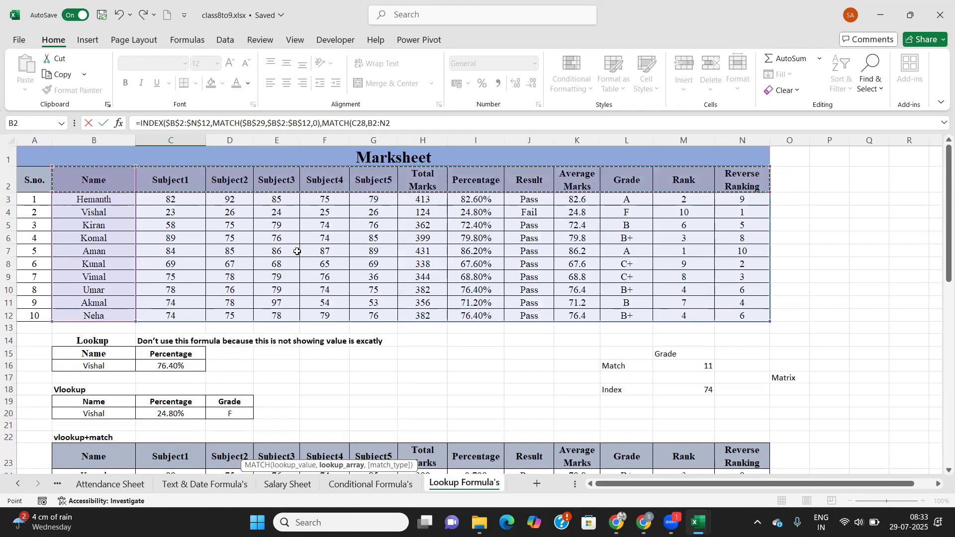
{"action": "scroll", "coordinate": [296, 251], "scroll_direction": "down", "scroll_amount": 4}
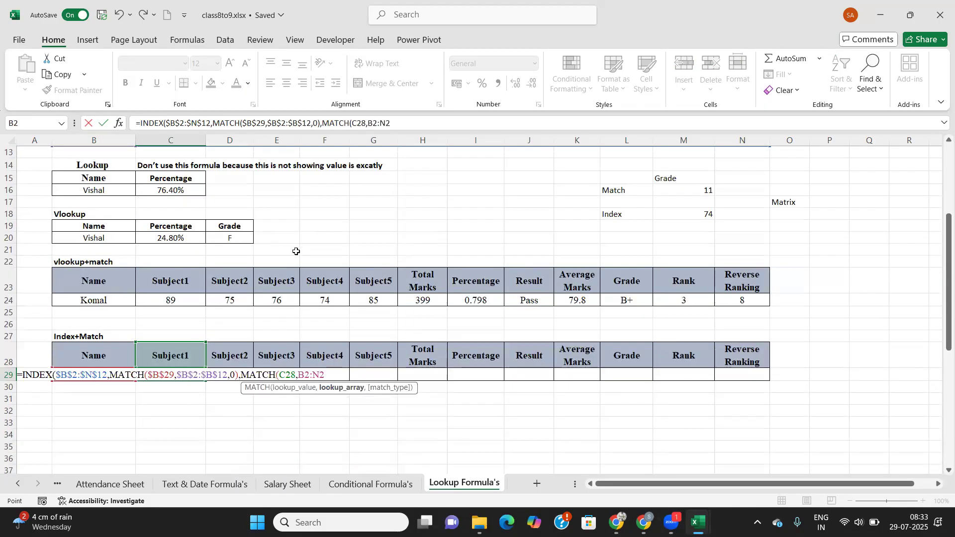
{"action": "key", "text": "F4"}
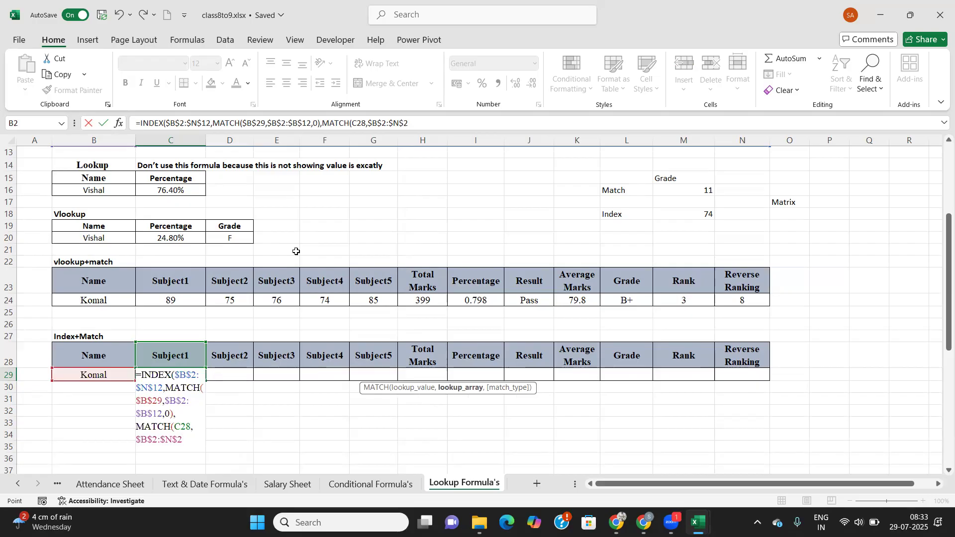
{"action": "type", "text": ",0"}
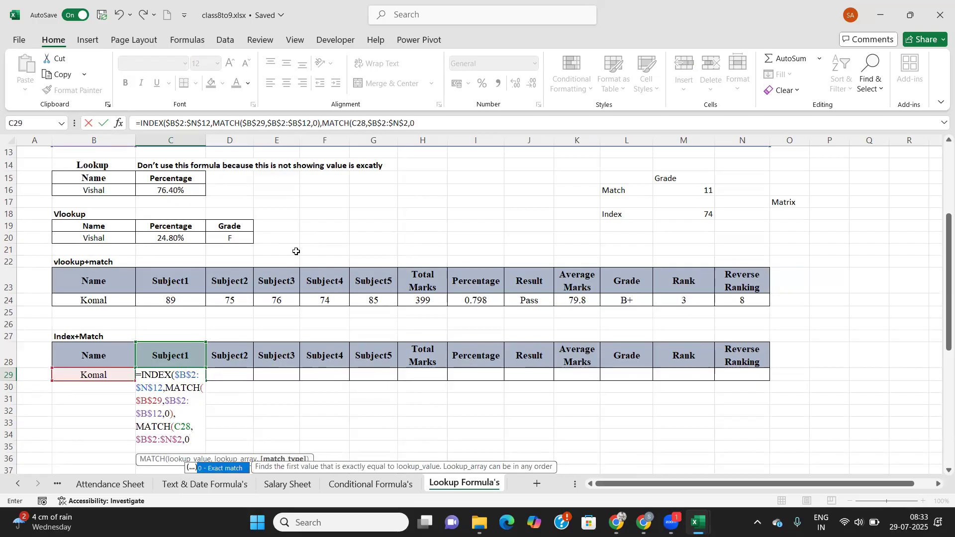
{"action": "type", "text": ")"}
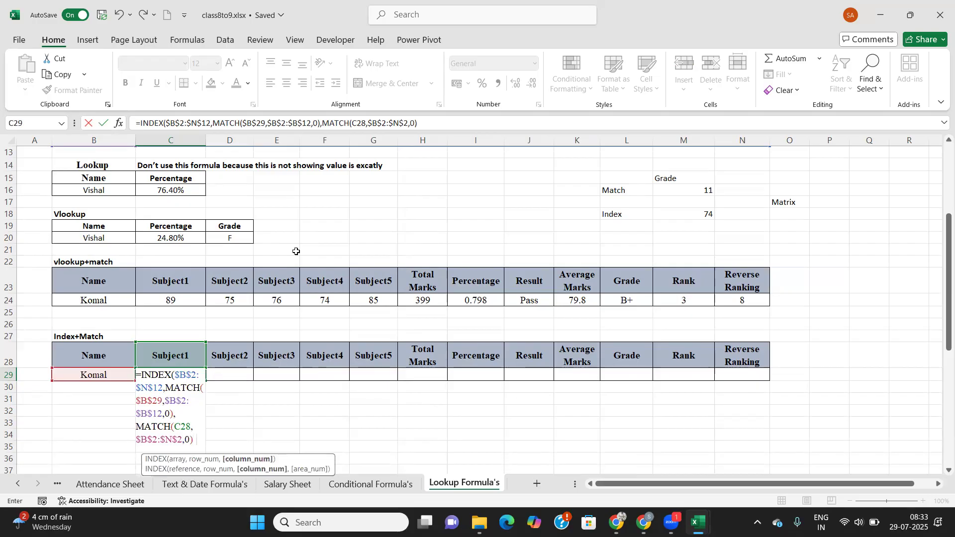
{"action": "type", "text": ")"}
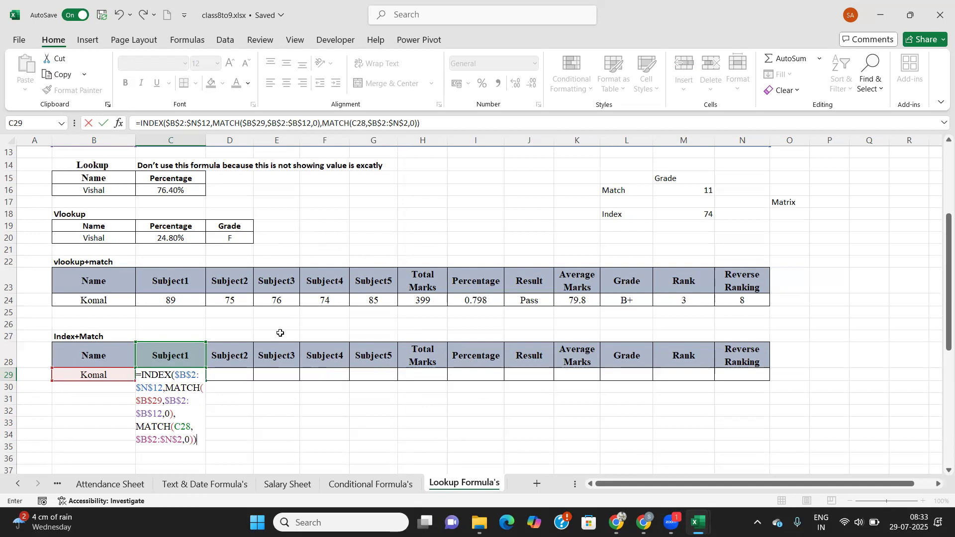
{"action": "key", "text": "Return"}
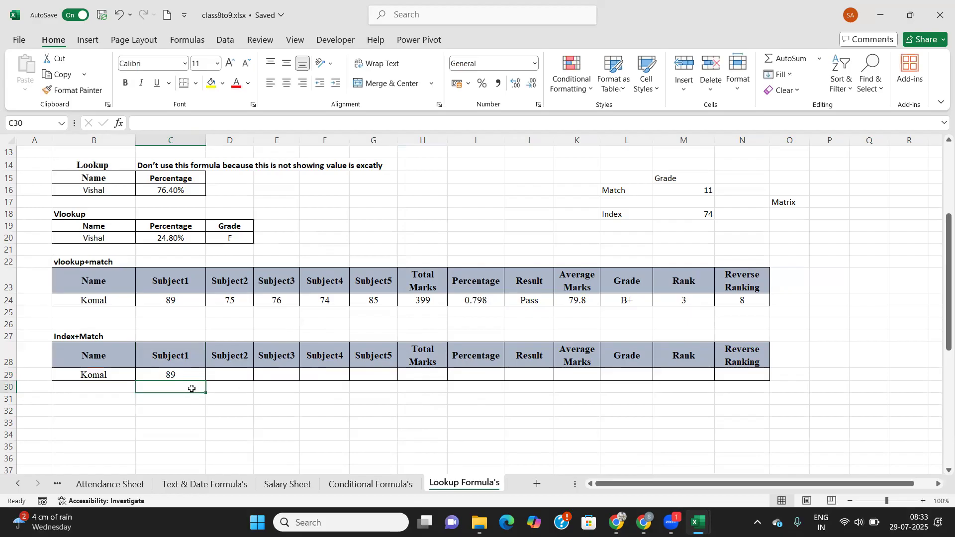
Fill the C29 formula across the Index+Match row through Reverse Ranking in N29, and reselect C29.
{"action": "left_click", "coordinate": [198, 374]}
{"action": "left_click_drag", "start_coordinate": [207, 382], "coordinate": [756, 387]}
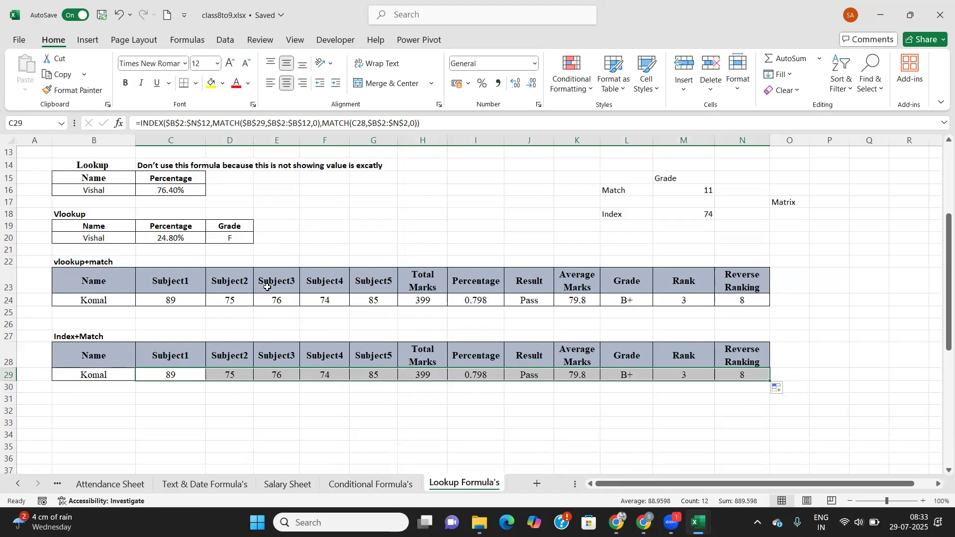
{"action": "left_click", "coordinate": [186, 374]}
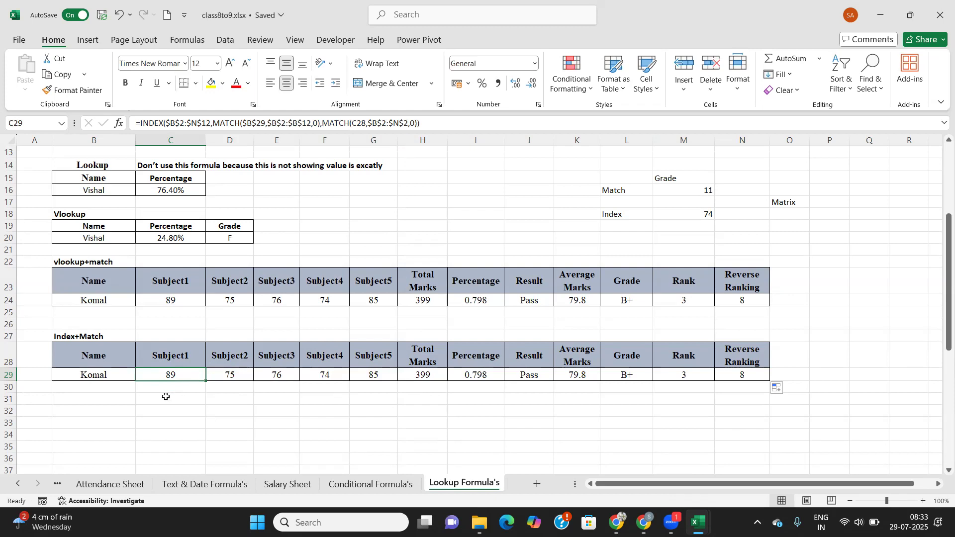
Select the student names in B3:B12 of the Marksheet table to examine the lookup column.
{"action": "scroll", "coordinate": [166, 397], "scroll_direction": "up", "scroll_amount": 4}
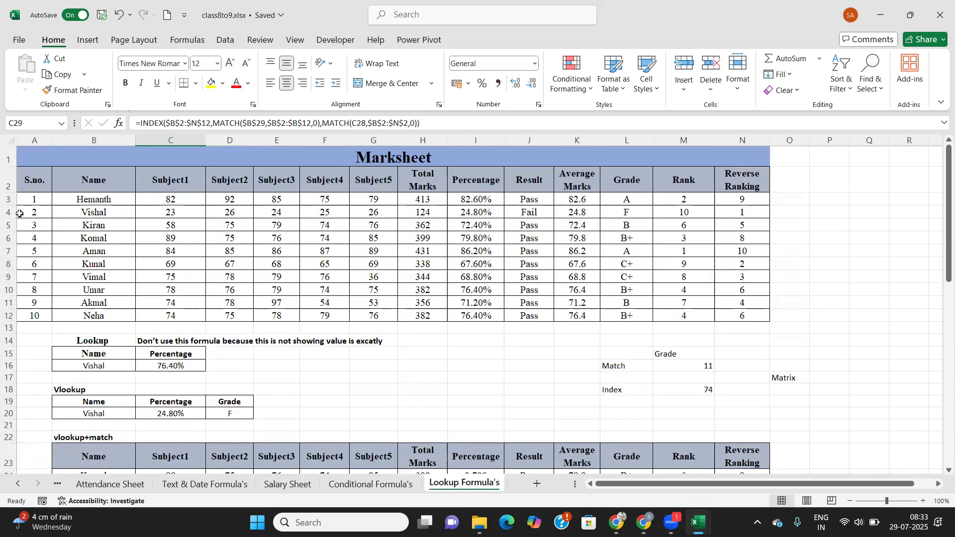
{"action": "left_click", "coordinate": [93, 205]}
{"action": "left_click_drag", "start_coordinate": [93, 205], "coordinate": [95, 316]}
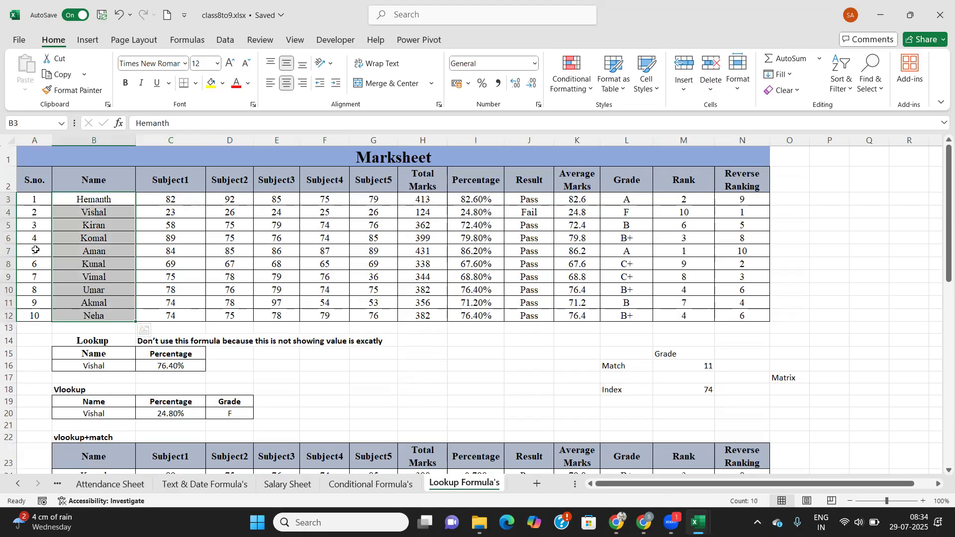
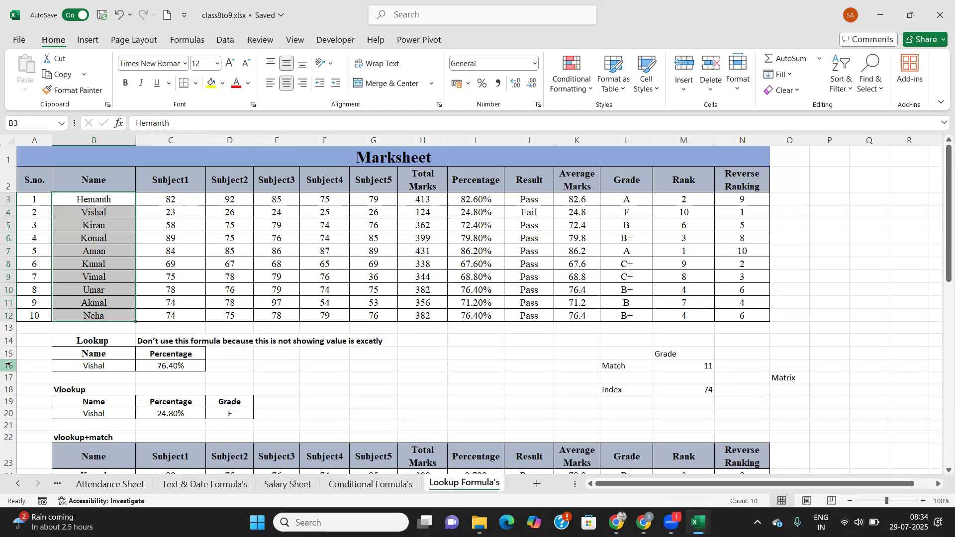
Title a new example Vlookup in B31 and enter the header Name in B32.
{"action": "scroll", "coordinate": [7, 370], "scroll_direction": "down", "scroll_amount": 6}
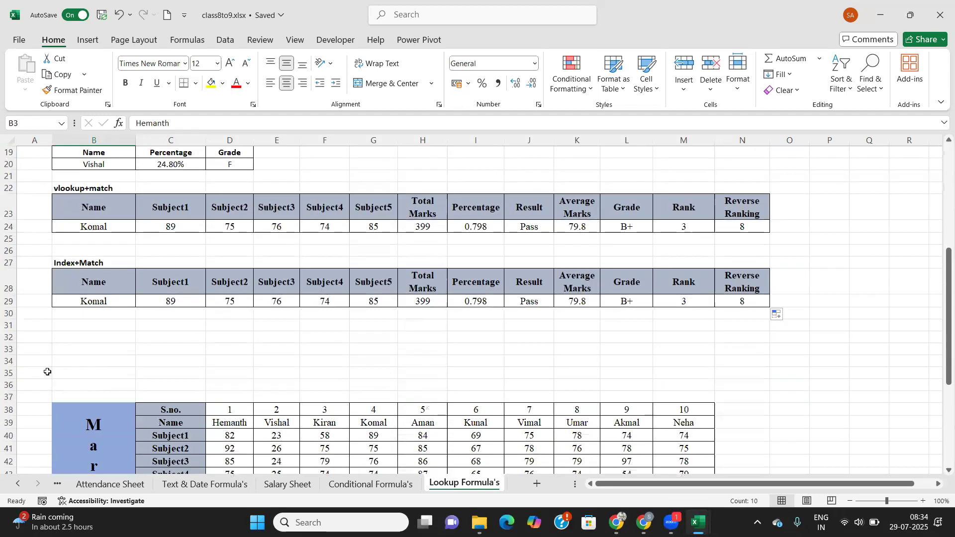
{"action": "left_click", "coordinate": [96, 325]}
{"action": "type", "text": "V"}
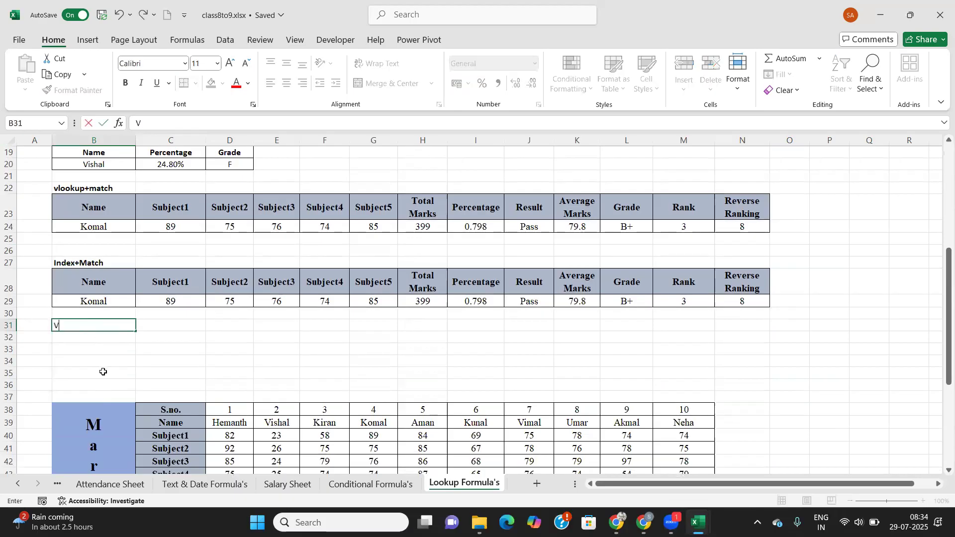
{"action": "type", "text": "lookup"}
{"action": "key", "text": "Return"}
{"action": "type", "text": "Name"}
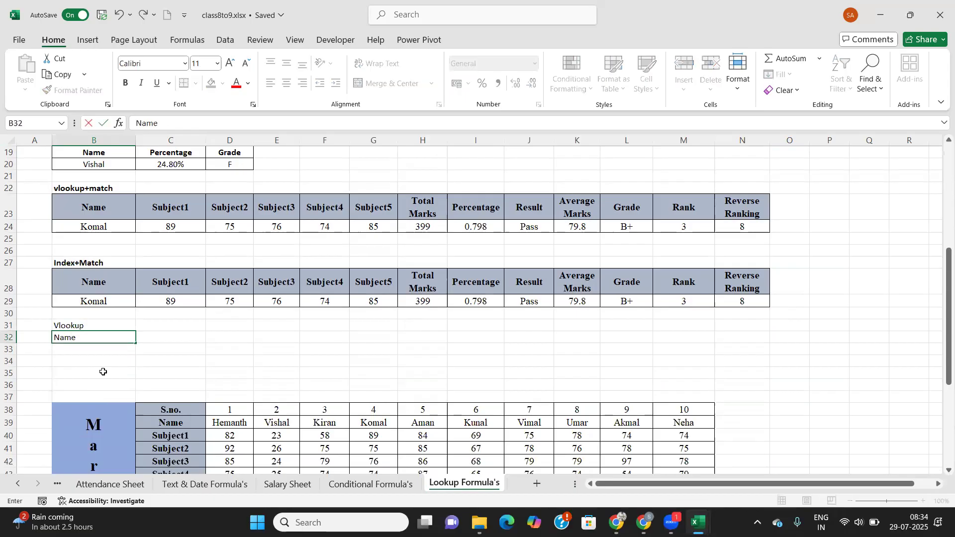
Enter the header S.No. in C32 beside the Name header.
{"action": "key", "text": "Tab"}
{"action": "type", "text": "S."}
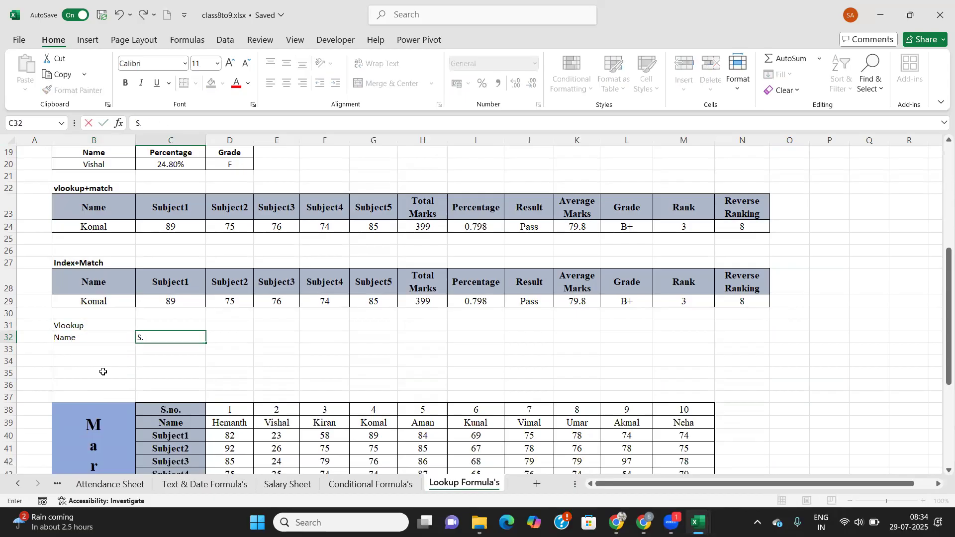
{"action": "key", "text": "Tab"}
{"action": "type", "text": "n"}
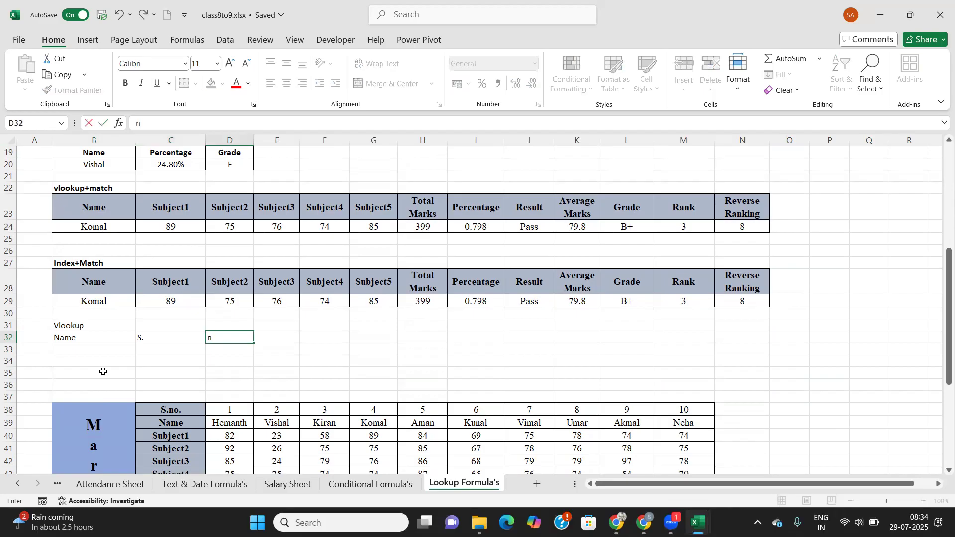
{"action": "key", "text": "Left"}
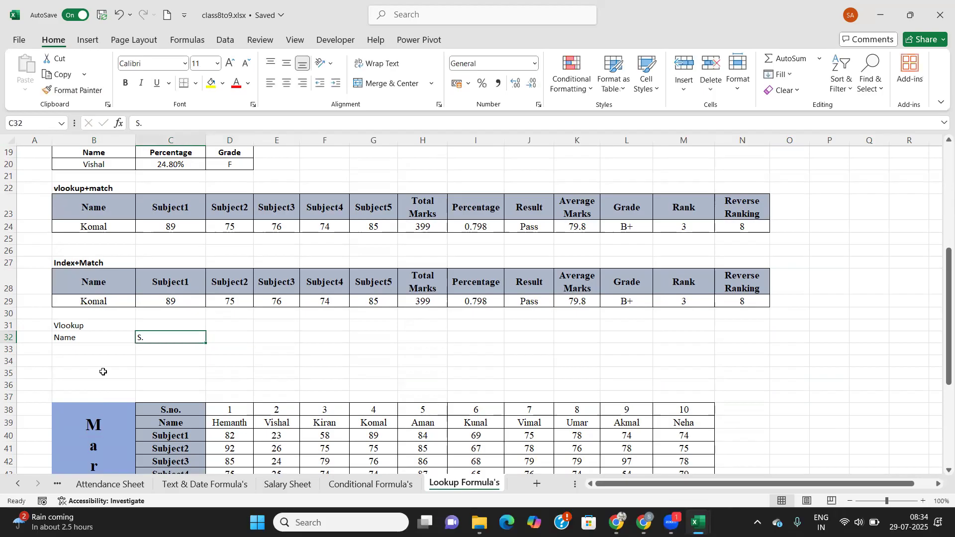
{"action": "type", "text": "S.No"}
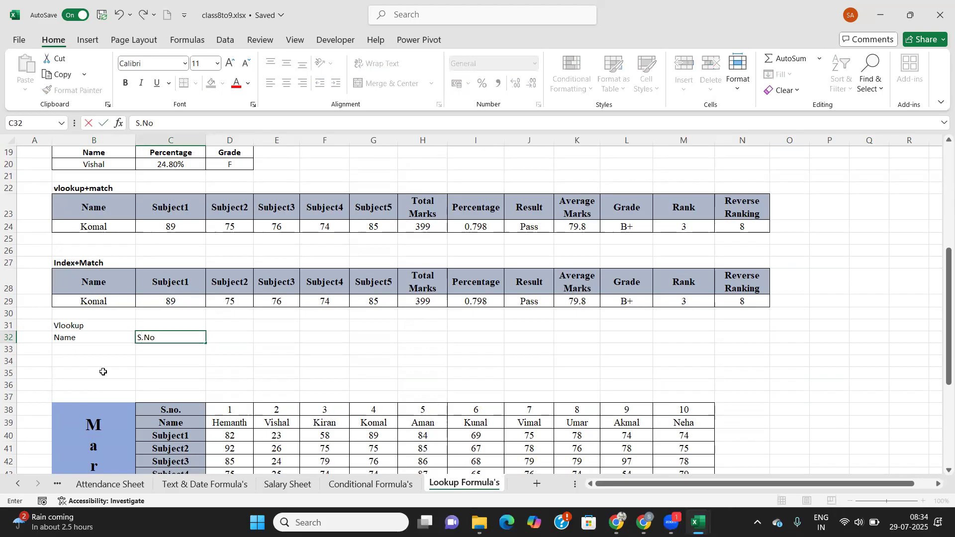
{"action": "type", "text": "."}
{"action": "key", "text": "Tab"}
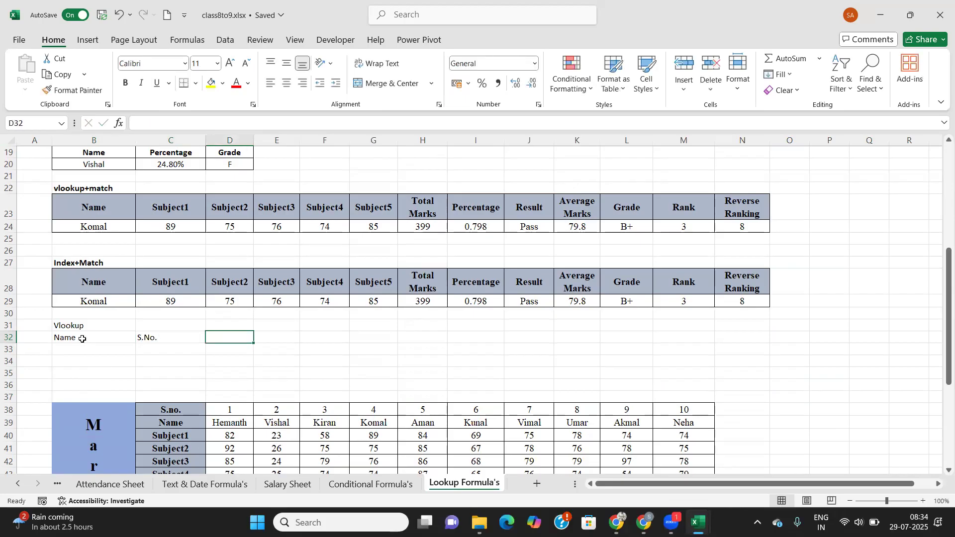
Apply all borders to B32:C33 and enter the fourth student's name from the Marksheet in B33.
{"action": "left_click_drag", "start_coordinate": [79, 337], "coordinate": [172, 354]}
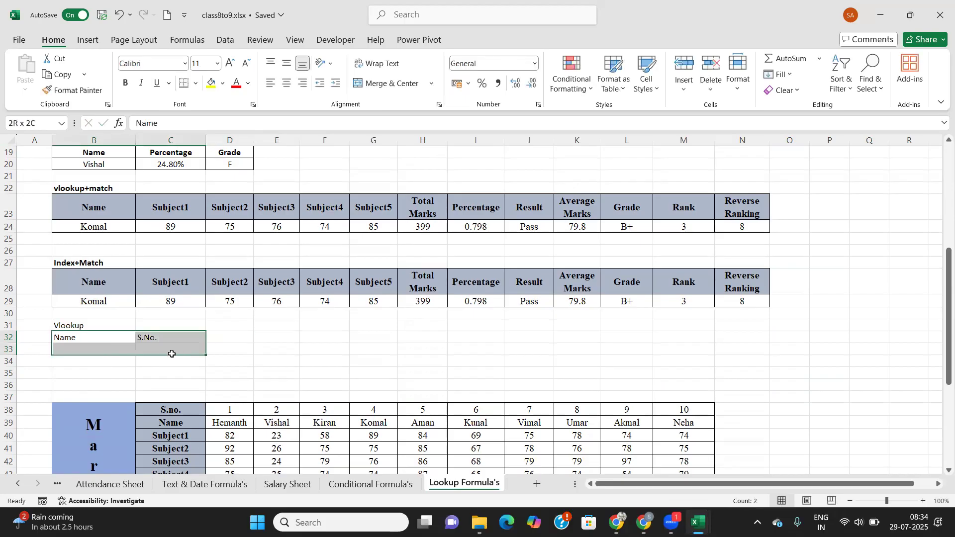
{"action": "left_click", "coordinate": [198, 84]}
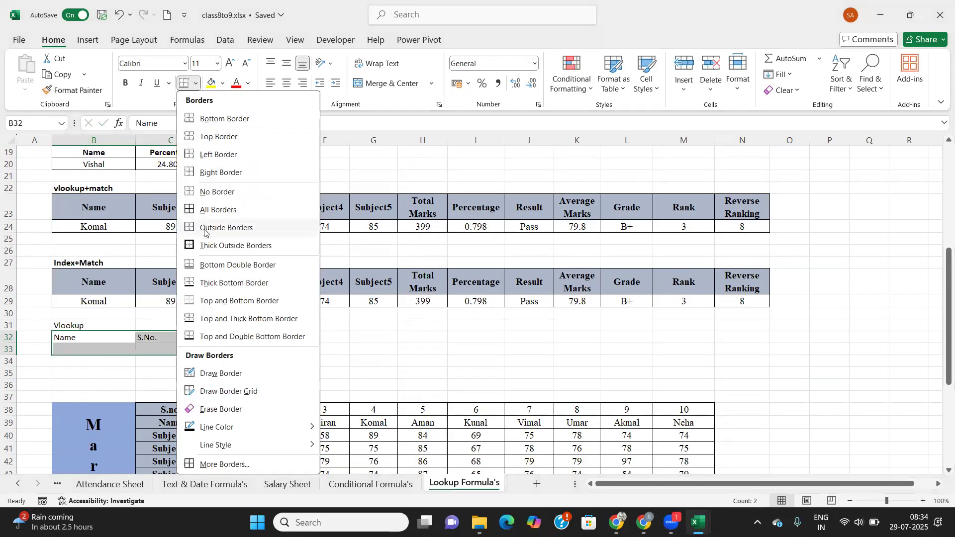
{"action": "left_click", "coordinate": [216, 208]}
{"action": "left_click", "coordinate": [111, 352]}
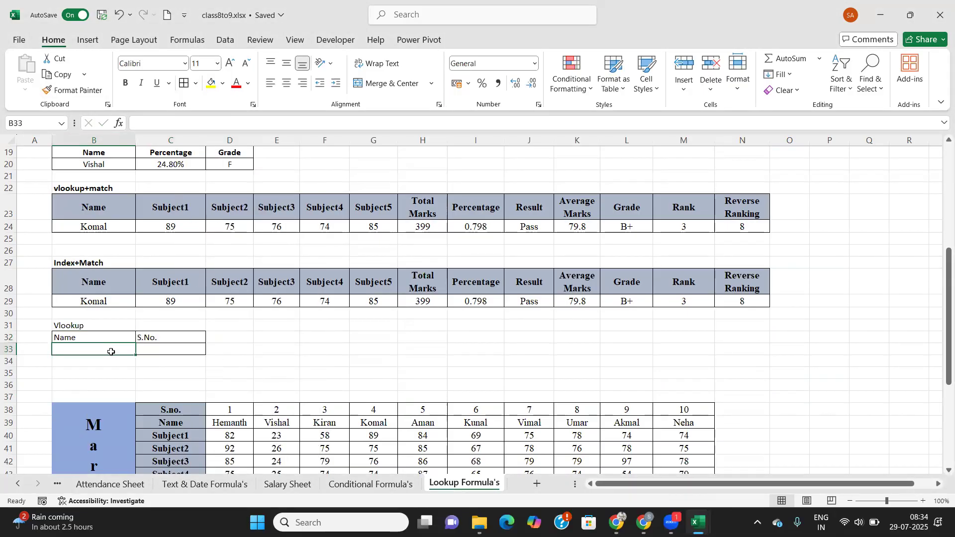
{"action": "type", "text": "Komal"}
{"action": "key", "text": "Tab"}
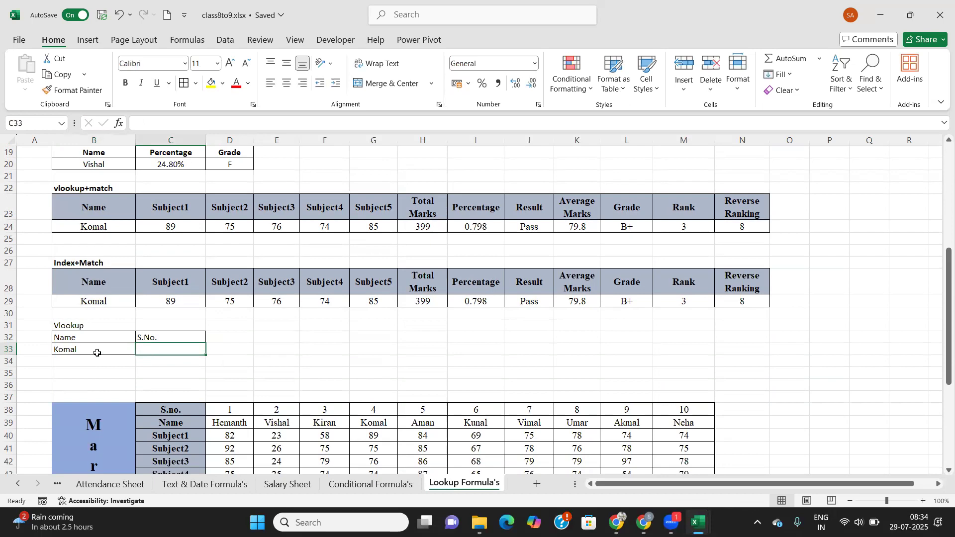
Try to look up the student's serial number in C33 with =VLOOKUP(B33,A2:N12,1,0).
{"action": "type", "text": "=vl"}
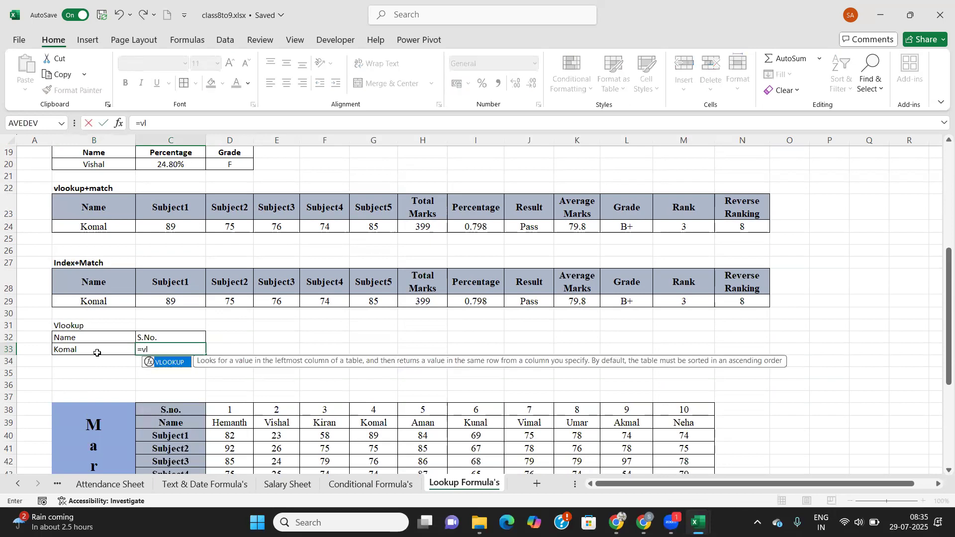
{"action": "key", "text": "Tab"}
{"action": "left_click", "coordinate": [93, 348]}
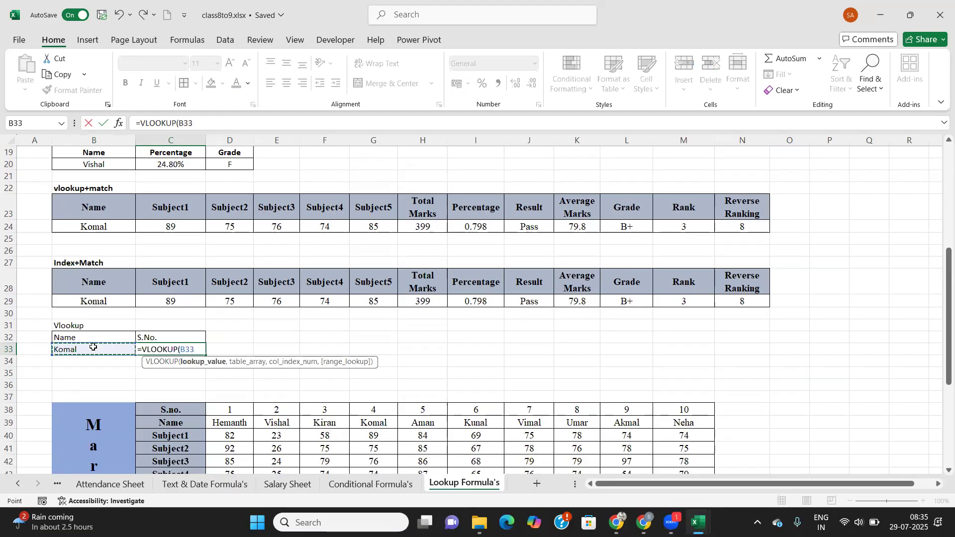
{"action": "type", "text": ","}
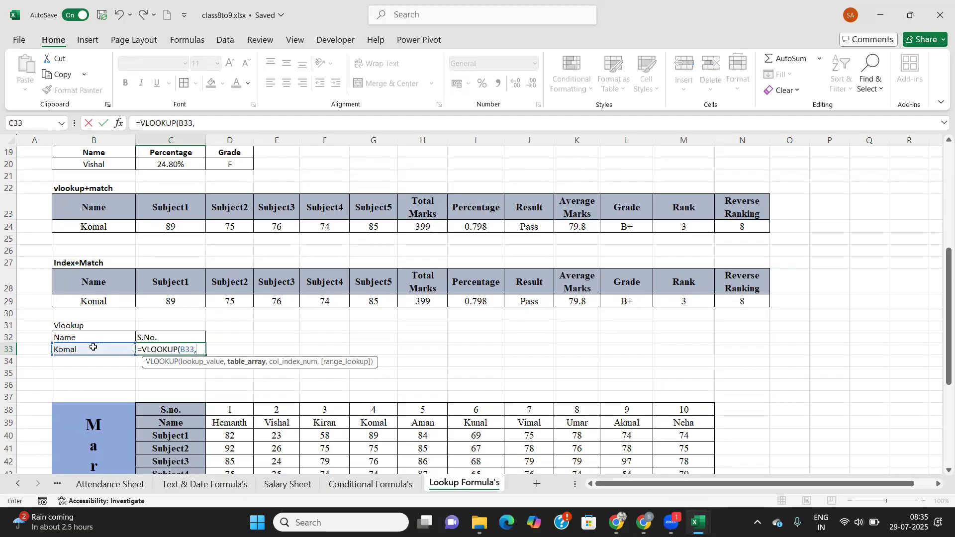
{"action": "scroll", "coordinate": [156, 334], "scroll_direction": "up", "scroll_amount": 3}
{"action": "scroll", "coordinate": [156, 334], "scroll_direction": "up", "scroll_amount": 3}
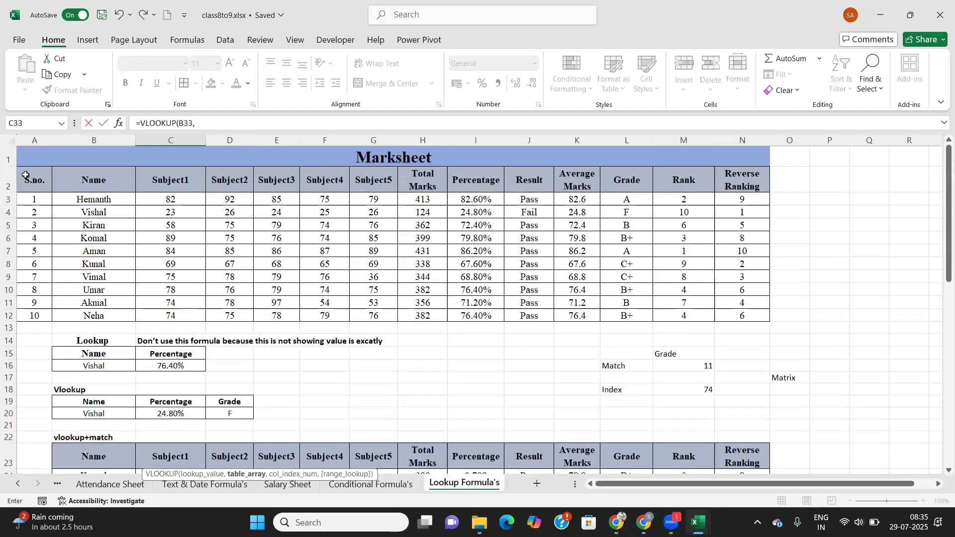
{"action": "left_click_drag", "start_coordinate": [26, 175], "coordinate": [733, 319]}
{"action": "scroll", "coordinate": [397, 300], "scroll_direction": "down", "scroll_amount": 4}
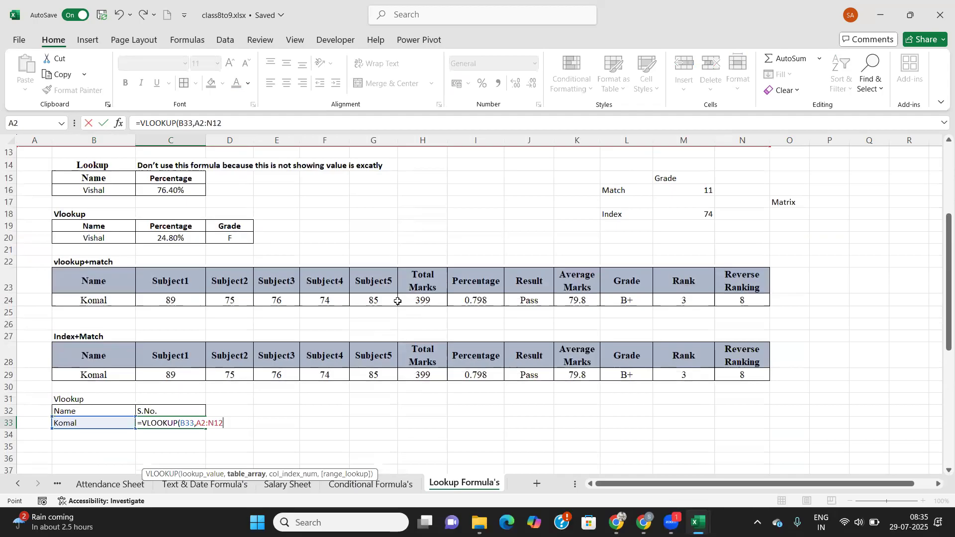
{"action": "type", "text": ","}
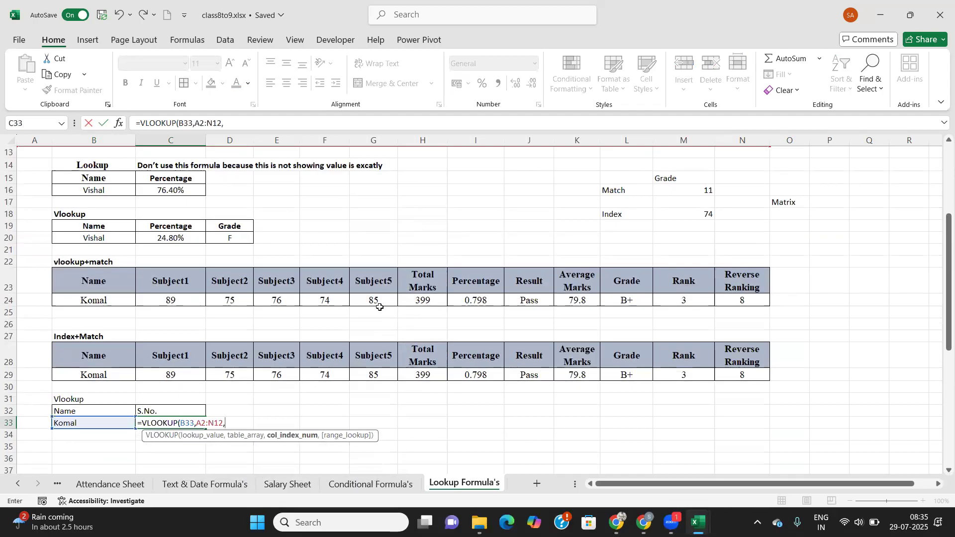
{"action": "type", "text": "1,0"}
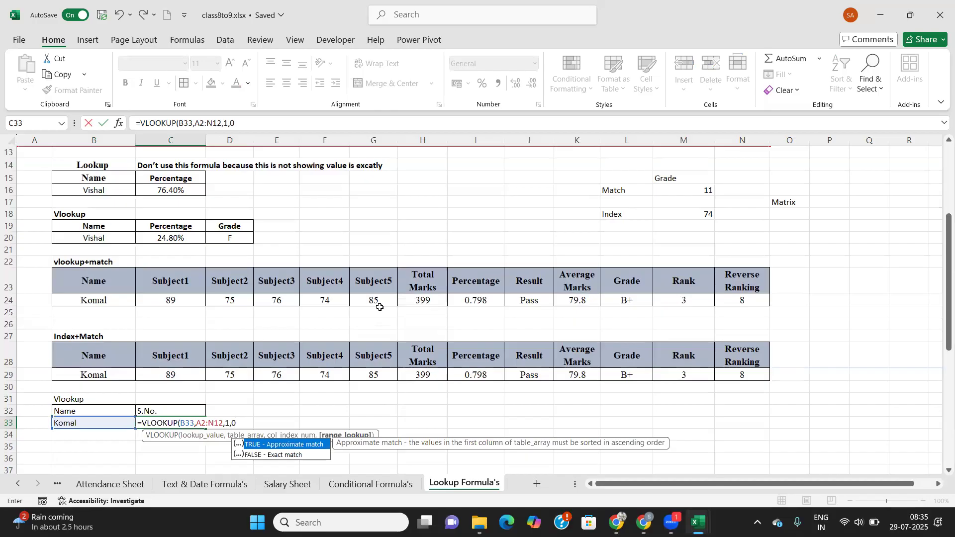
{"action": "type", "text": ")"}
{"action": "key", "text": "Return"}
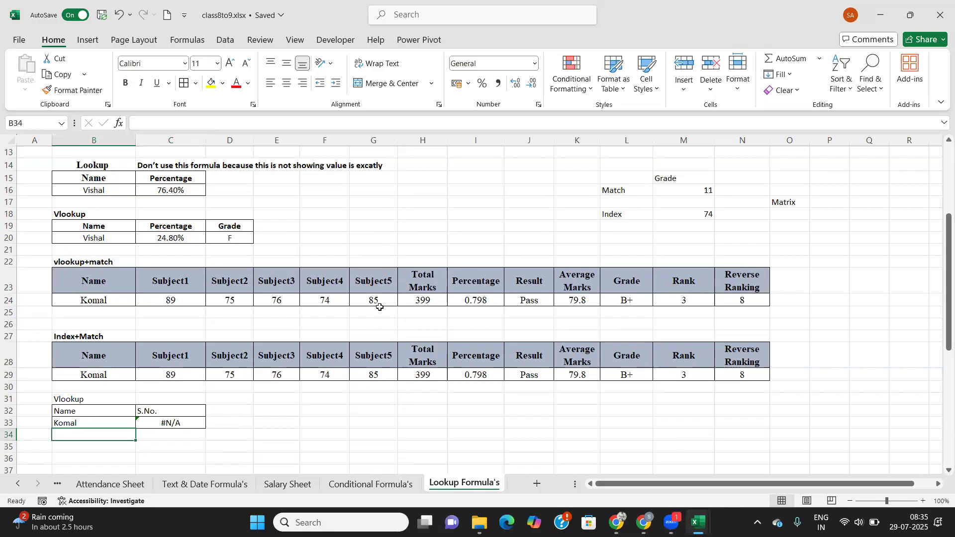
Examine the VLOOKUP in C33 against the Marksheet, comparing ranges B2:N12 and A2:N12 and the position of the Name column.
{"action": "left_click", "coordinate": [169, 424]}
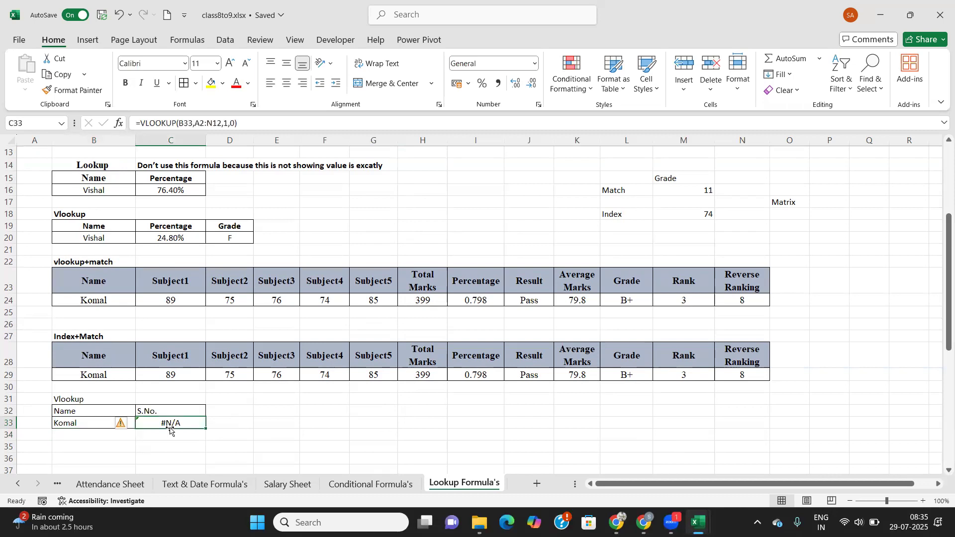
{"action": "scroll", "coordinate": [172, 427], "scroll_direction": "up", "scroll_amount": 4}
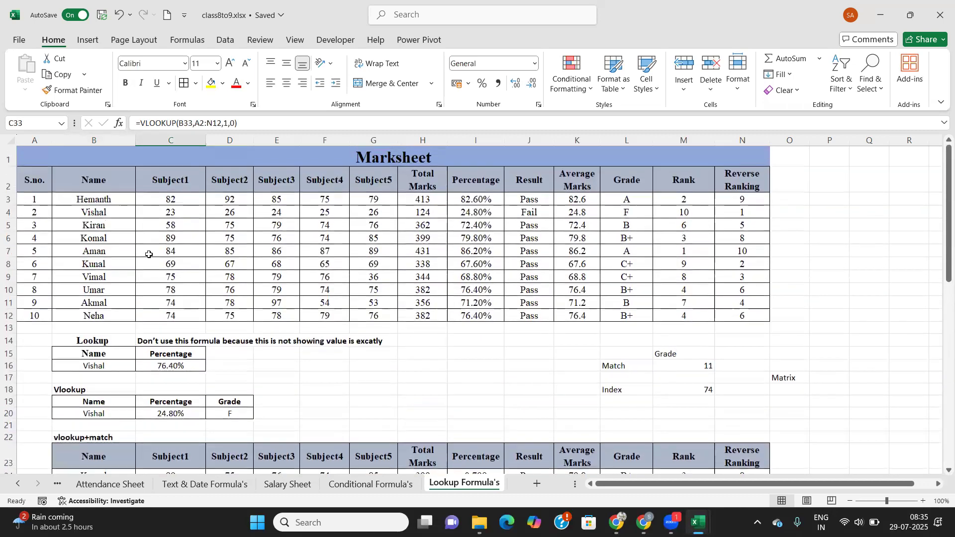
{"action": "left_click_drag", "start_coordinate": [101, 176], "coordinate": [749, 316]}
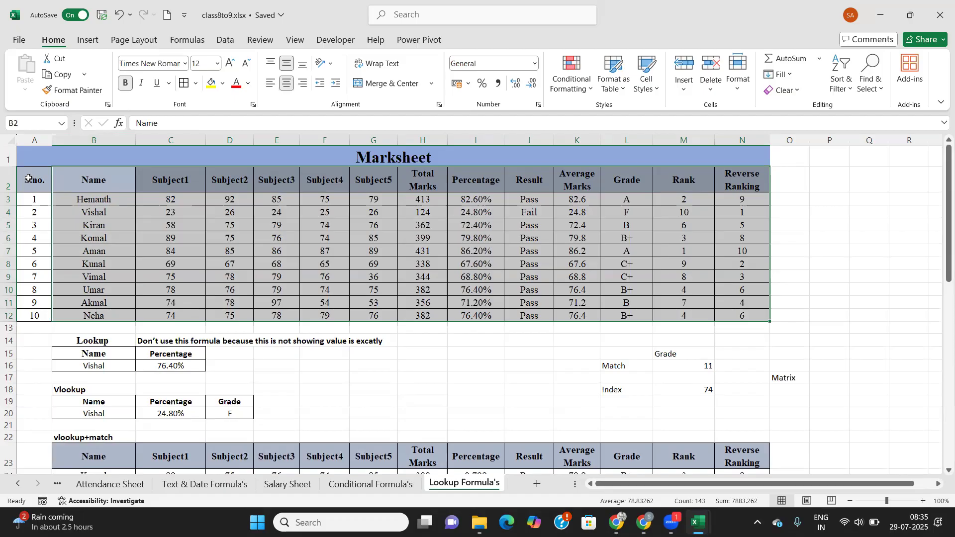
{"action": "left_click_drag", "start_coordinate": [29, 178], "coordinate": [733, 329]}
{"action": "left_click_drag", "start_coordinate": [98, 185], "coordinate": [743, 318]}
{"action": "scroll", "coordinate": [119, 319], "scroll_direction": "down", "scroll_amount": 2}
{"action": "scroll", "coordinate": [70, 252], "scroll_direction": "up", "scroll_amount": 2}
{"action": "left_click_drag", "start_coordinate": [35, 179], "coordinate": [347, 320]}
{"action": "left_click_drag", "start_coordinate": [699, 484], "coordinate": [130, 359]}
{"action": "scroll", "coordinate": [134, 347], "scroll_direction": "down", "scroll_amount": 2}
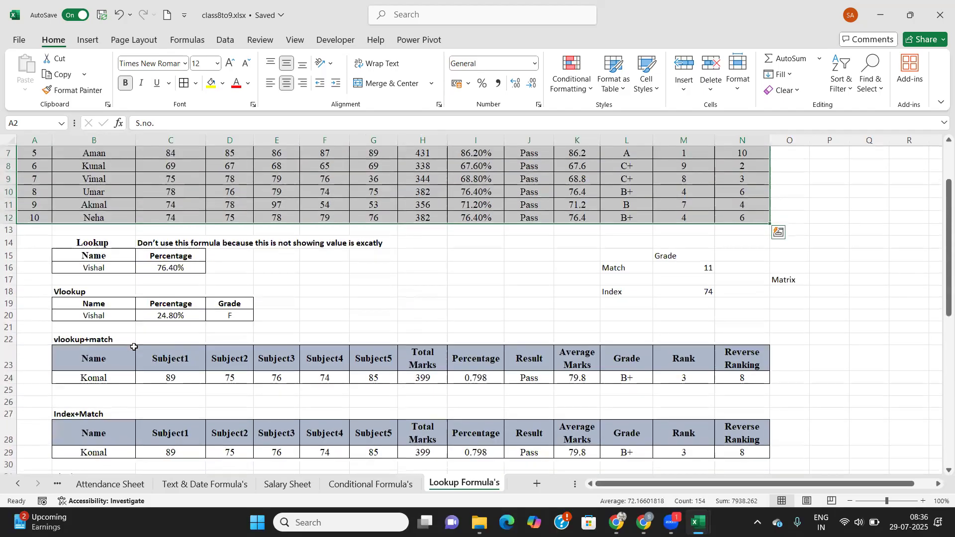
{"action": "scroll", "coordinate": [134, 347], "scroll_direction": "down", "scroll_amount": 3}
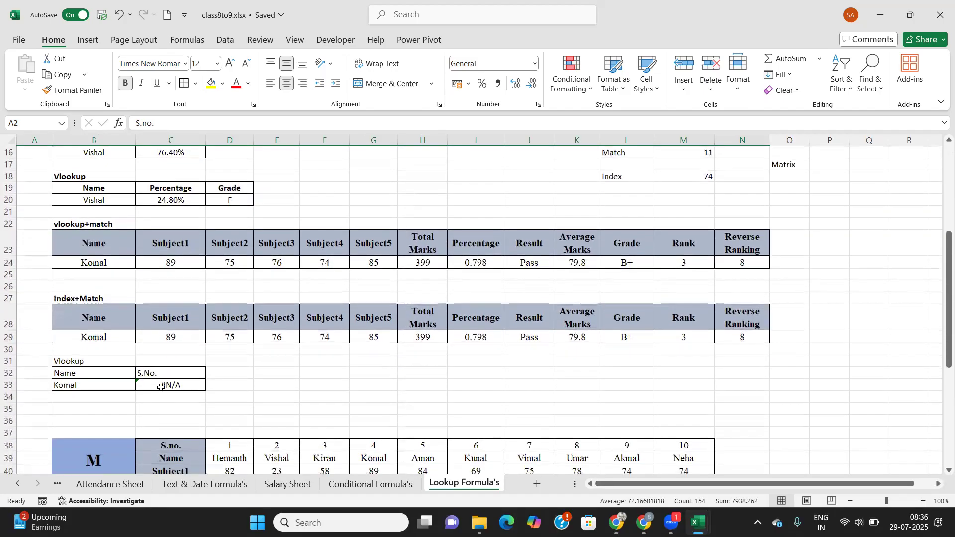
{"action": "scroll", "coordinate": [161, 387], "scroll_direction": "up", "scroll_amount": 5}
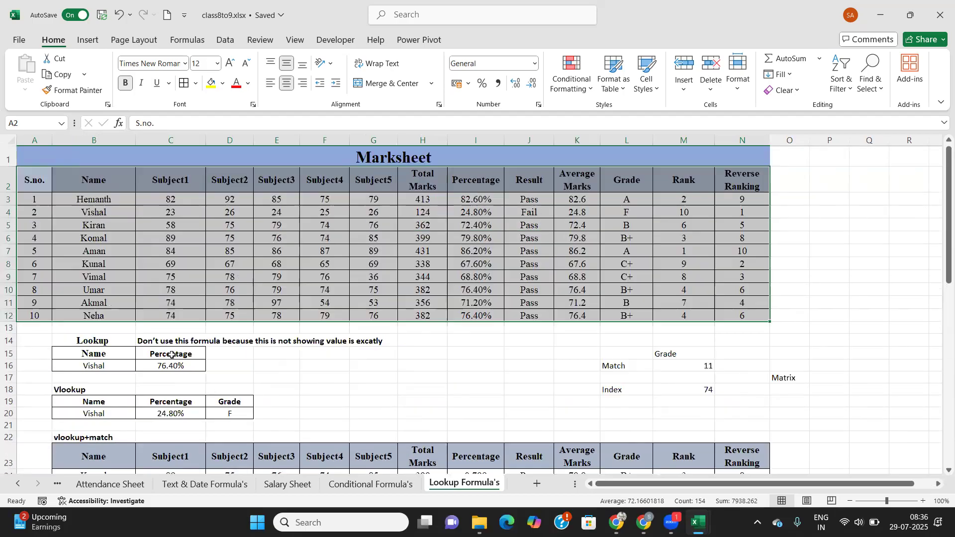
{"action": "left_click", "coordinate": [292, 356]}
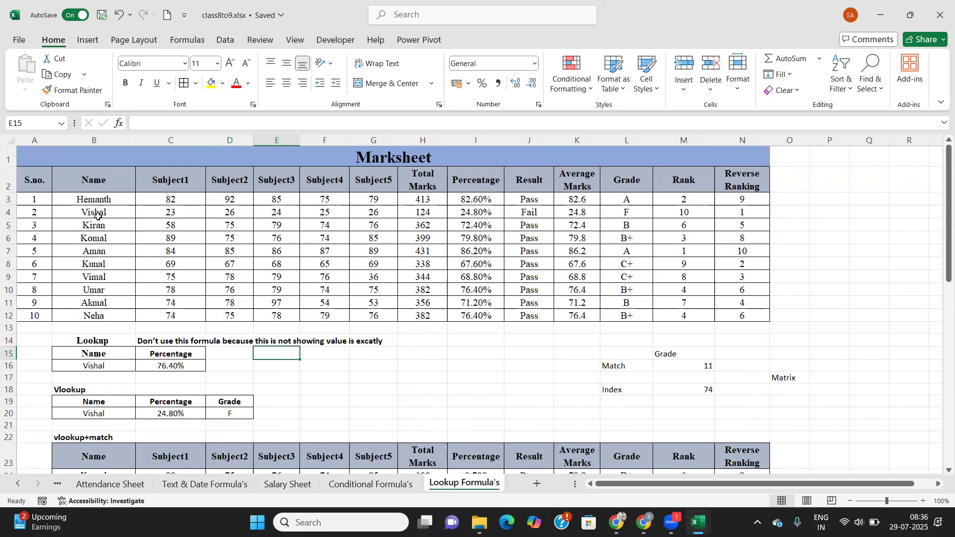
Retitle the example in B31 as Xlookup.
{"action": "scroll", "coordinate": [98, 216], "scroll_direction": "down", "scroll_amount": 4}
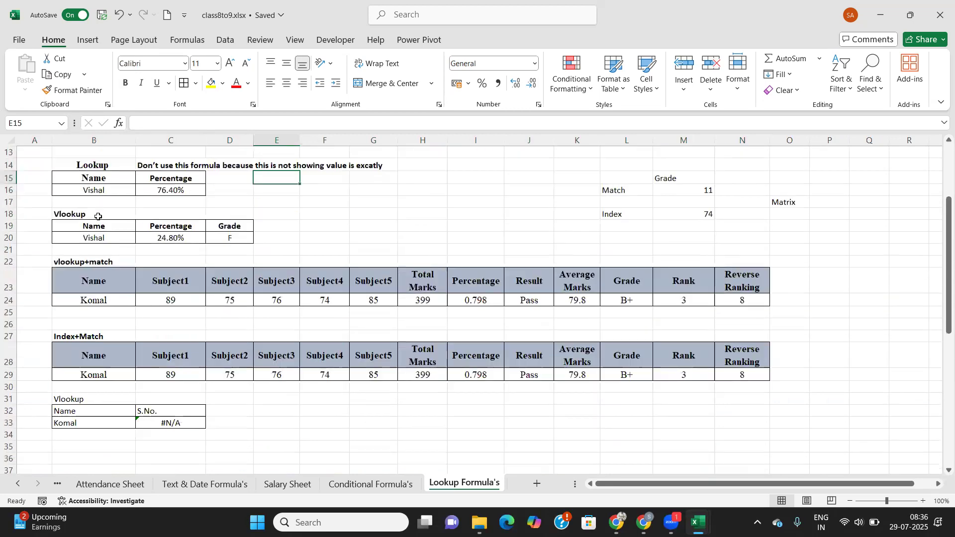
{"action": "scroll", "coordinate": [91, 361], "scroll_direction": "down", "scroll_amount": 1}
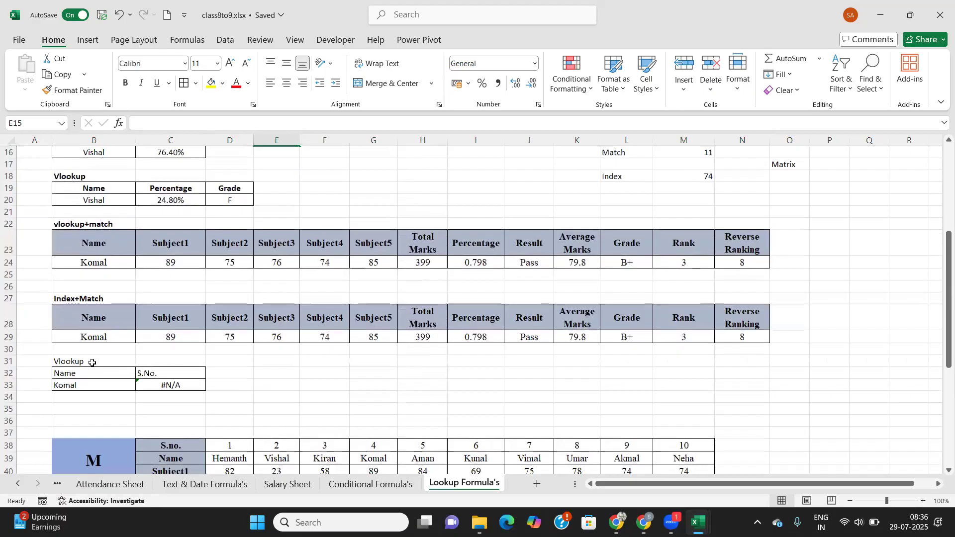
{"action": "left_click", "coordinate": [98, 360]}
{"action": "type", "text": "X"}
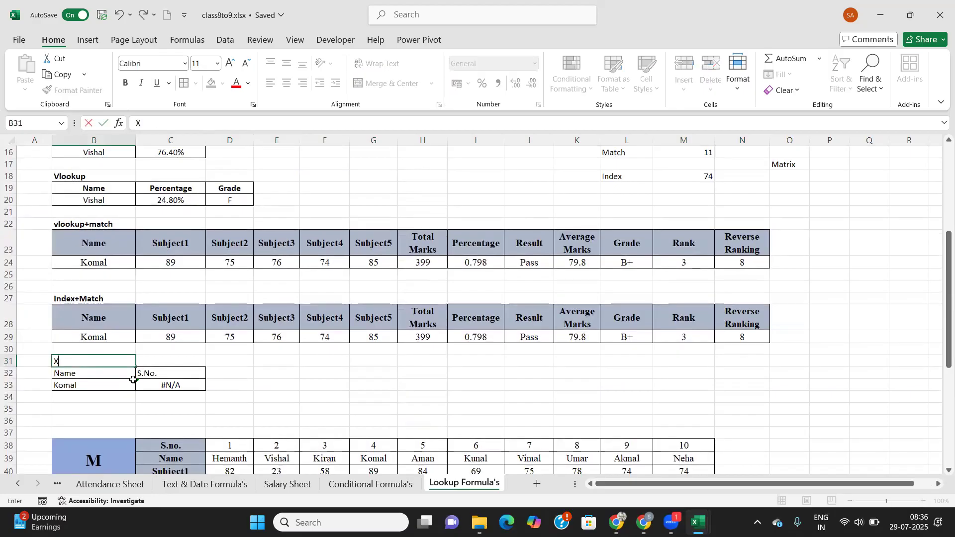
{"action": "type", "text": "lookup"}
{"action": "key", "text": "Return"}
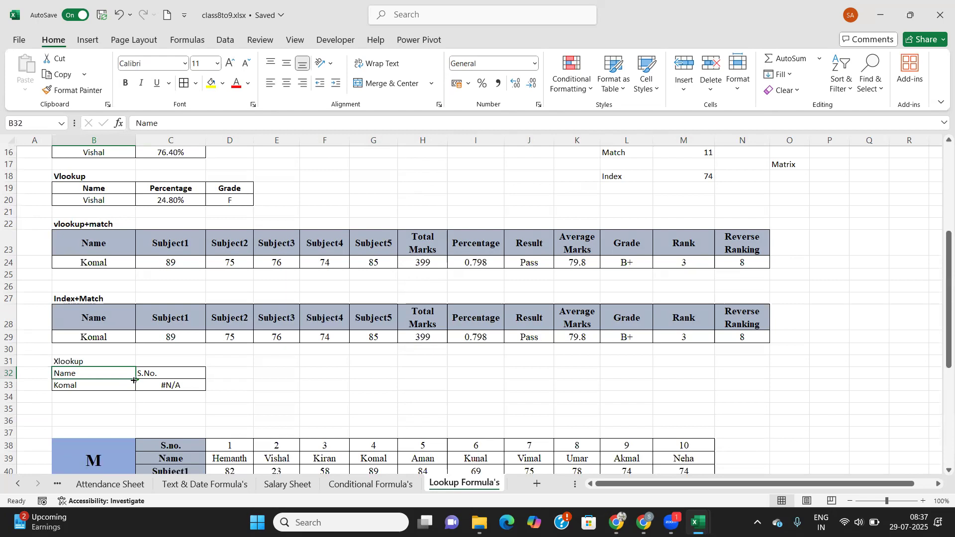
Start an XLOOKUP formula in C33 with B33 as the lookup value and the Marksheet's Name column B2:B12 as the lookup array.
{"action": "key", "text": "Down"}
{"action": "key", "text": "Right"}
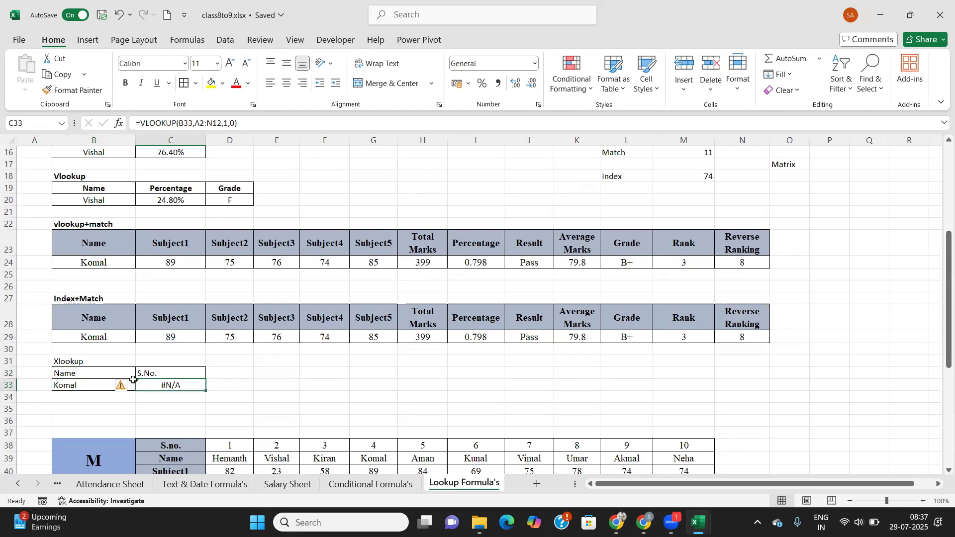
{"action": "type", "text": "="}
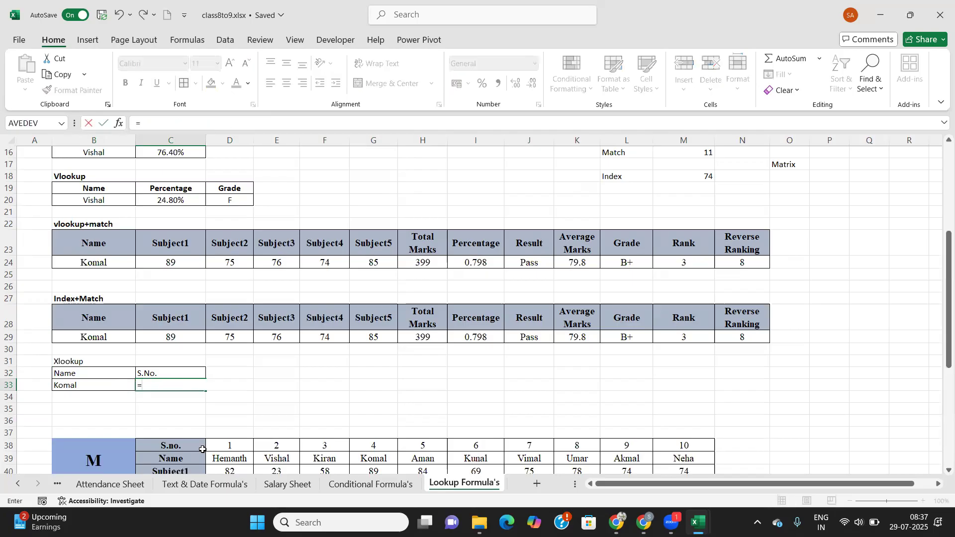
{"action": "type", "text": "xl"}
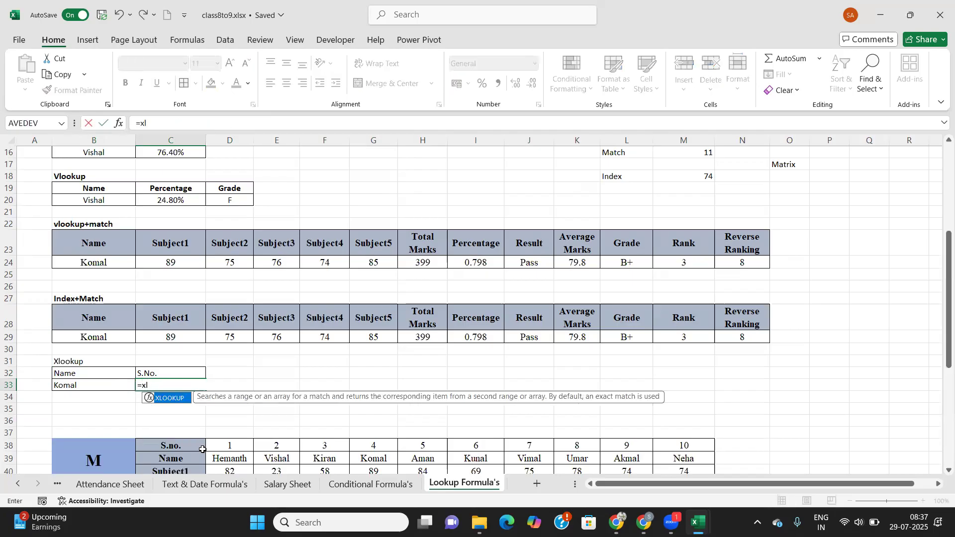
{"action": "key", "text": "Tab"}
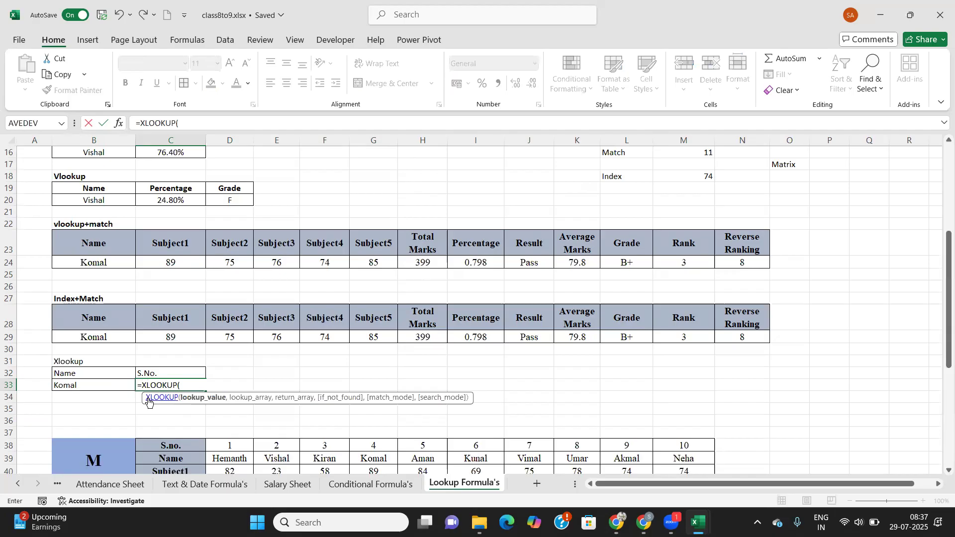
{"action": "left_click", "coordinate": [103, 388]}
{"action": "type", "text": ","}
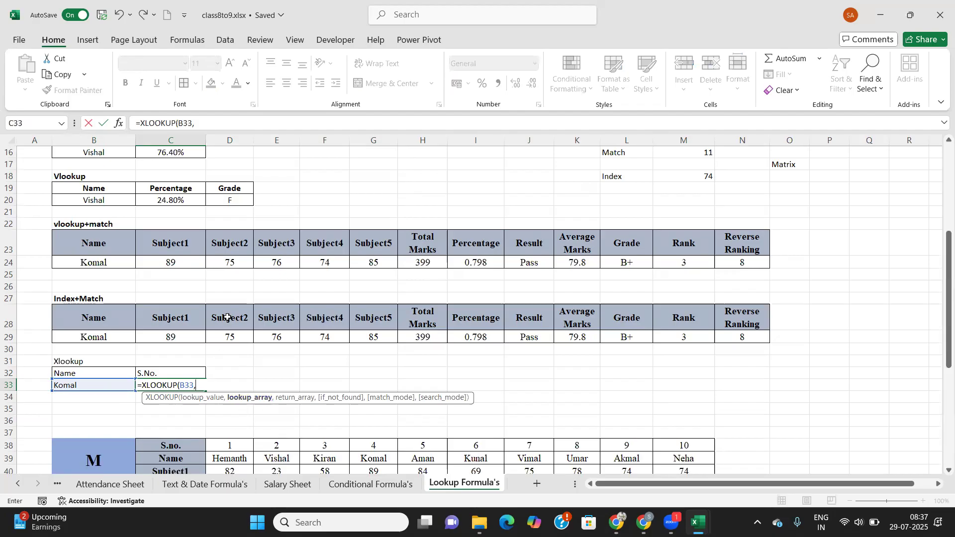
{"action": "scroll", "coordinate": [209, 311], "scroll_direction": "up", "scroll_amount": 5}
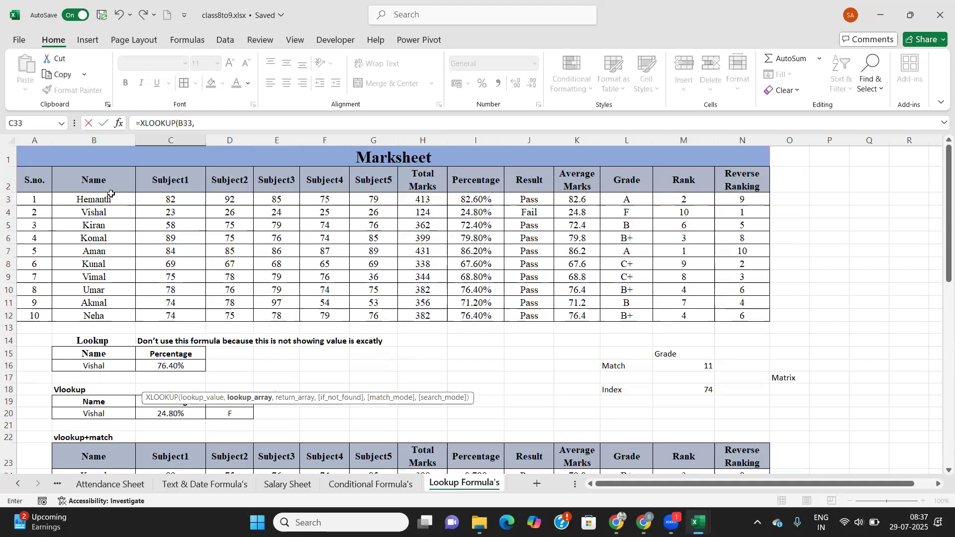
{"action": "left_click_drag", "start_coordinate": [109, 179], "coordinate": [104, 311]}
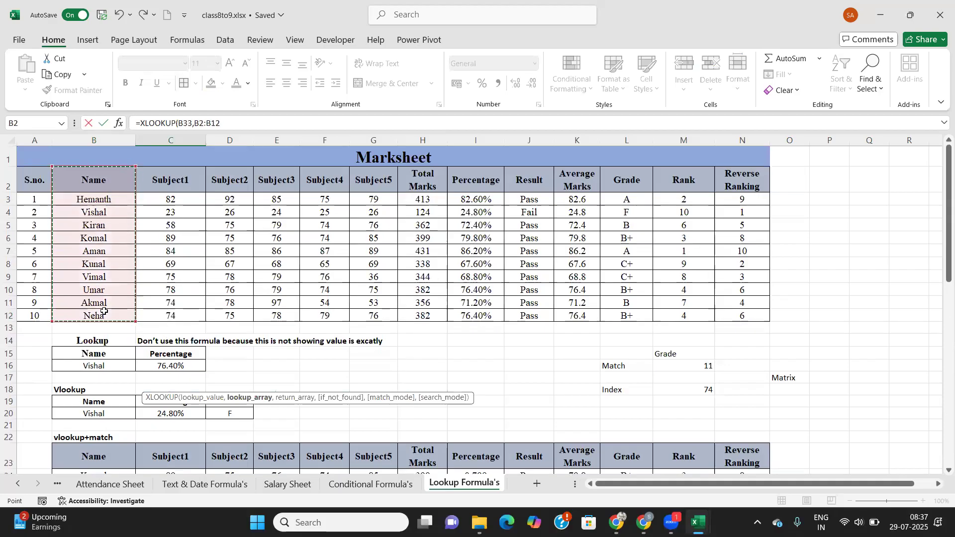
{"action": "scroll", "coordinate": [105, 312], "scroll_direction": "down", "scroll_amount": 4}
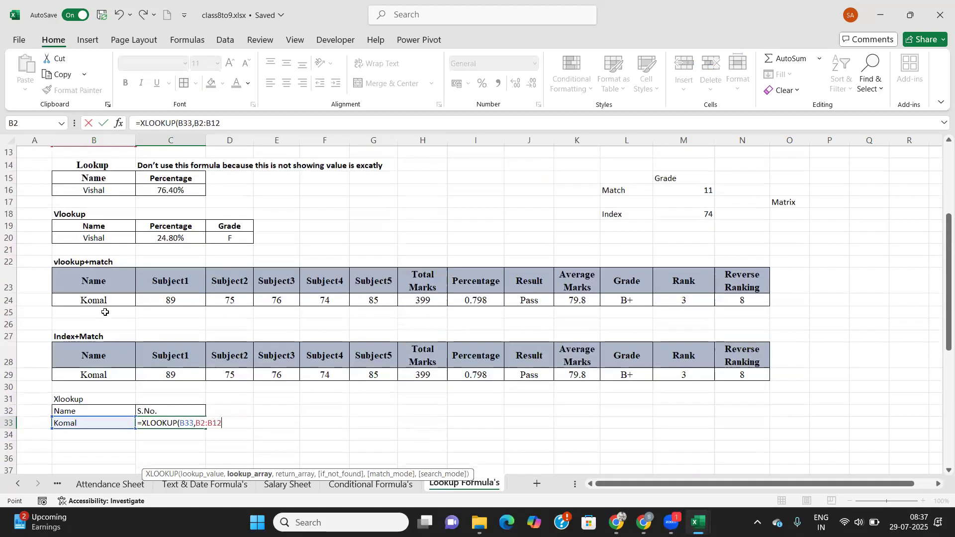
Complete the XLOOKUP in C33 with the S.no. column A2:A12 as the return array.
{"action": "type", "text": ","}
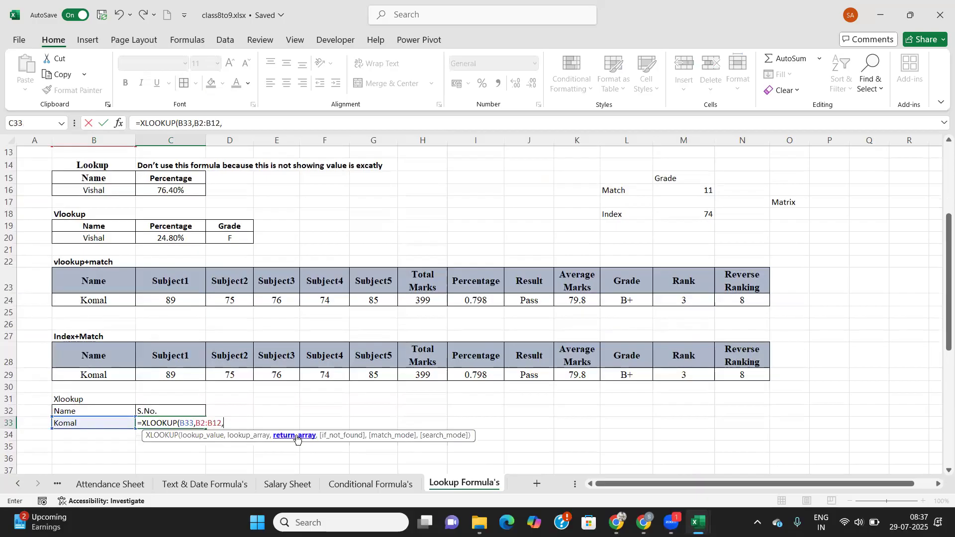
{"action": "scroll", "coordinate": [222, 339], "scroll_direction": "up", "scroll_amount": 4}
{"action": "left_click_drag", "start_coordinate": [39, 182], "coordinate": [38, 317]}
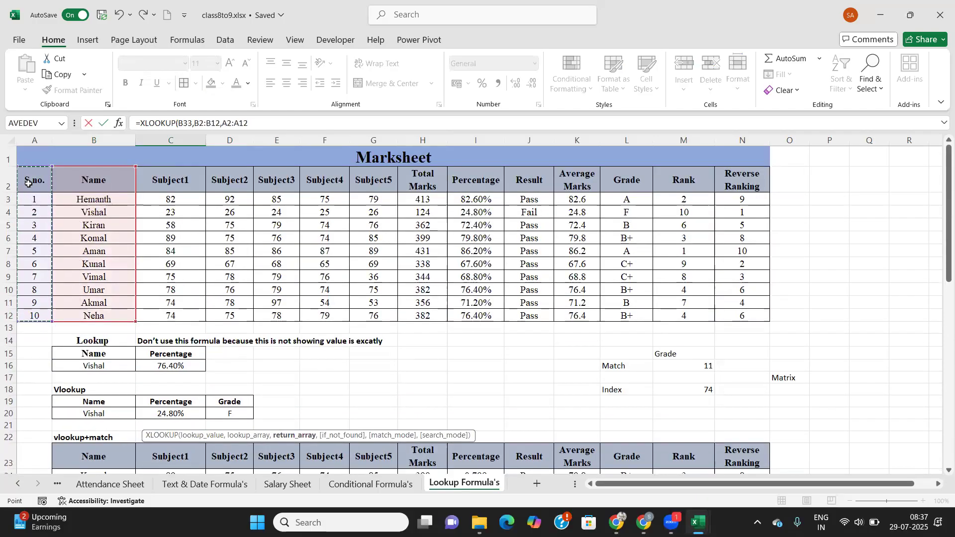
{"action": "scroll", "coordinate": [38, 208], "scroll_direction": "down", "scroll_amount": 4}
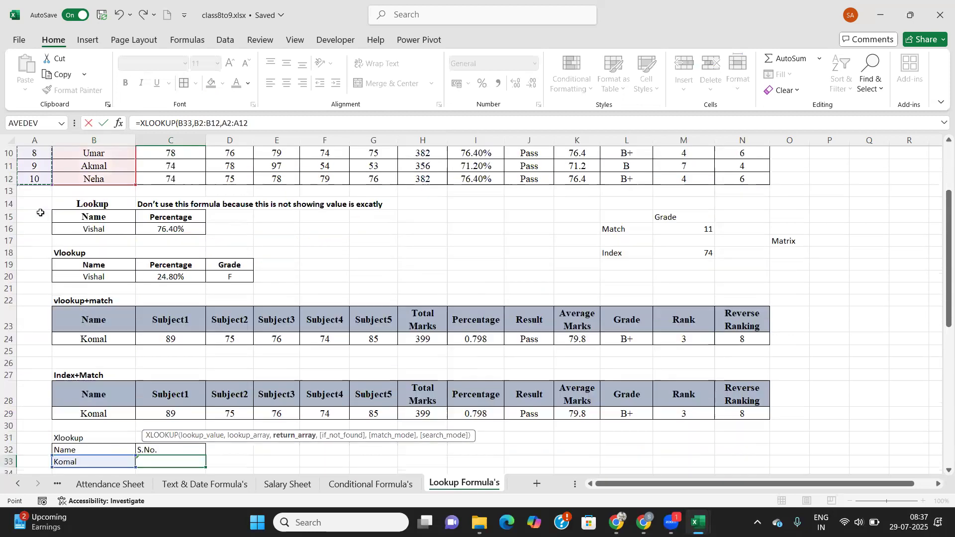
{"action": "type", "text": ")"}
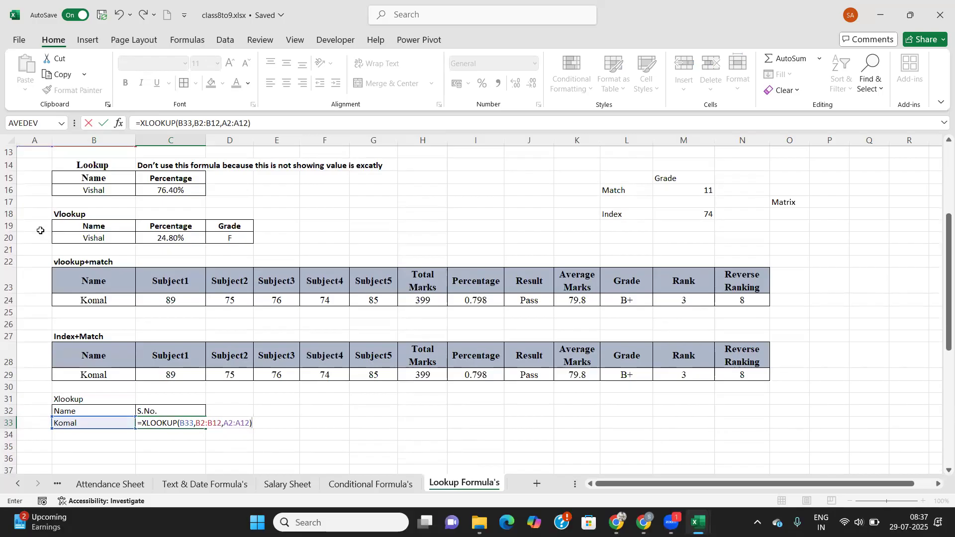
{"action": "key", "text": "Return"}
{"action": "left_click", "coordinate": [172, 424]}
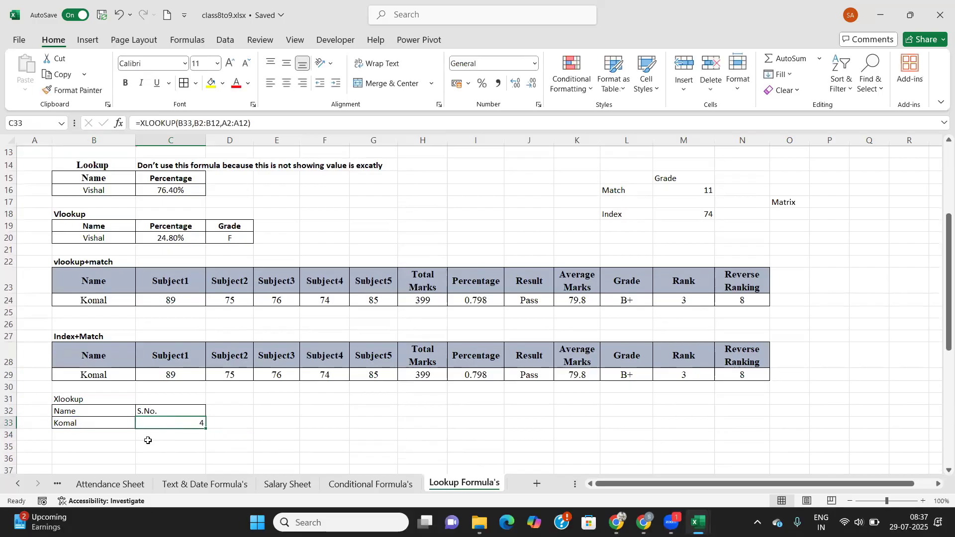
Replace the name in B33 with the second student's name and check the returned serial number against the Marksheet.
{"action": "scroll", "coordinate": [126, 399], "scroll_direction": "up", "scroll_amount": 3}
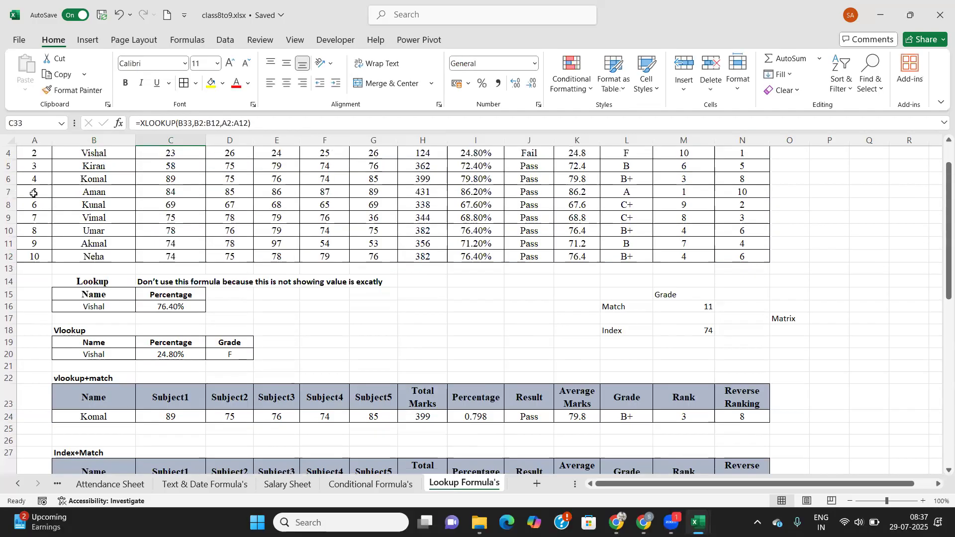
{"action": "scroll", "coordinate": [33, 194], "scroll_direction": "down", "scroll_amount": 3}
{"action": "left_click", "coordinate": [94, 424]}
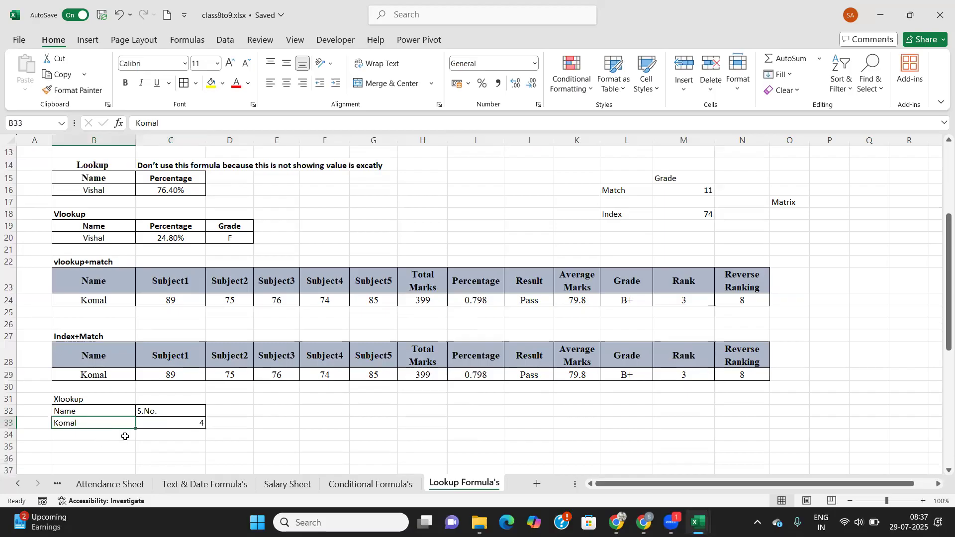
{"action": "type", "text": "Vishal"}
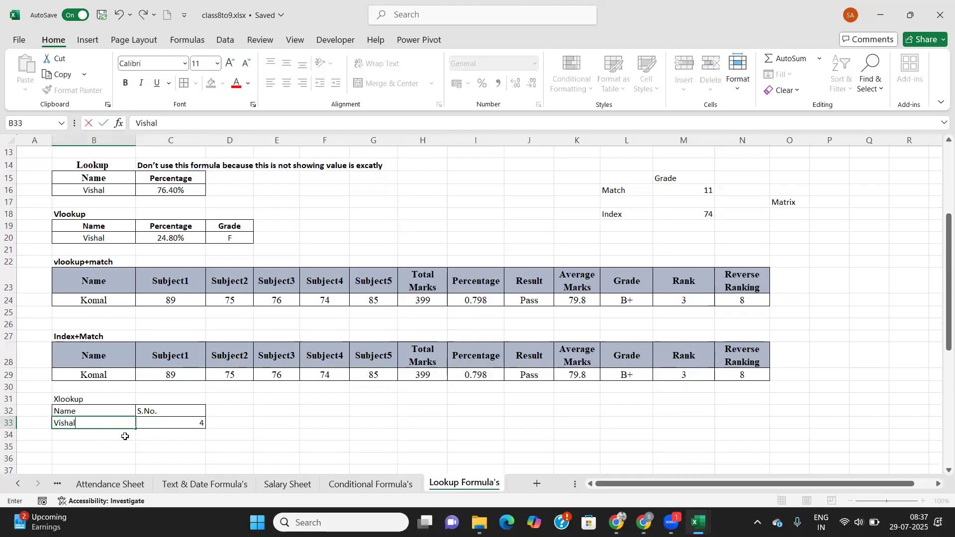
{"action": "key", "text": "Tab"}
{"action": "scroll", "coordinate": [146, 410], "scroll_direction": "up", "scroll_amount": 3}
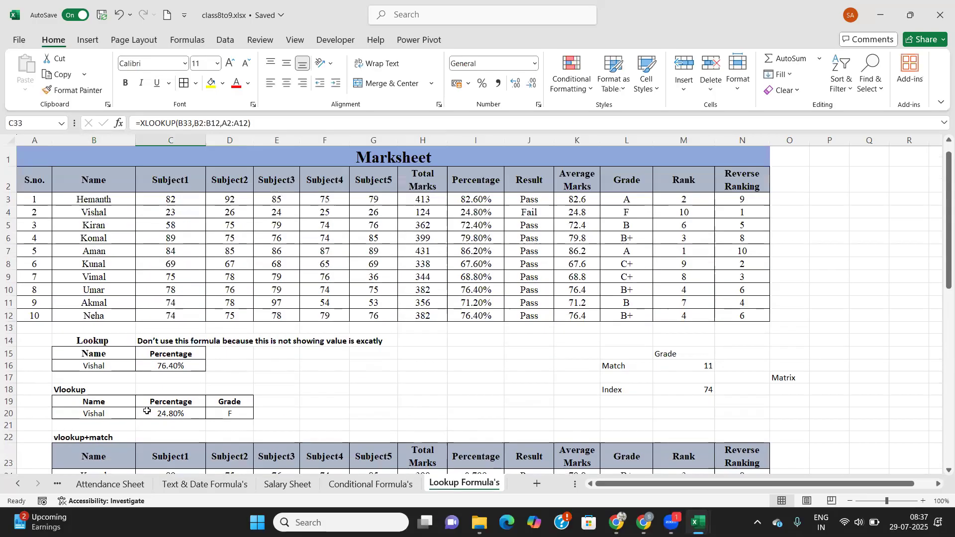
{"action": "scroll", "coordinate": [143, 349], "scroll_direction": "down", "scroll_amount": 3}
{"action": "scroll", "coordinate": [222, 407], "scroll_direction": "down", "scroll_amount": 3}
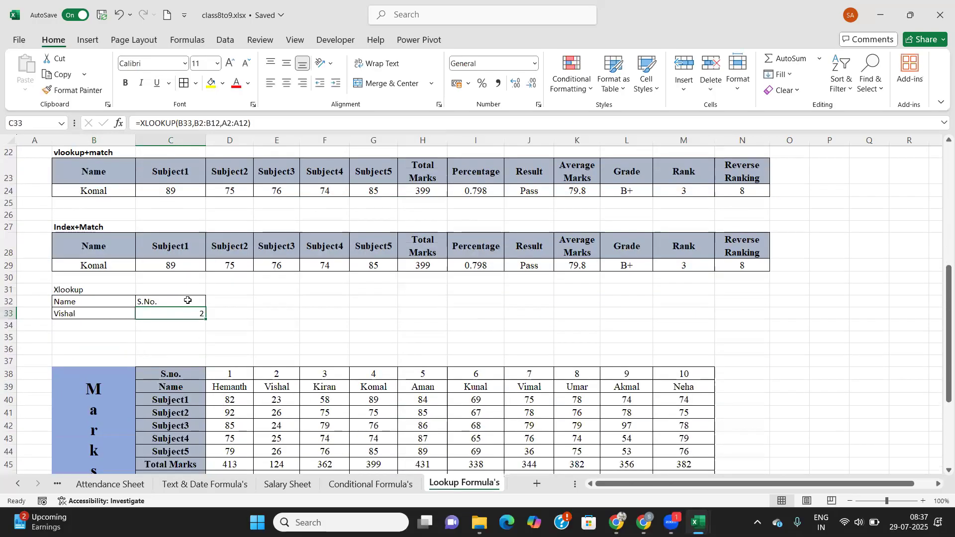
{"action": "scroll", "coordinate": [187, 300], "scroll_direction": "up", "scroll_amount": 7}
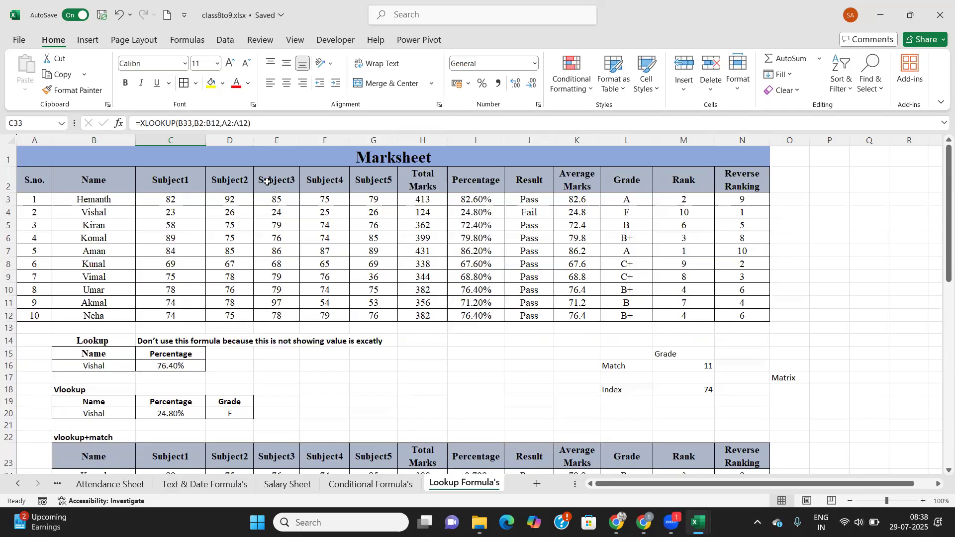
{"action": "scroll", "coordinate": [248, 249], "scroll_direction": "down", "scroll_amount": 5}
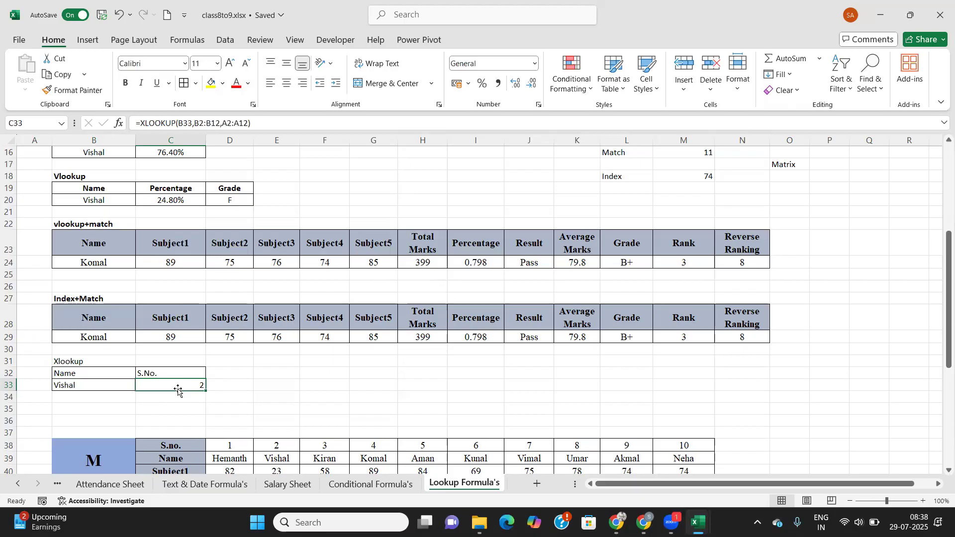
Try a LOOKUP formula in C33 instead, with B33 as the lookup value and B2:B12 as the lookup vector.
{"action": "type", "text": "=look"}
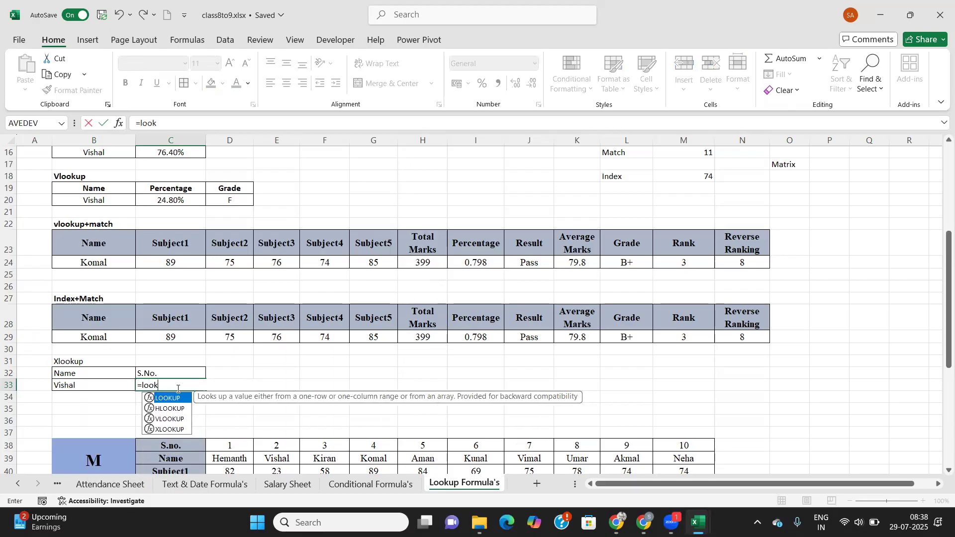
{"action": "key", "text": "Tab"}
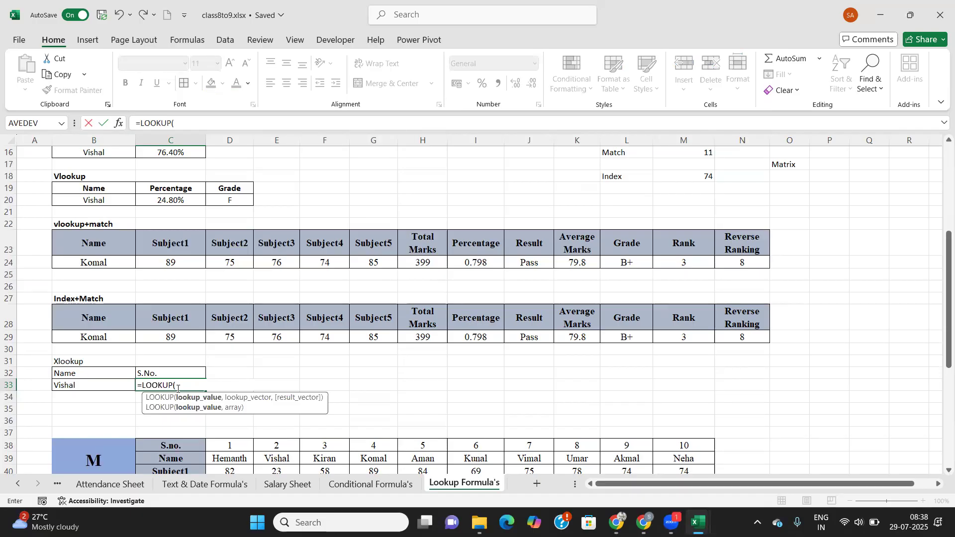
{"action": "key", "text": "Left"}
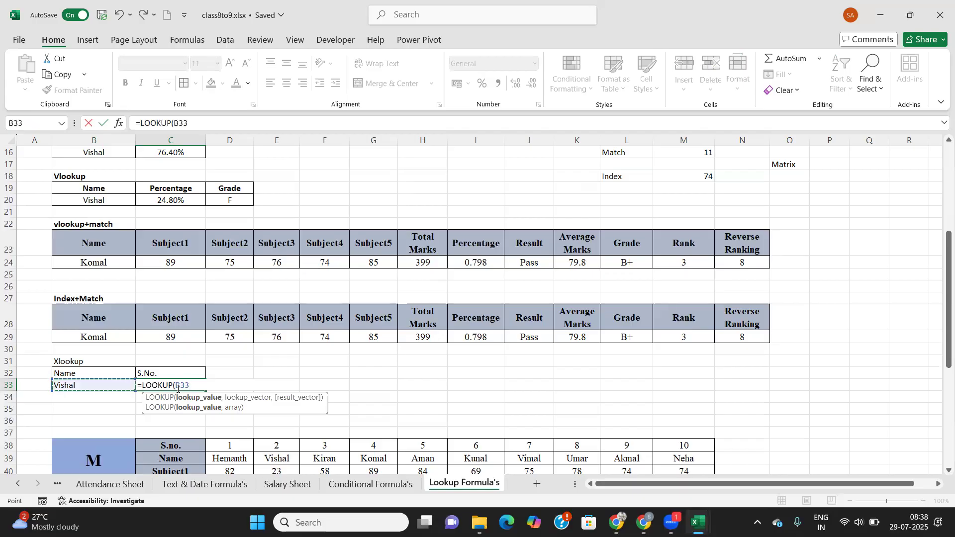
{"action": "type", "text": ","}
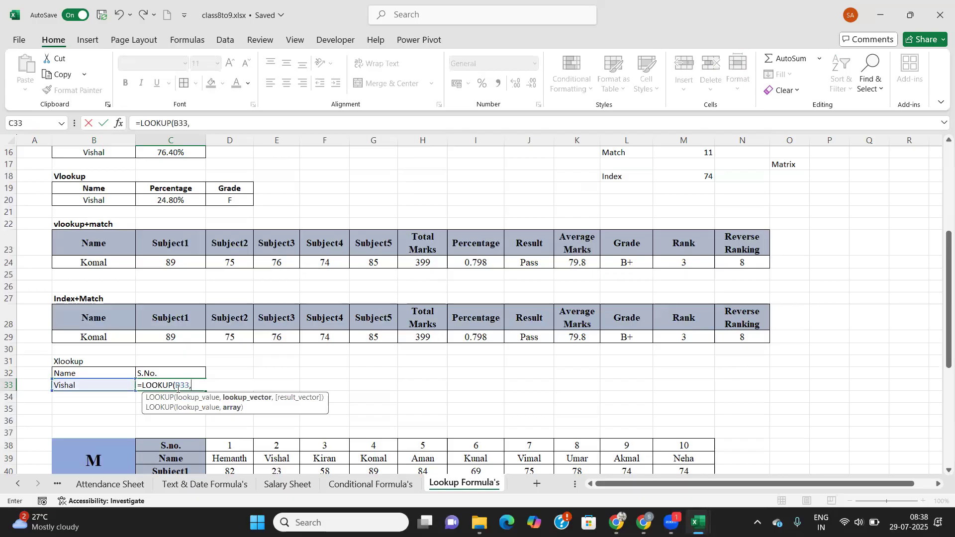
{"action": "scroll", "coordinate": [181, 288], "scroll_direction": "up", "scroll_amount": 1}
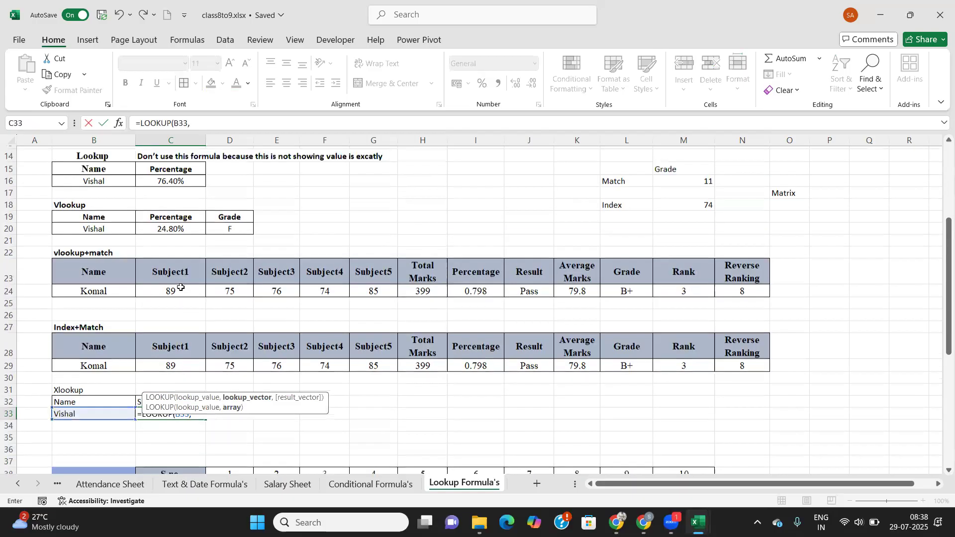
{"action": "scroll", "coordinate": [181, 288], "scroll_direction": "up", "scroll_amount": 5}
{"action": "left_click_drag", "start_coordinate": [101, 178], "coordinate": [102, 316]}
{"action": "scroll", "coordinate": [99, 285], "scroll_direction": "down", "scroll_amount": 4}
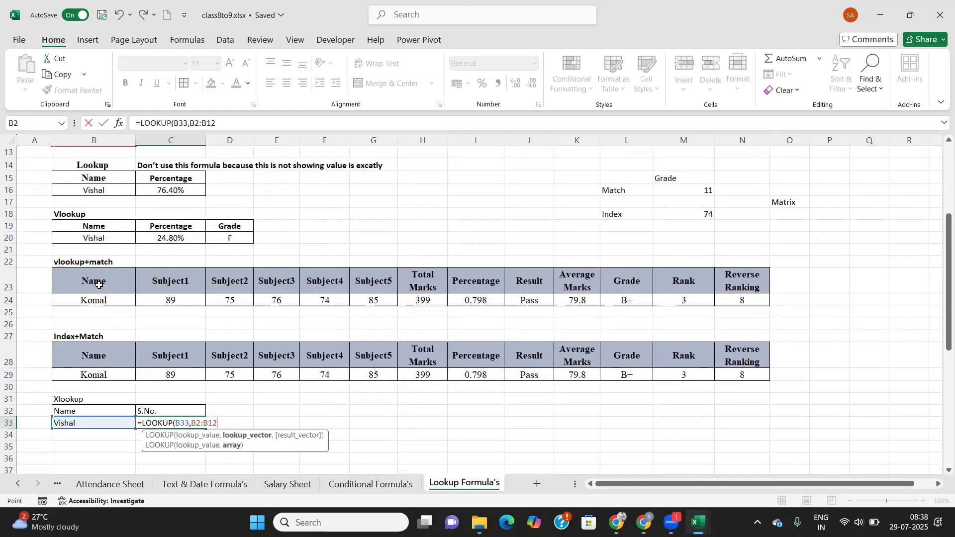
Finish the LOOKUP in C33 with A2:A12 as the result vector and compare its result with the Marksheet.
{"action": "type", "text": ","}
{"action": "scroll", "coordinate": [60, 231], "scroll_direction": "up", "scroll_amount": 4}
{"action": "left_click_drag", "start_coordinate": [42, 187], "coordinate": [22, 312]}
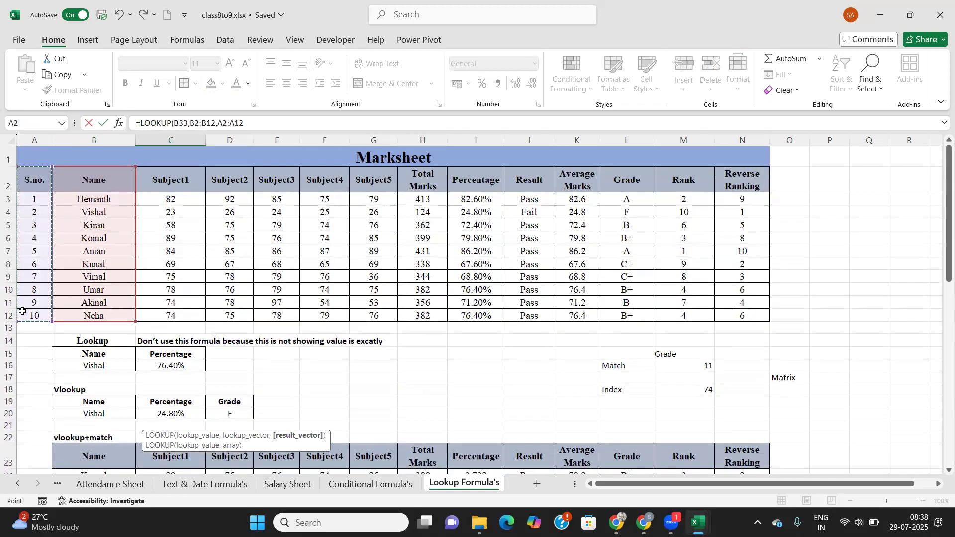
{"action": "scroll", "coordinate": [47, 309], "scroll_direction": "down", "scroll_amount": 4}
{"action": "type", "text": ")"}
{"action": "key", "text": "Return"}
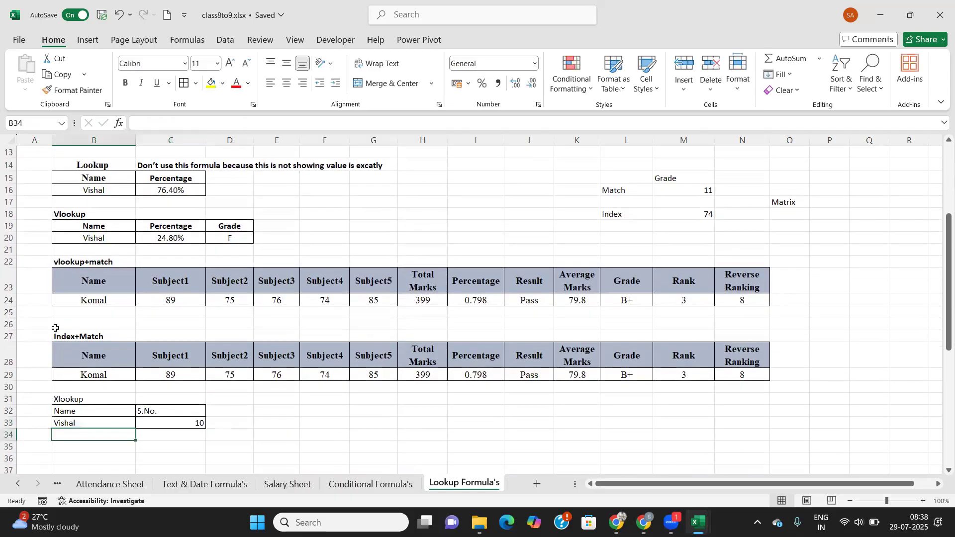
{"action": "scroll", "coordinate": [55, 328], "scroll_direction": "up", "scroll_amount": 2}
{"action": "scroll", "coordinate": [56, 328], "scroll_direction": "down", "scroll_amount": 1}
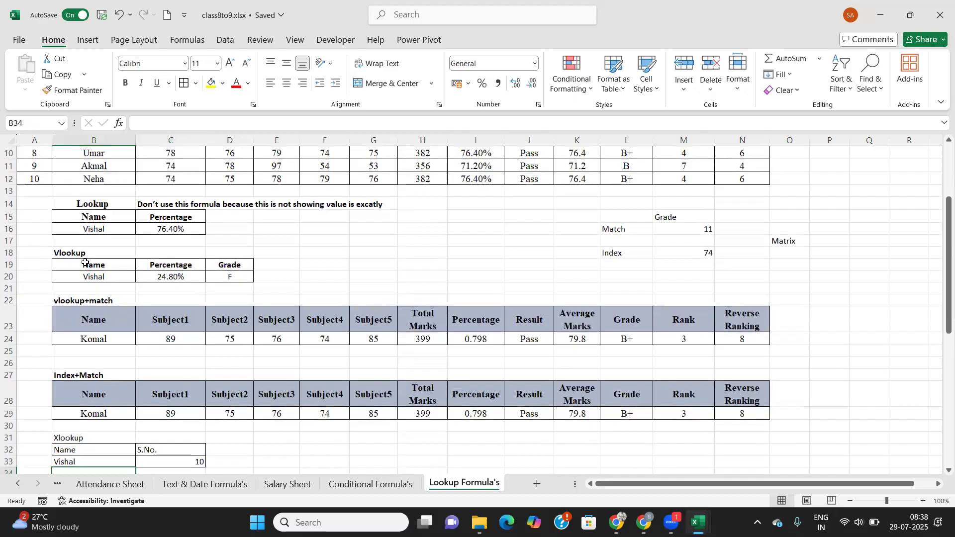
{"action": "scroll", "coordinate": [92, 259], "scroll_direction": "up", "scroll_amount": 3}
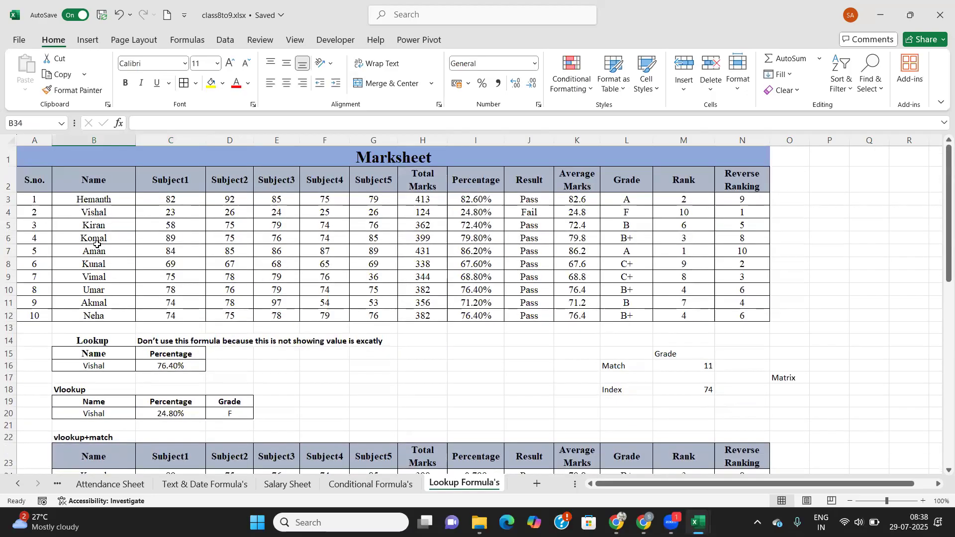
{"action": "scroll", "coordinate": [97, 244], "scroll_direction": "down", "scroll_amount": 5}
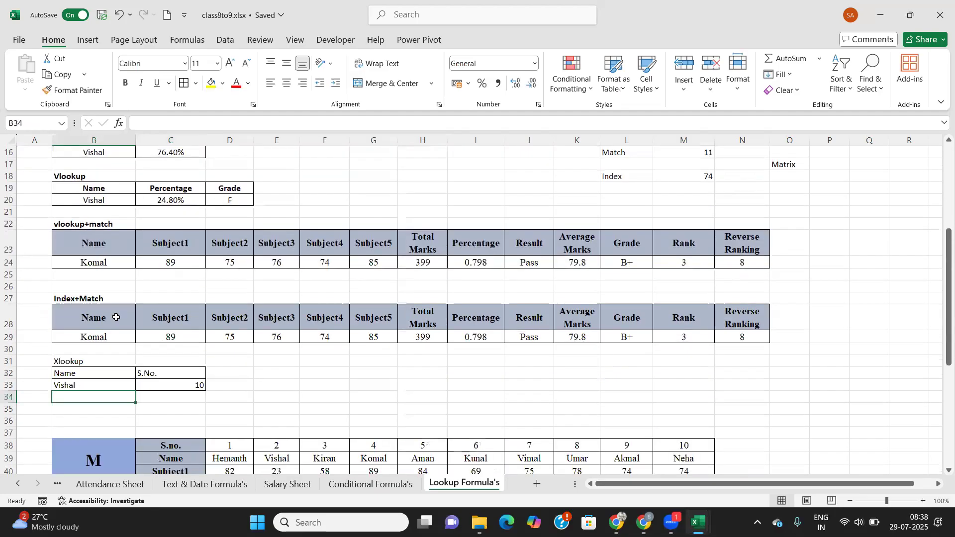
Replace the formula in C33 with an XLOOKUP using B33 as the lookup value and B2:B12 as the lookup array.
{"action": "left_click", "coordinate": [167, 387]}
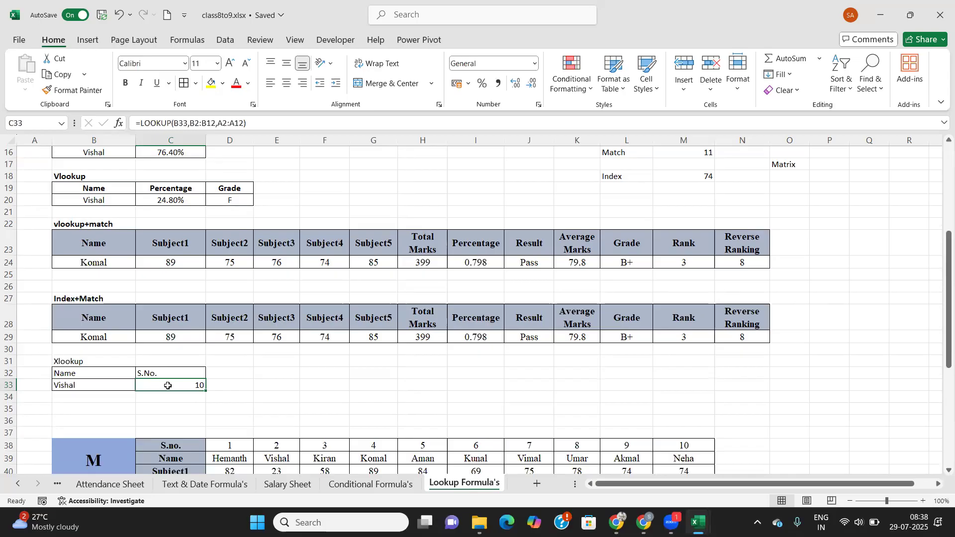
{"action": "type", "text": "=xl"}
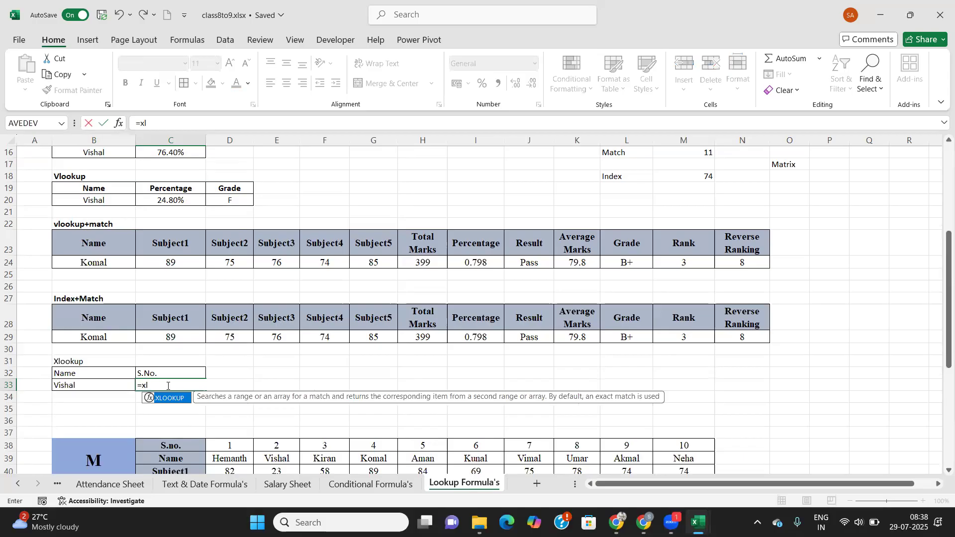
{"action": "key", "text": "Tab"}
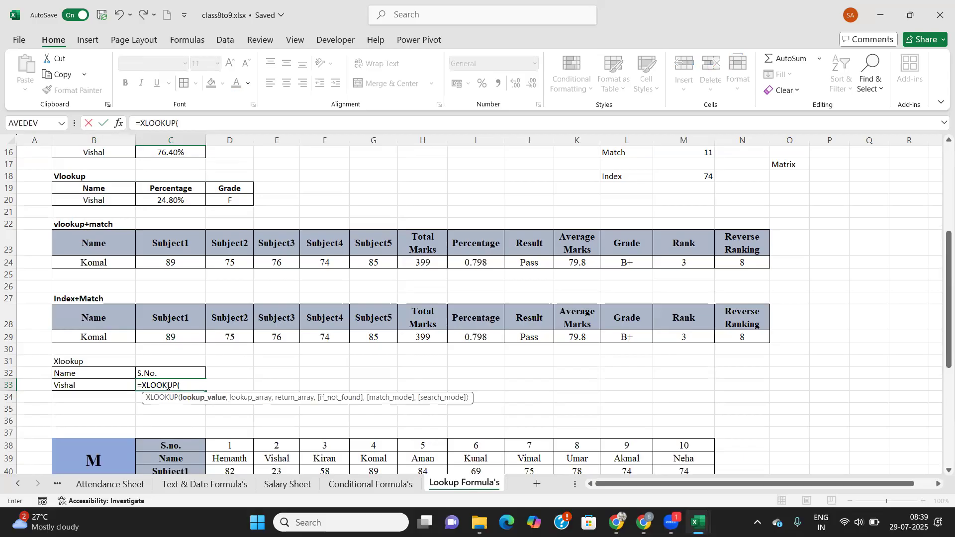
{"action": "left_click", "coordinate": [98, 385]}
{"action": "type", "text": ","}
{"action": "scroll", "coordinate": [100, 383], "scroll_direction": "up", "scroll_amount": 5}
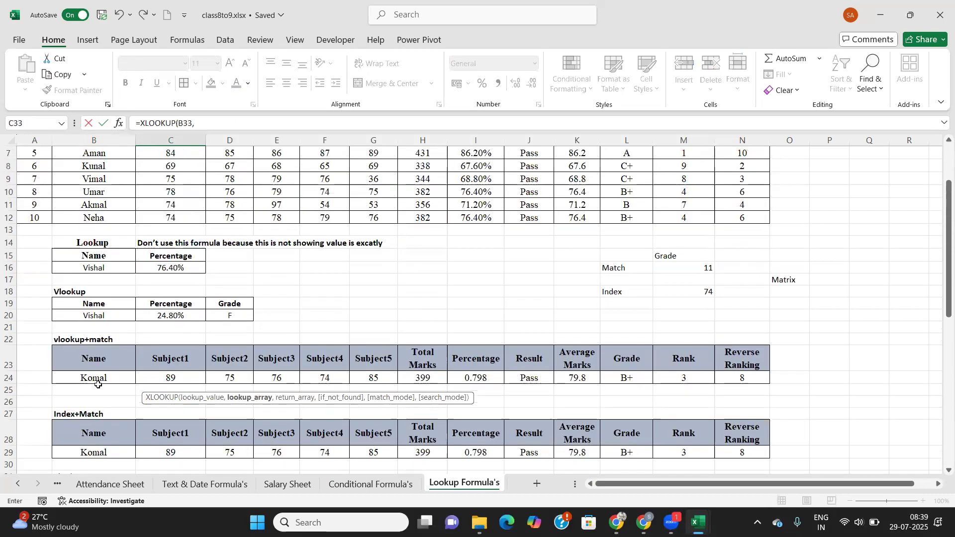
{"action": "left_click_drag", "start_coordinate": [93, 180], "coordinate": [99, 317]}
Finish the XLOOKUP in C33 with the S.no. column A2:A12 as the return array.
{"action": "type", "text": ","}
{"action": "left_click_drag", "start_coordinate": [34, 180], "coordinate": [44, 322]}
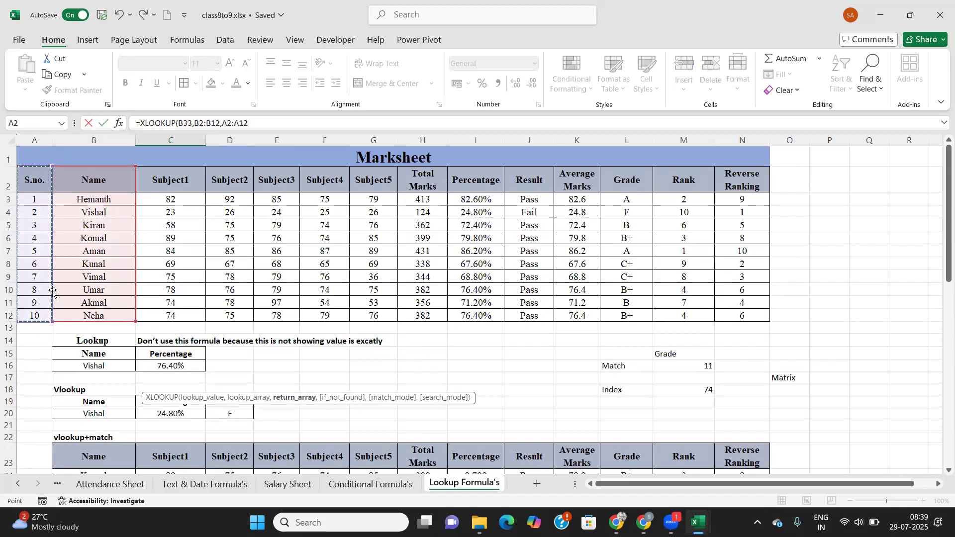
{"action": "scroll", "coordinate": [54, 288], "scroll_direction": "down", "scroll_amount": 4}
{"action": "scroll", "coordinate": [54, 288], "scroll_direction": "down", "scroll_amount": 2}
{"action": "type", "text": ")"}
{"action": "key", "text": "Return"}
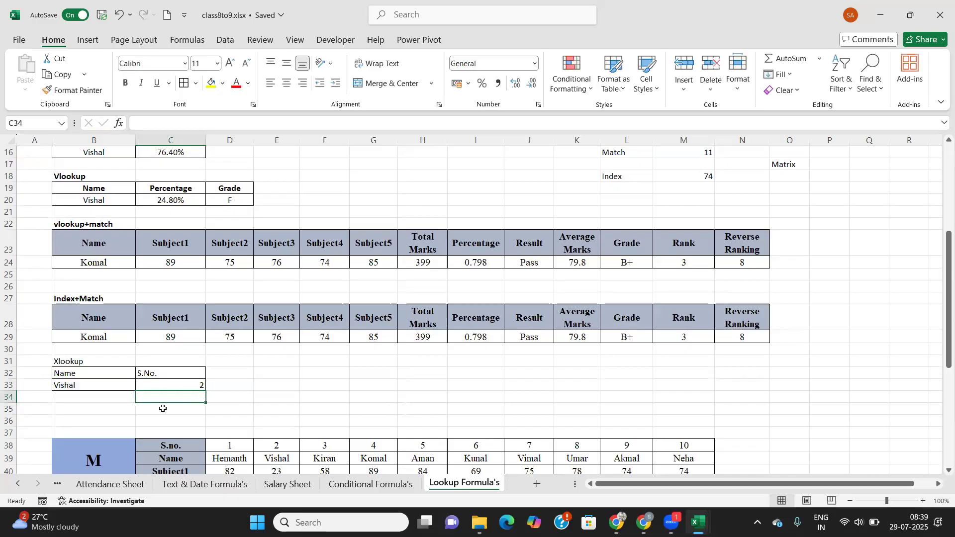
Review the XLOOKUP in C33, the Index+Match formula in C29 and the lookup name against the Marksheet table.
{"action": "left_click", "coordinate": [178, 387]}
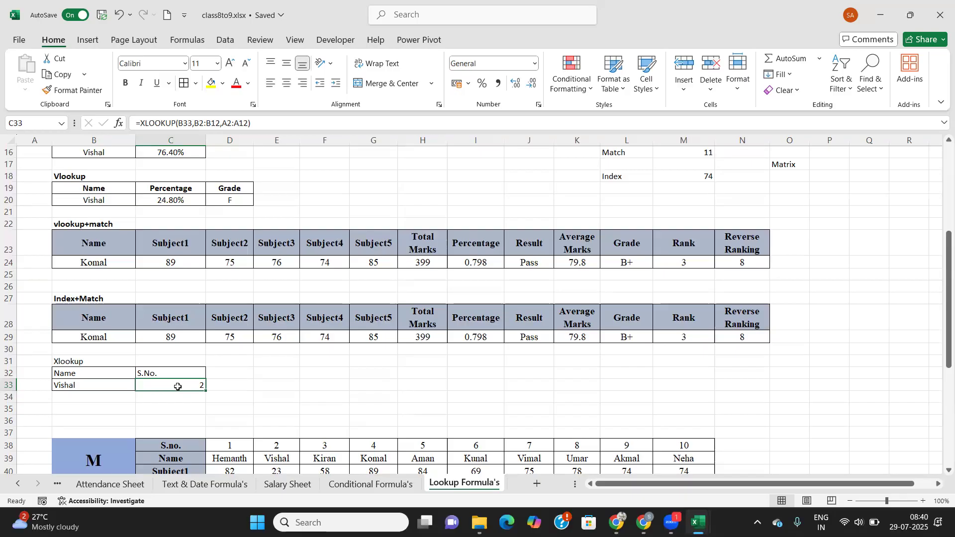
{"action": "left_click", "coordinate": [178, 336]}
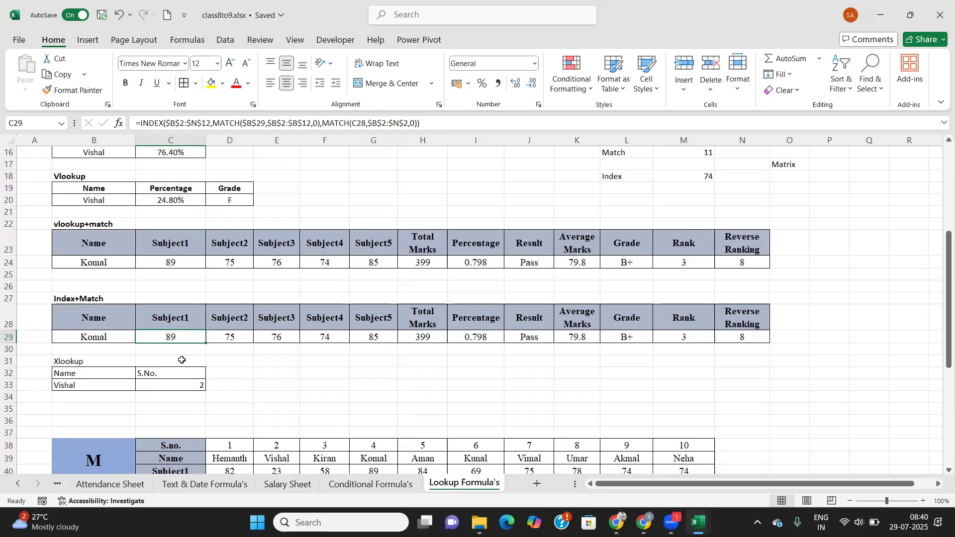
{"action": "left_click", "coordinate": [109, 390]}
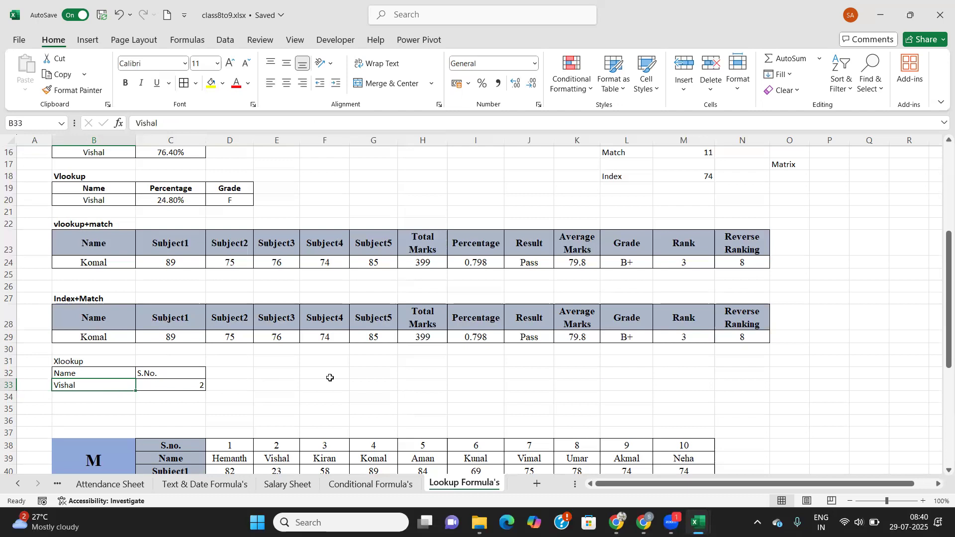
{"action": "scroll", "coordinate": [330, 378], "scroll_direction": "up", "scroll_amount": 5}
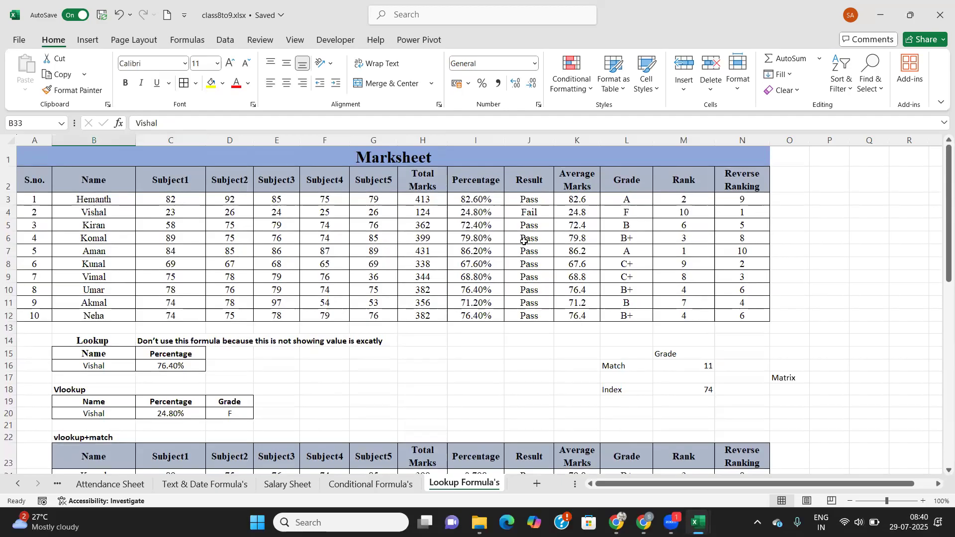
{"action": "scroll", "coordinate": [525, 241], "scroll_direction": "down", "scroll_amount": 5}
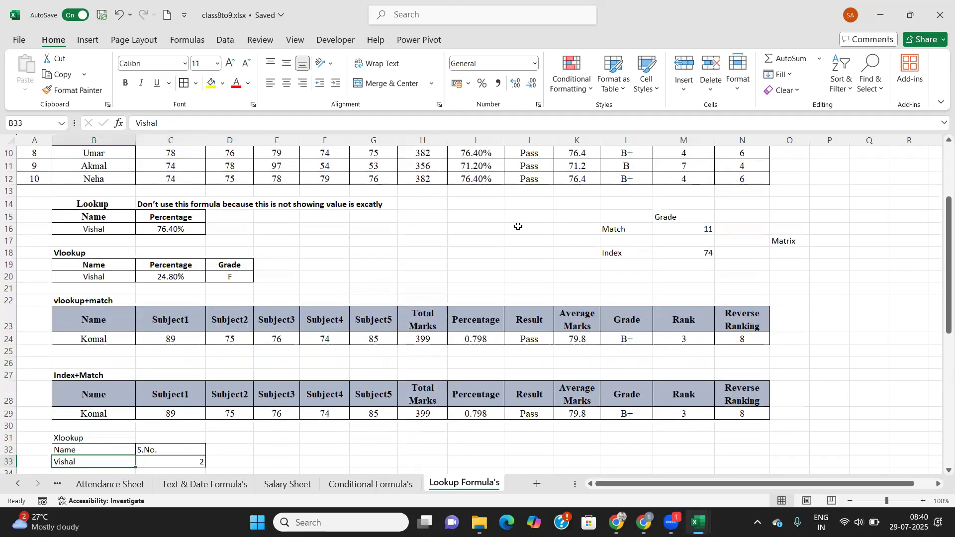
{"action": "scroll", "coordinate": [269, 355], "scroll_direction": "up", "scroll_amount": 5}
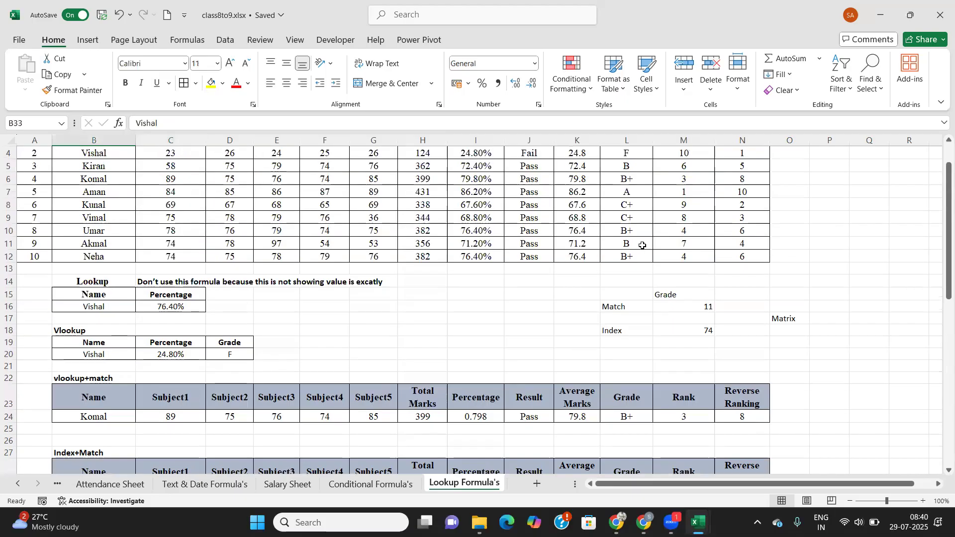
{"action": "scroll", "coordinate": [370, 359], "scroll_direction": "down", "scroll_amount": 6}
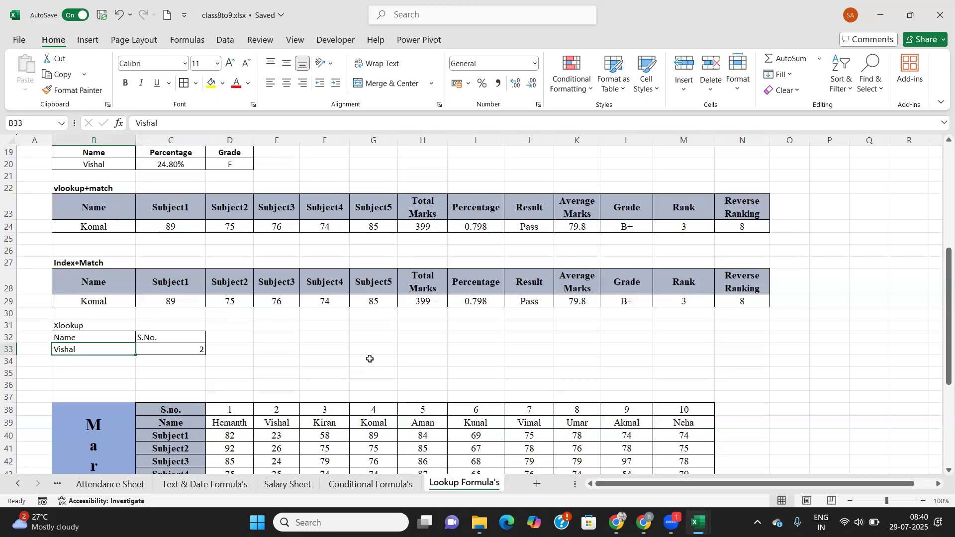
Add a Result heading in G32 with the lookup value Fail below it in G33.
{"action": "left_click", "coordinate": [384, 335]}
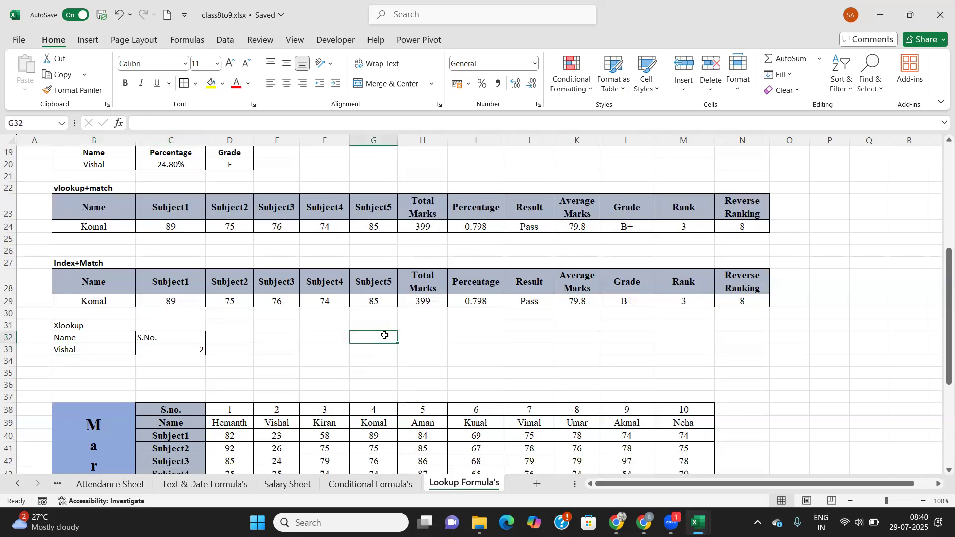
{"action": "type", "text": "Result"}
{"action": "key", "text": "Return"}
{"action": "type", "text": "Fail"}
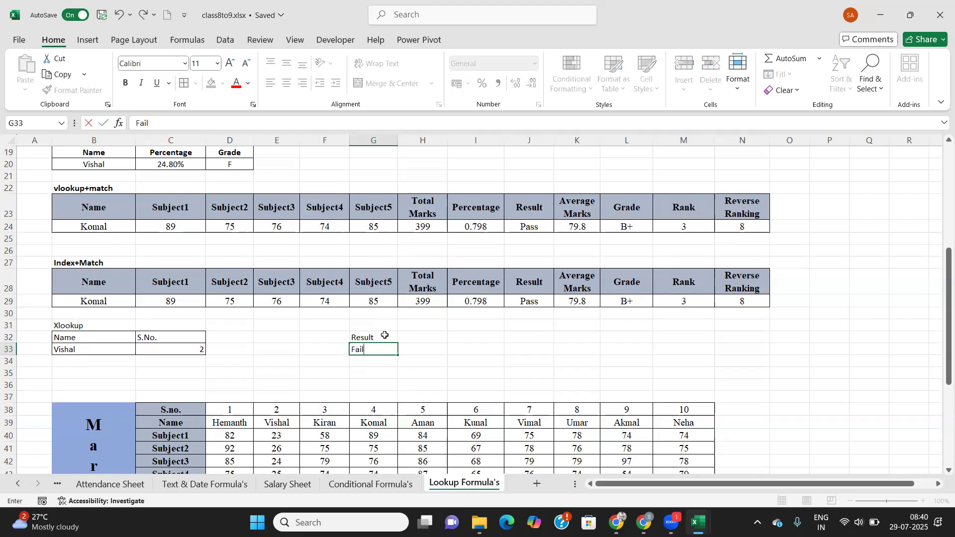
{"action": "key", "text": "Tab"}
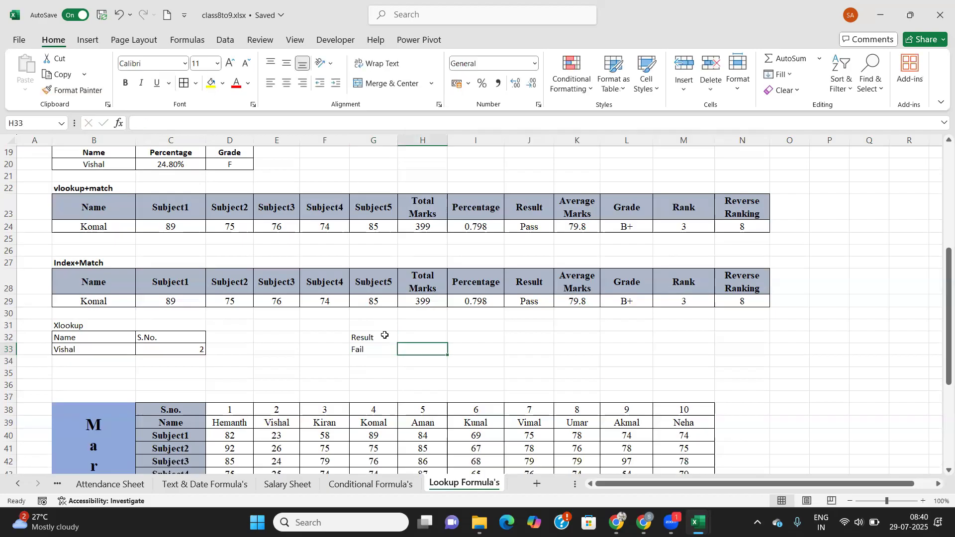
Start an XLOOKUP in H33 with G33 as the lookup value and the Result column J2:J12 as the lookup array.
{"action": "double_click", "coordinate": [416, 349]}
{"action": "type", "text": "=xl"}
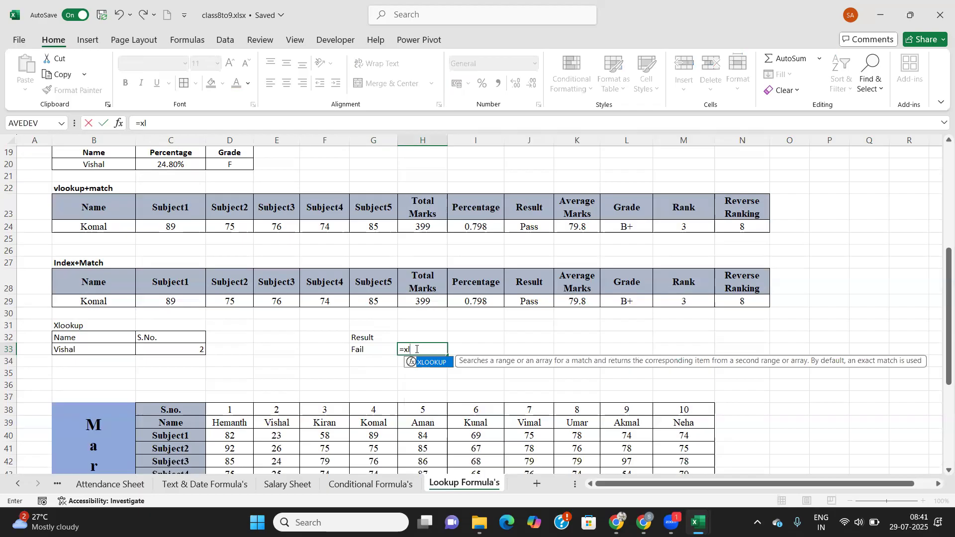
{"action": "key", "text": "Tab"}
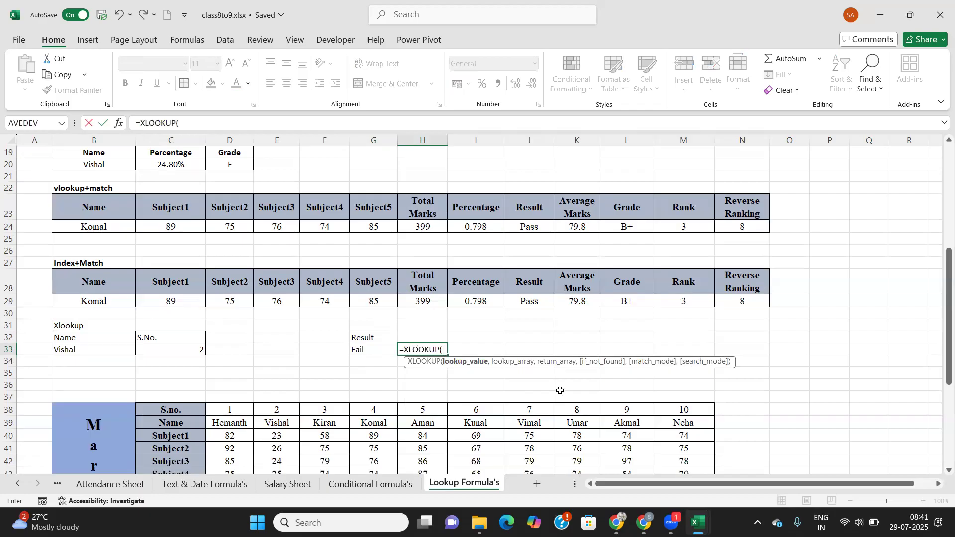
{"action": "left_click", "coordinate": [378, 350]}
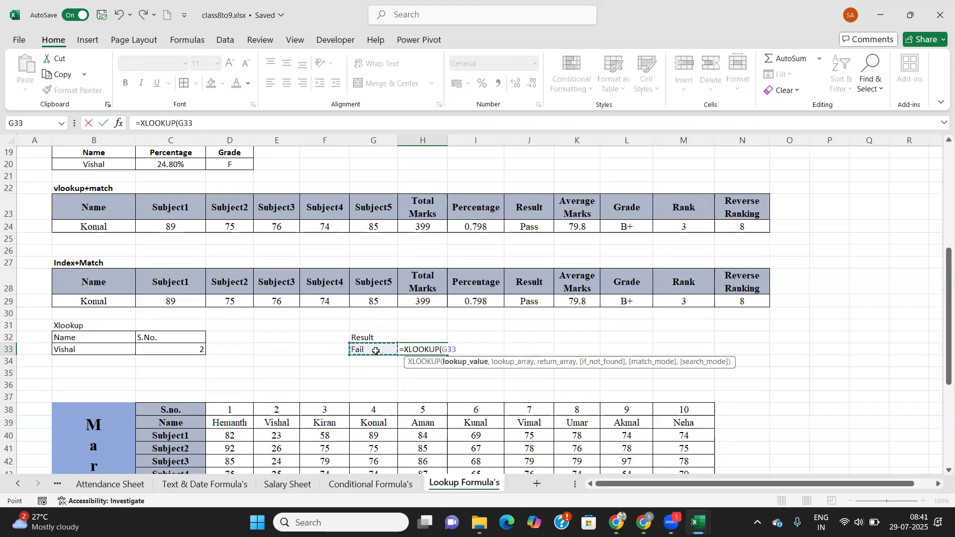
{"action": "type", "text": ","}
{"action": "scroll", "coordinate": [606, 337], "scroll_direction": "up", "scroll_amount": 6}
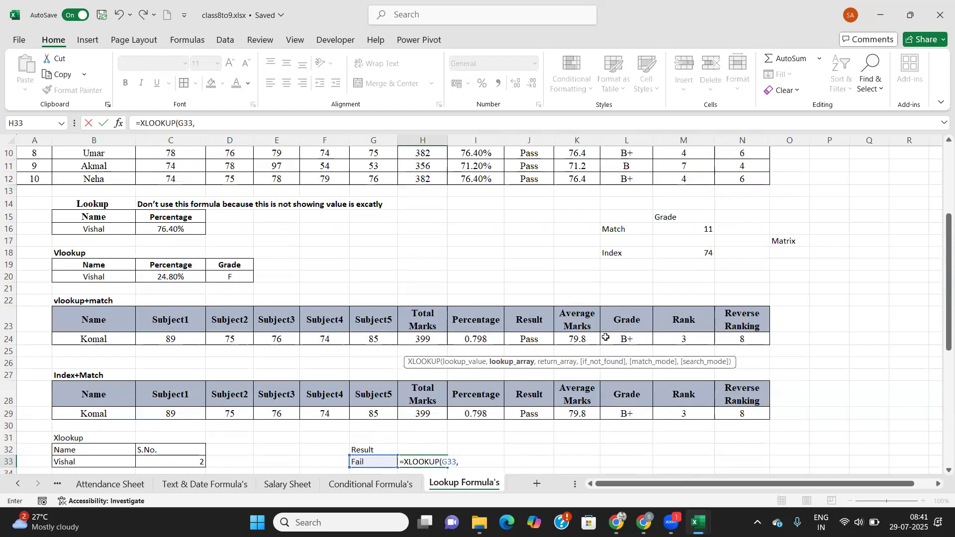
{"action": "left_click_drag", "start_coordinate": [544, 180], "coordinate": [543, 317]}
Complete the XLOOKUP in H33 with the Marksheet range B2:N12 as the return array.
{"action": "scroll", "coordinate": [534, 309], "scroll_direction": "down", "scroll_amount": 2}
{"action": "scroll", "coordinate": [534, 310], "scroll_direction": "down", "scroll_amount": 3}
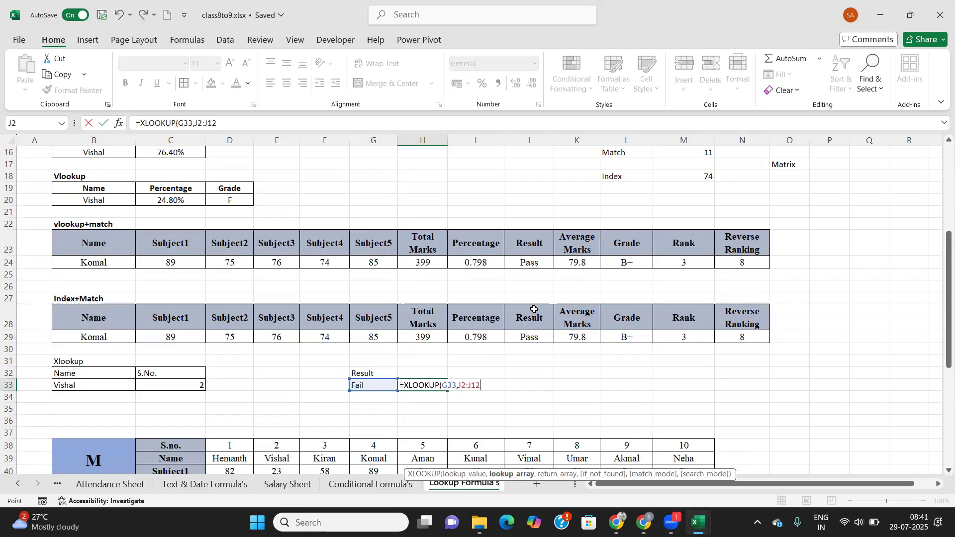
{"action": "type", "text": ","}
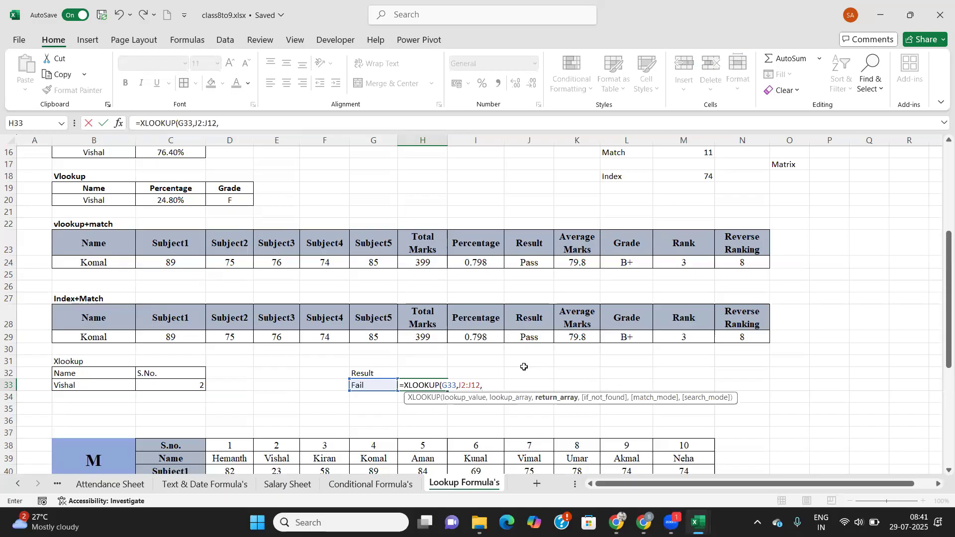
{"action": "scroll", "coordinate": [524, 366], "scroll_direction": "up", "scroll_amount": 5}
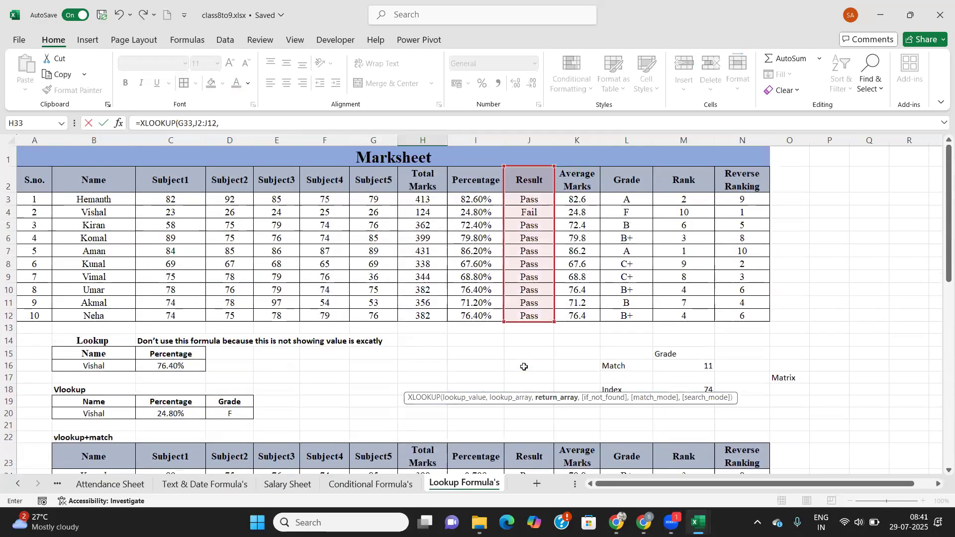
{"action": "left_click_drag", "start_coordinate": [83, 177], "coordinate": [756, 316]}
{"action": "key", "text": "Return"}
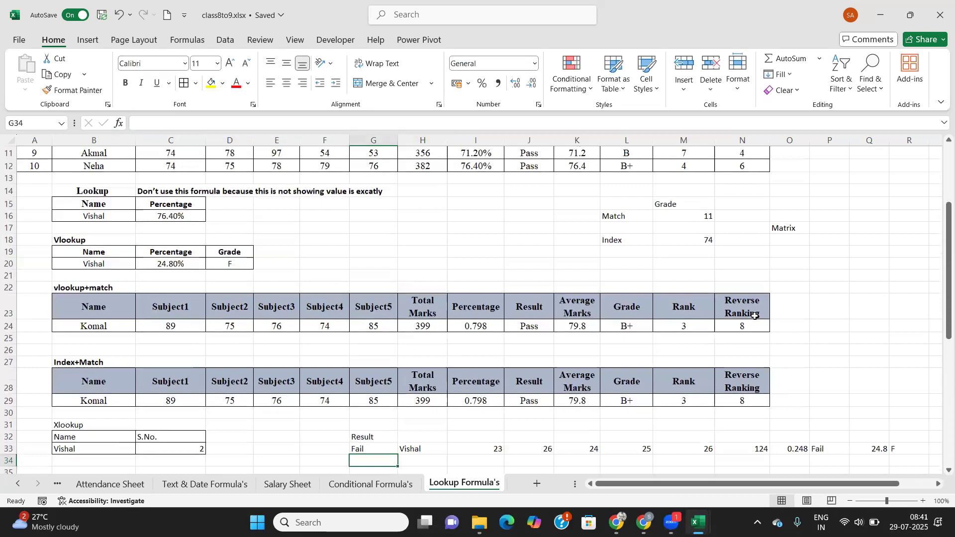
Compare the row returned by the XLOOKUP in H33 with the matching student's record in the Marksheet.
{"action": "scroll", "coordinate": [641, 342], "scroll_direction": "down", "scroll_amount": 4}
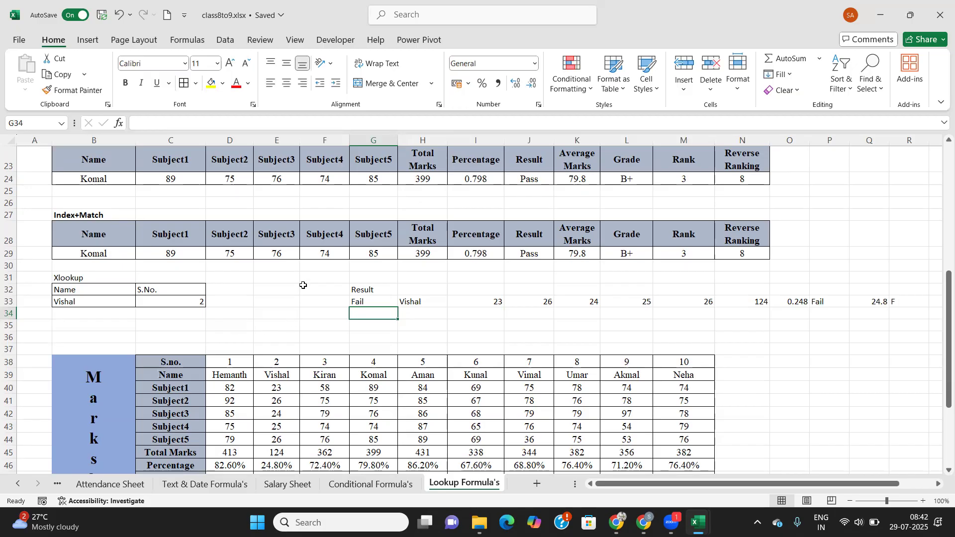
{"action": "scroll", "coordinate": [303, 285], "scroll_direction": "up", "scroll_amount": 7}
{"action": "scroll", "coordinate": [303, 285], "scroll_direction": "up", "scroll_amount": 1}
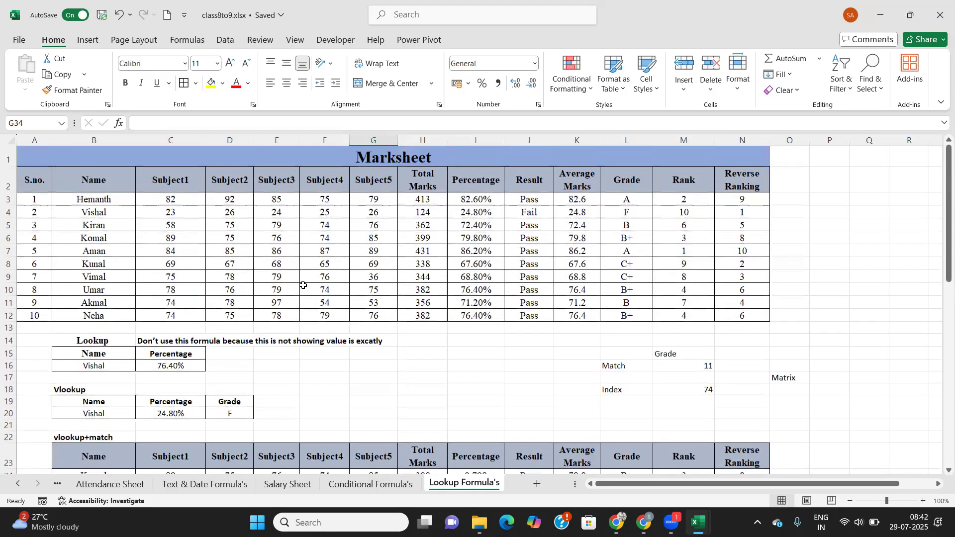
{"action": "scroll", "coordinate": [303, 285], "scroll_direction": "down", "scroll_amount": 5}
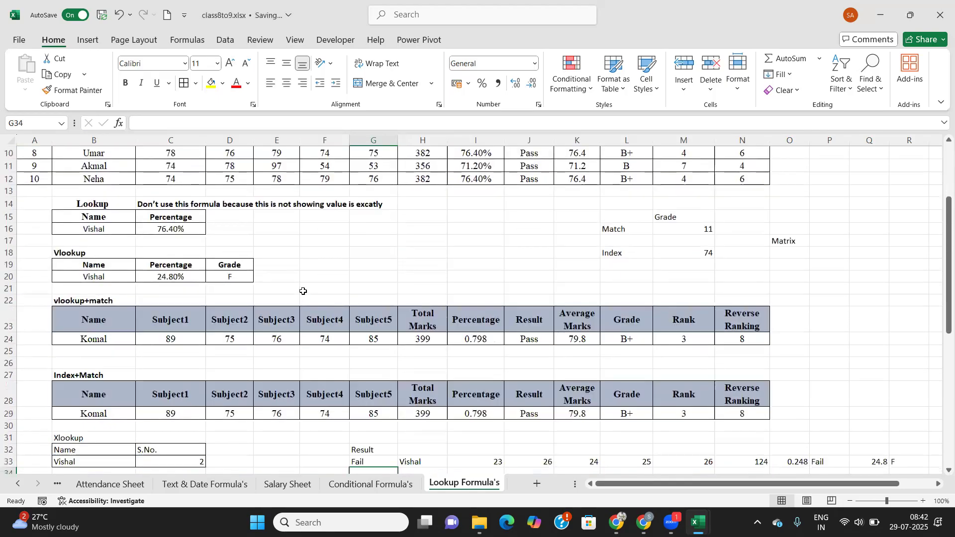
{"action": "scroll", "coordinate": [304, 294], "scroll_direction": "down", "scroll_amount": 2}
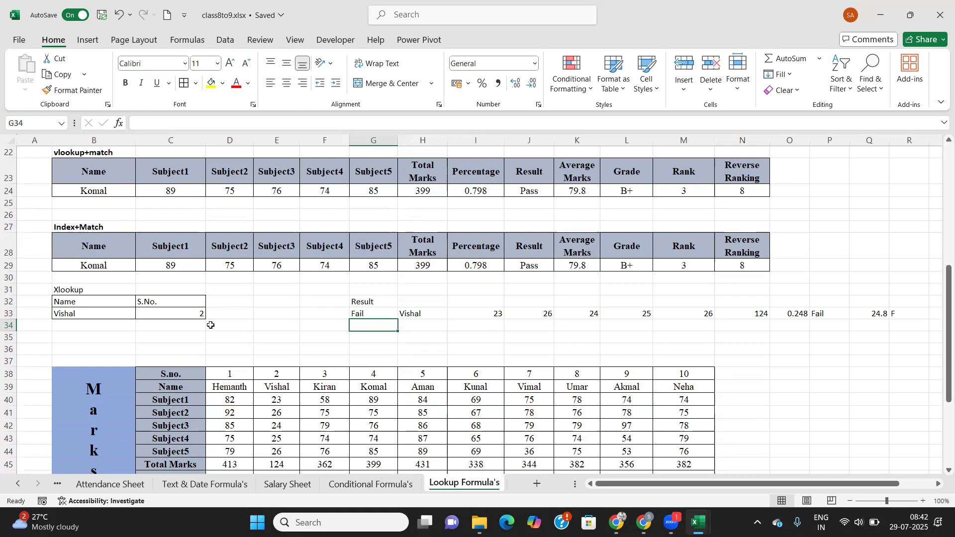
{"action": "scroll", "coordinate": [209, 323], "scroll_direction": "up", "scroll_amount": 6}
{"action": "scroll", "coordinate": [191, 256], "scroll_direction": "up", "scroll_amount": 2}
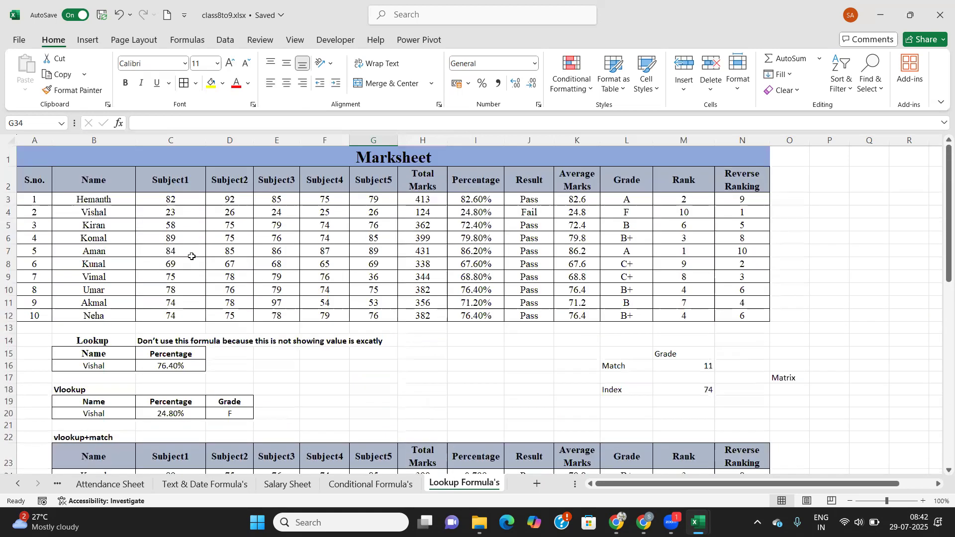
{"action": "scroll", "coordinate": [190, 270], "scroll_direction": "down", "scroll_amount": 3}
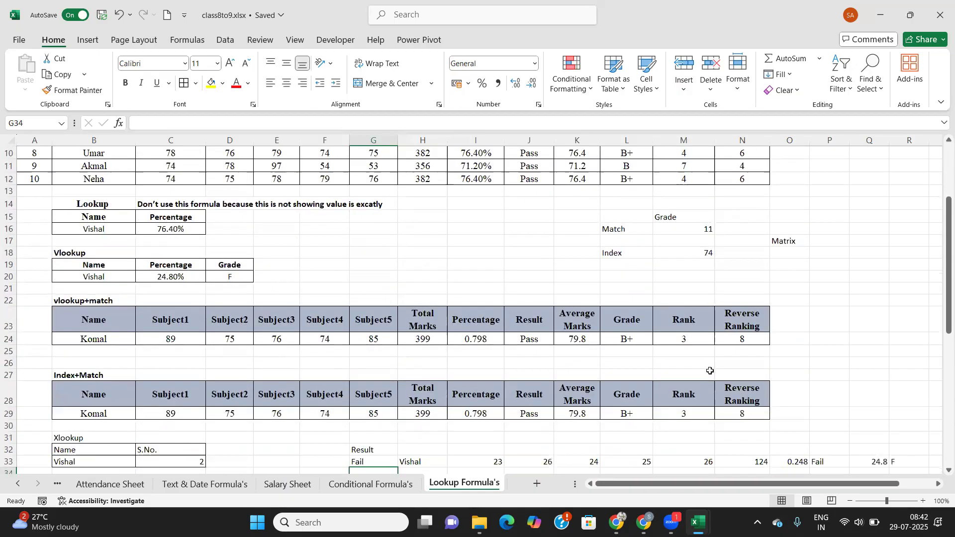
Add a new worksheet after Lookup Formula's and name it Cell Locking.
{"action": "left_click", "coordinate": [537, 484]}
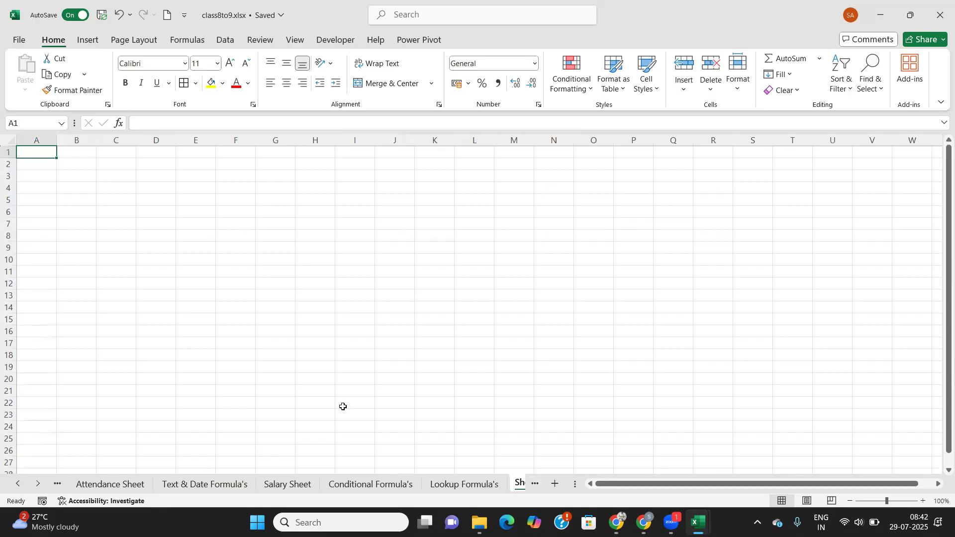
{"action": "left_click", "coordinate": [518, 484]}
{"action": "double_click", "coordinate": [448, 484]}
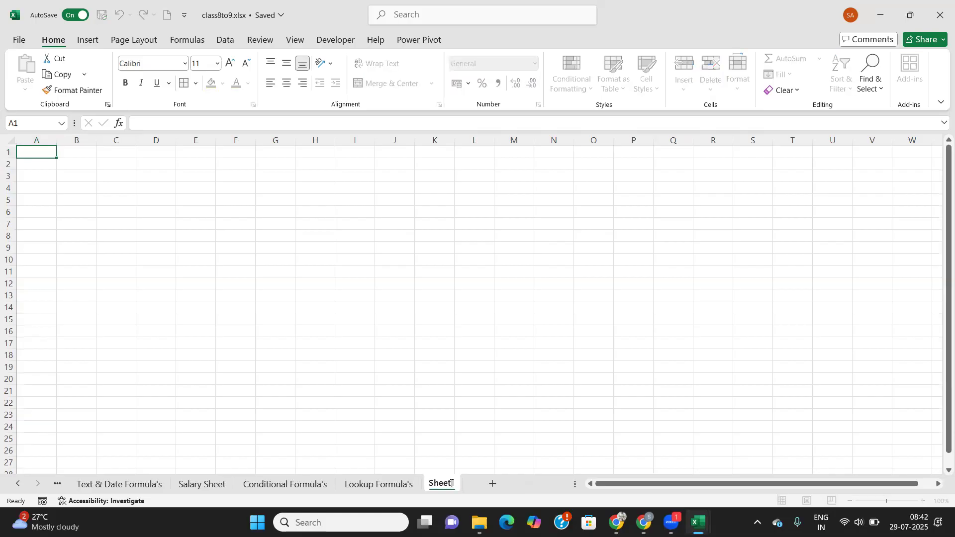
{"action": "double_click", "coordinate": [454, 489]}
{"action": "type", "text": "Cell Locking"}
Format every cell of the Cell Locking sheet in Times New Roman, size 12.
{"action": "left_click", "coordinate": [121, 172]}
{"action": "key", "text": "ctrl+a"}
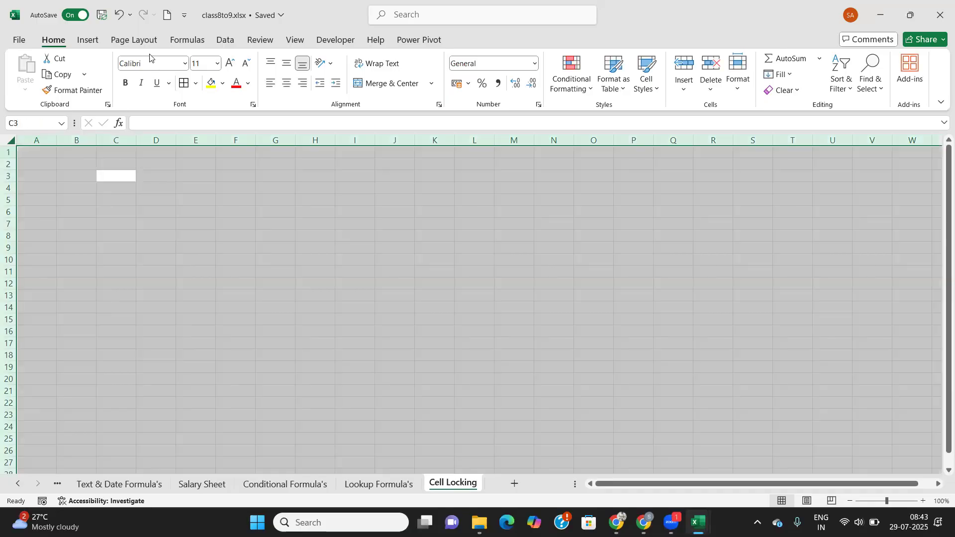
{"action": "left_click", "coordinate": [152, 63]}
{"action": "type", "text": "Times New Roman"}
{"action": "key", "text": "Tab"}
{"action": "type", "text": "12"}
{"action": "key", "text": "Tab"}
{"action": "left_click", "coordinate": [155, 269]}
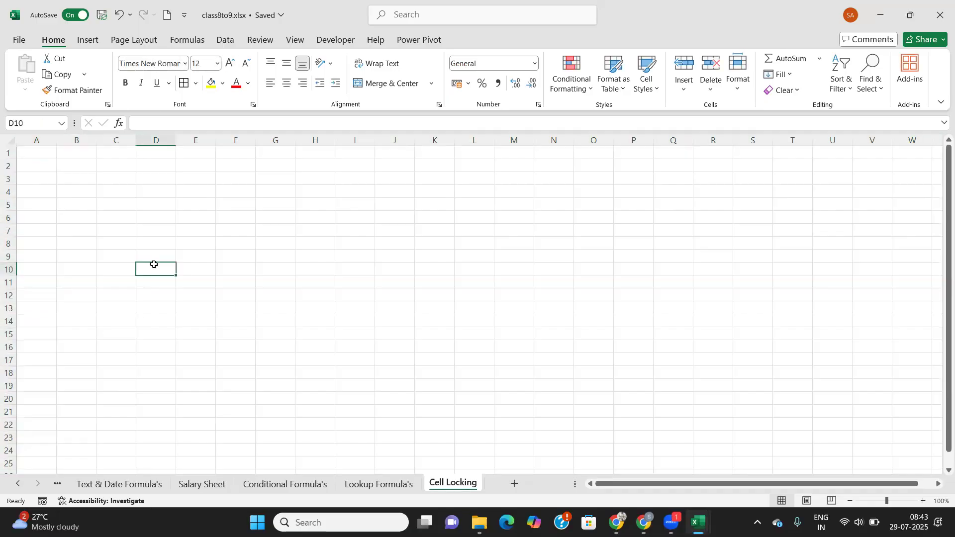
Enter 100 and 200 in C4 and C5 and extend the series down to 600 in C9.
{"action": "left_click", "coordinate": [106, 182]}
{"action": "left_click", "coordinate": [157, 184]}
{"action": "left_click", "coordinate": [129, 189]}
{"action": "type", "text": "100"}
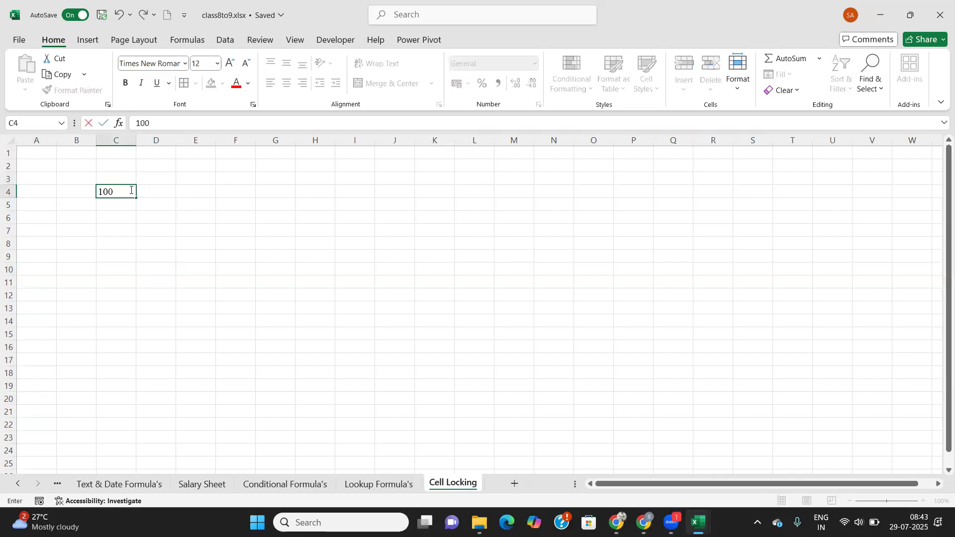
{"action": "key", "text": "Return"}
{"action": "type", "text": "200"}
{"action": "key", "text": "Return"}
{"action": "left_click_drag", "start_coordinate": [122, 190], "coordinate": [135, 269]}
Enter 10% and 20% in D3 and E3, extend the series to 50% in H3, and apply borders to C3:H9.
{"action": "left_click", "coordinate": [149, 179]}
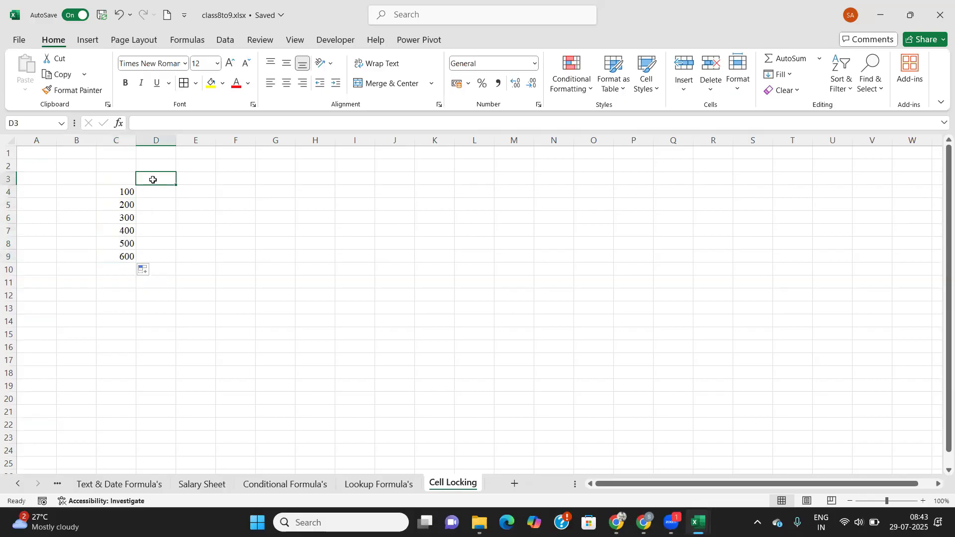
{"action": "type", "text": "10%"}
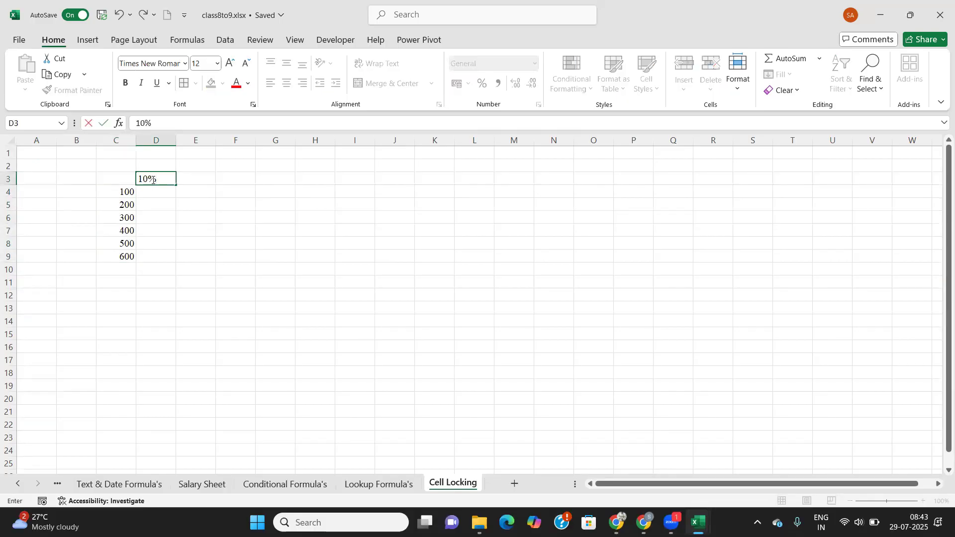
{"action": "key", "text": "Tab"}
{"action": "type", "text": "20%"}
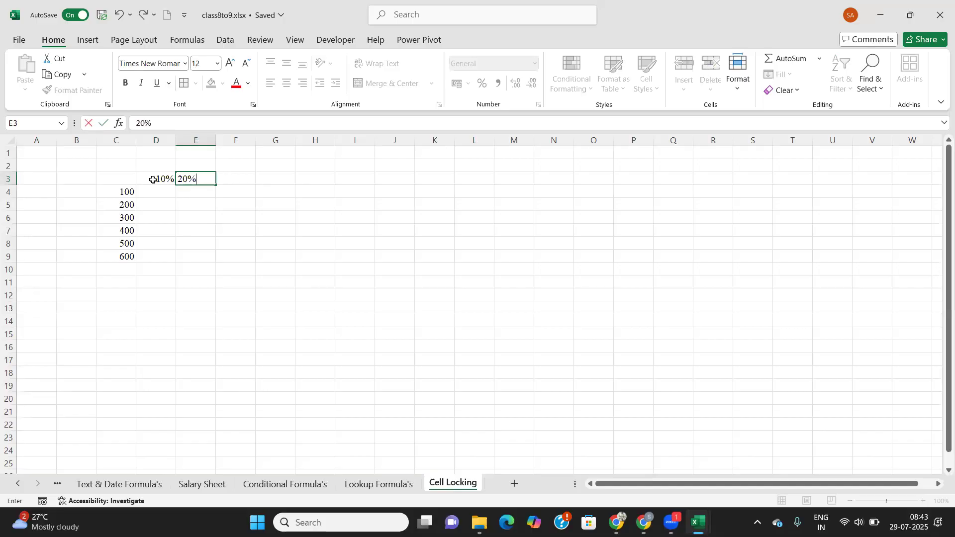
{"action": "key", "text": "Tab"}
{"action": "left_click_drag", "start_coordinate": [153, 179], "coordinate": [329, 183]}
{"action": "left_click_drag", "start_coordinate": [111, 177], "coordinate": [322, 254]}
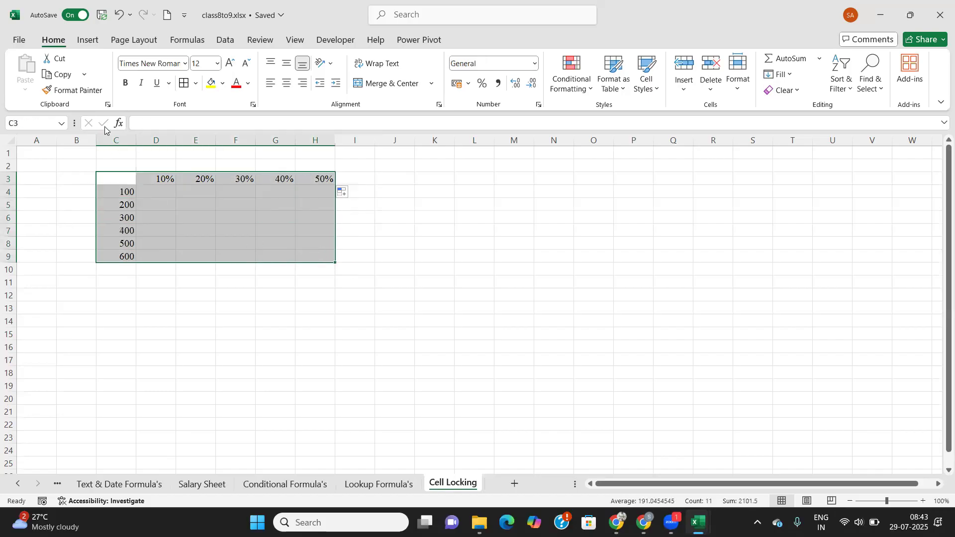
{"action": "left_click", "coordinate": [183, 83]}
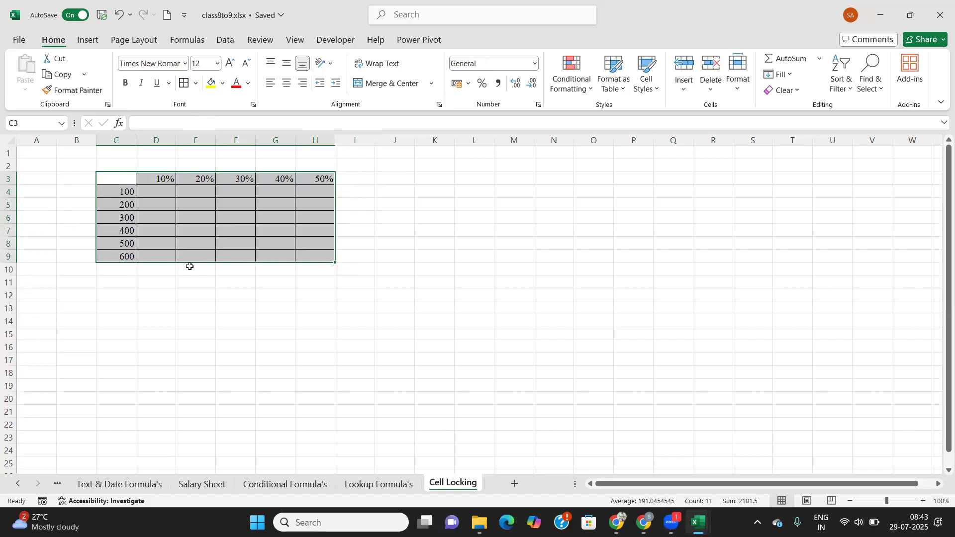
Enter the title Cell Locking in C1 and merge and center it across C1:H1.
{"action": "left_click", "coordinate": [112, 154]}
{"action": "type", "text": "Cell Lockin"}
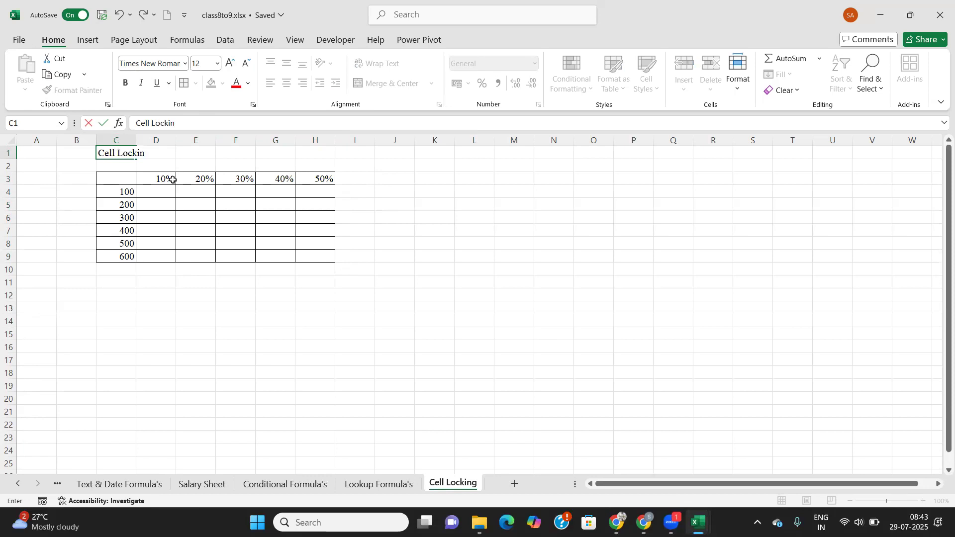
{"action": "type", "text": "g"}
{"action": "key", "text": "Return"}
{"action": "left_click_drag", "start_coordinate": [112, 152], "coordinate": [326, 155]}
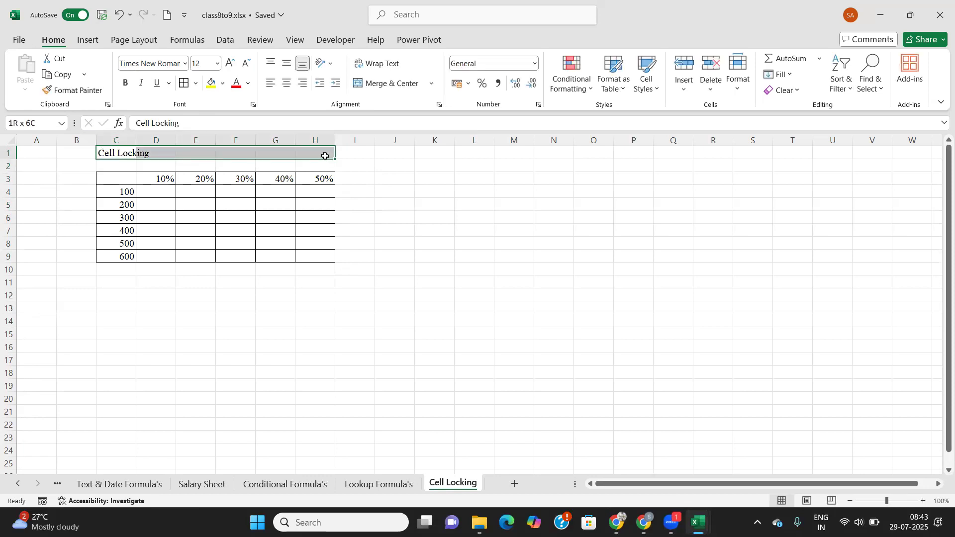
{"action": "left_click", "coordinate": [386, 84]}
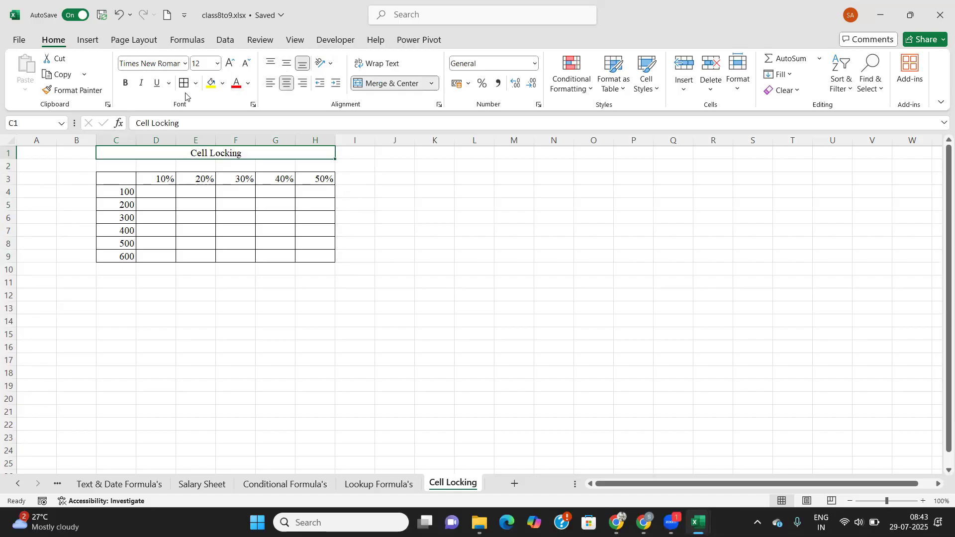
Format the Cell Locking title with a yellow fill, a larger font size and bold.
{"action": "left_click", "coordinate": [213, 85]}
{"action": "left_click", "coordinate": [220, 63]}
{"action": "left_click", "coordinate": [204, 186]}
{"action": "left_click", "coordinate": [130, 85]}
{"action": "left_click", "coordinate": [194, 340]}
Enter =100*10% in D4 and fill the formula down to D9.
{"action": "left_click", "coordinate": [160, 200]}
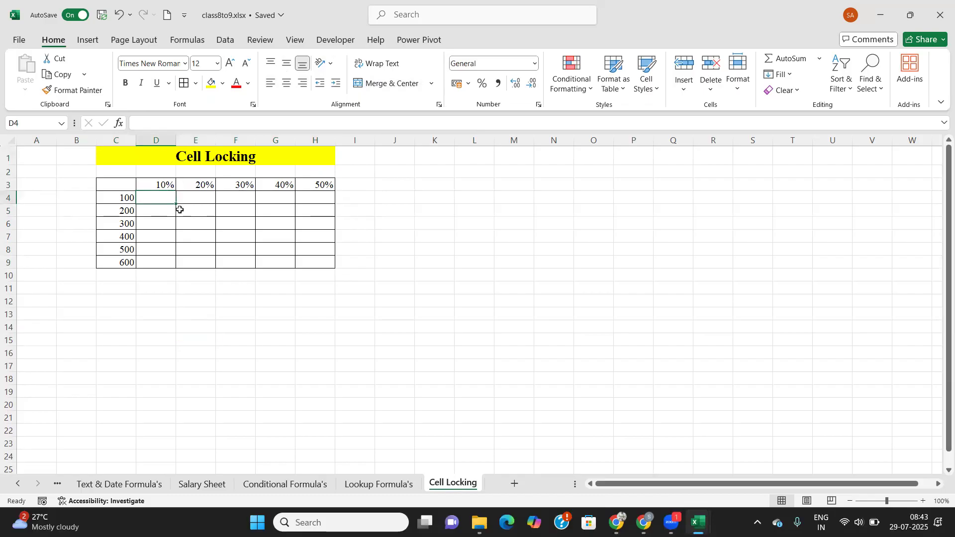
{"action": "type", "text": "=100"}
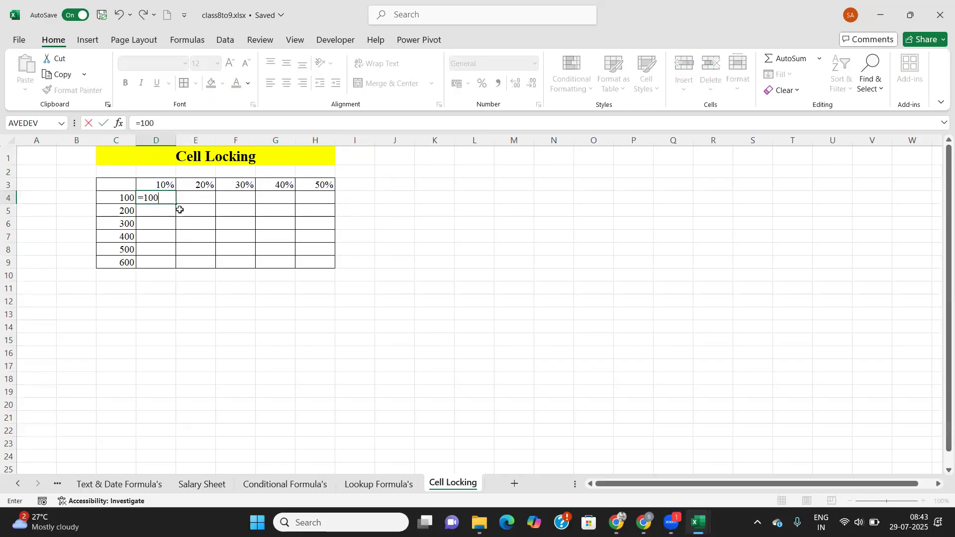
{"action": "type", "text": "*10%"}
{"action": "key", "text": "Tab"}
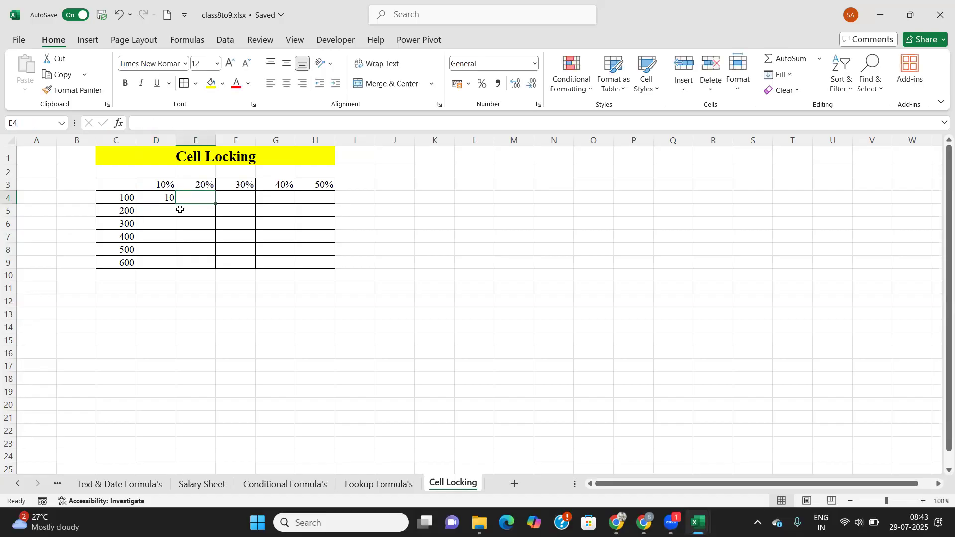
{"action": "left_click", "coordinate": [169, 200]}
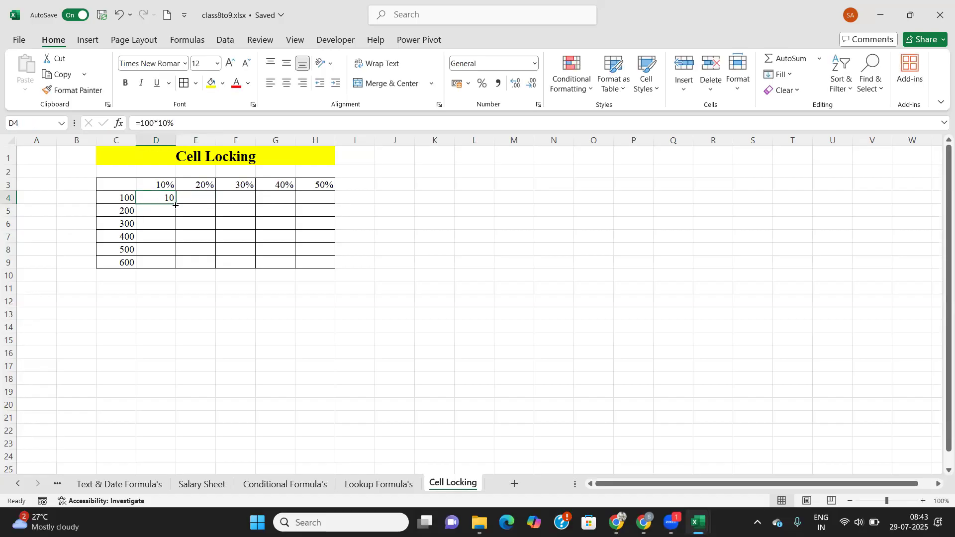
{"action": "left_click_drag", "start_coordinate": [175, 205], "coordinate": [178, 266]}
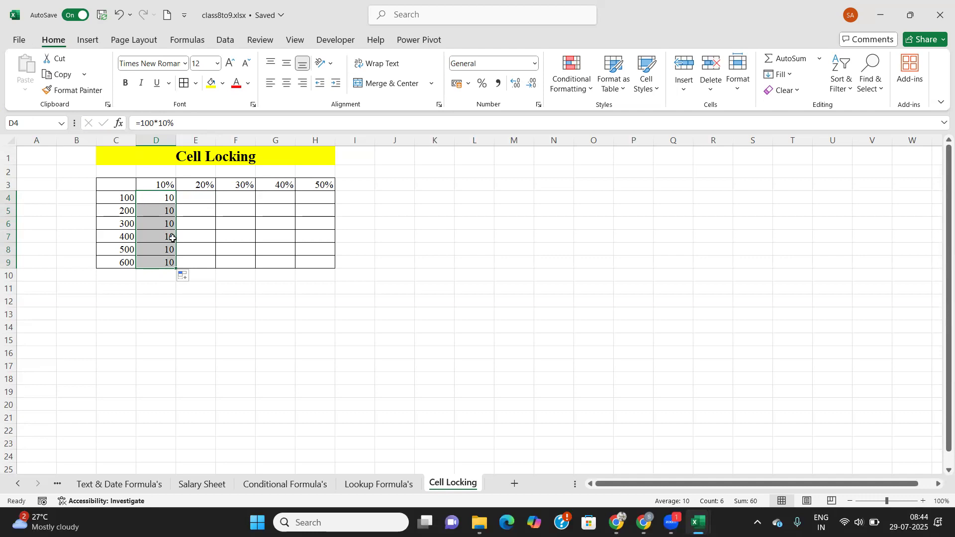
Enter =C4*20% in E4 and fill the formula down to E9.
{"action": "left_click", "coordinate": [197, 198]}
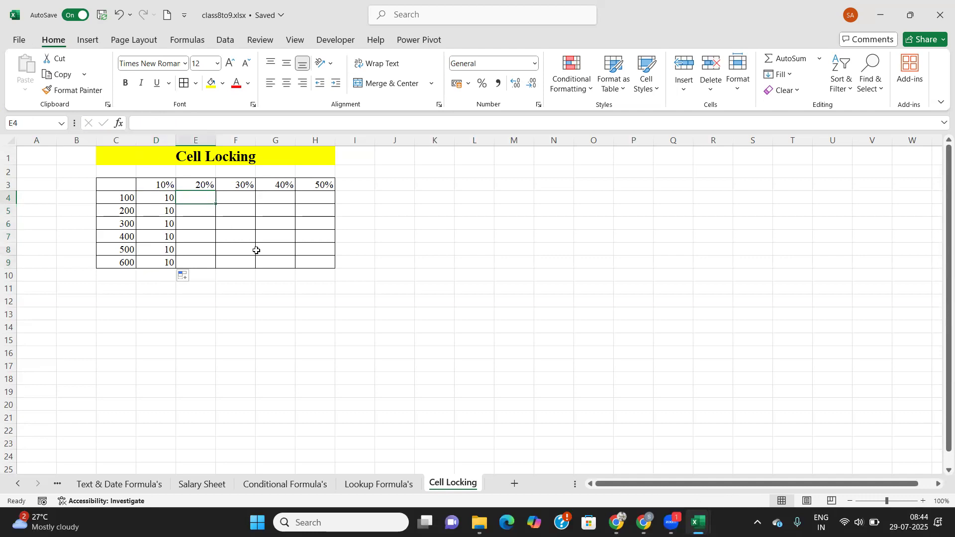
{"action": "type", "text": "="}
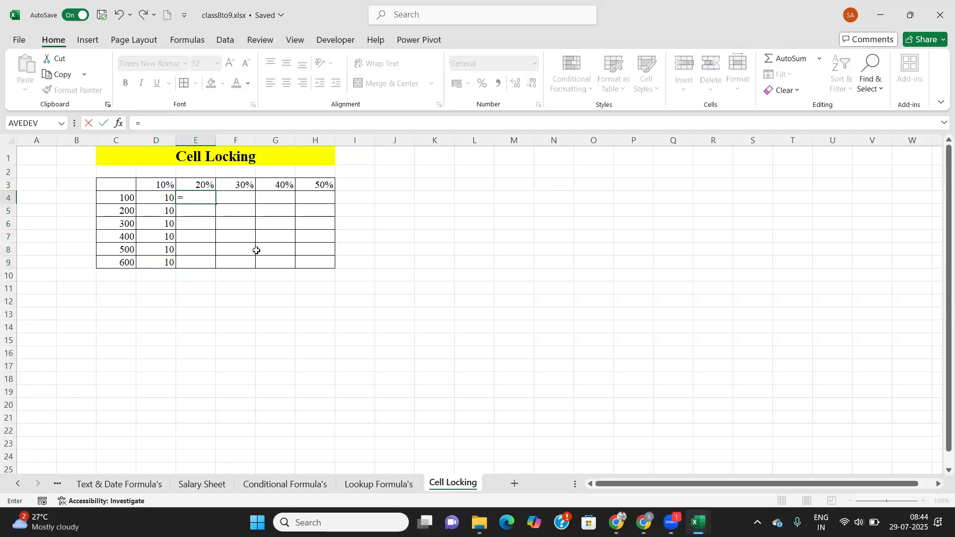
{"action": "key", "text": "Left"}
{"action": "key", "text": "Left"}
{"action": "key", "text": "Left"}
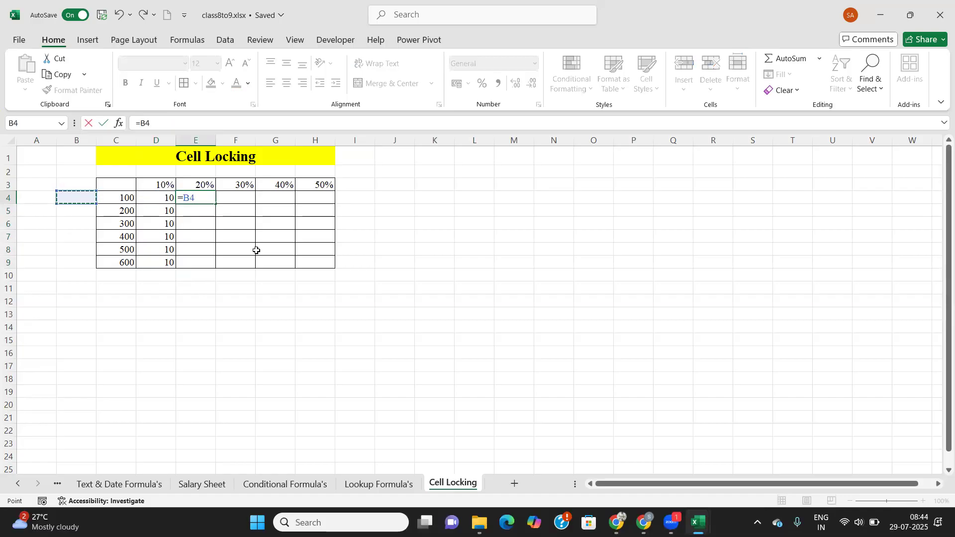
{"action": "key", "text": "Right"}
{"action": "type", "text": "*20%"}
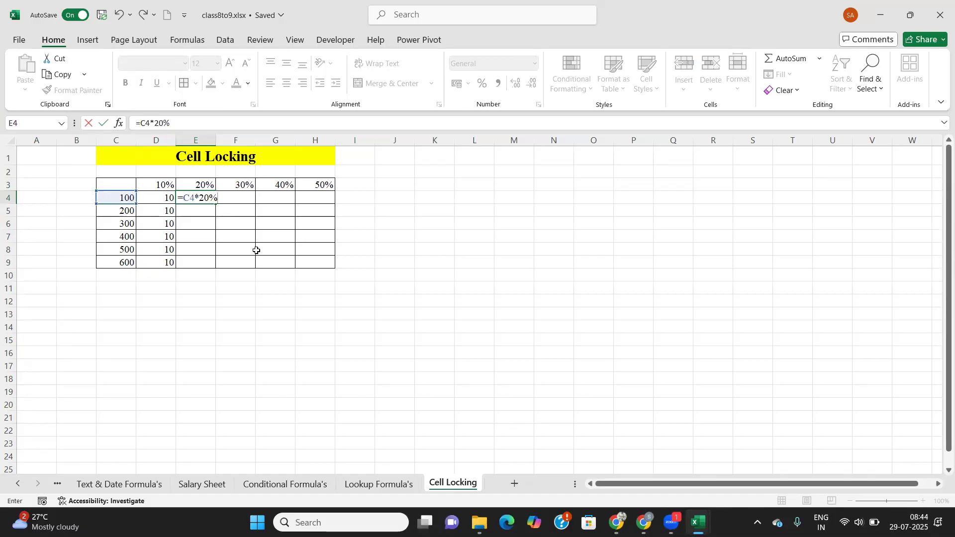
{"action": "key", "text": "Return"}
{"action": "left_click", "coordinate": [199, 201]}
{"action": "left_click_drag", "start_coordinate": [215, 204], "coordinate": [215, 272]}
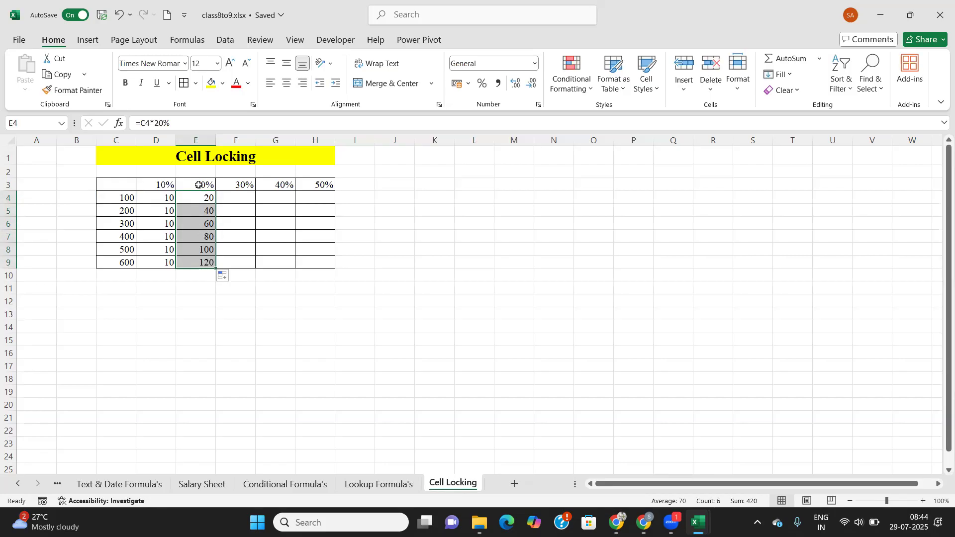
Enter =C4*F3 in F4, fill it down to F9 without locking, and check the copied formulas in F4:F7.
{"action": "left_click", "coordinate": [238, 198]}
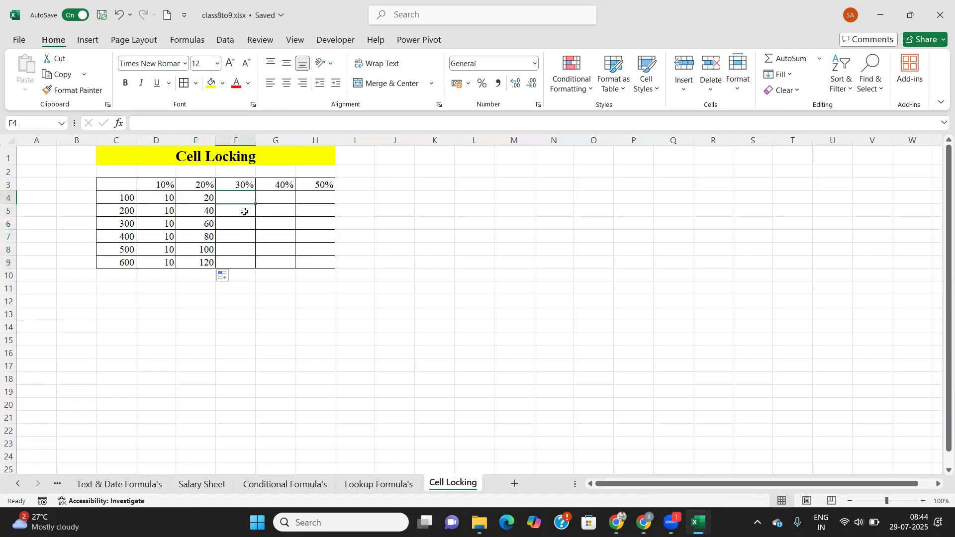
{"action": "type", "text": "="}
{"action": "left_click", "coordinate": [113, 204]}
{"action": "type", "text": "*"}
{"action": "left_click", "coordinate": [247, 184]}
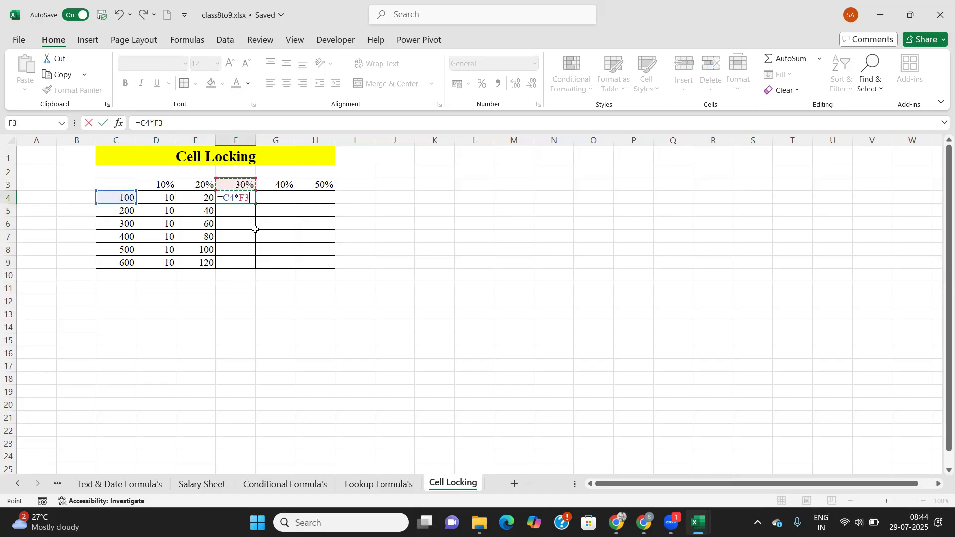
{"action": "key", "text": "Return"}
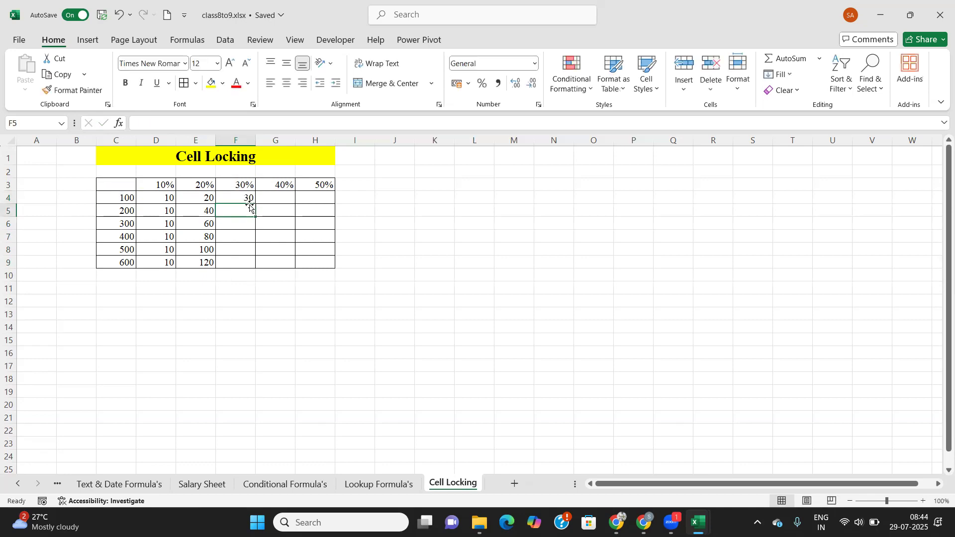
{"action": "left_click", "coordinate": [251, 198]}
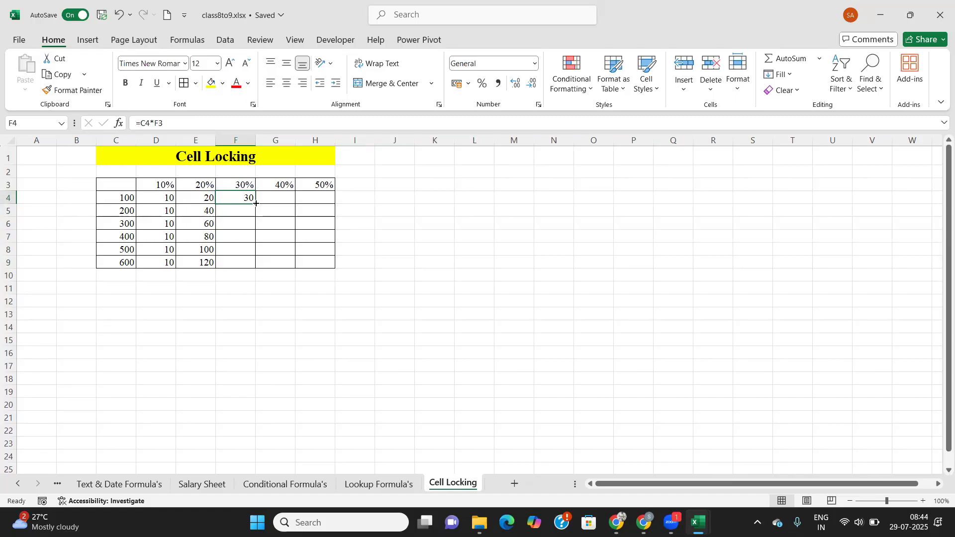
{"action": "left_click_drag", "start_coordinate": [255, 204], "coordinate": [251, 274]}
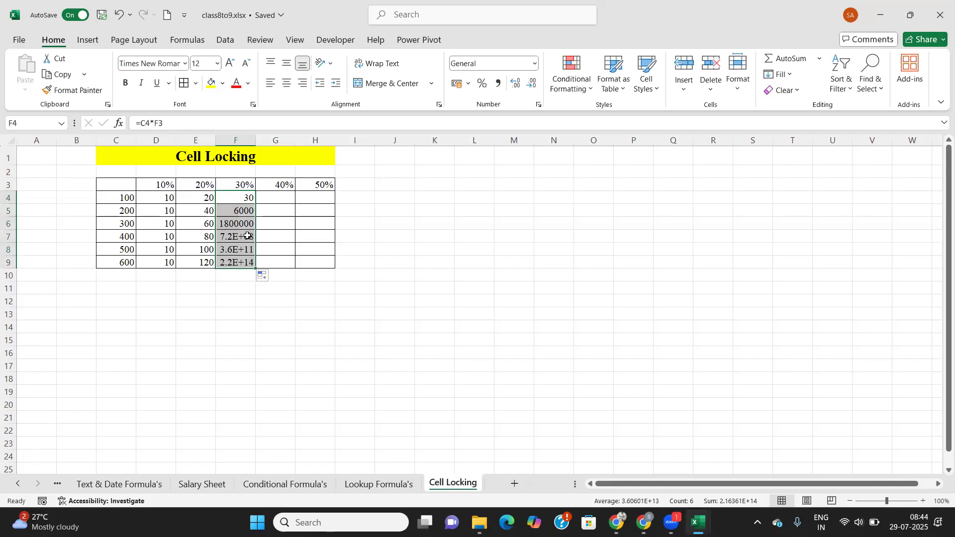
{"action": "left_click", "coordinate": [241, 198]}
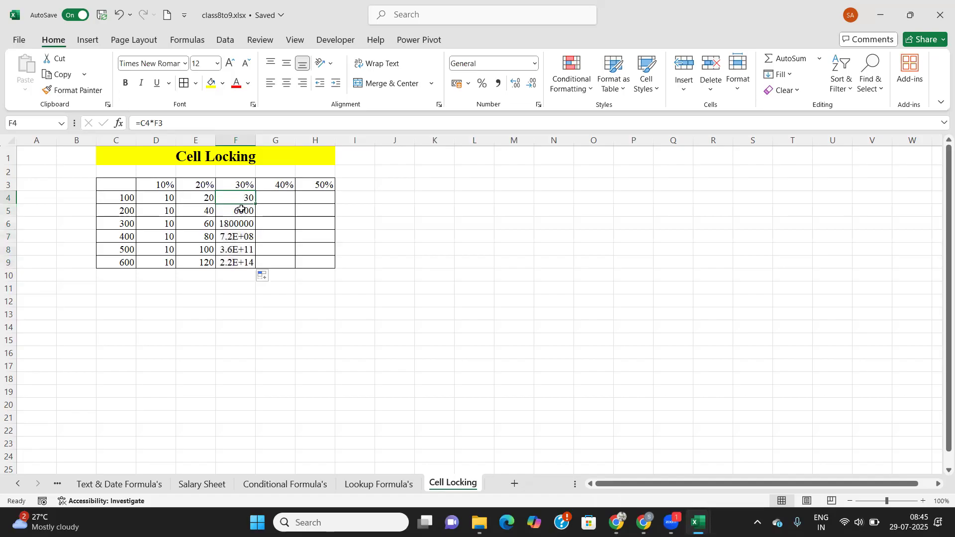
{"action": "left_click", "coordinate": [242, 213]}
{"action": "left_click", "coordinate": [242, 225]}
{"action": "left_click", "coordinate": [241, 240]}
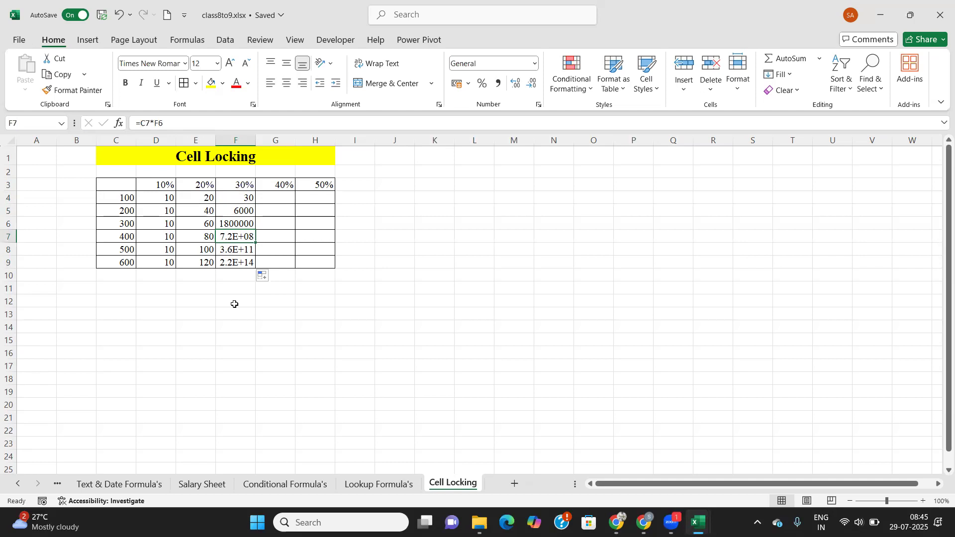
Enter =C4*$G$3 in G4 with the 40% cell locked and fill the formula down to G9.
{"action": "left_click", "coordinate": [271, 203]}
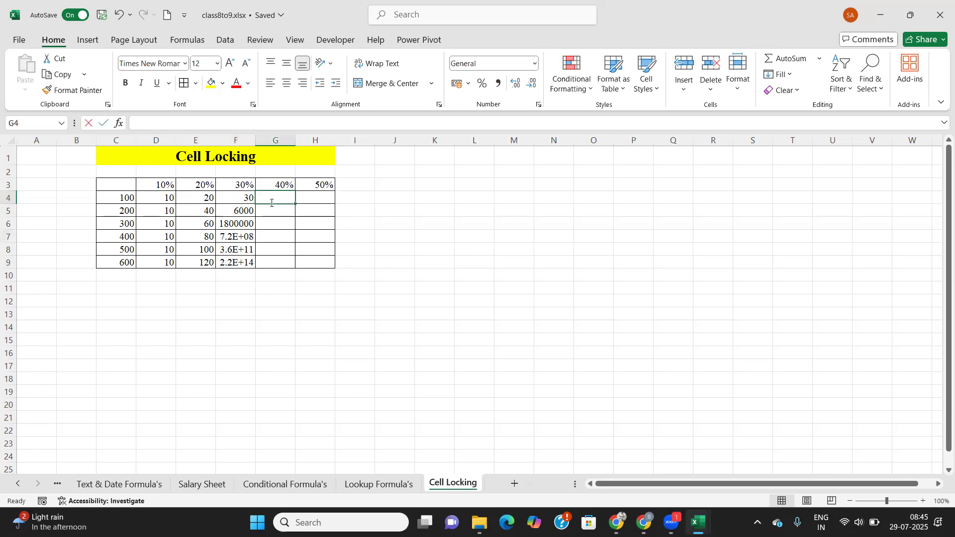
{"action": "type", "text": "="}
{"action": "left_click", "coordinate": [118, 196]}
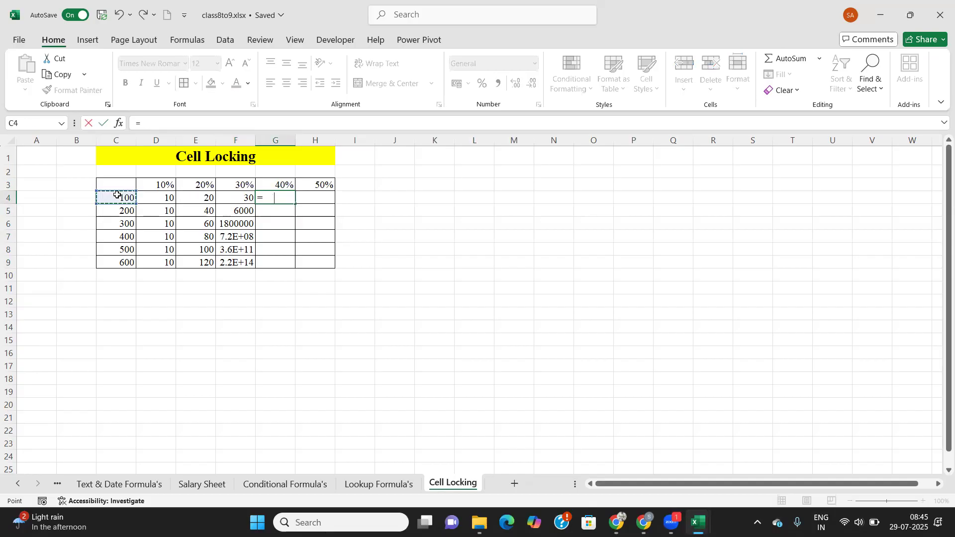
{"action": "type", "text": "*"}
{"action": "left_click", "coordinate": [282, 184]}
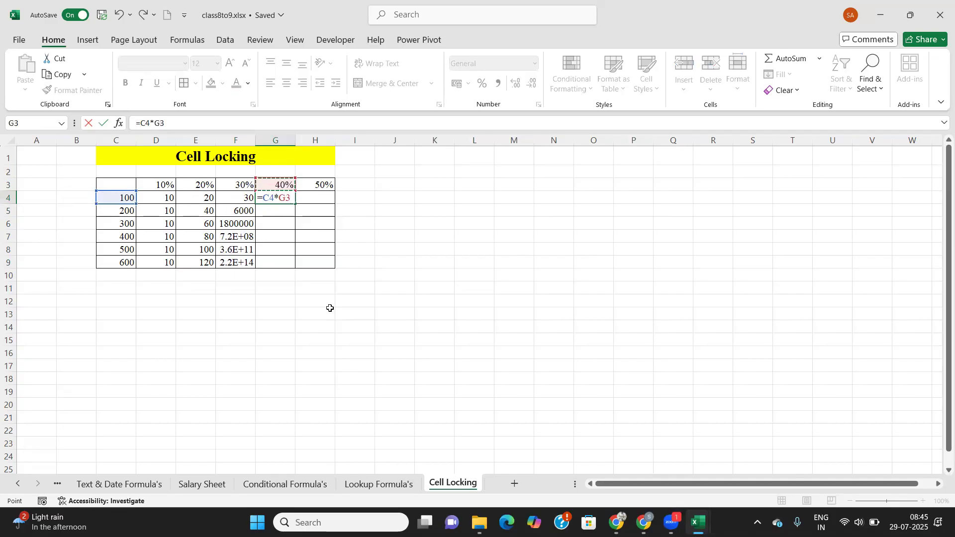
{"action": "key", "text": "F4"}
{"action": "key", "text": "Return"}
{"action": "left_click", "coordinate": [284, 195]}
{"action": "left_click_drag", "start_coordinate": [298, 206], "coordinate": [302, 262]}
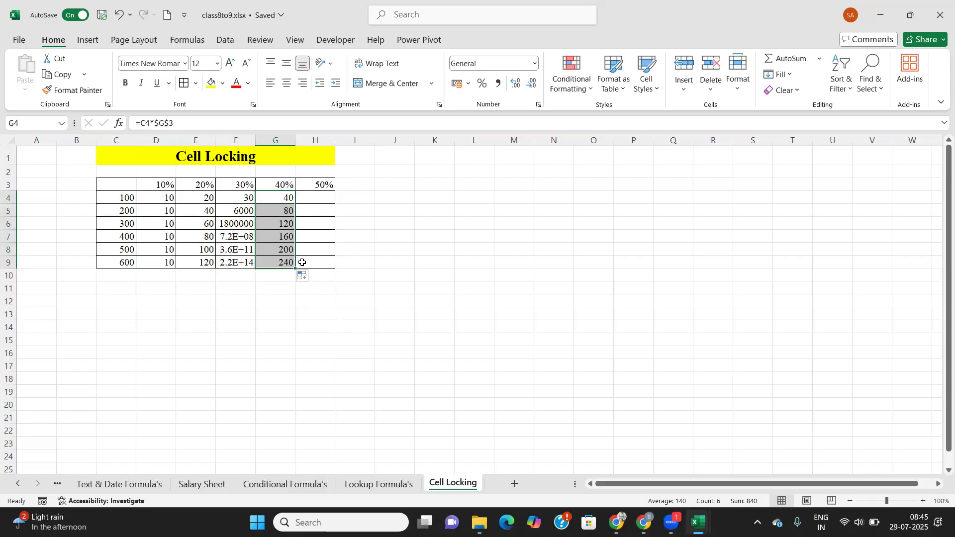
Copy the table C3:H9 and paste it below, starting at C15.
{"action": "left_click_drag", "start_coordinate": [113, 182], "coordinate": [303, 257]}
{"action": "left_click_drag", "start_coordinate": [305, 262], "coordinate": [305, 262]}
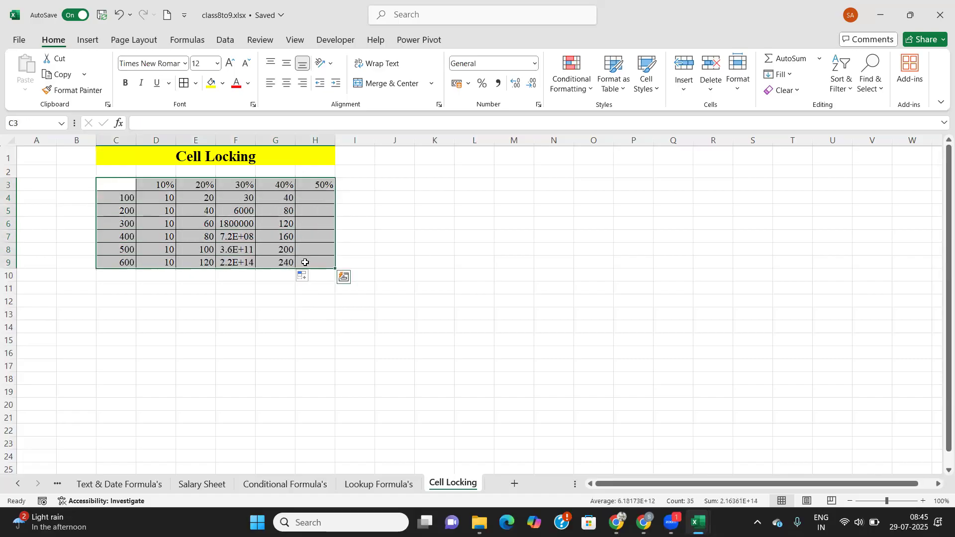
{"action": "key", "text": "ctrl+c"}
{"action": "left_click", "coordinate": [122, 342]}
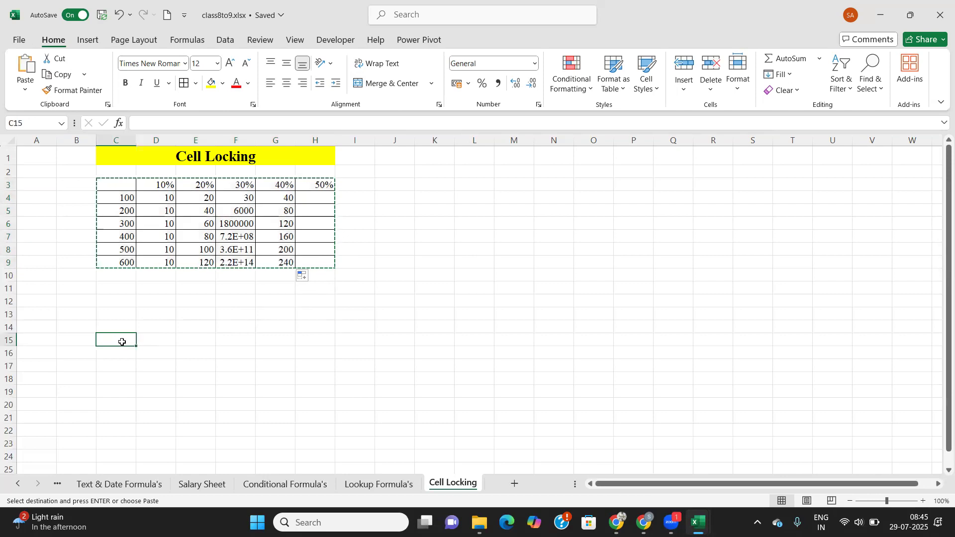
{"action": "key", "text": "ctrl+v"}
Clear the calculated cells D16:H21 in the copied table and select D16.
{"action": "left_click", "coordinate": [164, 353]}
{"action": "left_click_drag", "start_coordinate": [164, 353], "coordinate": [310, 428]}
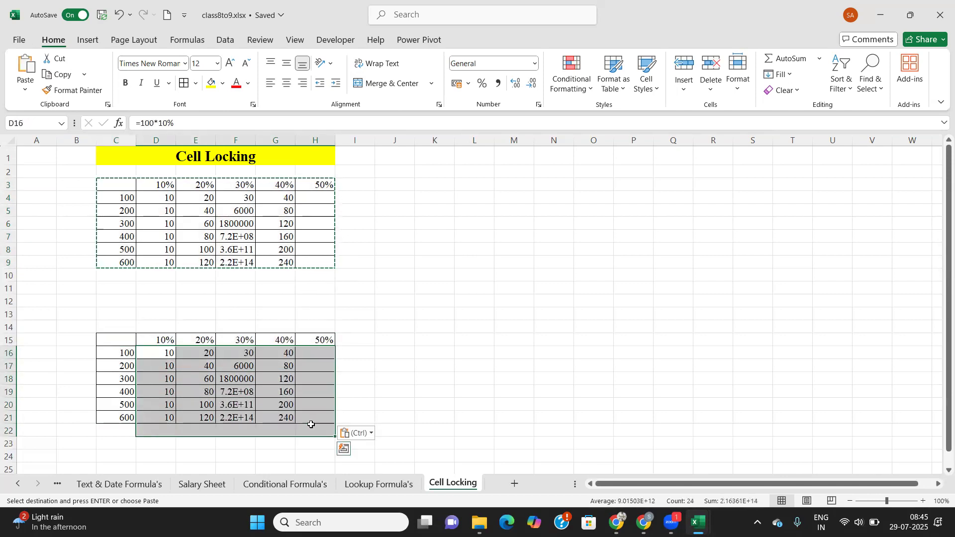
{"action": "key", "text": "Delete"}
{"action": "left_click", "coordinate": [147, 390]}
{"action": "left_click", "coordinate": [145, 353]}
{"action": "left_click", "coordinate": [110, 356]}
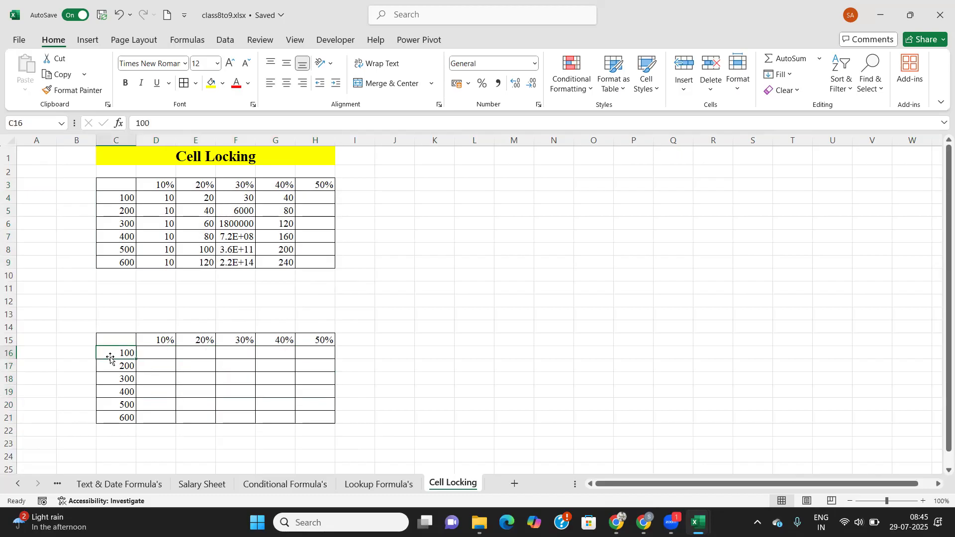
{"action": "left_click", "coordinate": [148, 343]}
{"action": "left_click", "coordinate": [152, 353]}
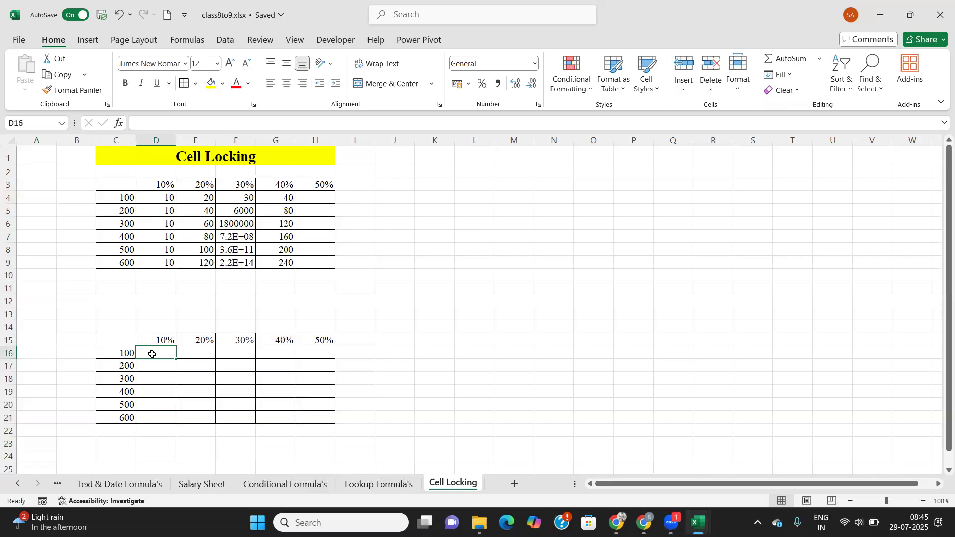
Enter =C16*$D$15 in D16 with the 10% cell fully locked and fill the formula down to D21.
{"action": "type", "text": "="}
{"action": "key", "text": "Left"}
{"action": "type", "text": "*"}
{"action": "key", "text": "Up"}
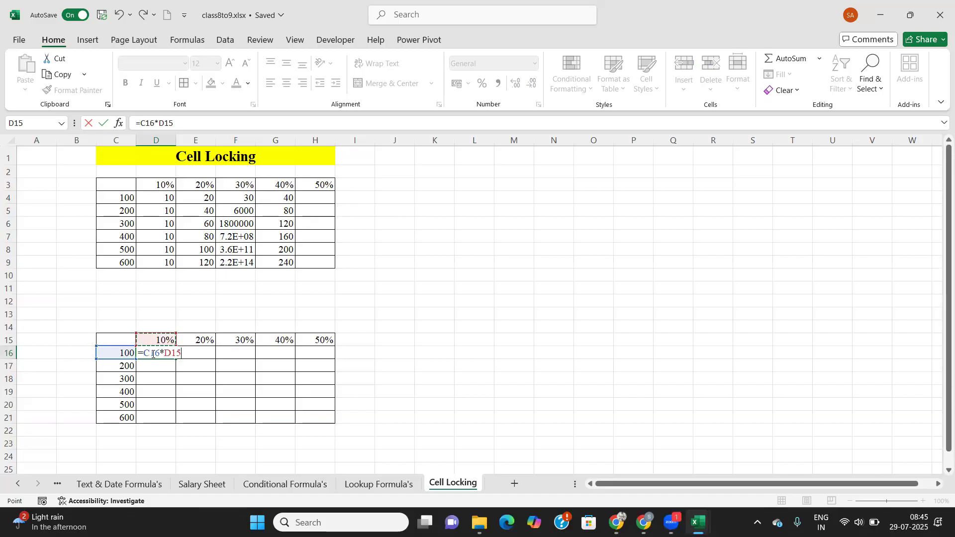
{"action": "key", "text": "F4"}
{"action": "key", "text": "Return"}
{"action": "left_click", "coordinate": [152, 353]}
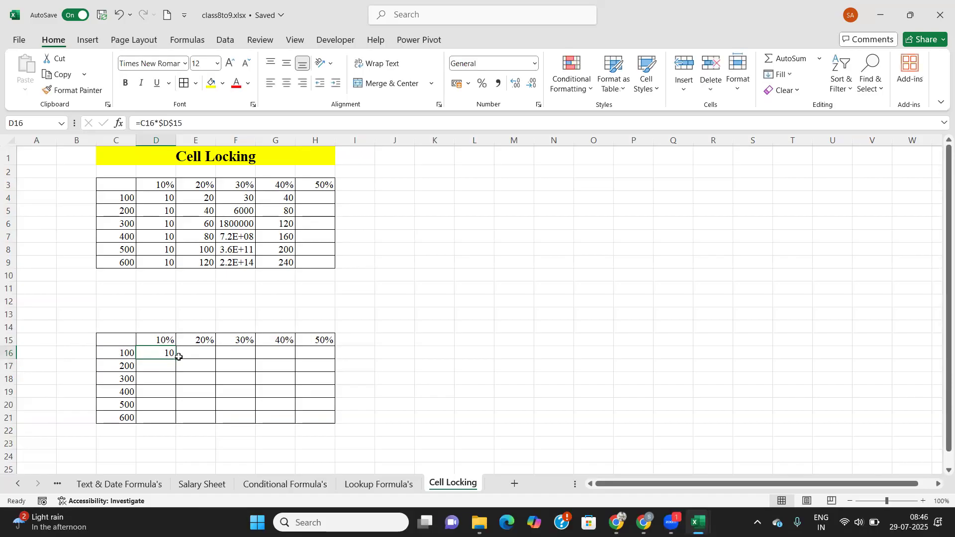
{"action": "left_click_drag", "start_coordinate": [174, 360], "coordinate": [164, 426]}
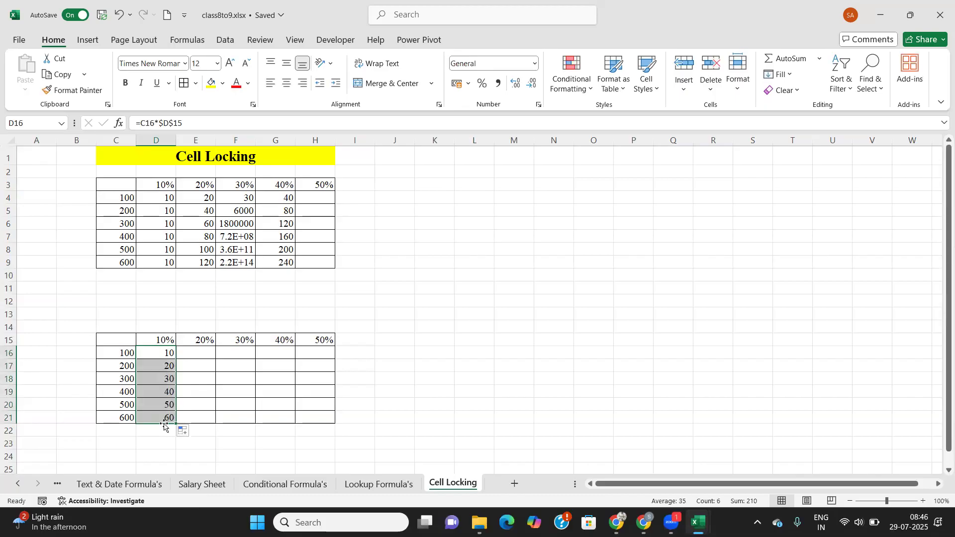
Try filling the D16 formula across to H16, and undo both fills and the formula entry.
{"action": "left_click", "coordinate": [155, 355]}
{"action": "left_click_drag", "start_coordinate": [177, 359], "coordinate": [339, 365]}
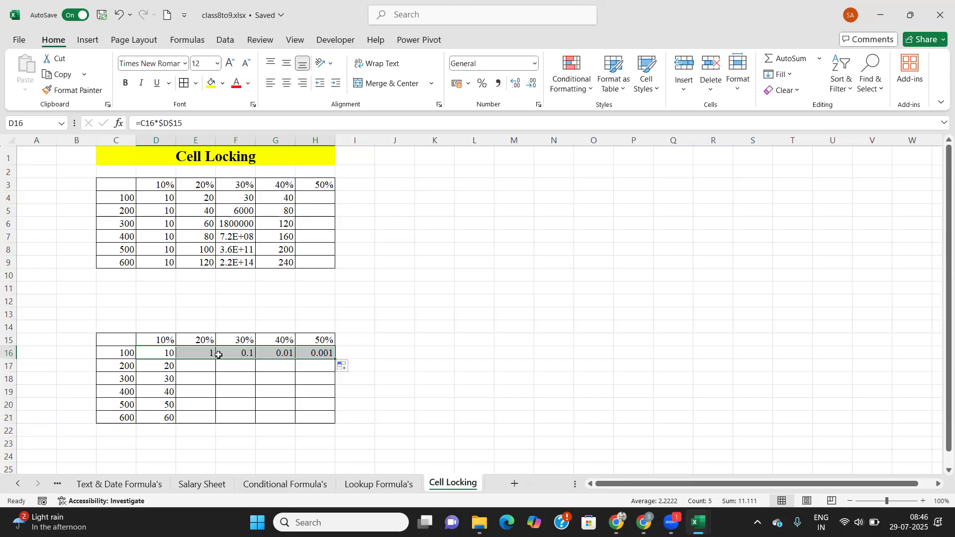
{"action": "key", "text": "ctrl+z"}
{"action": "key", "text": "ctrl+z"}
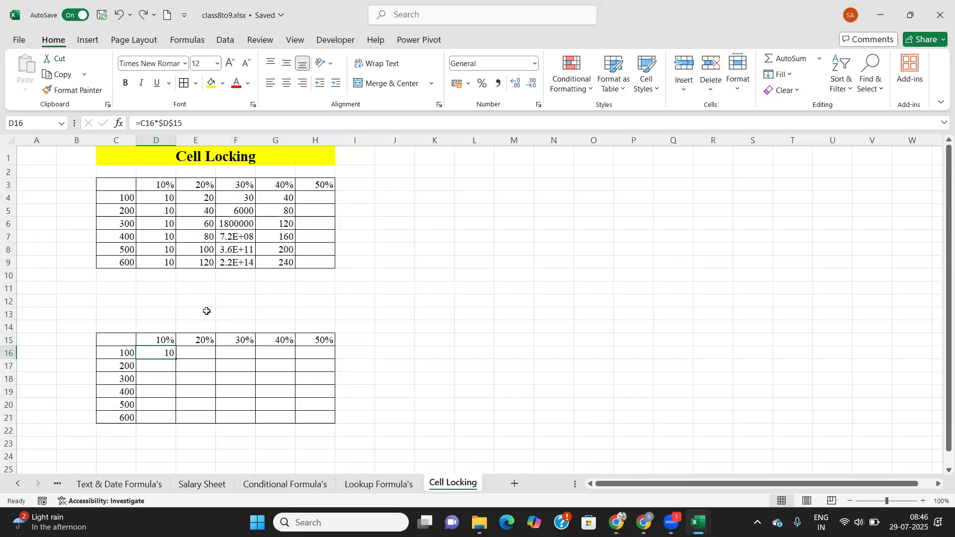
{"action": "key", "text": "ctrl+z"}
Try =$C$16*$D$15 in D16 with both references fully locked, and clear the cell again.
{"action": "type", "text": "="}
{"action": "key", "text": "Left"}
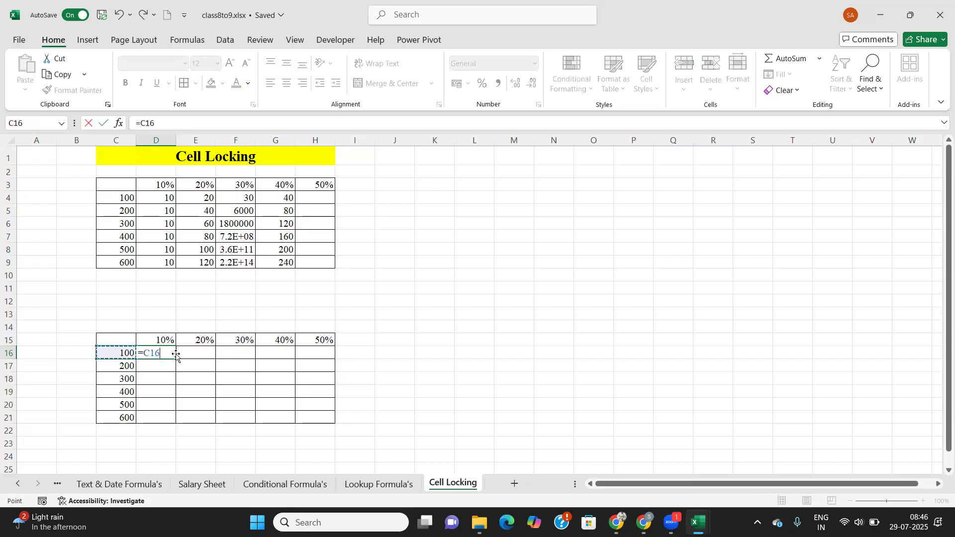
{"action": "key", "text": "F4"}
{"action": "type", "text": "*"}
{"action": "key", "text": "Up"}
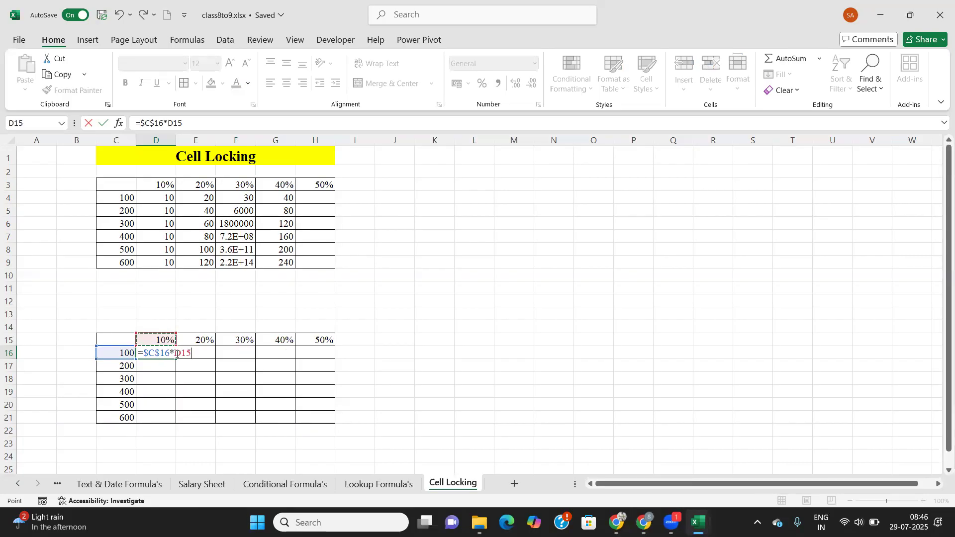
{"action": "type", "text": "*"}
{"action": "key", "text": "BackSpace"}
{"action": "key", "text": "BackSpace"}
{"action": "key", "text": "BackSpace"}
{"action": "key", "text": "BackSpace"}
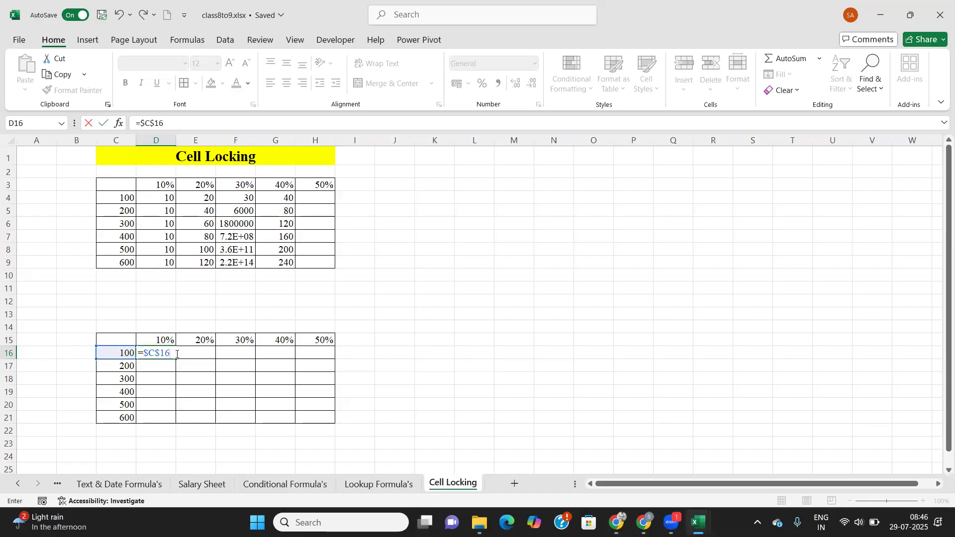
{"action": "key", "text": "Up"}
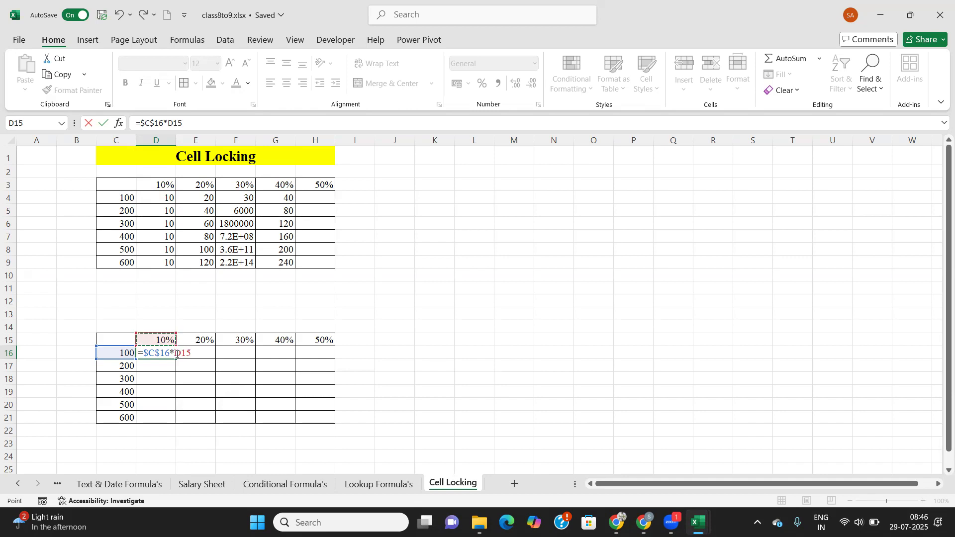
{"action": "key", "text": "F4"}
{"action": "key", "text": "Return"}
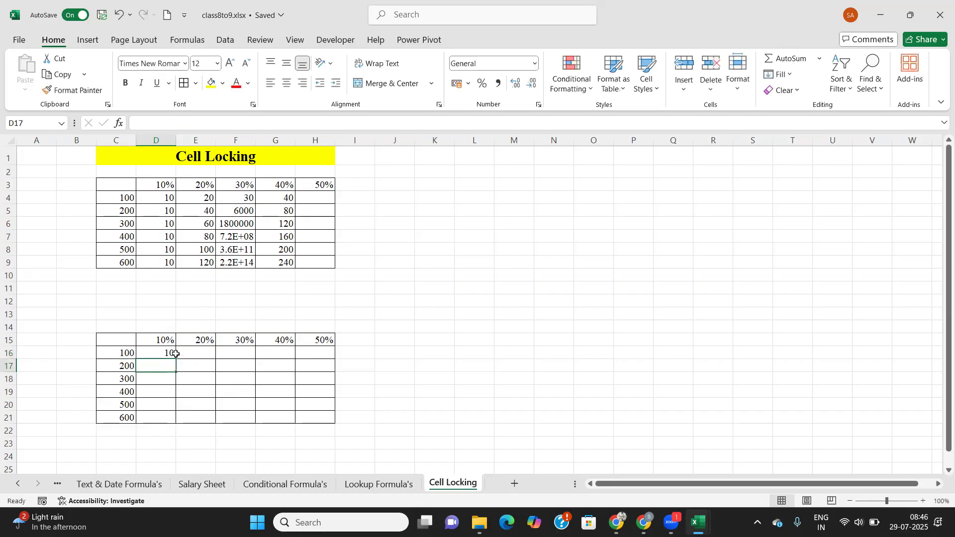
{"action": "key", "text": "Up"}
{"action": "key", "text": "Delete"}
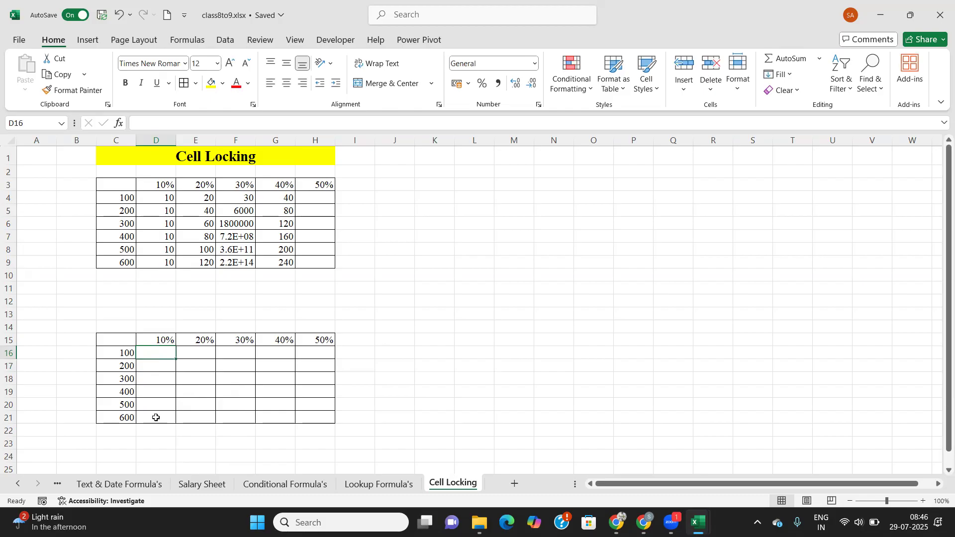
Enter the heading "Row Lock & Column Lock" in C13 above the copied table.
{"action": "left_click", "coordinate": [124, 313]}
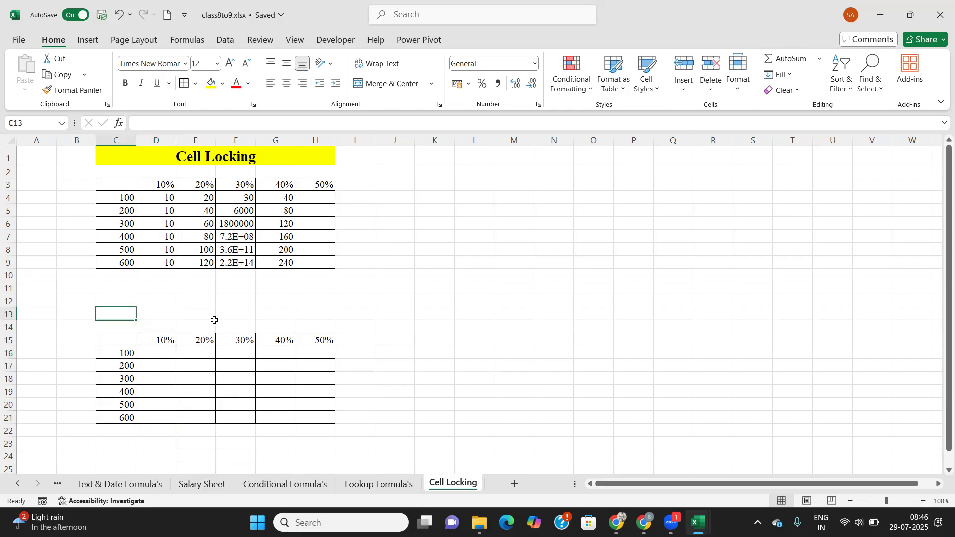
{"action": "type", "text": "Row"}
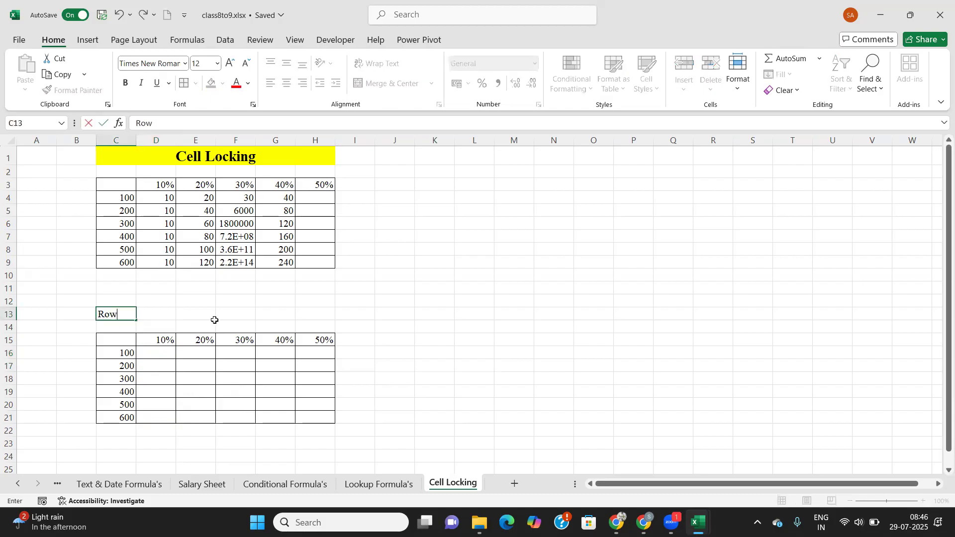
{"action": "type", "text": " Lock & Column"}
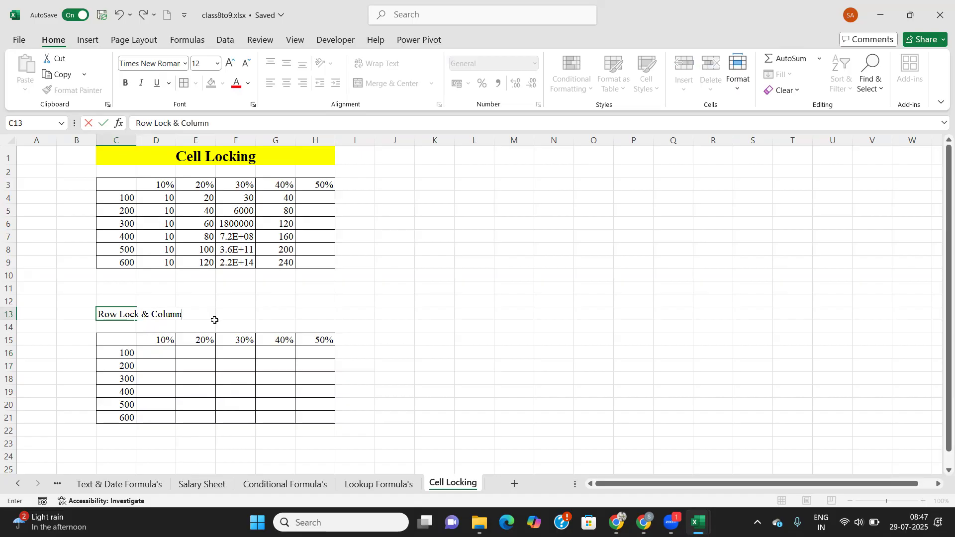
{"action": "type", "text": " Lock"}
{"action": "key", "text": "Tab"}
Start a multiplication formula in D16 with the mixed reference $C16, locking only its column.
{"action": "left_click", "coordinate": [155, 353]}
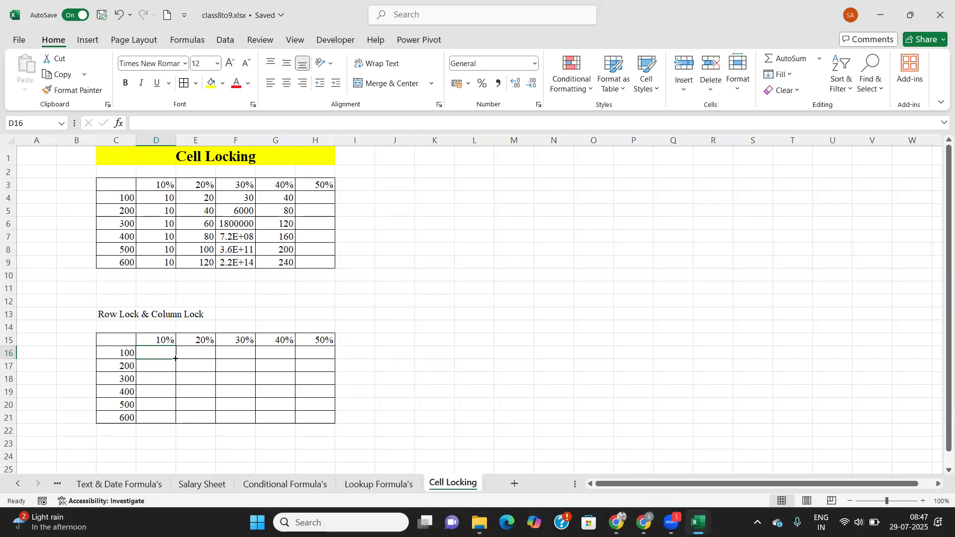
{"action": "left_click_drag", "start_coordinate": [175, 359], "coordinate": [329, 358]}
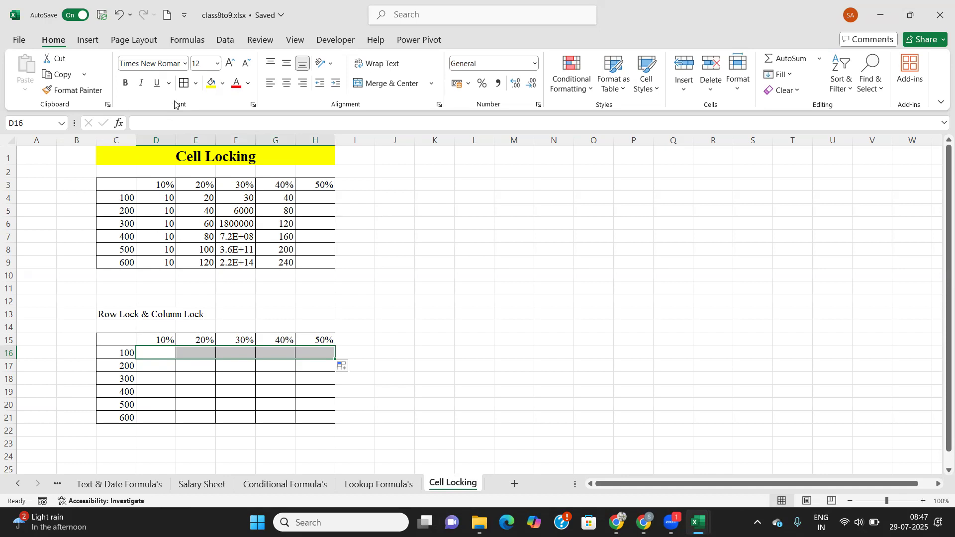
{"action": "left_click", "coordinate": [169, 354]}
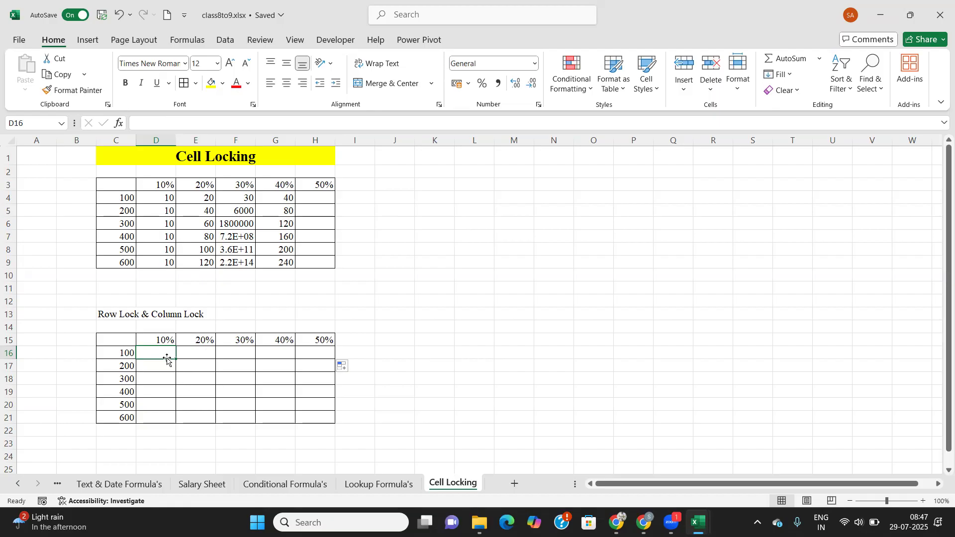
{"action": "type", "text": "="}
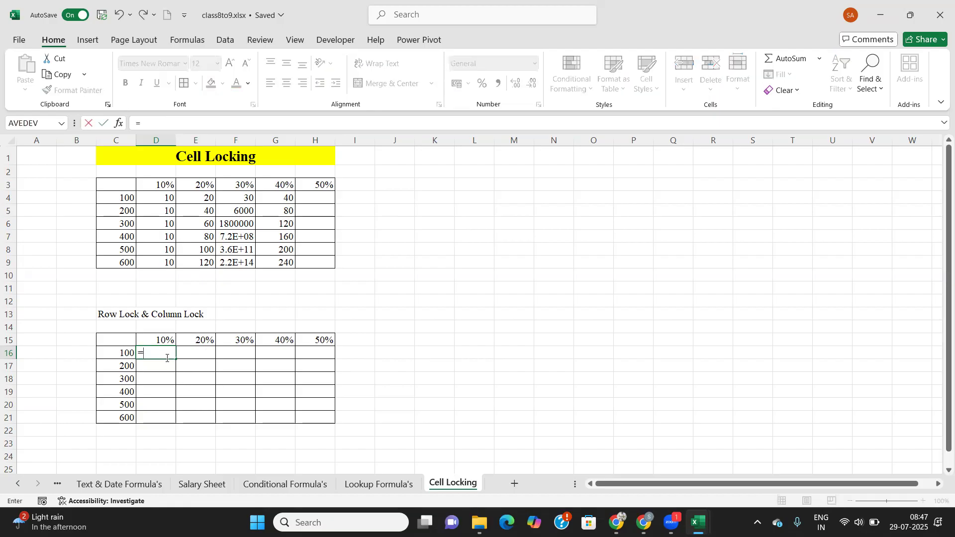
{"action": "left_click", "coordinate": [130, 352]}
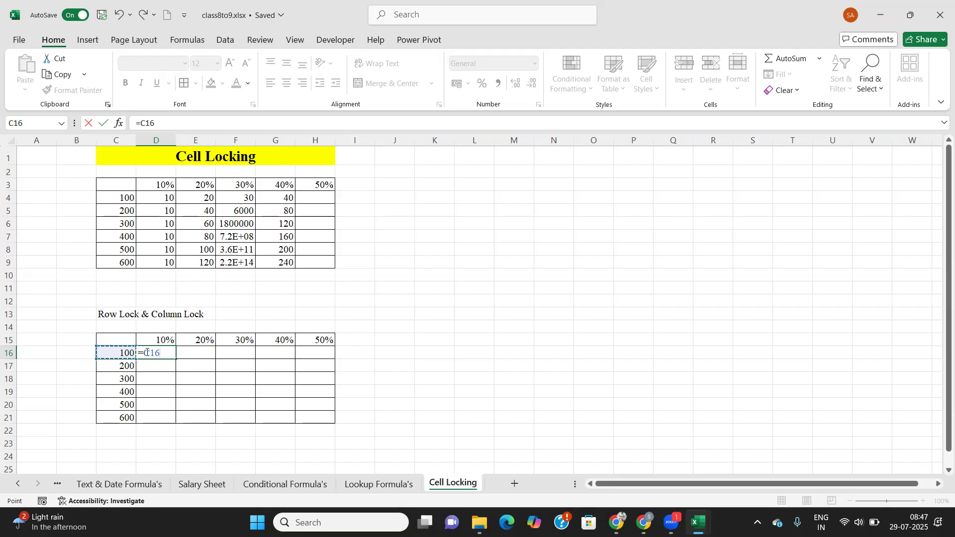
{"action": "key", "text": "F2"}
{"action": "key", "text": "Left"}
{"action": "key", "text": "Left"}
{"action": "key", "text": "Left"}
{"action": "type", "text": "$"}
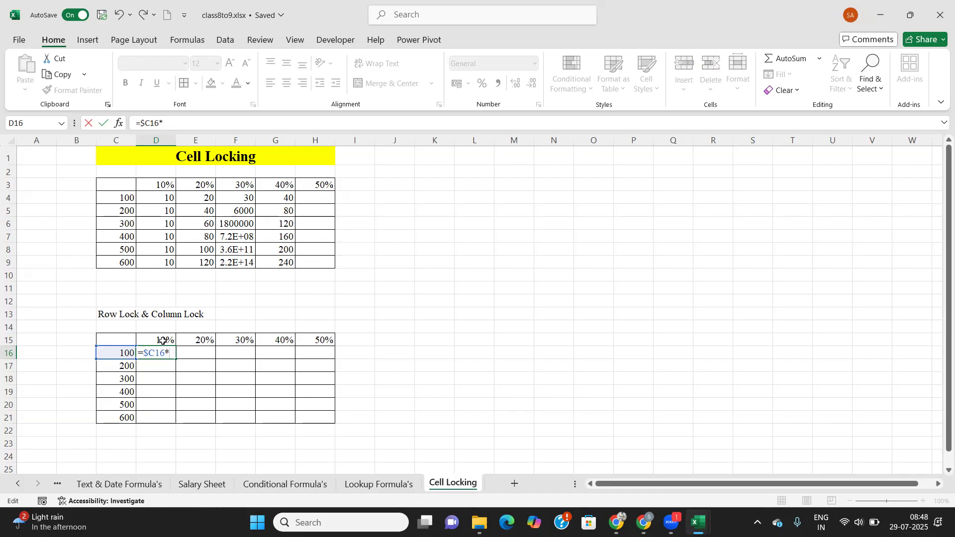
Complete the D16 formula as =$C16*D$15, locking only the percentage row, and fill it through D16:H21.
{"action": "left_click", "coordinate": [160, 341]}
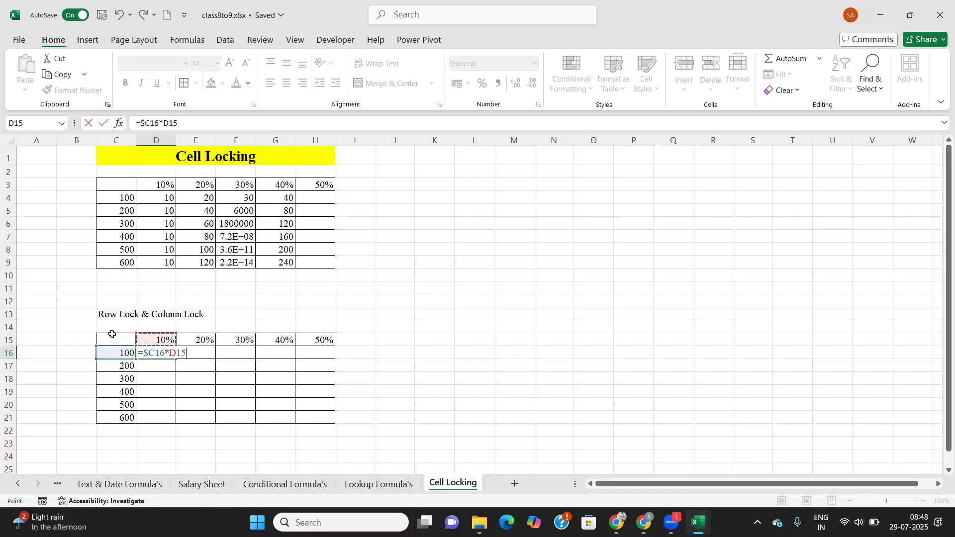
{"action": "key", "text": "F2"}
{"action": "key", "text": "Left"}
{"action": "key", "text": "Left"}
{"action": "type", "text": "$"}
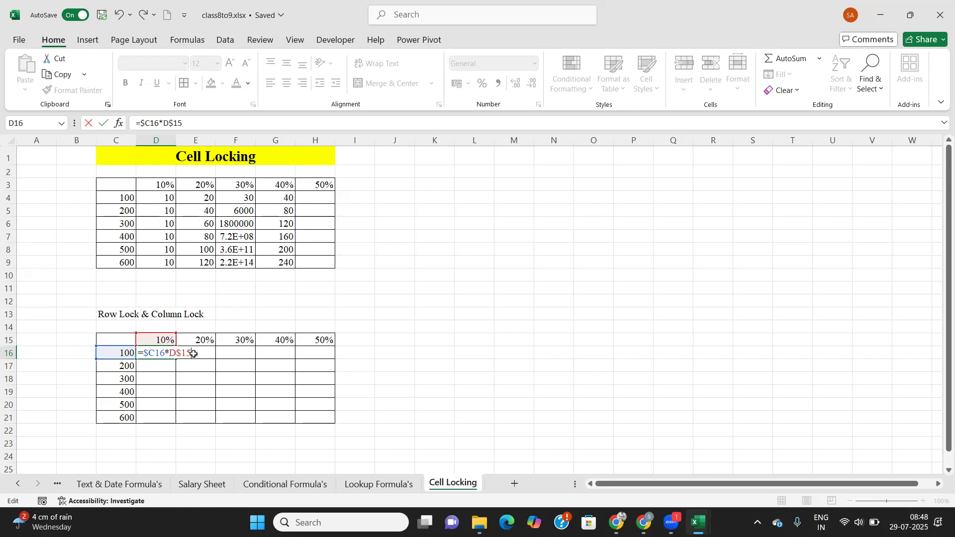
{"action": "key", "text": "Return"}
{"action": "left_click", "coordinate": [165, 351]}
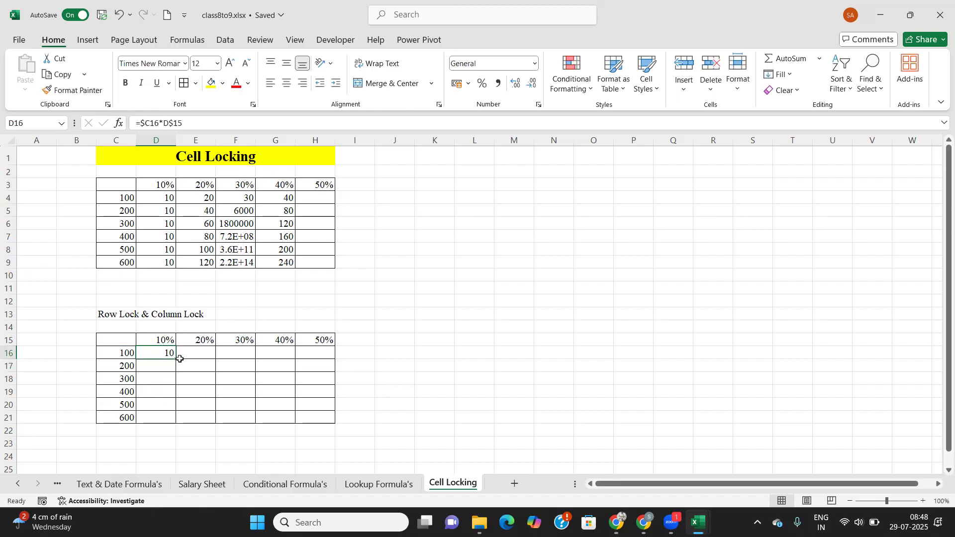
{"action": "left_click_drag", "start_coordinate": [175, 367], "coordinate": [322, 427]}
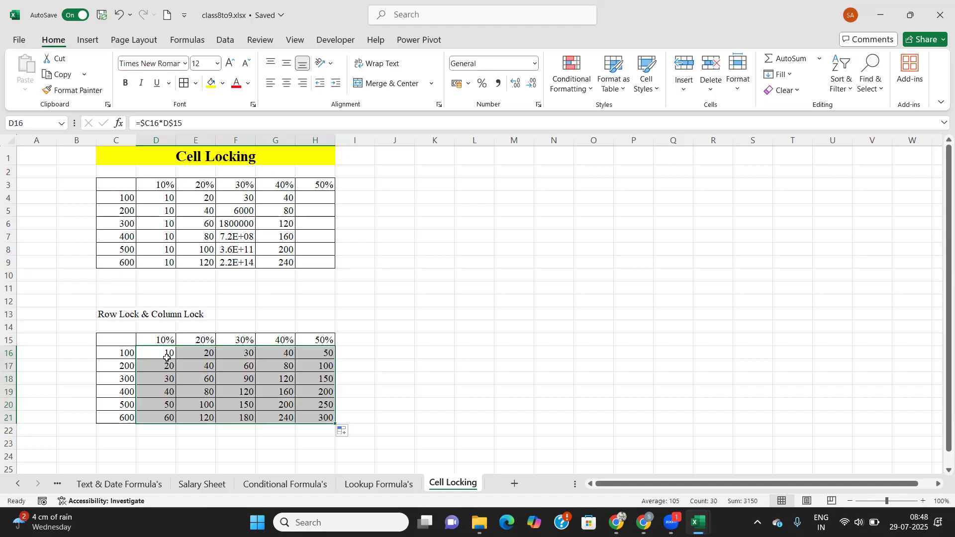
Copy the Cell Locking title's formatting onto the Row Lock & Column Lock heading in C13.
{"action": "left_click", "coordinate": [138, 163]}
{"action": "left_click", "coordinate": [75, 91]}
{"action": "left_click", "coordinate": [110, 313]}
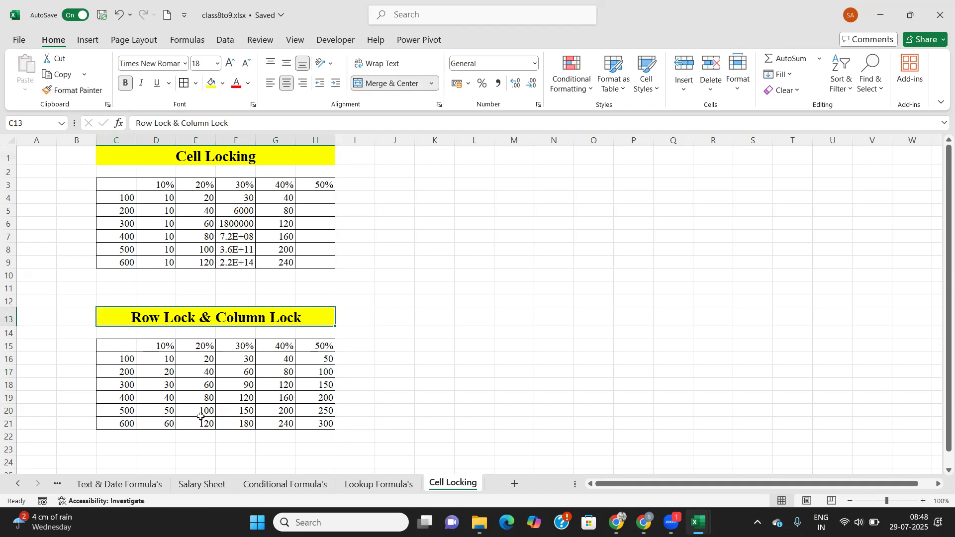
Enter the numbers 1, 2 and 3 in D28:D30 below the Row Lock & Column Lock table.
{"action": "scroll", "coordinate": [200, 417], "scroll_direction": "down", "scroll_amount": 1}
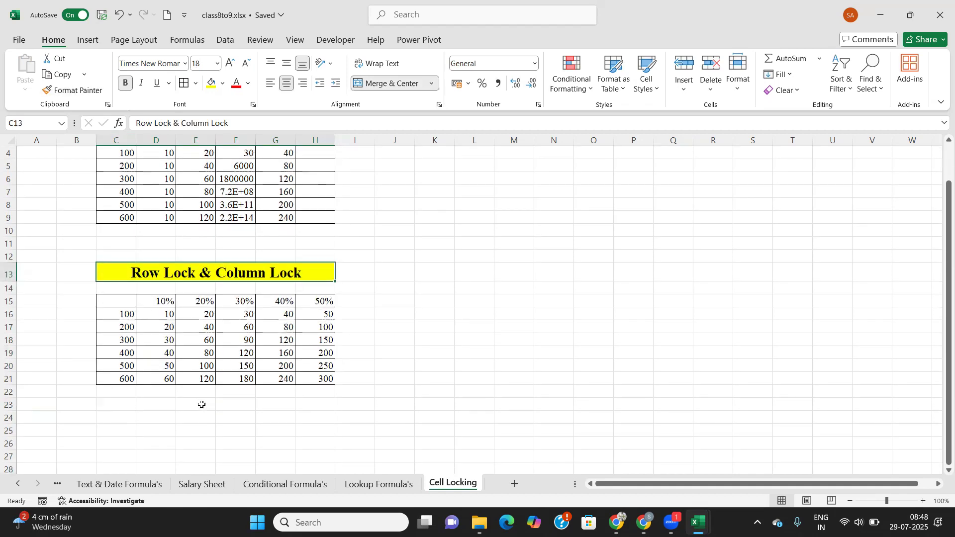
{"action": "scroll", "coordinate": [199, 403], "scroll_direction": "down", "scroll_amount": 2}
{"action": "scroll", "coordinate": [176, 330], "scroll_direction": "down", "scroll_amount": 1}
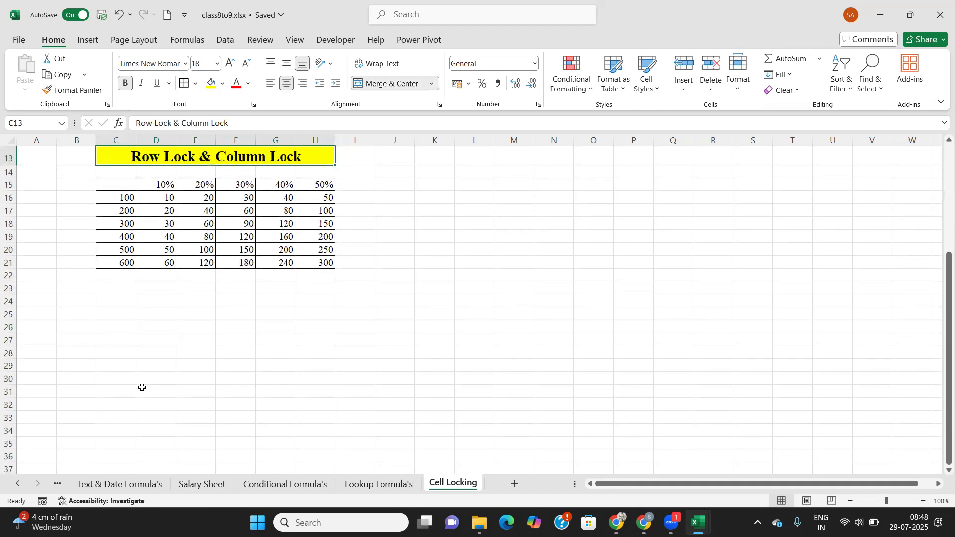
{"action": "left_click", "coordinate": [152, 359]}
{"action": "type", "text": "1"}
{"action": "key", "text": "Return"}
{"action": "type", "text": "2"}
{"action": "key", "text": "Return"}
{"action": "type", "text": "3"}
{"action": "key", "text": "Return"}
Extend the number series from D28 down to 10 in D37.
{"action": "key", "text": "Up"}
{"action": "key", "text": "Up"}
{"action": "key", "text": "Up"}
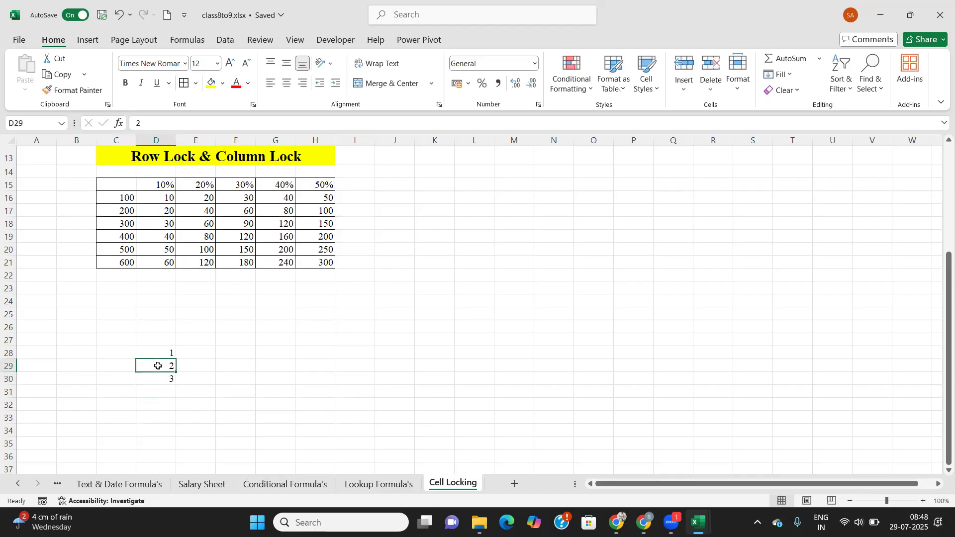
{"action": "key", "text": "shift+Down"}
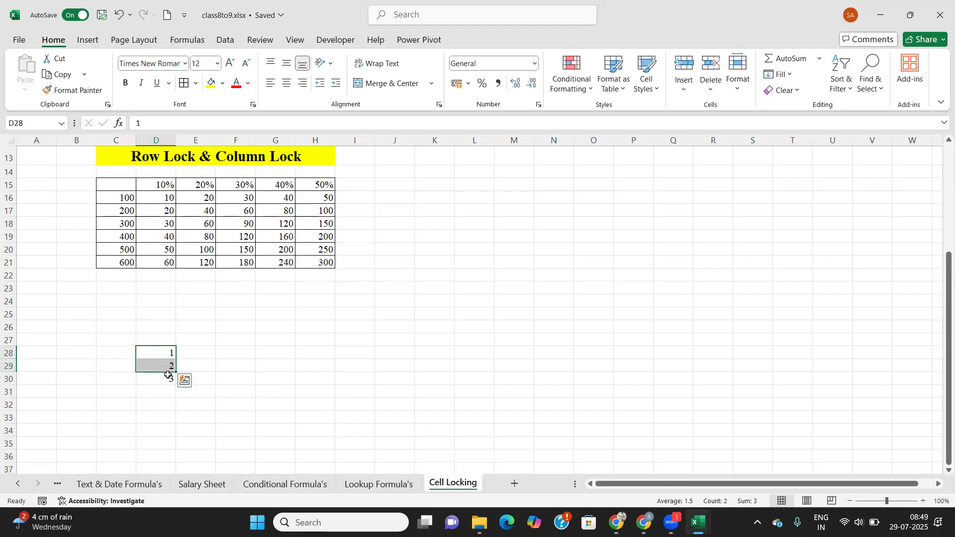
{"action": "left_click_drag", "start_coordinate": [176, 372], "coordinate": [175, 470]}
{"action": "scroll", "coordinate": [162, 367], "scroll_direction": "down", "scroll_amount": 2}
Enter 1 and 2 in E27 and F27 and extend the series across to 10 in N27.
{"action": "left_click", "coordinate": [195, 256]}
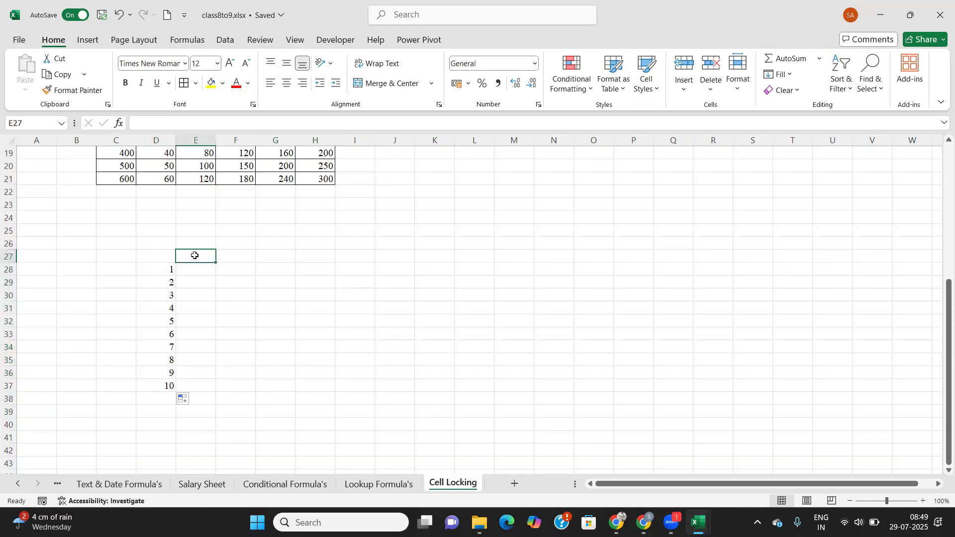
{"action": "type", "text": "1"}
{"action": "key", "text": "Tab"}
{"action": "type", "text": "2"}
{"action": "key", "text": "Tab"}
{"action": "left_click_drag", "start_coordinate": [195, 255], "coordinate": [564, 260]}
Apply all borders to the grid D27:N37 and centre its contents horizontally and vertically.
{"action": "left_click", "coordinate": [155, 259]}
{"action": "left_click_drag", "start_coordinate": [180, 257], "coordinate": [547, 392]}
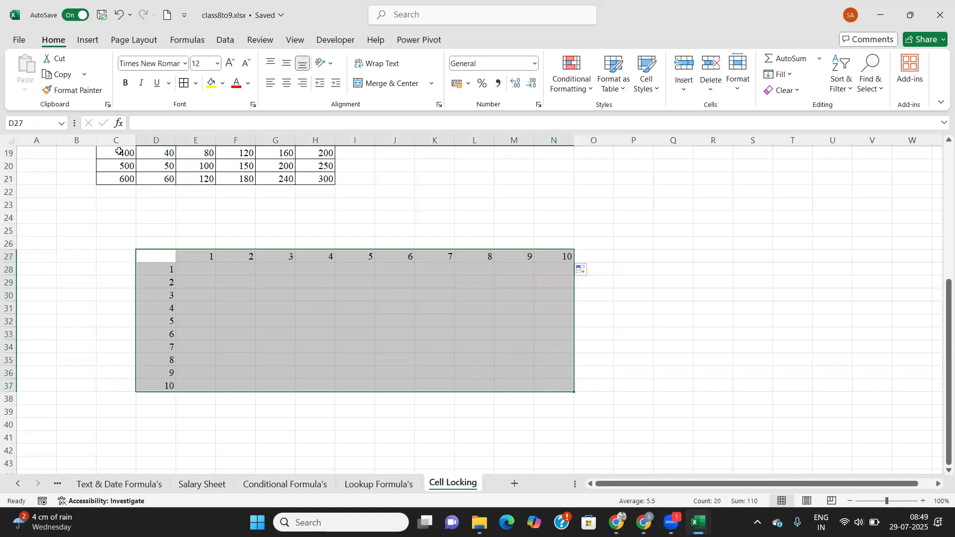
{"action": "left_click", "coordinate": [184, 83]}
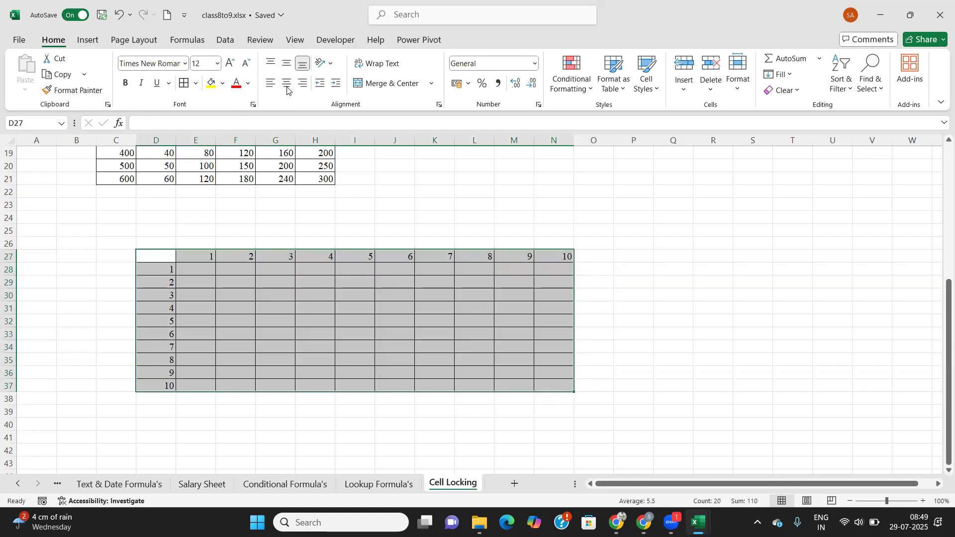
{"action": "left_click", "coordinate": [287, 83]}
{"action": "left_click", "coordinate": [286, 63]}
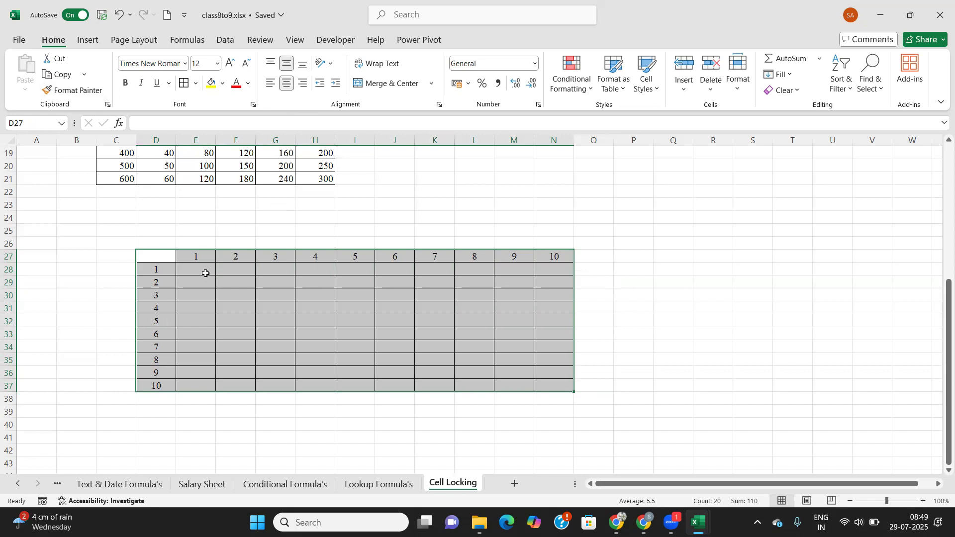
Enter the mixed-reference formula =E$27*$D28 in E28, locking row 27 and column D.
{"action": "left_click", "coordinate": [205, 272]}
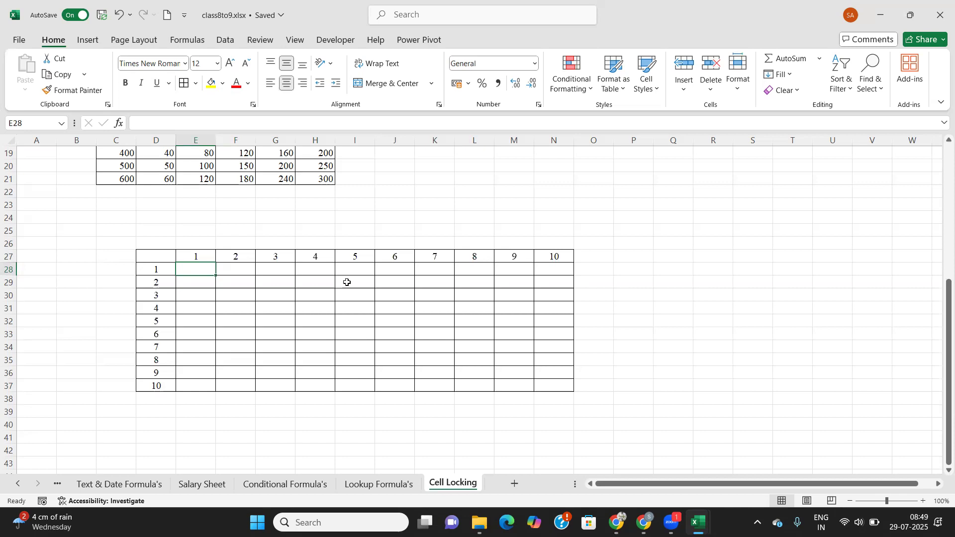
{"action": "type", "text": "="}
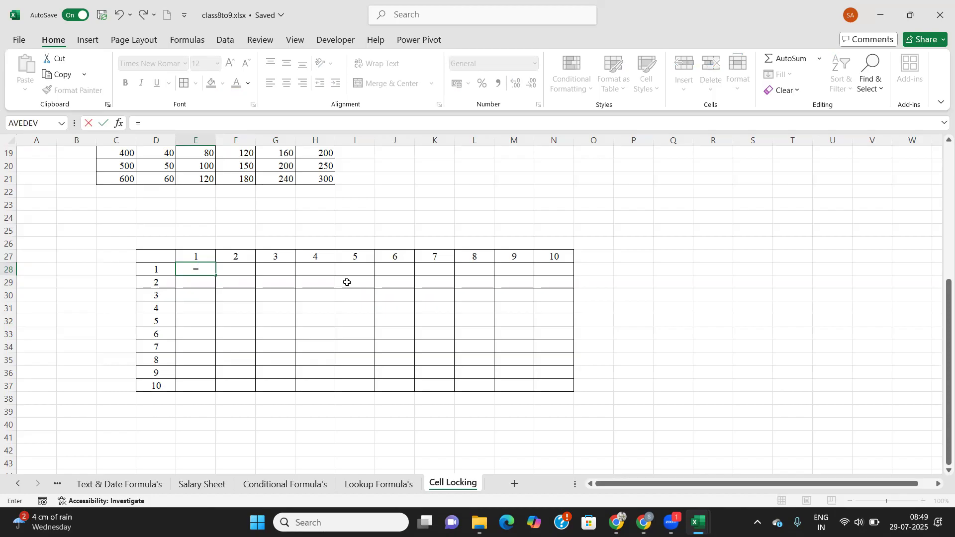
{"action": "left_click", "coordinate": [189, 258]}
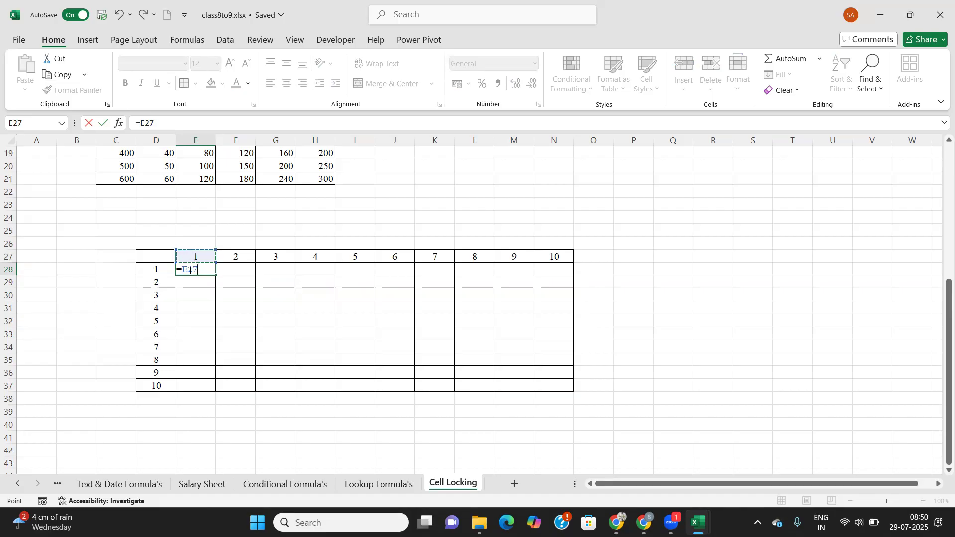
{"action": "key", "text": "F2"}
{"action": "left_click", "coordinate": [190, 271]}
{"action": "type", "text": "$27*"}
{"action": "left_click", "coordinate": [164, 270]}
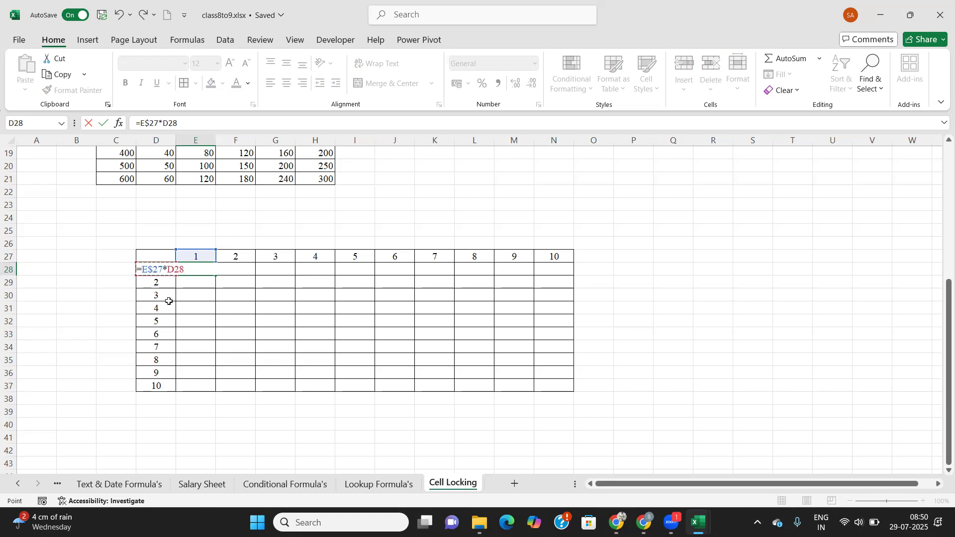
{"action": "left_click", "coordinate": [169, 270]}
{"action": "type", "text": "$"}
{"action": "key", "text": "Return"}
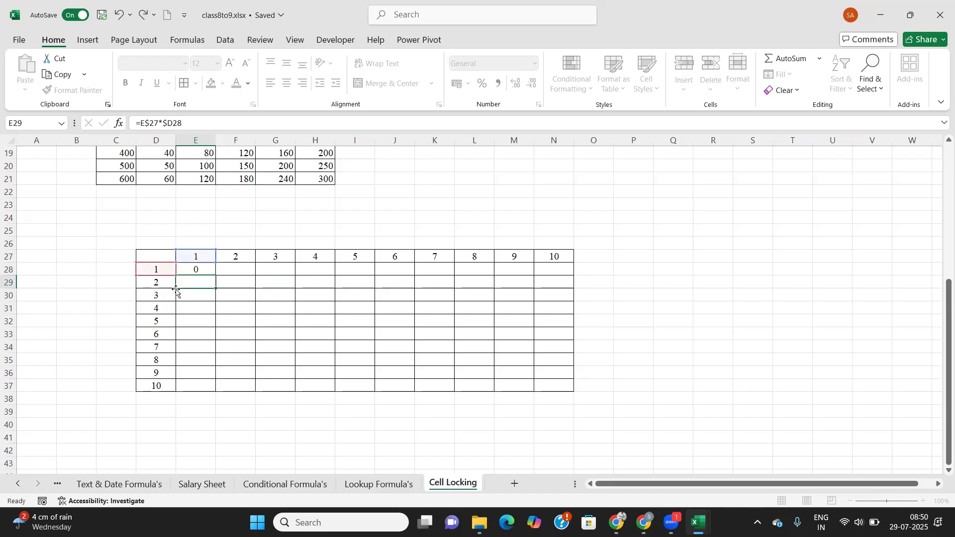
Fill the formula in E28 across to N28 and down through row 37 to complete the multiplication grid.
{"action": "left_click", "coordinate": [209, 270]}
{"action": "left_click_drag", "start_coordinate": [215, 275], "coordinate": [562, 283]}
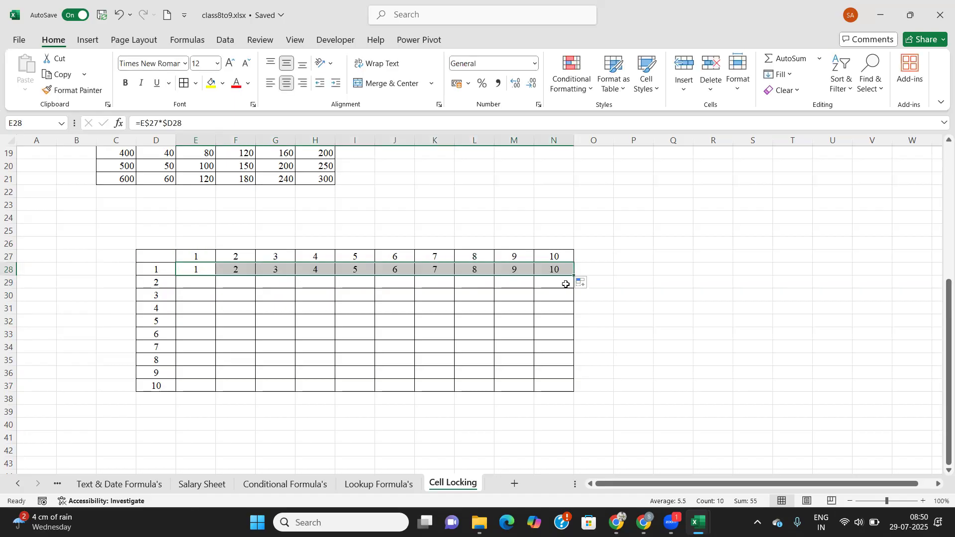
{"action": "left_click_drag", "start_coordinate": [574, 274], "coordinate": [571, 390]}
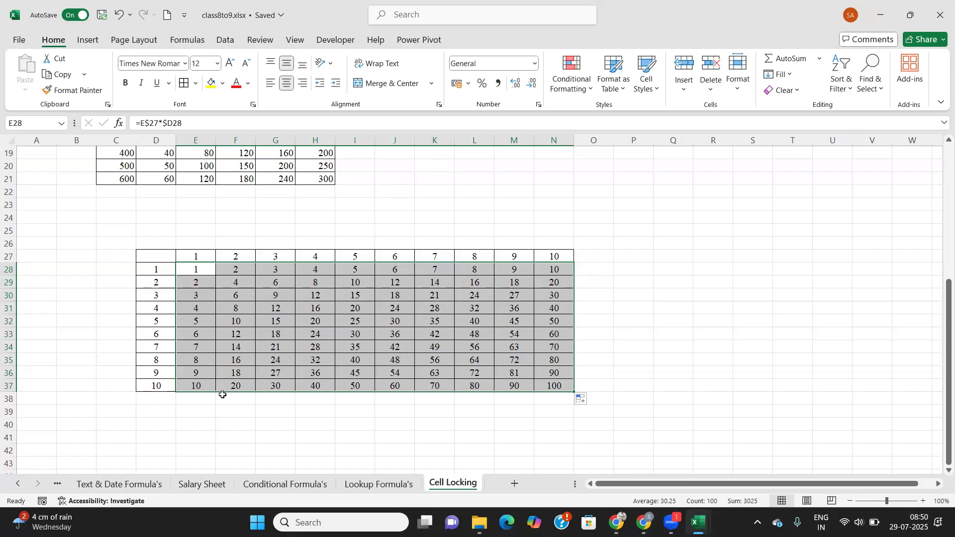
{"action": "left_click", "coordinate": [264, 335]}
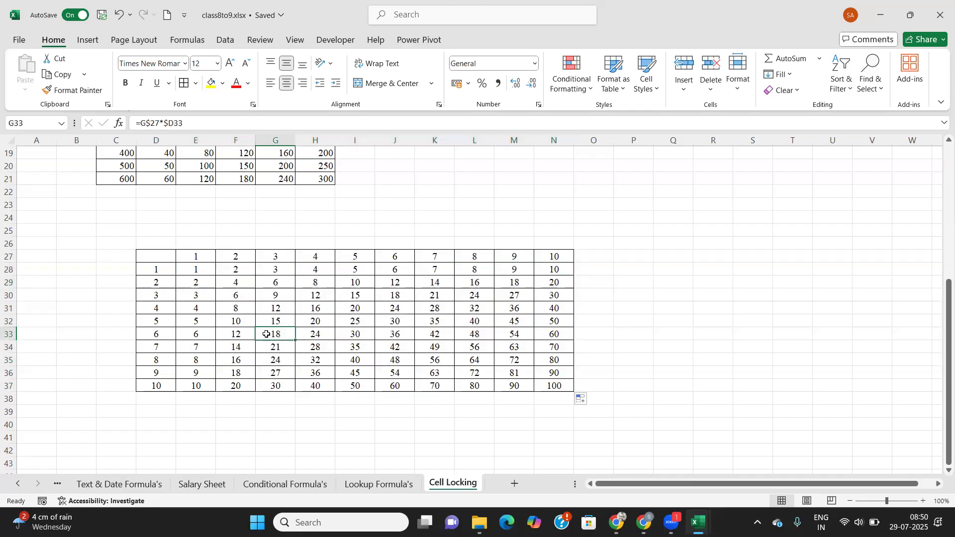
{"action": "scroll", "coordinate": [283, 305], "scroll_direction": "up", "scroll_amount": 6}
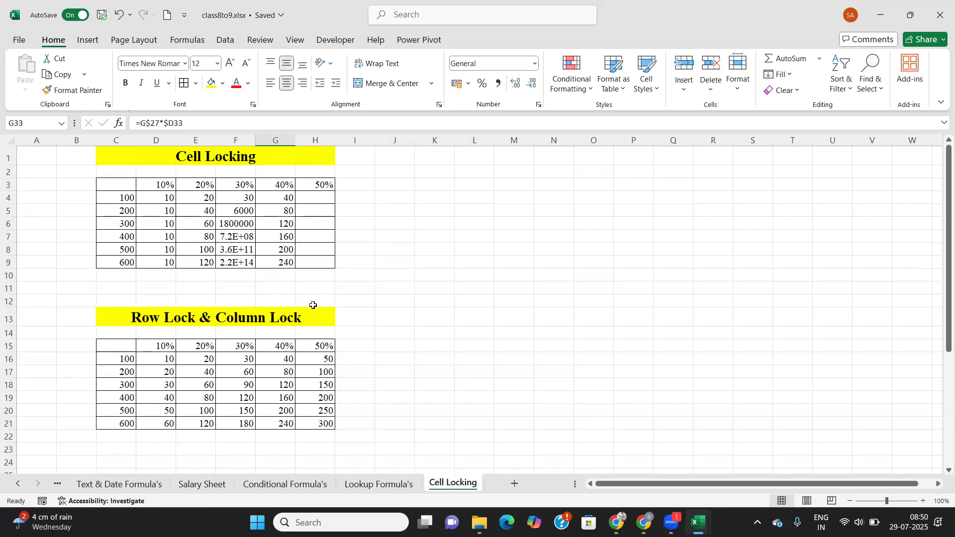
{"action": "scroll", "coordinate": [160, 308], "scroll_direction": "down", "scroll_amount": 2}
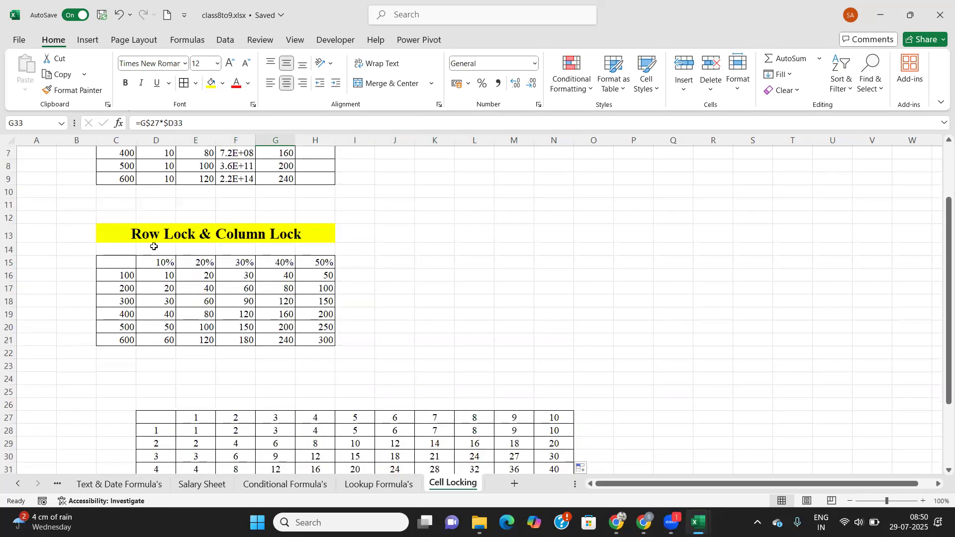
{"action": "scroll", "coordinate": [154, 246], "scroll_direction": "down", "scroll_amount": 2}
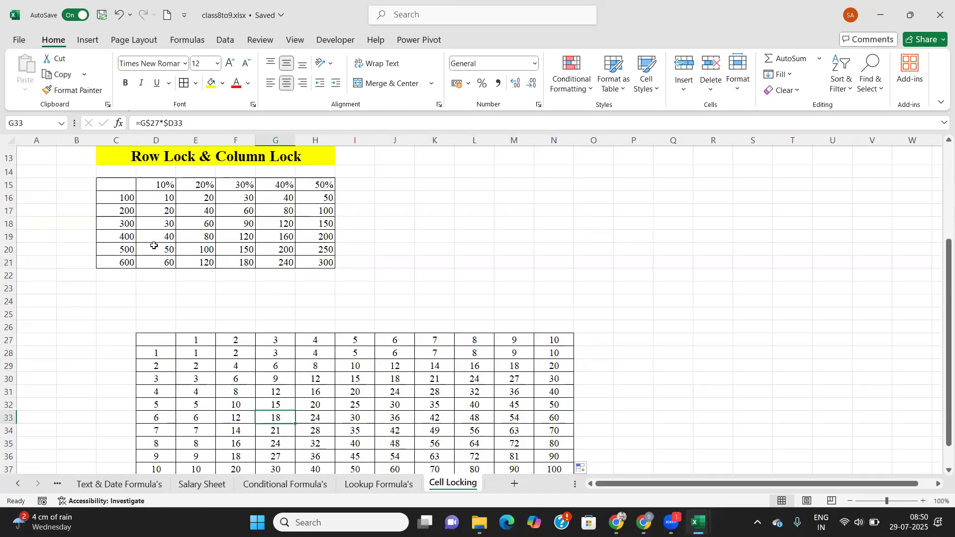
{"action": "scroll", "coordinate": [177, 347], "scroll_direction": "down", "scroll_amount": 2}
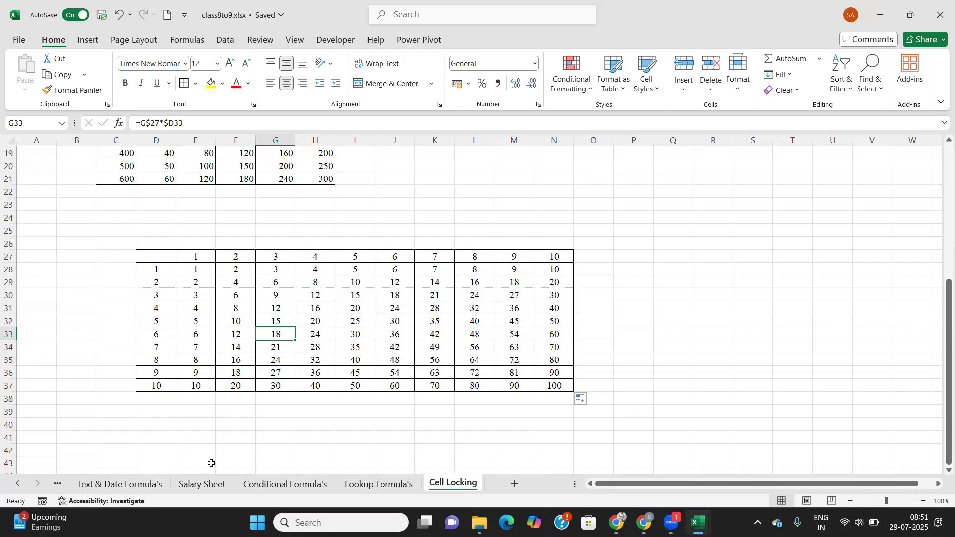
{"action": "left_click", "coordinate": [760, 72]}
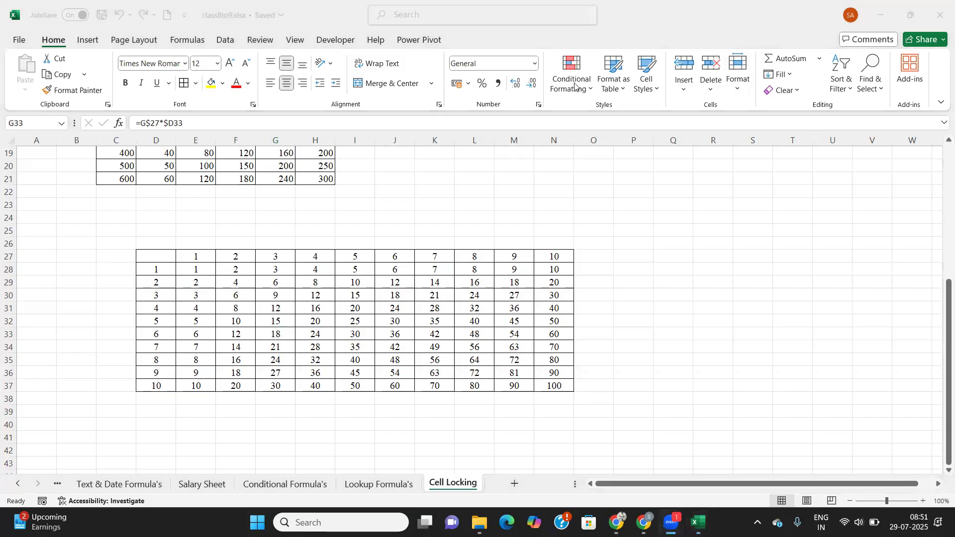